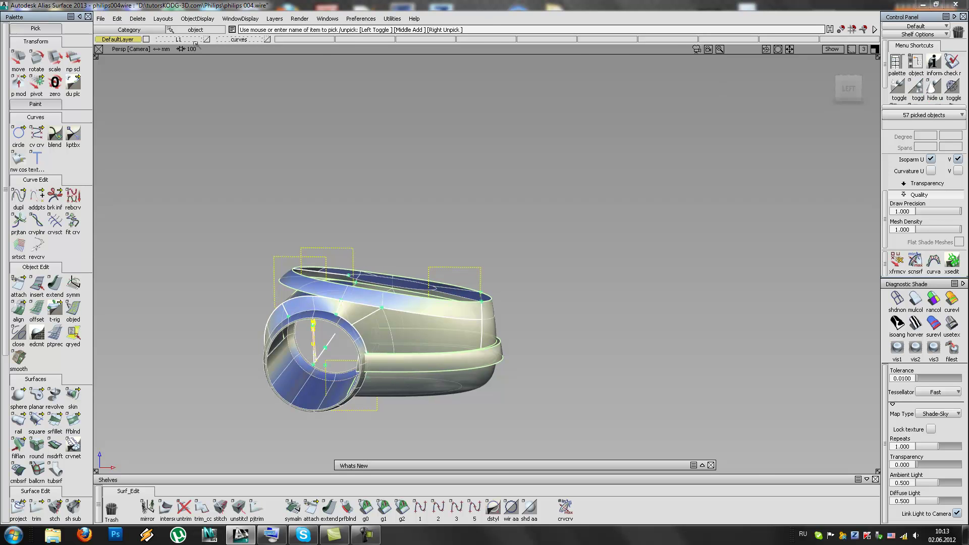
Step: Show layer L1 to view the vacuum cleaner reference photos, and hide everything except the picked body model
click(206, 40)
alt+shift+middle_drag(423, 147, 350, 157)
mouse_move(335, 158)
alt+shift+mouse_down()
mouse_move(373, 144)
mouse_move(329, 144)
alt+shift+mouse_up()
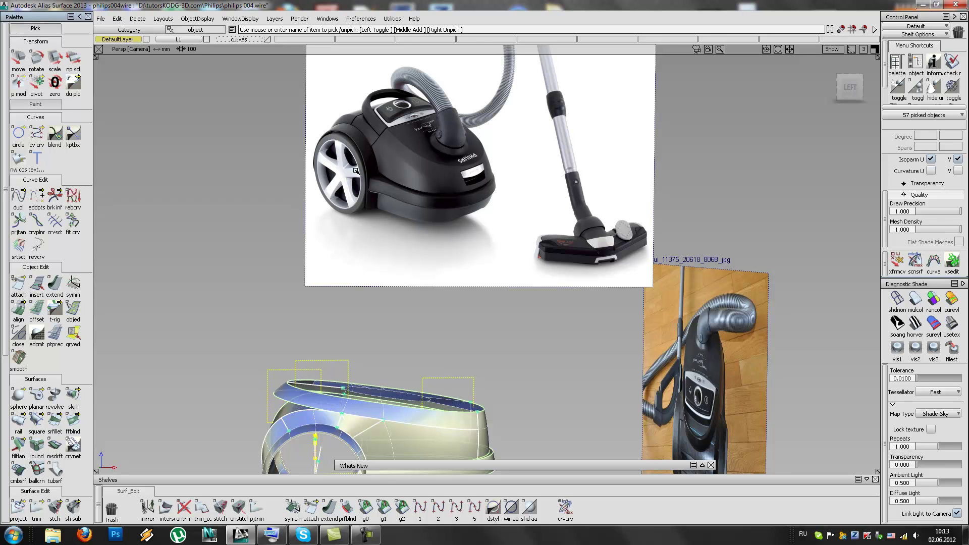
alt+shift+drag(356, 171, 396, 163)
click(933, 88)
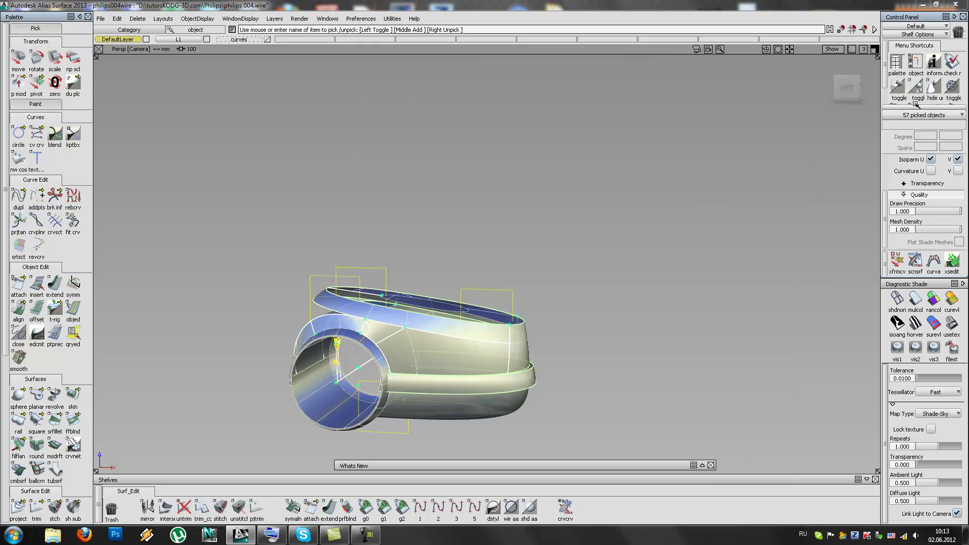
Step: Clear the selection and revolve the long profile curve inside the wheel ring
ctrl+shift+drag(405, 349, 411, 298)
alt+shift+right_drag(341, 380, 411, 331)
alt+shift+middle_drag(411, 331, 418, 298)
alt+shift+drag(393, 297, 222, 352)
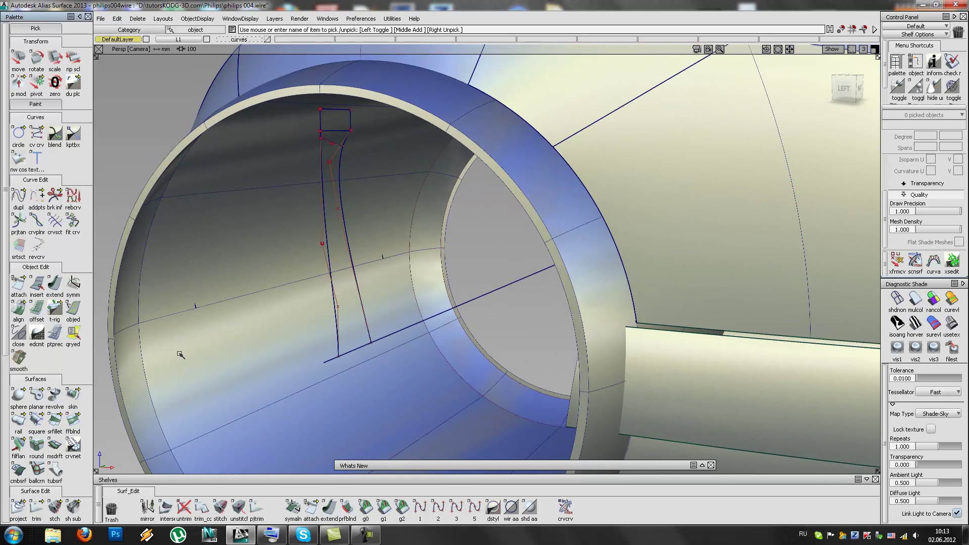
double_click(55, 396)
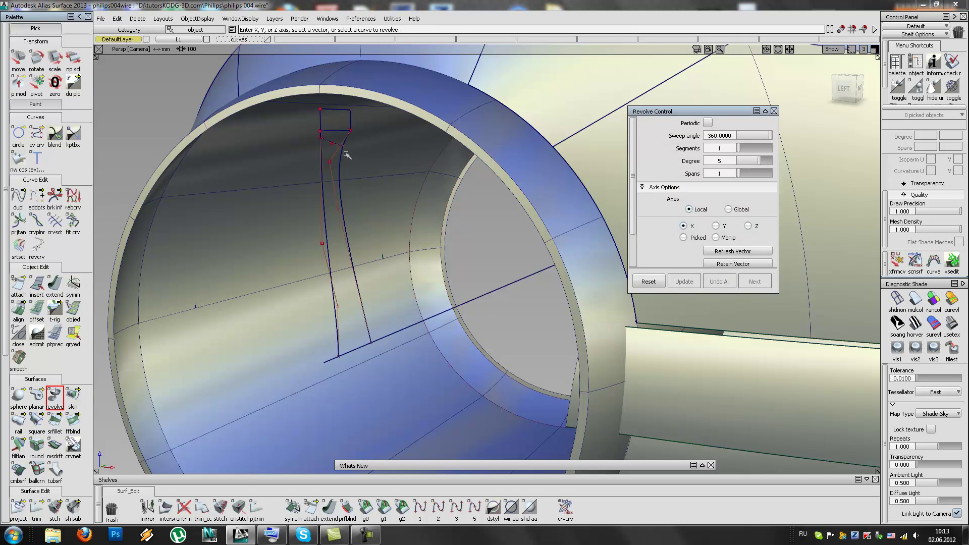
alt+shift+drag(335, 175, 423, 176)
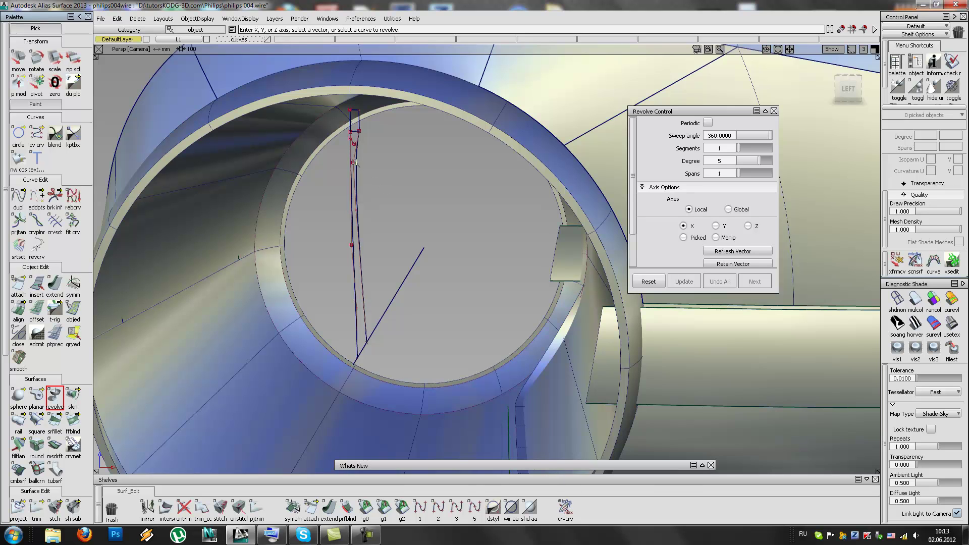
click(349, 151)
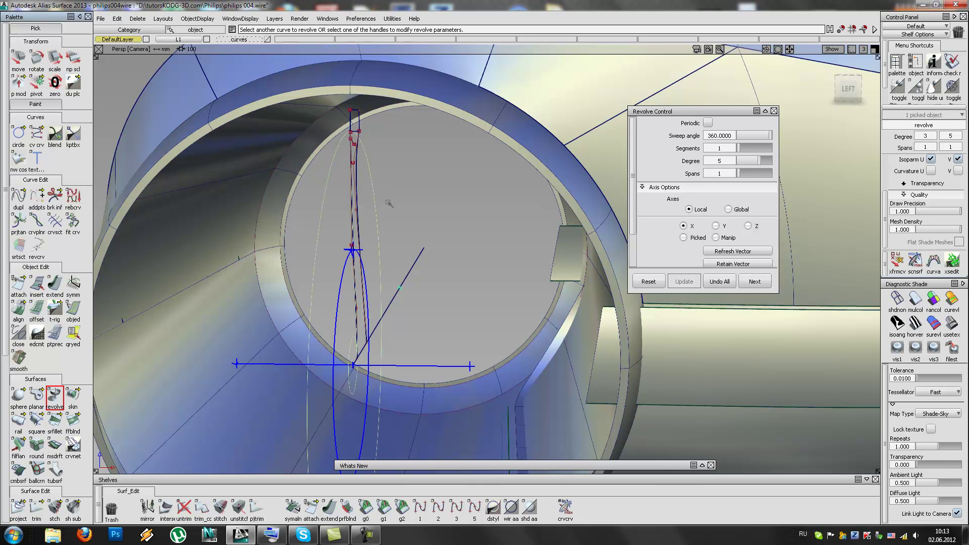
Step: Snap both ends of the revolve axis to the wheel's centre line so the axis runs along Y
click(477, 360)
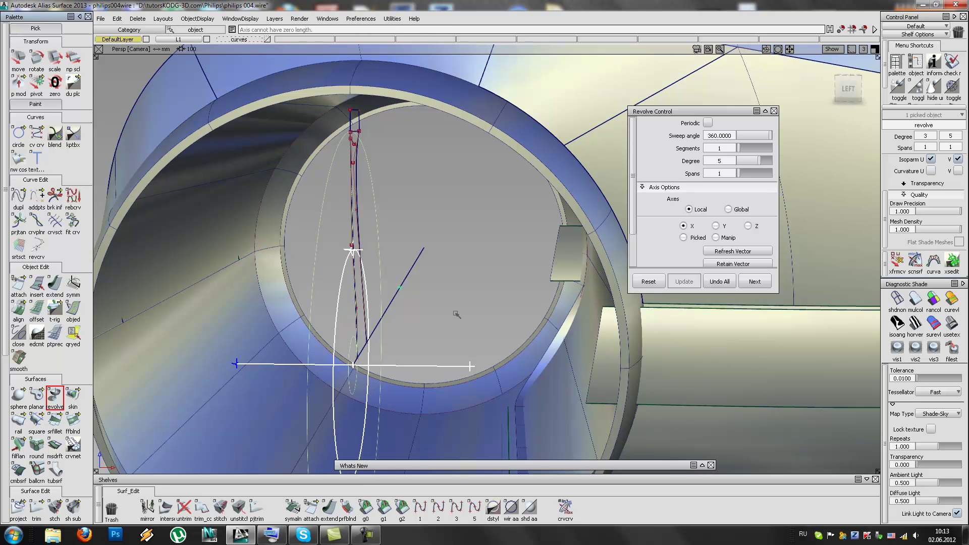
drag(416, 262, 424, 248)
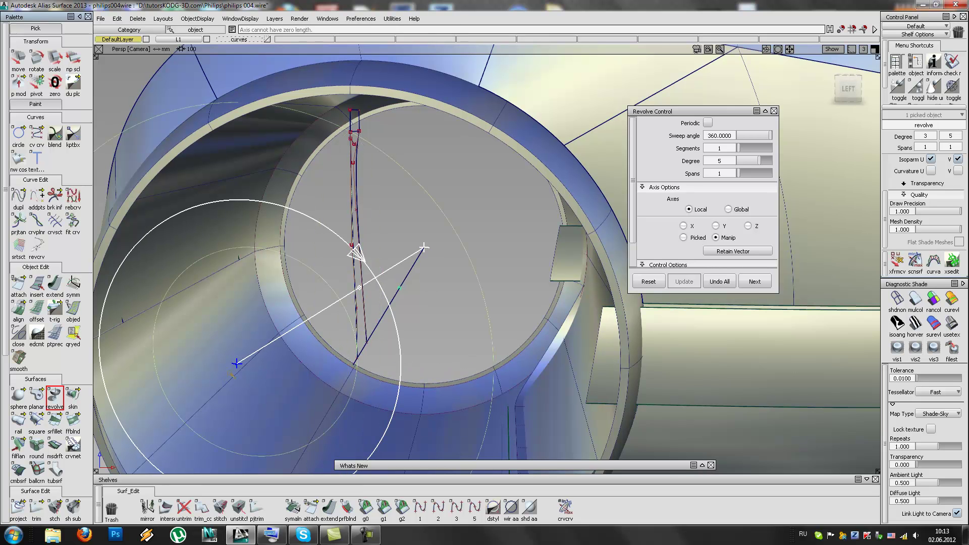
ctrl+click(381, 317)
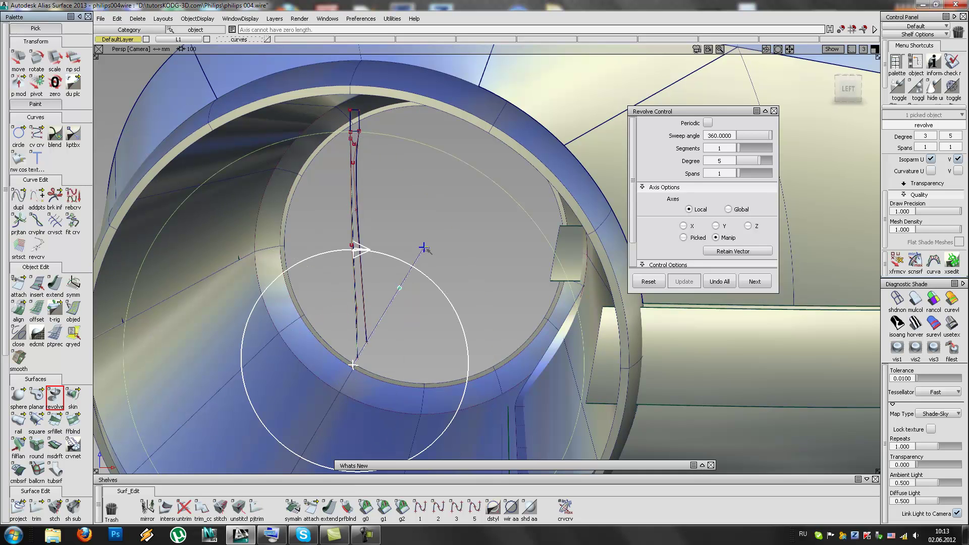
click(404, 282)
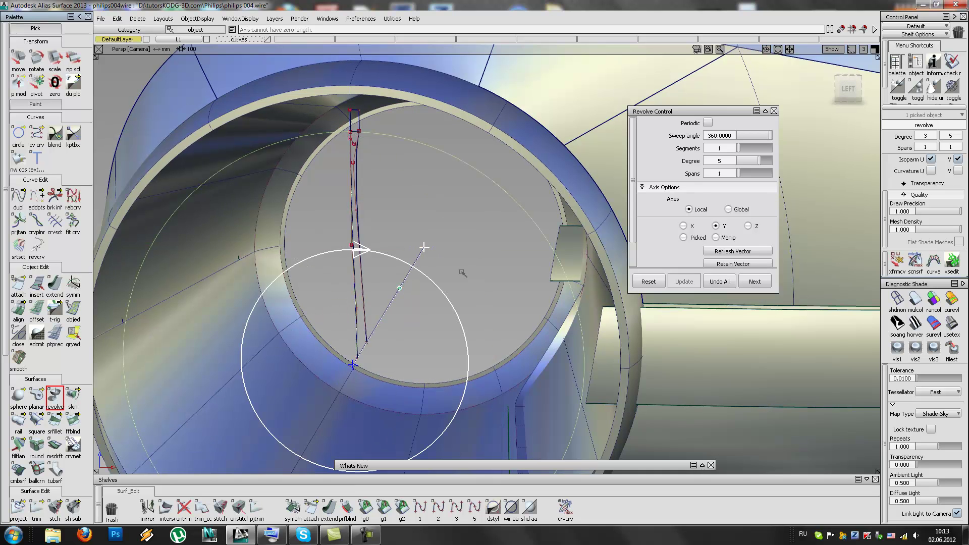
alt+shift+drag(418, 299, 387, 309)
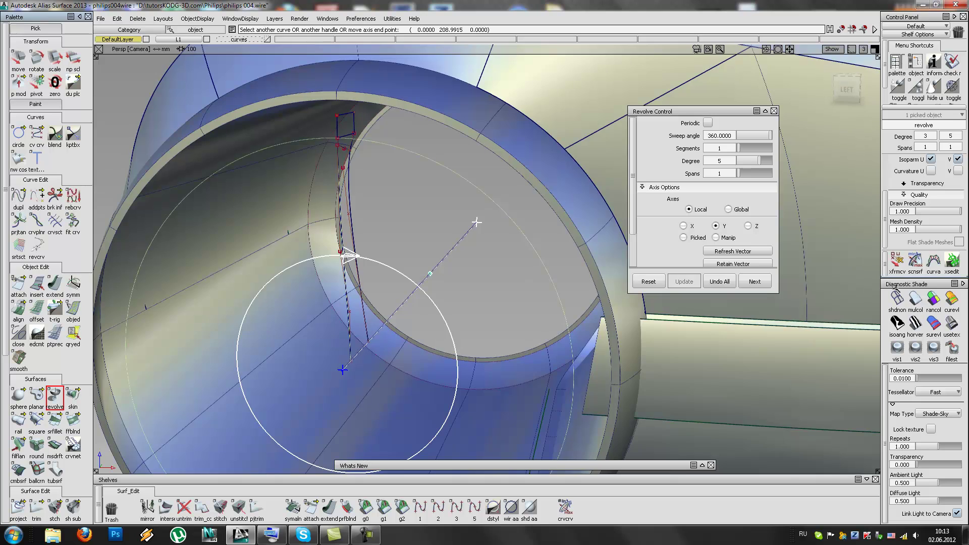
Step: Apply multi-color diagnostic shading to the revolved disc surface
click(912, 299)
alt+shift+drag(437, 257, 368, 227)
alt+shift+middle_drag(368, 227, 365, 214)
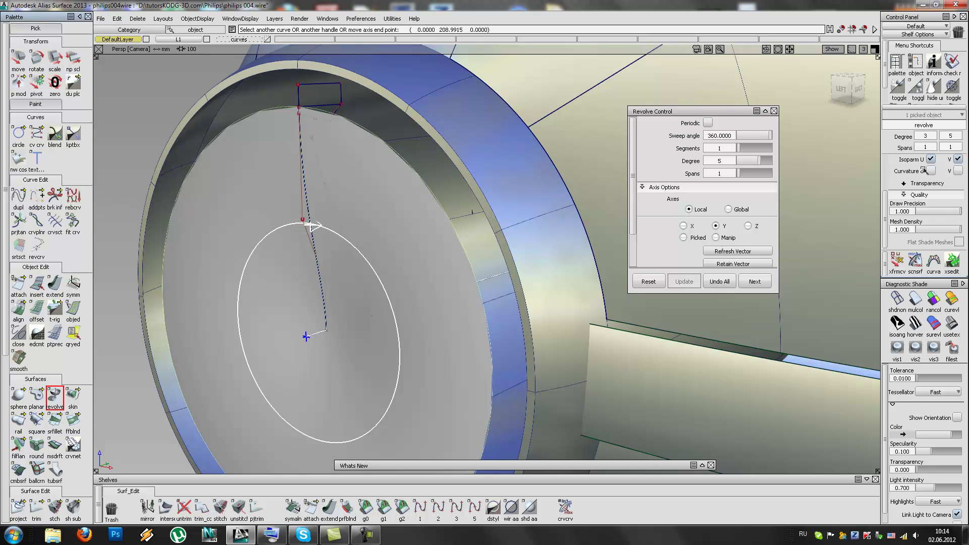
Step: Turn on the U curvature display for the revolved surface, set the comb scale to 8.837 and inspect the disc
click(885, 169)
click(930, 184)
alt+shift+right_drag(530, 172, 434, 176)
alt+shift+drag(435, 176, 640, 248)
click(930, 230)
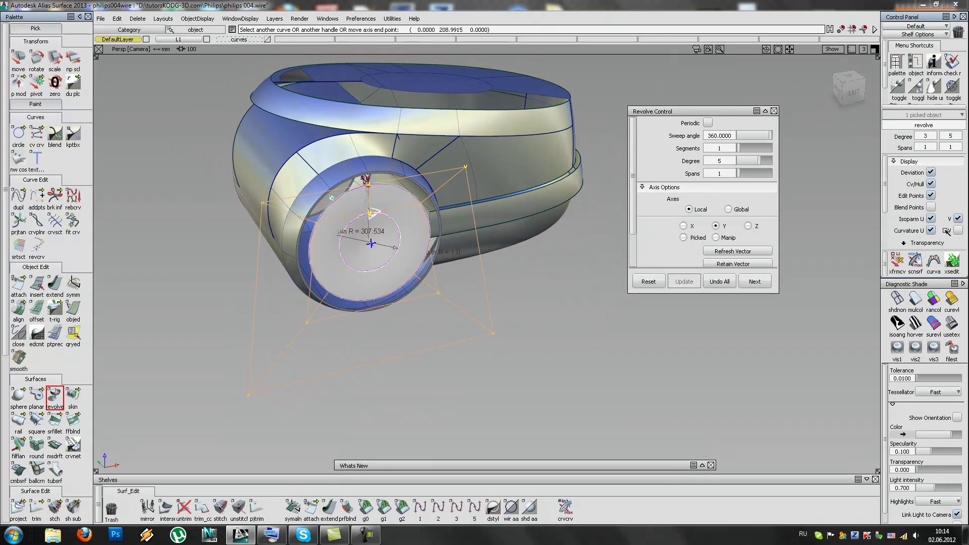
scroll(934, 232, down, 3)
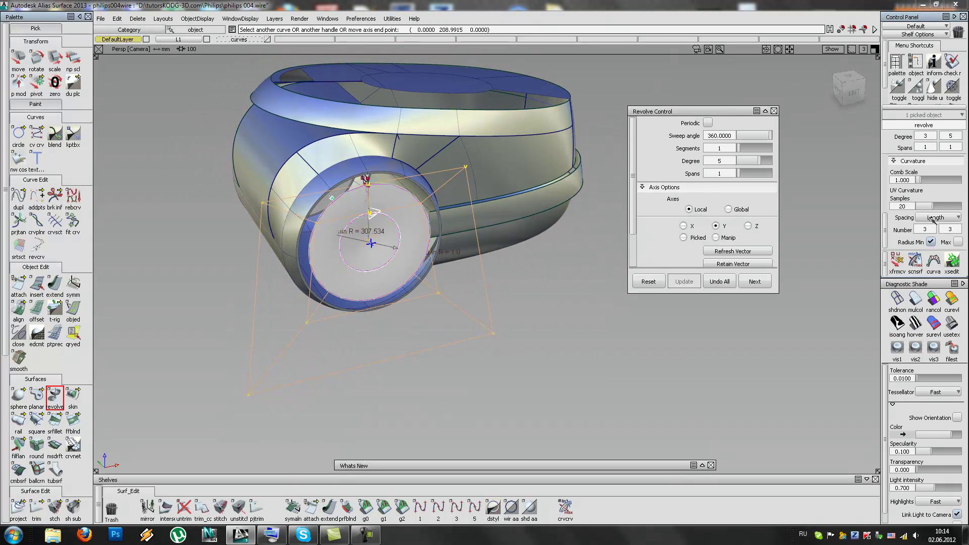
drag(922, 180, 957, 181)
alt+shift+drag(384, 212, 556, 221)
alt+shift+right_drag(556, 221, 313, 264)
alt+shift+drag(313, 264, 275, 272)
alt+shift+right_drag(275, 272, 456, 225)
alt+shift+middle_drag(456, 226, 437, 240)
alt+shift+drag(437, 240, 442, 256)
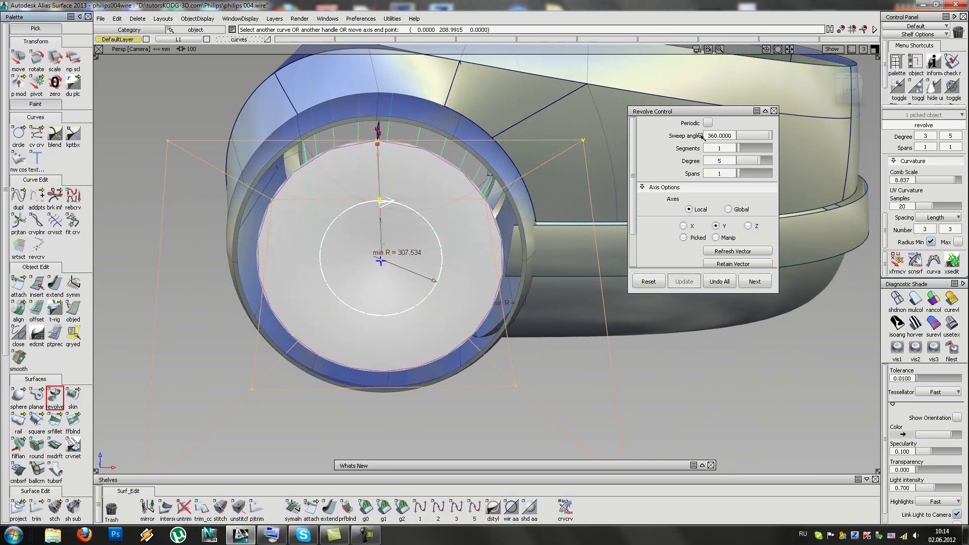
Step: Set the revolve's sweep angle to 36 degrees and finish the revolve with nothing picked
drag(716, 136, 860, 140)
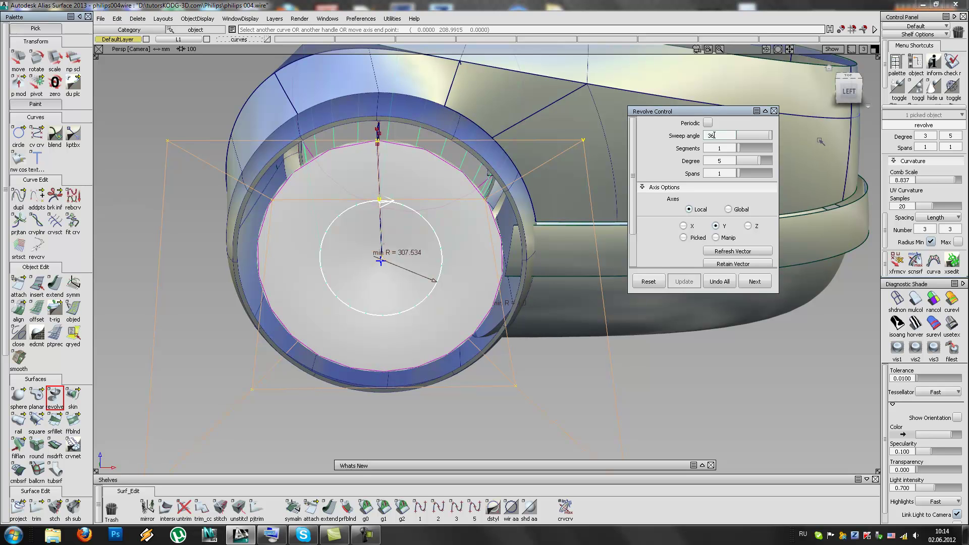
key(Return)
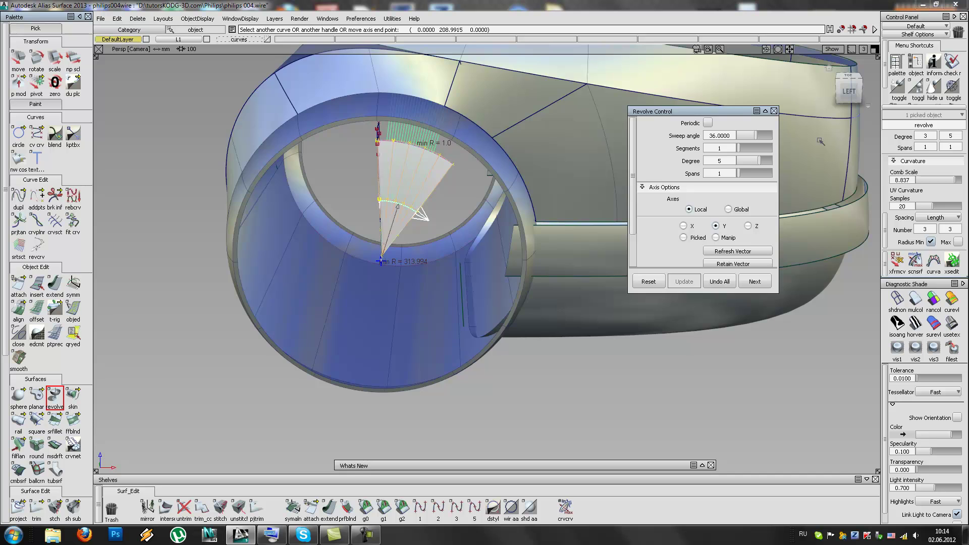
alt+shift+drag(306, 176, 323, 224)
alt+shift+right_drag(323, 224, 404, 234)
alt+shift+drag(404, 233, 419, 185)
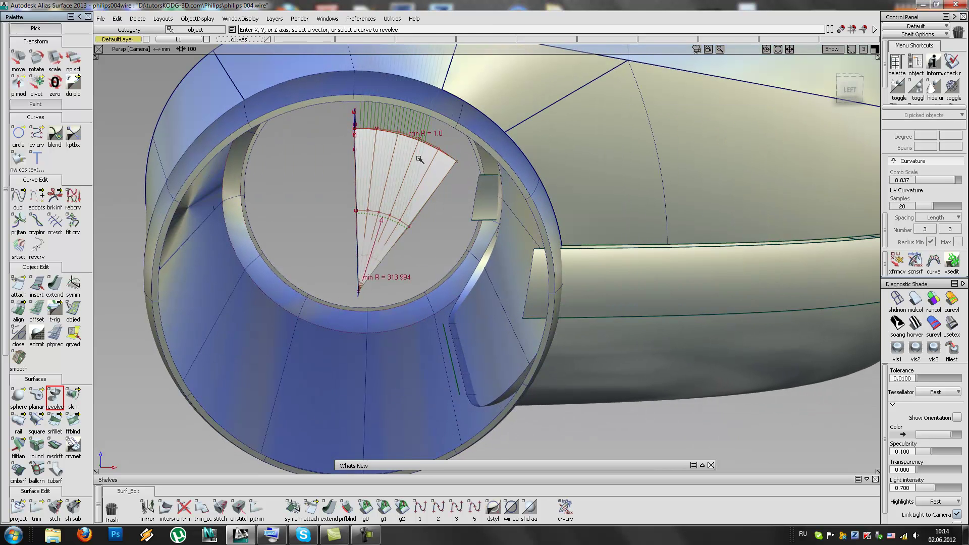
Step: Isolate the revolved wedge by hiding all other objects, pick it and activate the pivot tool on it
click(418, 212)
click(423, 216)
alt+shift+drag(386, 236, 438, 272)
click(935, 90)
click(383, 244)
ctrl+shift+drag(417, 179, 422, 208)
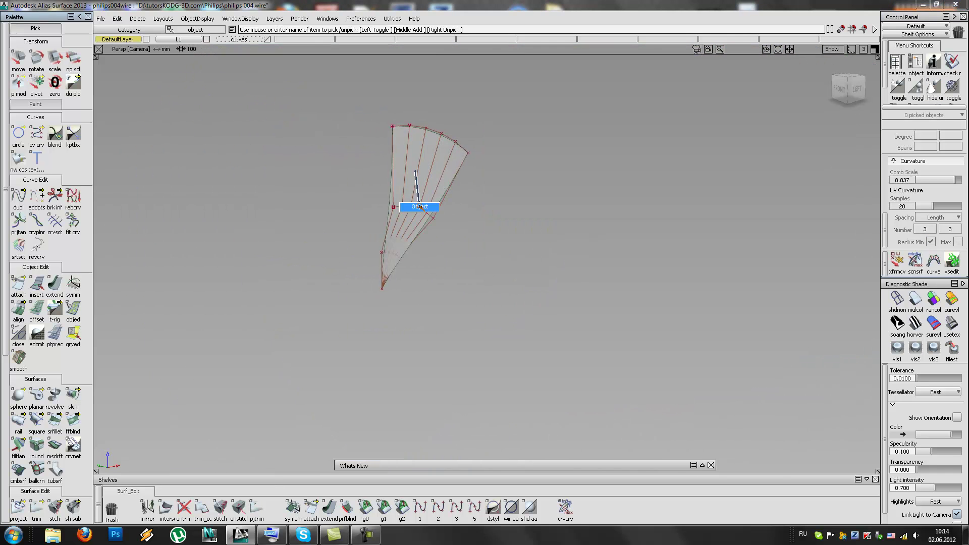
click(421, 209)
ctrl+shift+middle_drag(345, 336, 400, 296)
alt+shift+drag(430, 304, 272, 266)
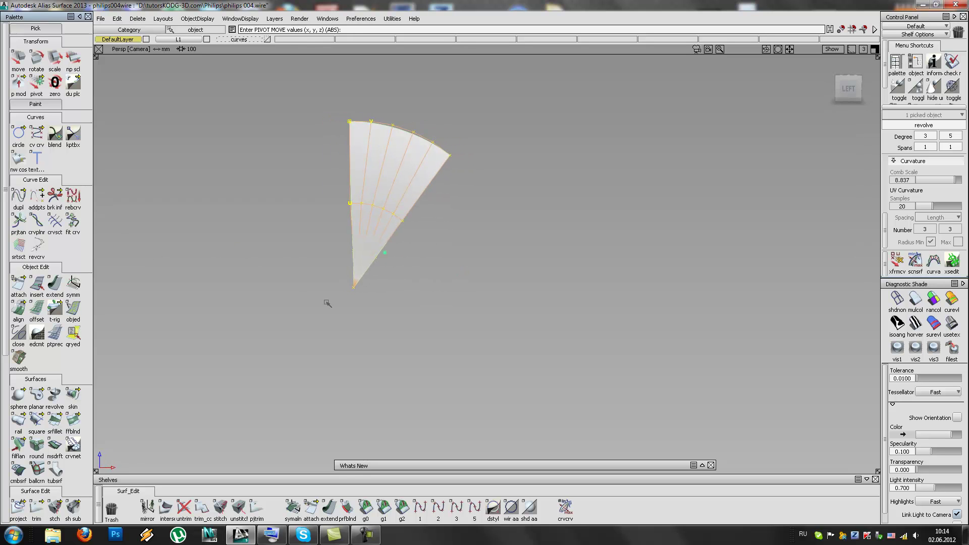
Step: Duplicate the wedge as 9 copies, each rotated 36 degrees about Y, to complete the full disc
ctrl+shift+drag(347, 172, 353, 199)
click(353, 200)
click(116, 18)
mouse_move(137, 105)
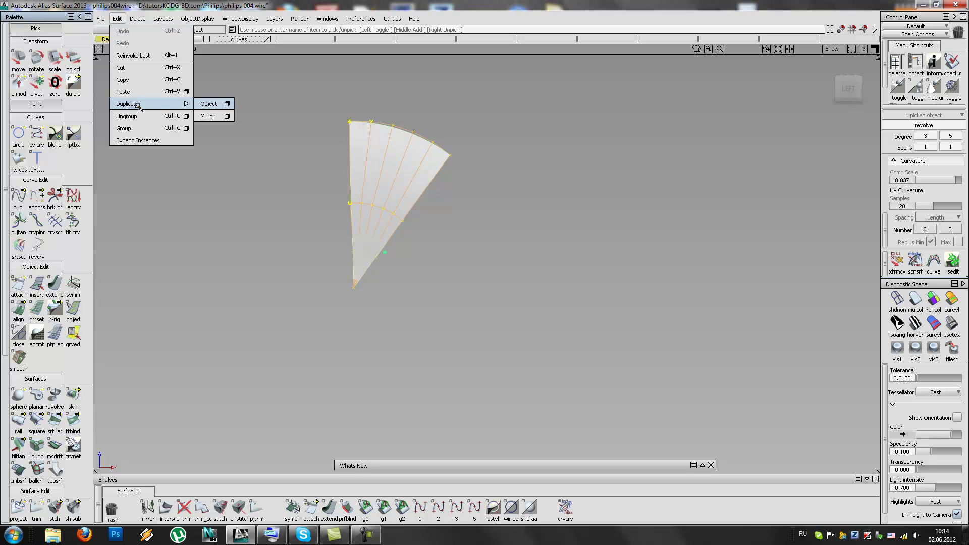
click(227, 104)
drag(415, 23, 713, 44)
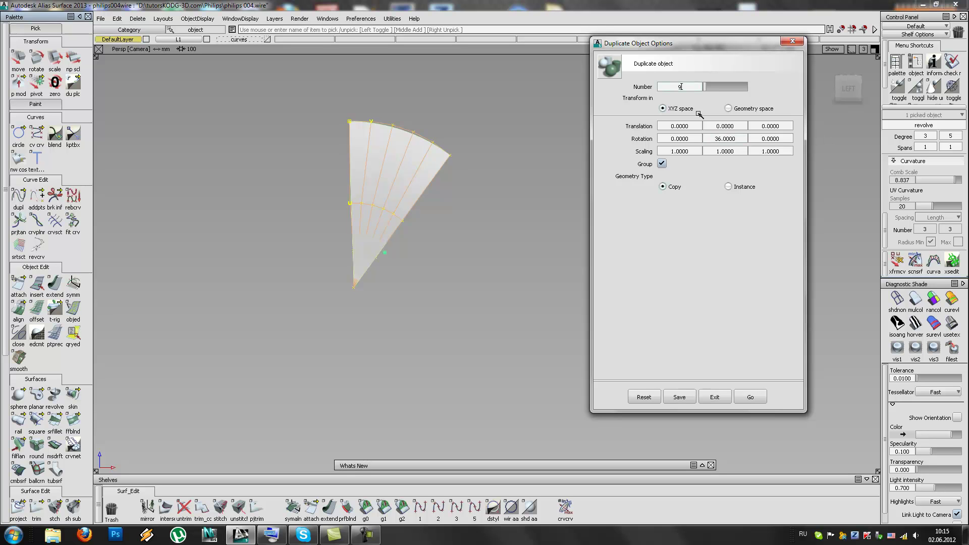
click(751, 397)
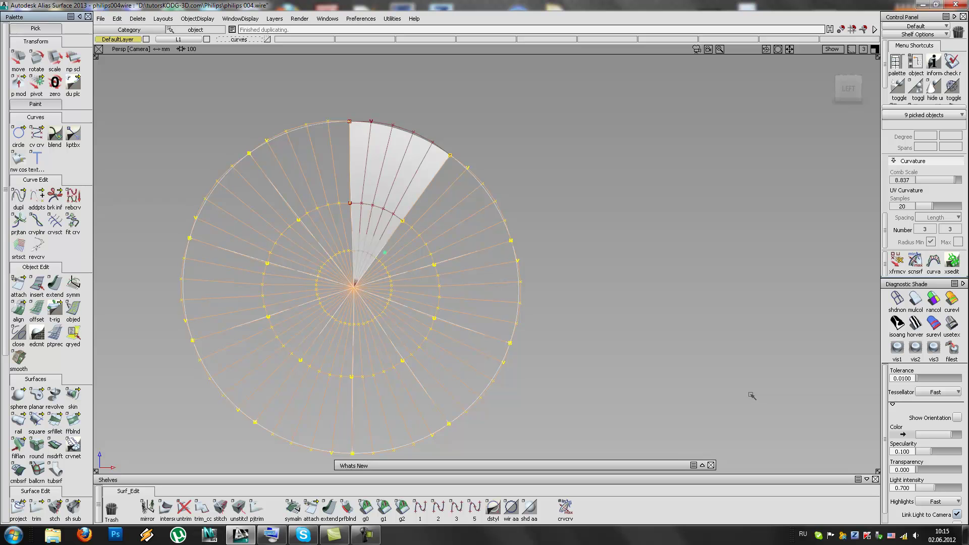
Step: Hide the control points, hulls and inner isoparms on all wedges of the disc
ctrl+shift+drag(381, 304, 381, 175)
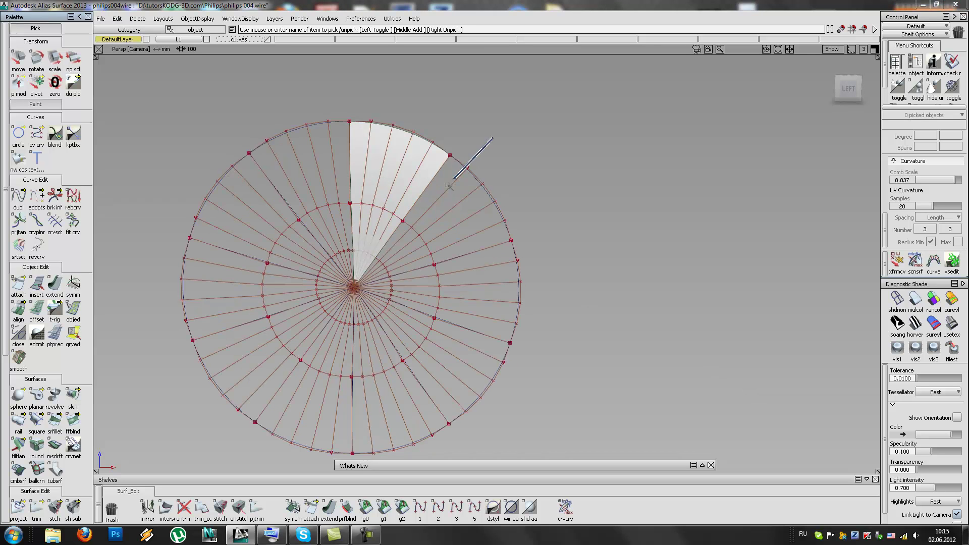
drag(492, 143, 320, 303)
ctrl+shift+right_drag(356, 298, 358, 262)
ctrl+shift+drag(367, 273, 371, 217)
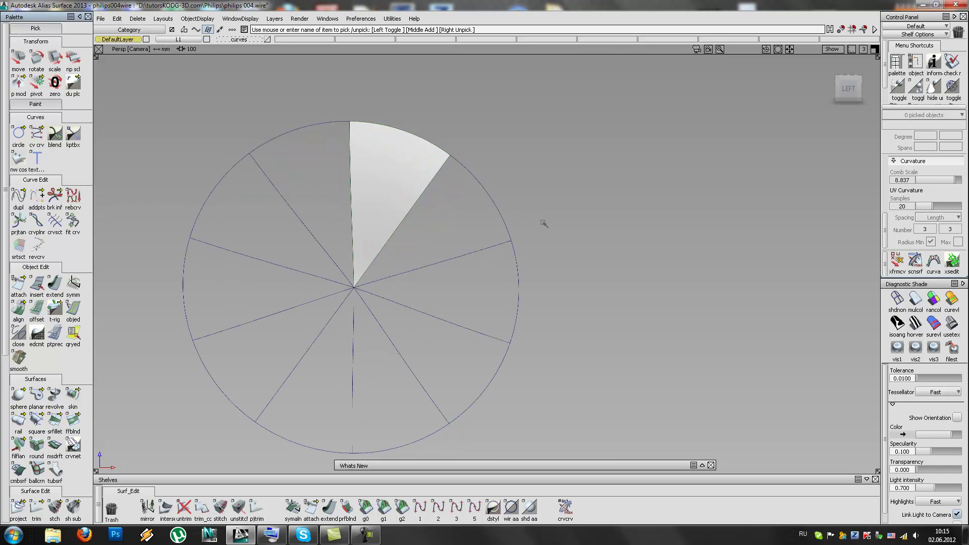
Step: Check the disc's surface flow with horizontal zebra stripe shading, and turn the diagnostic shading off
click(923, 326)
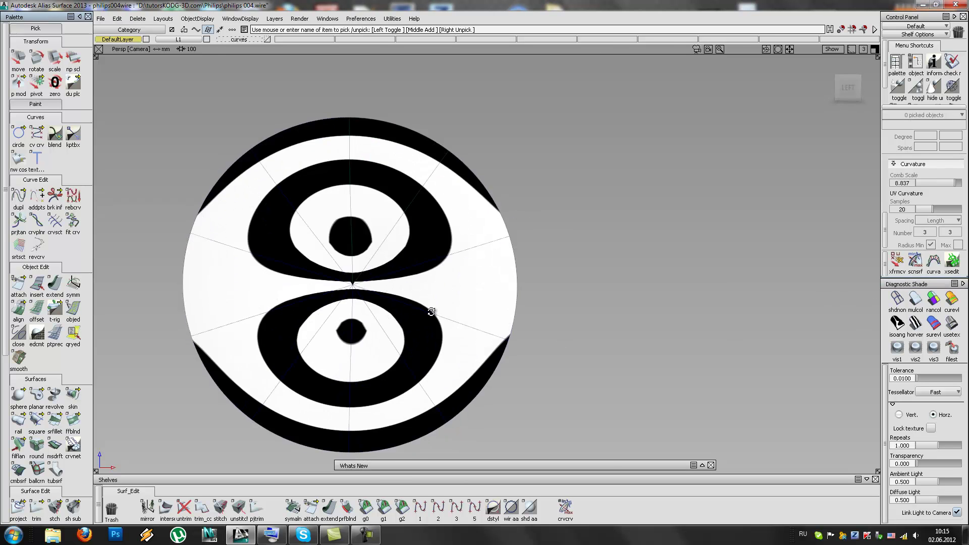
alt+shift+drag(473, 322, 409, 289)
click(899, 300)
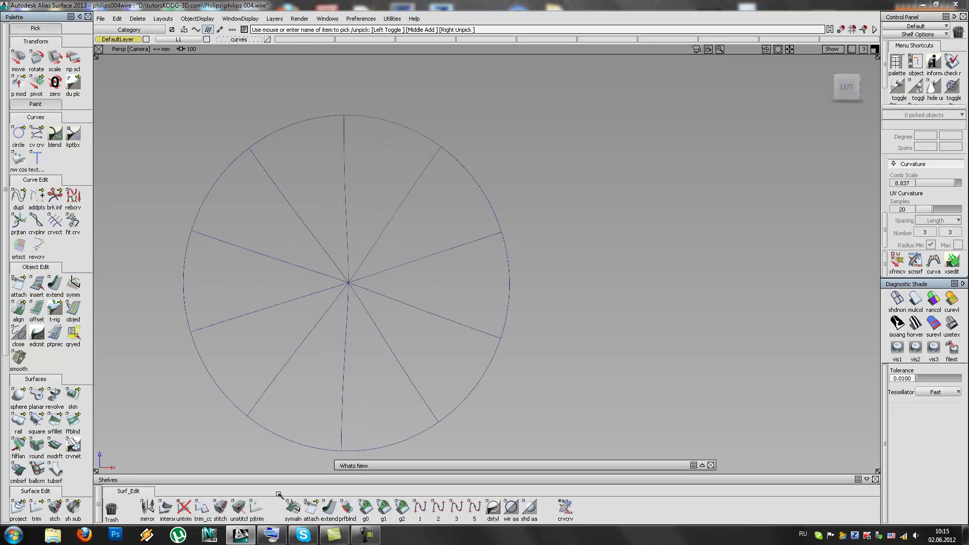
Step: Check the G2 curvature continuity along the seams between neighbouring wedges
click(398, 508)
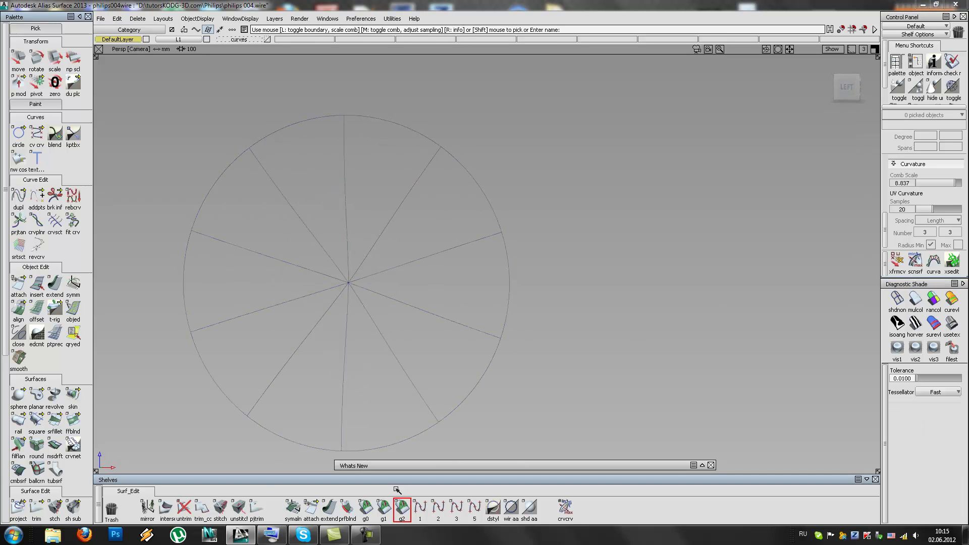
click(346, 180)
click(301, 217)
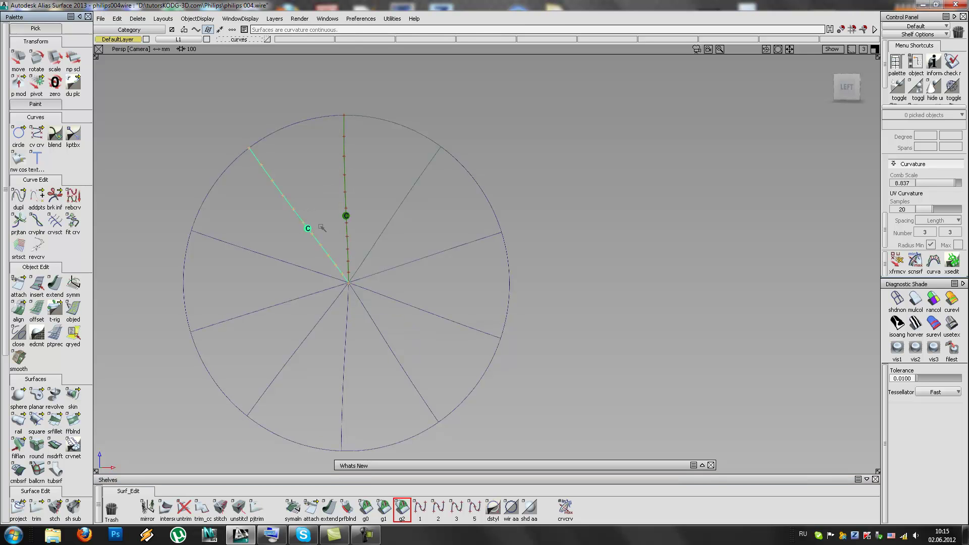
click(323, 217)
Step: Add curvature comb locators to the outer edges of the wedges around the disc's rim
scroll(2, 383, down, 3)
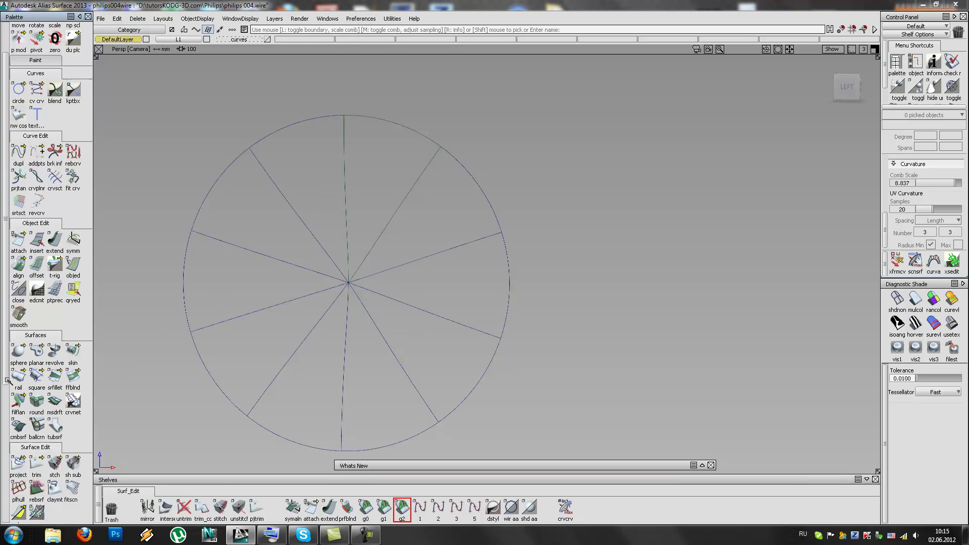
click(18, 484)
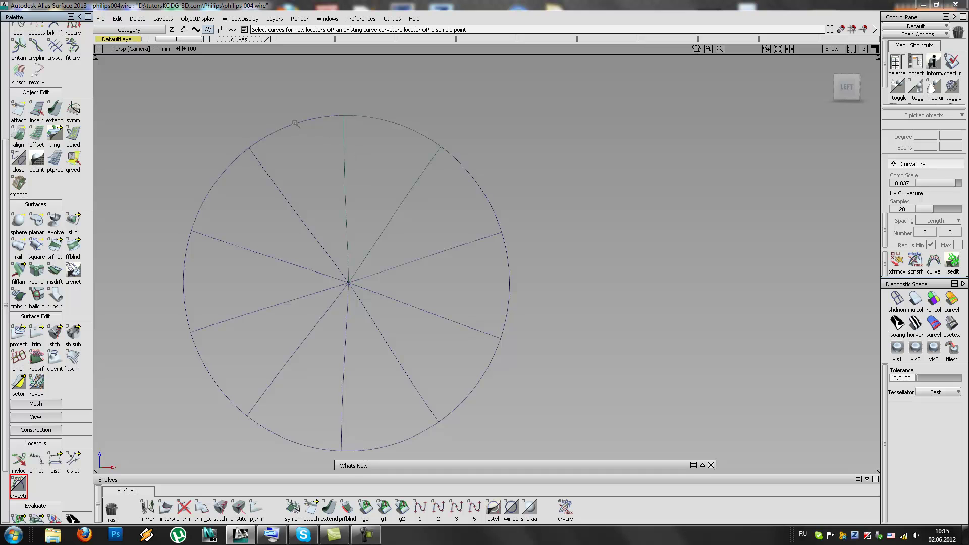
click(348, 117)
drag(463, 176, 495, 248)
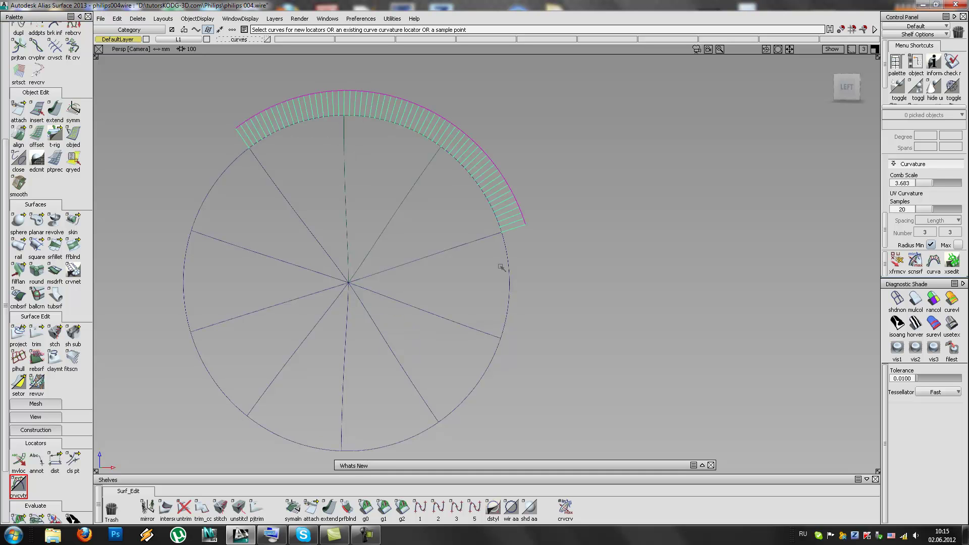
drag(506, 302, 183, 289)
click(200, 211)
Step: Set the rim combs to scale 9.313 with 43 samples, inspect them and delete all locators
alt+shift+right_drag(360, 194, 379, 207)
middle_drag(441, 198, 502, 207)
right_drag(503, 207, 630, 283)
right_drag(510, 288, 637, 297)
right_drag(526, 346, 707, 335)
mouse_move(707, 336)
alt+shift+right_down()
mouse_move(595, 348)
mouse_move(574, 333)
mouse_move(679, 331)
alt+shift+right_up()
ctrl+shift+right_drag(664, 370, 549, 260)
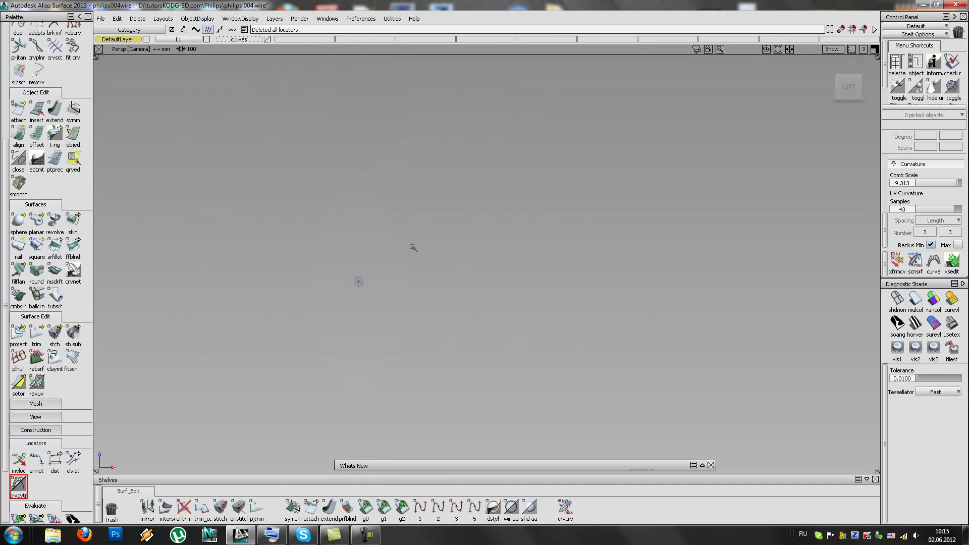
Step: Delete the nine duplicated wedges, keeping only the original 36-degree wedge
alt+shift+right_drag(359, 282, 495, 227)
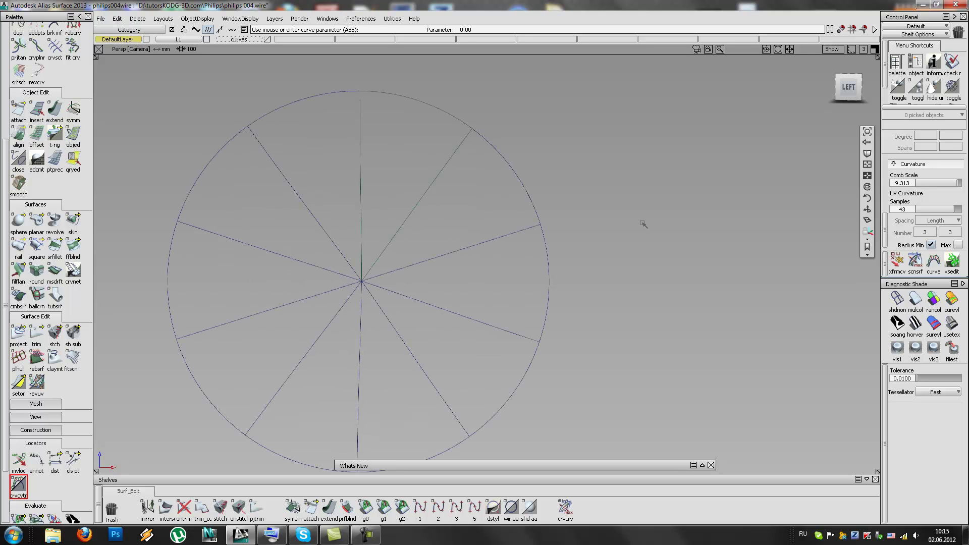
alt+shift+drag(497, 227, 401, 363)
drag(326, 348, 306, 250)
drag(316, 191, 240, 237)
key(Delete)
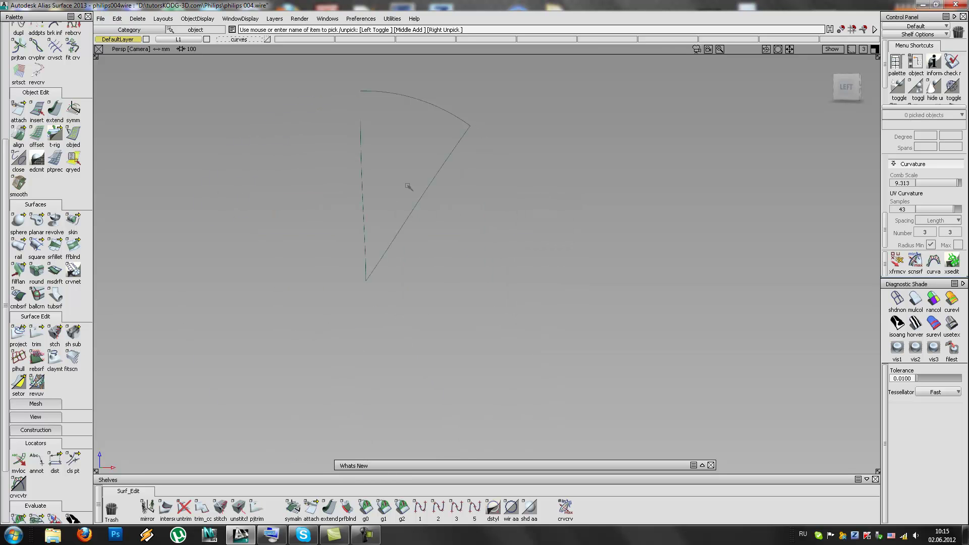
Step: Show all hidden geometry with shaded surfaces and inspect the wedge inside the wheel hub
click(916, 87)
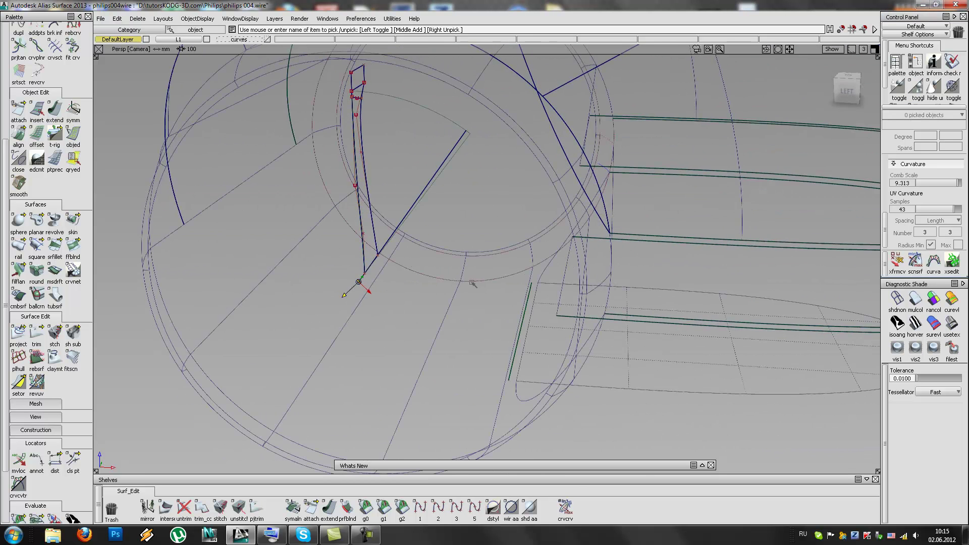
click(914, 303)
alt+shift+drag(500, 234, 465, 212)
alt+shift+middle_drag(465, 212, 474, 202)
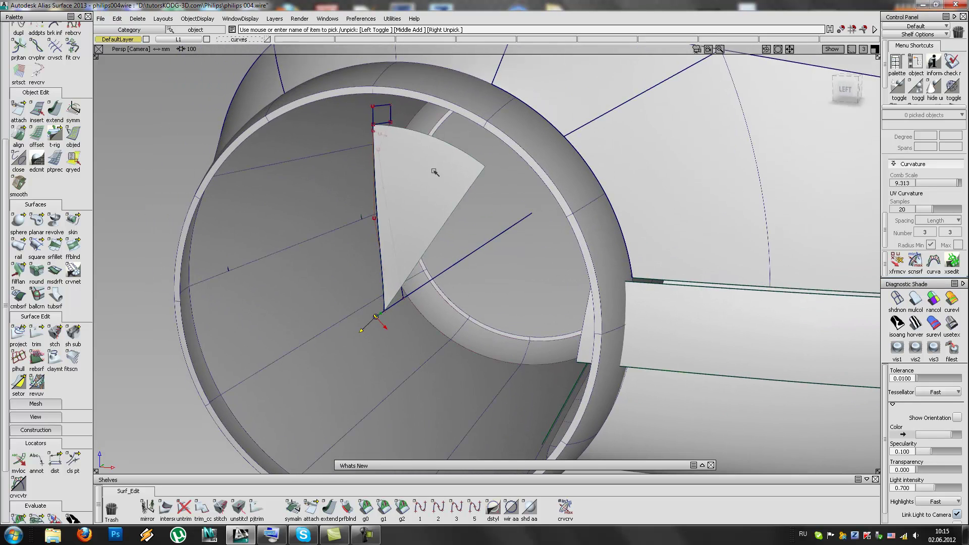
alt+shift+right_drag(387, 121, 892, 186)
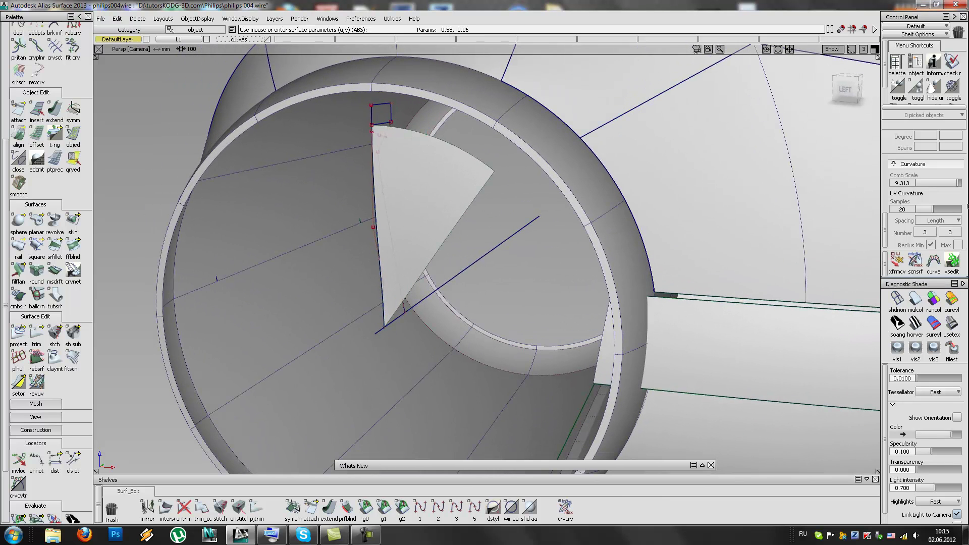
Step: Remove the surface shading and isolate the wedge together with its profile curves and the axis line
click(894, 301)
mouse_move(567, 237)
alt+shift+mouse_down()
mouse_move(550, 227)
mouse_move(523, 242)
mouse_move(520, 256)
mouse_move(550, 262)
alt+shift+mouse_up()
drag(549, 152, 478, 259)
click(931, 88)
ctrl+shift+drag(590, 204, 599, 273)
alt+shift+drag(581, 263, 489, 260)
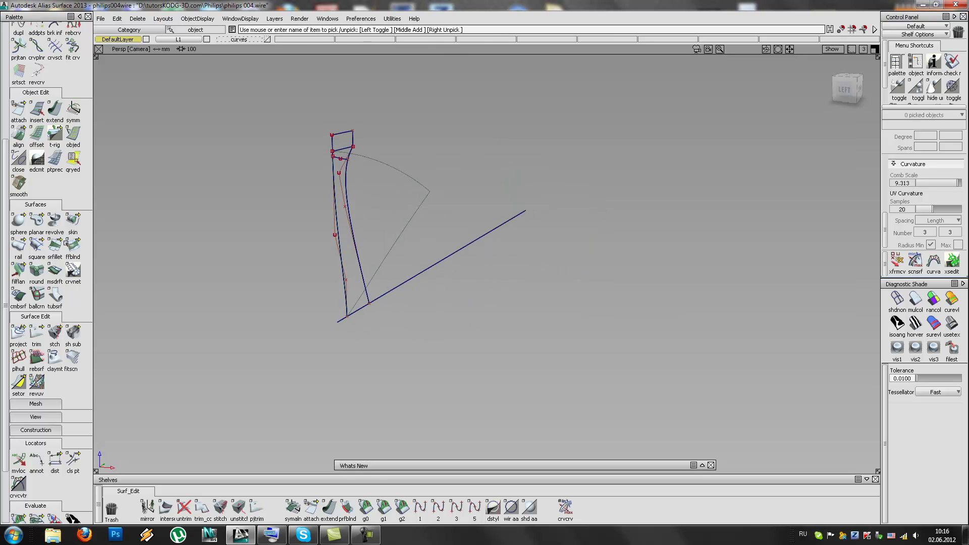
Step: Revolve the second long profile curve 36 degrees about its local Y axis
click(55, 220)
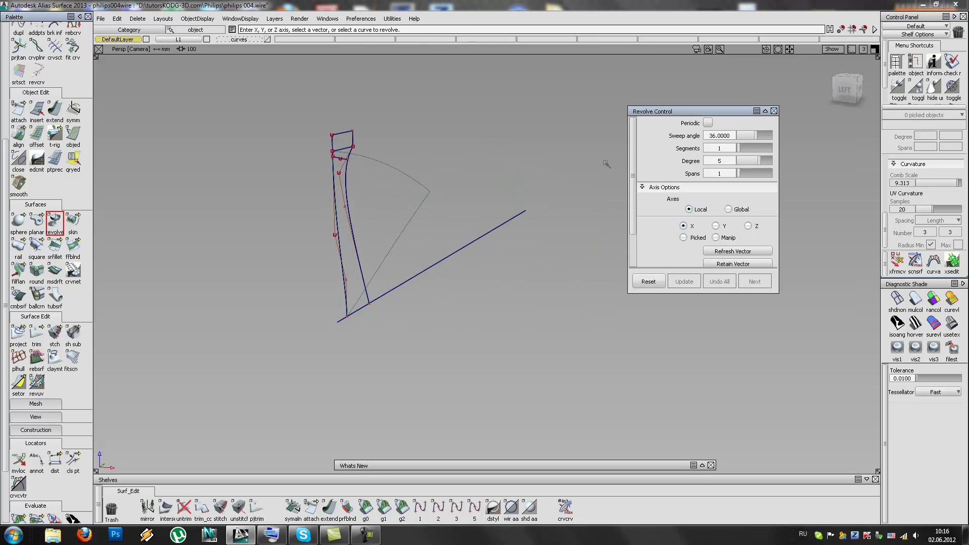
click(357, 229)
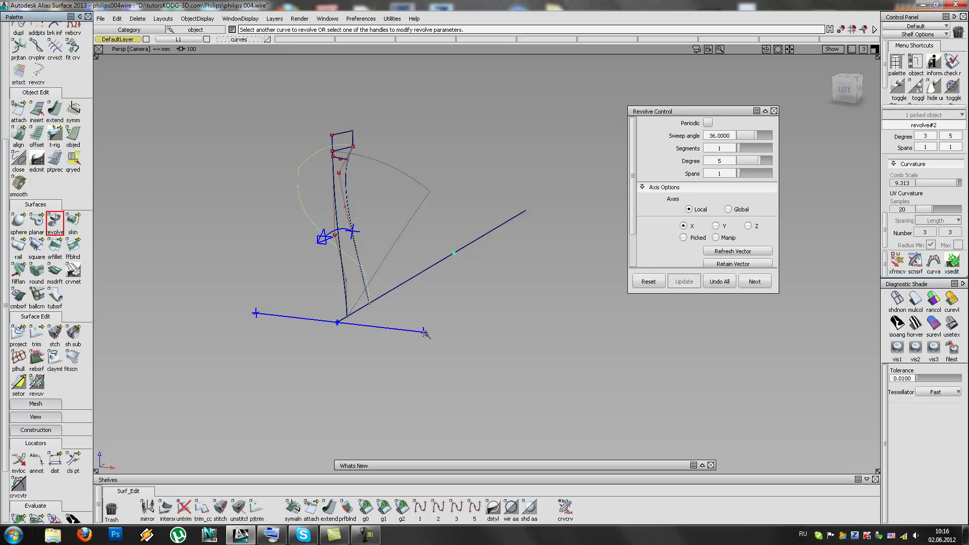
click(716, 226)
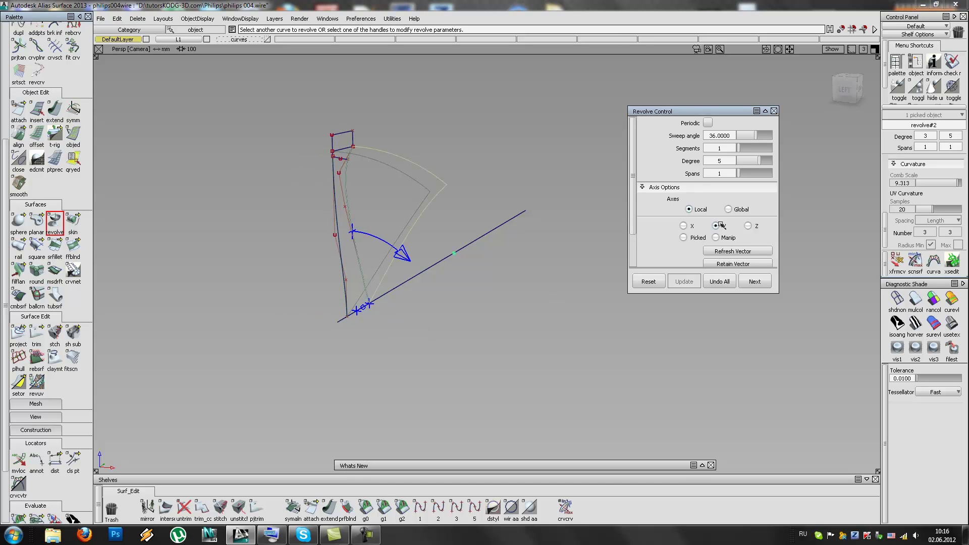
alt+shift+drag(363, 308, 443, 322)
alt+shift+drag(434, 342, 491, 303)
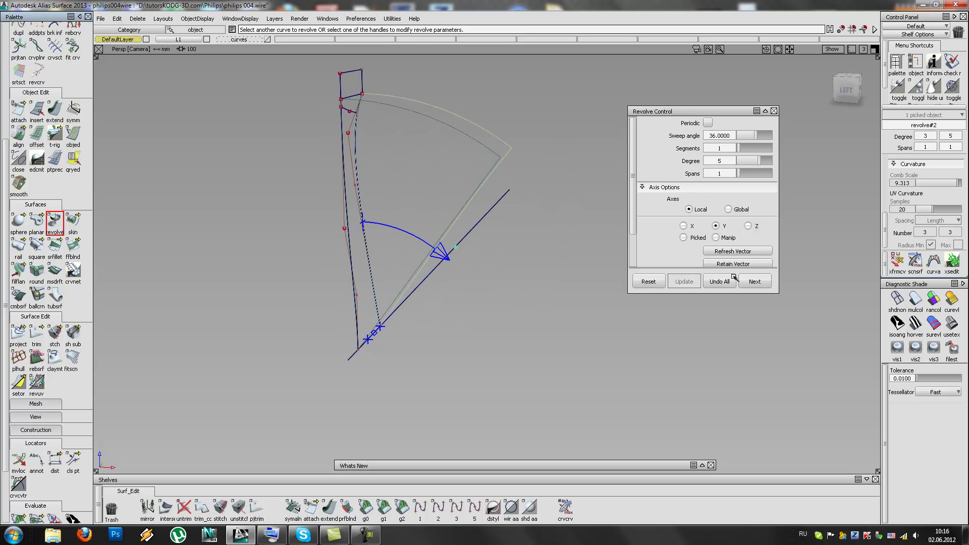
click(755, 281)
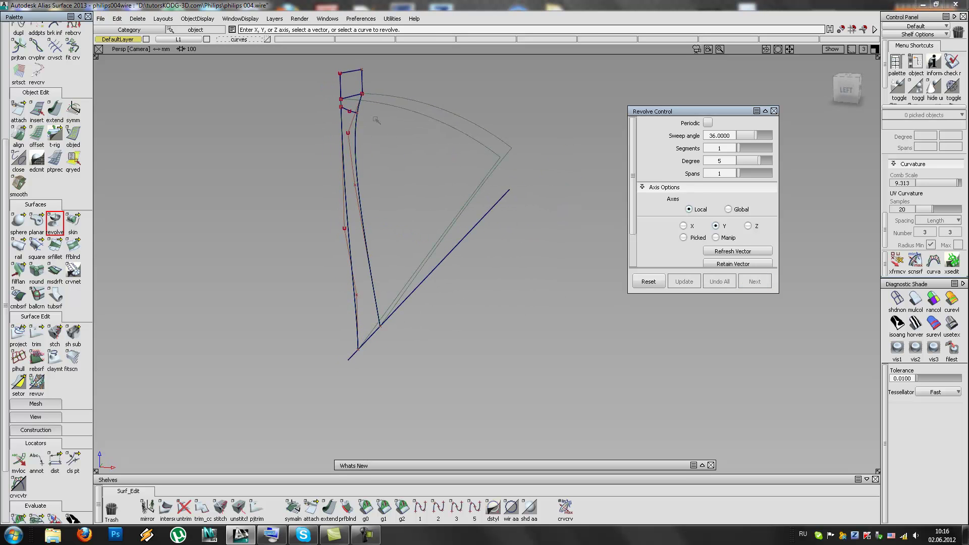
Step: Revolve the short curve joining the two long profiles 36 degrees about its local Y axis
alt+shift+drag(503, 193, 430, 182)
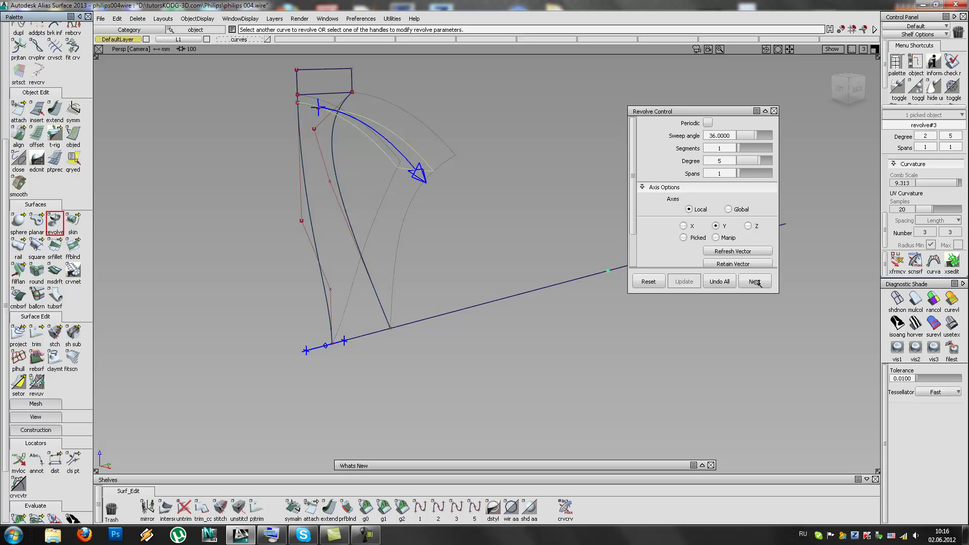
alt+shift+drag(520, 308, 411, 313)
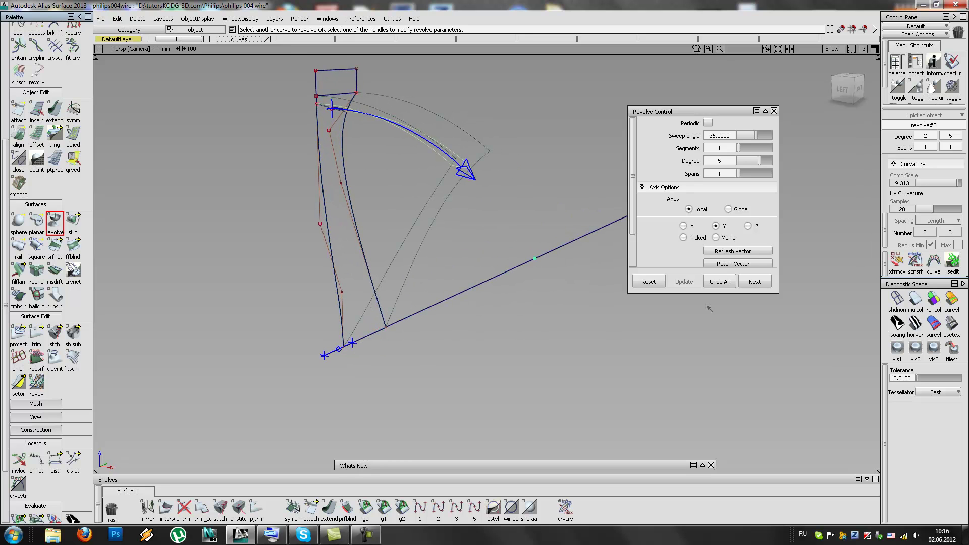
click(754, 283)
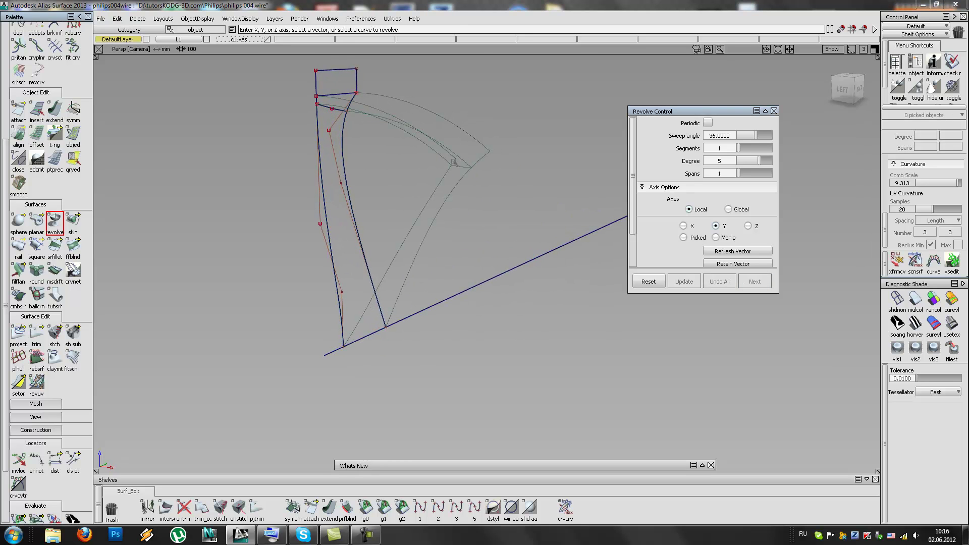
Step: Move the rim rectangle's pivot onto the axis line and revolve the rectangle 36 degrees about its local Y axis
click(353, 70)
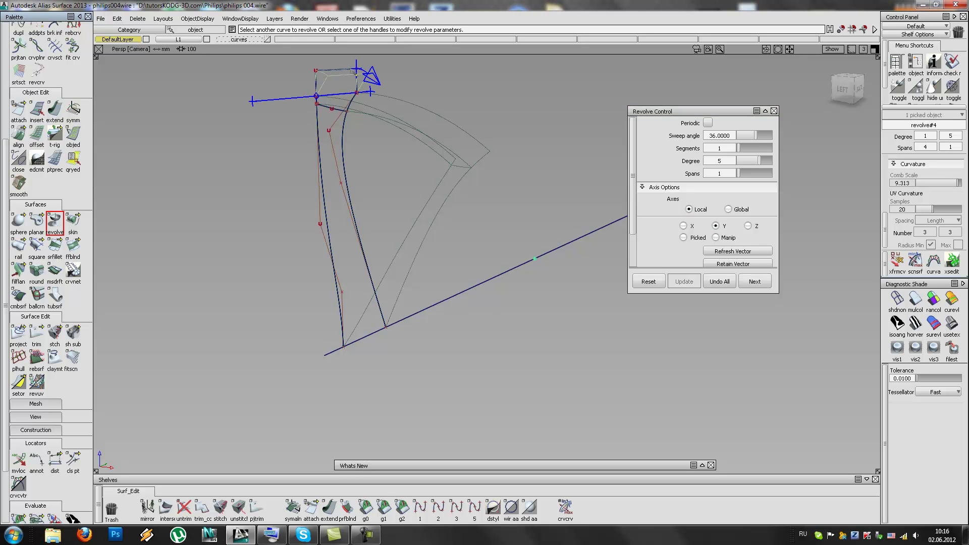
click(719, 283)
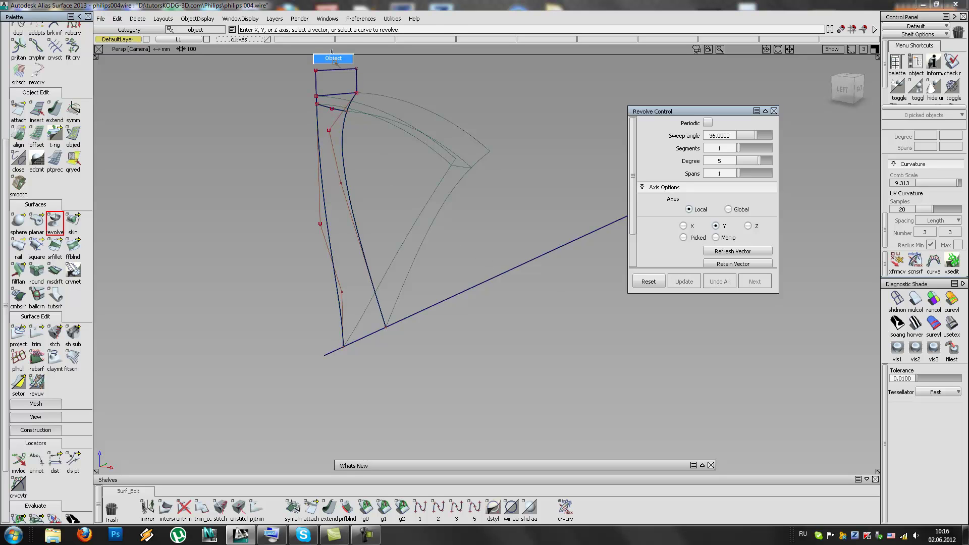
click(335, 61)
ctrl+shift+right_drag(328, 104, 357, 92)
ctrl+drag(565, 246, 465, 301)
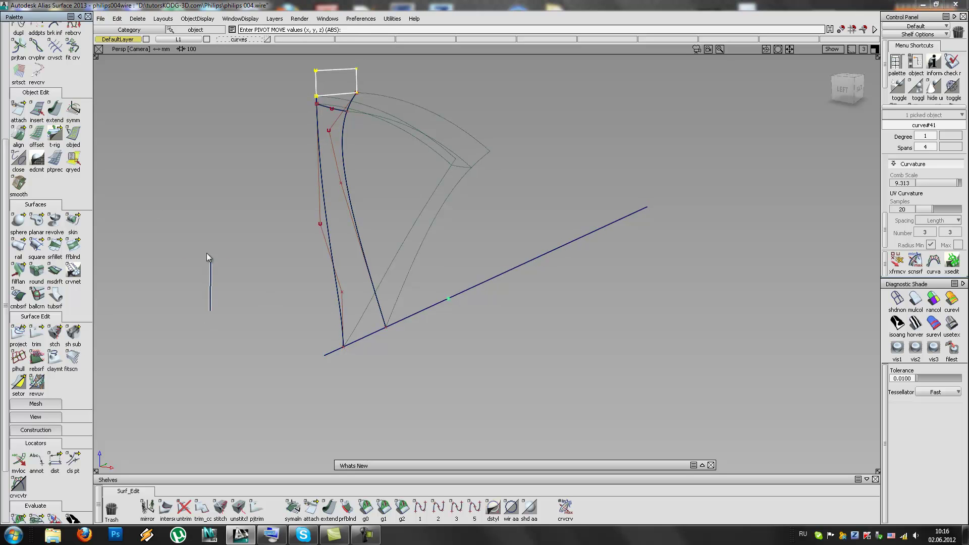
double_click(55, 221)
click(350, 71)
ctrl+shift+drag(543, 329, 429, 202)
click(339, 92)
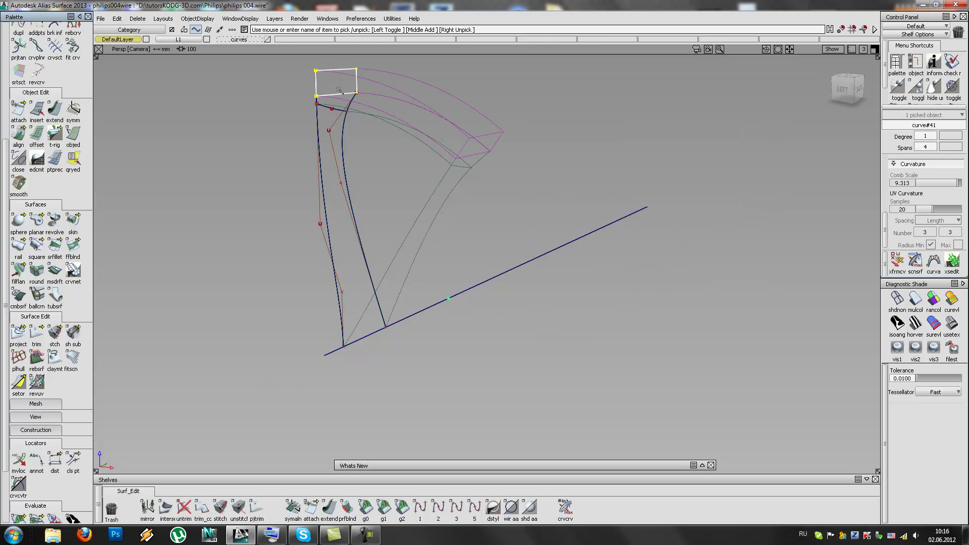
Step: In the Back view, slide the rectangle's pivot along the axis beneath it, then slightly enlarge and shift the rectangle
alt+shift+middle_drag(374, 83, 407, 141)
alt+shift+right_drag(407, 141, 419, 136)
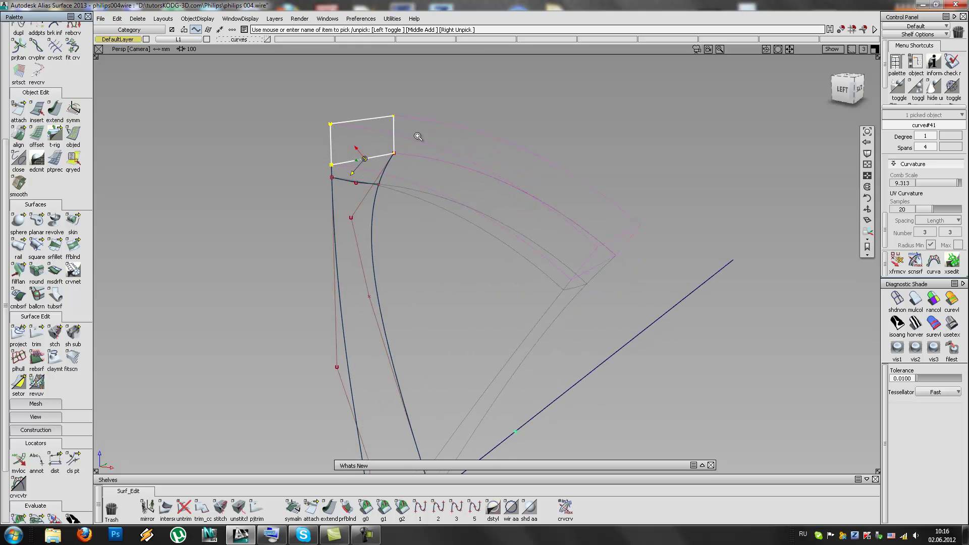
key(F6)
key(F7)
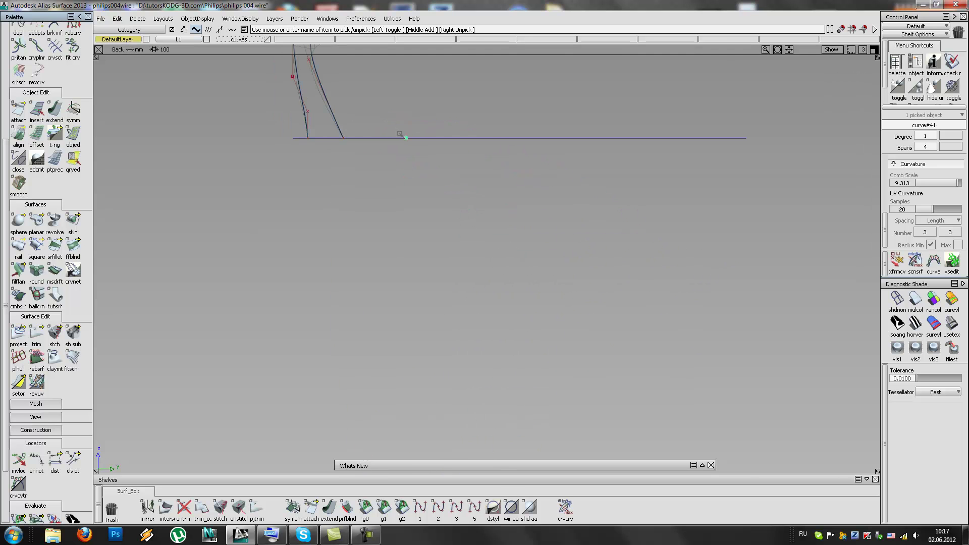
alt+shift+middle_drag(378, 108, 396, 267)
alt+shift+right_drag(321, 183, 383, 175)
ctrl+shift+right_click(437, 218)
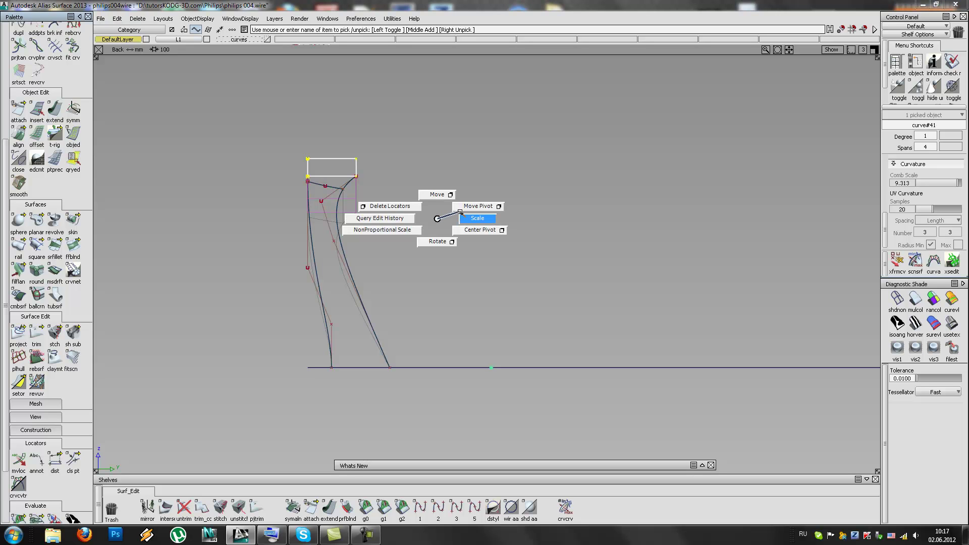
ctrl+shift+middle_drag(457, 214, 463, 207)
ctrl+drag(453, 366, 353, 386)
ctrl+shift+right_drag(443, 192, 461, 193)
middle_drag(460, 193, 479, 191)
ctrl+shift+right_drag(403, 232, 407, 178)
middle_drag(408, 178, 411, 179)
Step: Fine-tune the rectangle's position and scale so it slightly overhangs both ends of the profile curves below it
alt+shift+click(328, 176)
alt+shift+right_drag(328, 176, 474, 152)
alt+shift+middle_drag(362, 199, 362, 212)
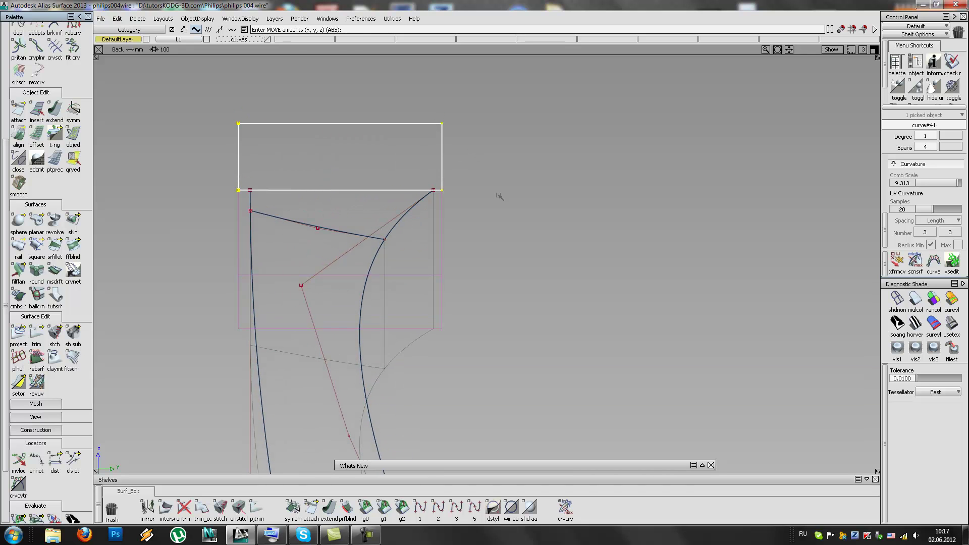
ctrl+shift+right_drag(487, 200, 488, 150)
middle_drag(489, 149, 492, 149)
ctrl+shift+right_drag(492, 149, 506, 148)
middle_drag(536, 151, 531, 152)
ctrl+shift+right_drag(515, 207, 514, 157)
middle_drag(514, 157, 518, 156)
ctrl+shift+drag(491, 205, 496, 142)
key(F8)
alt+shift+drag(496, 187, 603, 195)
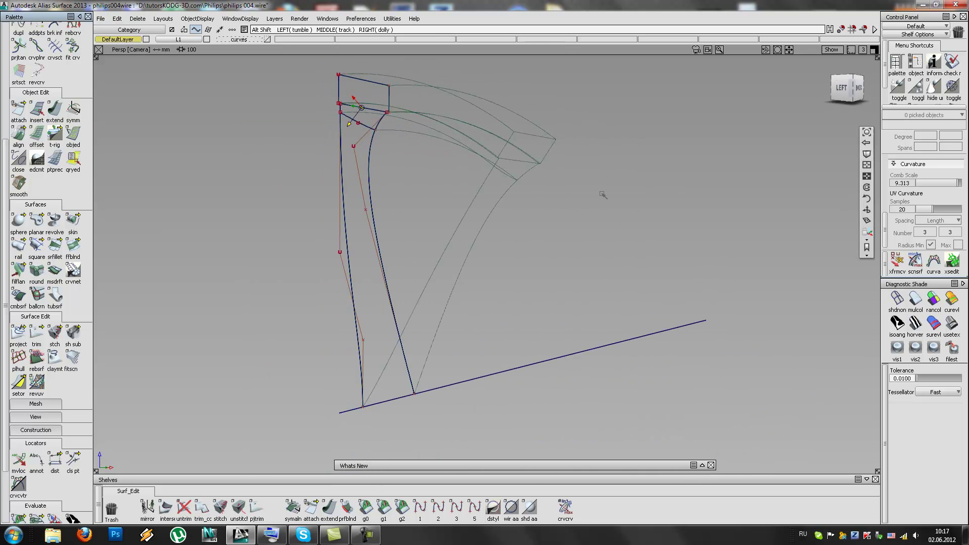
Step: Assign the wheel's four profile curves to the curves layer, leaving the axis line out
ctrl+shift+drag(401, 126, 367, 115)
drag(323, 68, 494, 206)
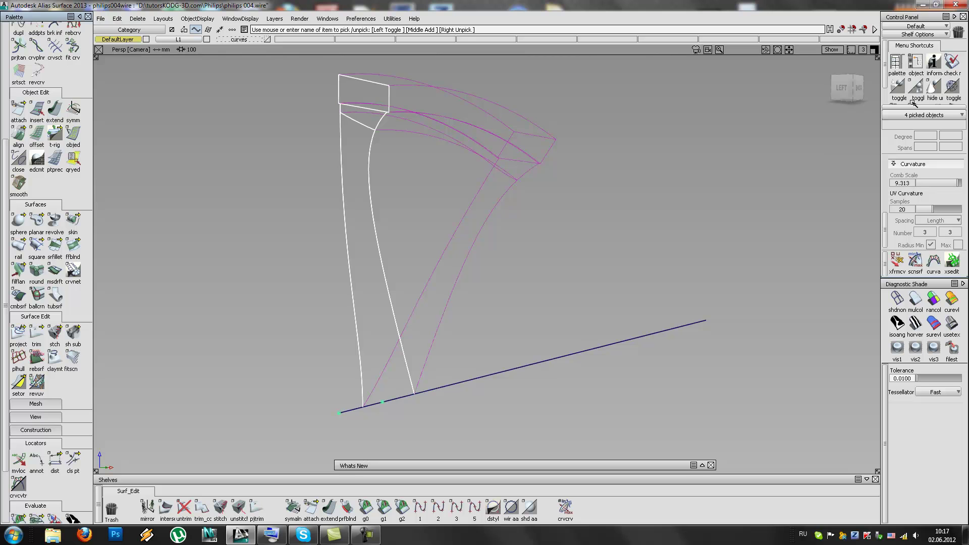
click(230, 42)
click(230, 75)
alt+shift+drag(537, 208, 464, 171)
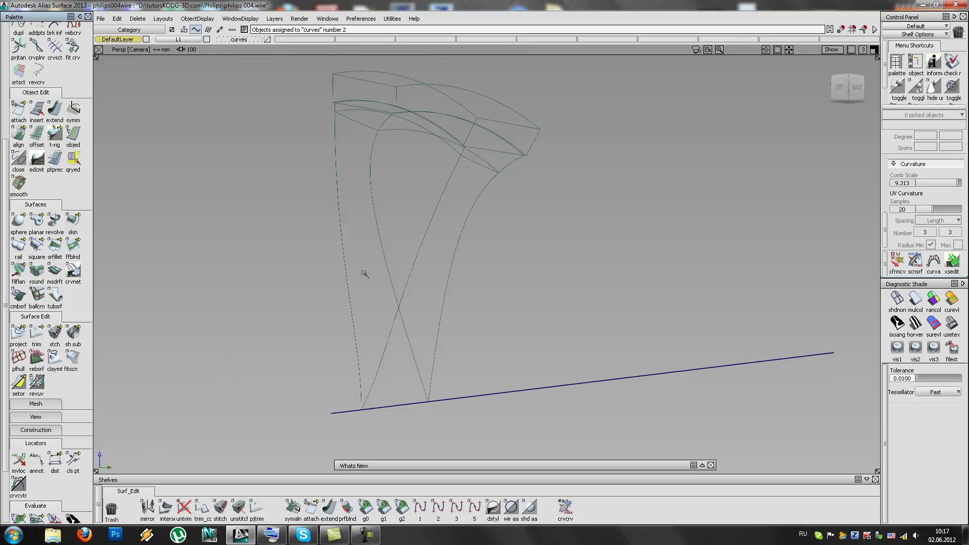
alt+shift+drag(376, 283, 591, 279)
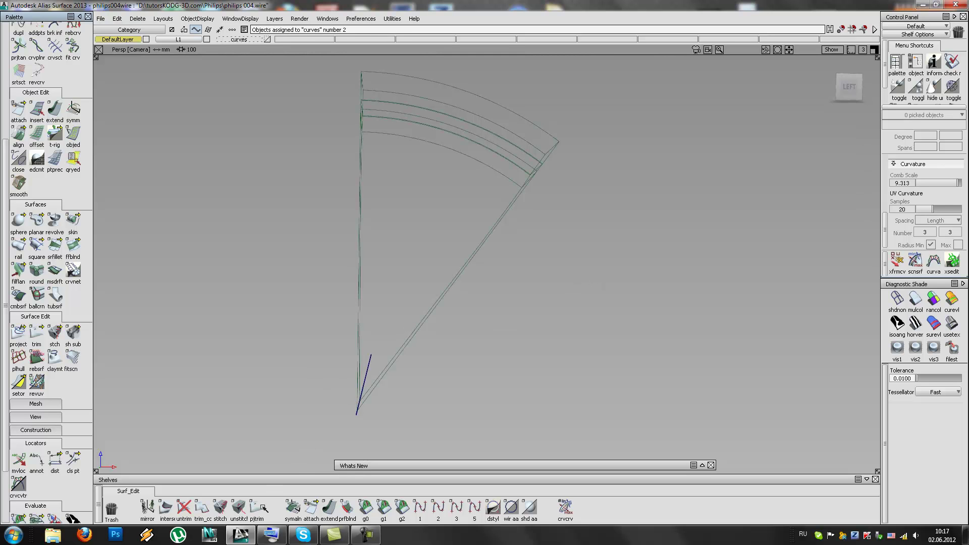
alt+shift+right_drag(458, 215, 453, 239)
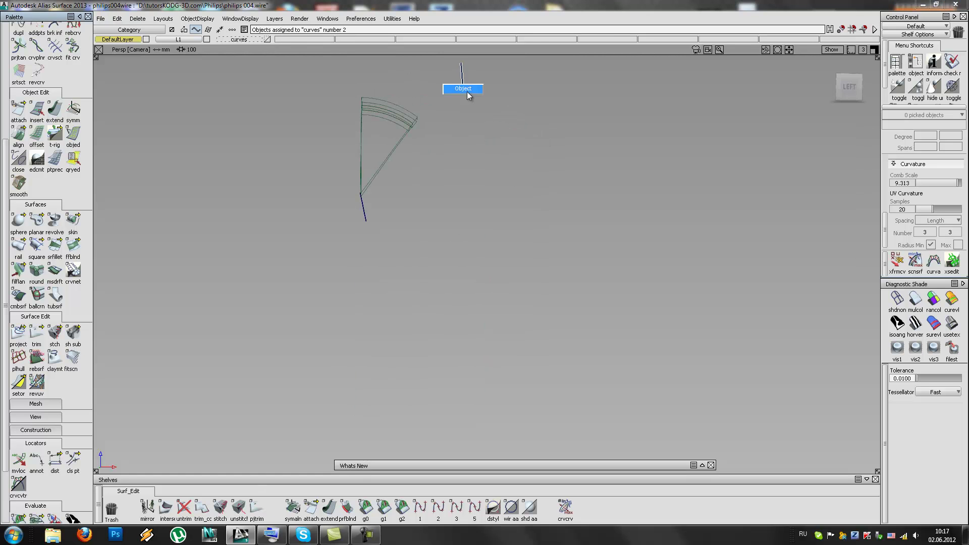
Step: Show the hidden geometry to study the spoked wheel in the reference photo, then isolate the wheel segment and axis again
ctrl+shift+drag(463, 86, 465, 96)
click(917, 89)
alt+shift+middle_drag(497, 151, 486, 365)
alt+shift+middle_drag(487, 158, 474, 227)
alt+shift+right_drag(474, 227, 461, 222)
alt+shift+drag(461, 222, 491, 214)
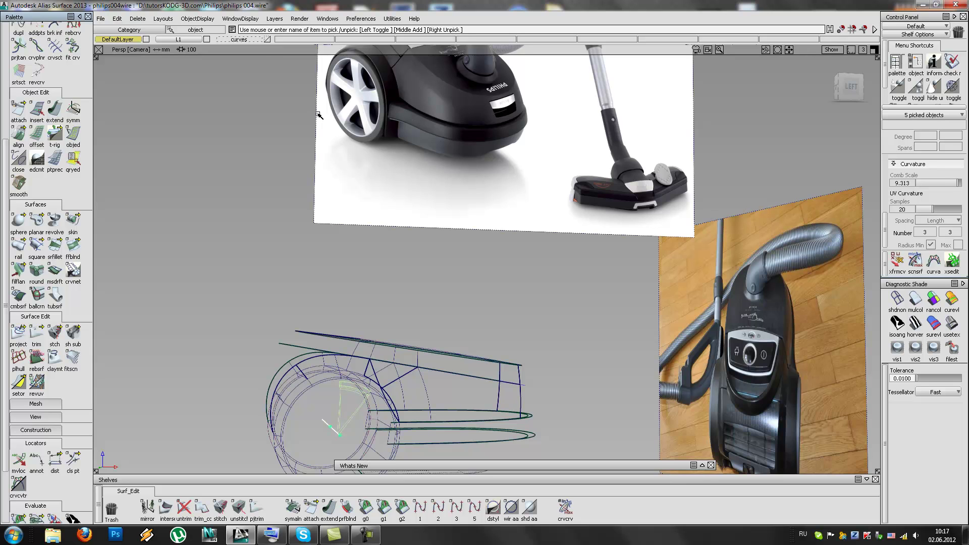
click(933, 85)
click(373, 295)
Step: Examine the wheel segment's outline straight on in the Left view
key(F6)
alt+shift+right_drag(530, 238, 339, 320)
alt+shift+middle_drag(333, 313, 451, 303)
alt+shift+right_drag(451, 283, 500, 242)
alt+shift+middle_drag(368, 299, 407, 236)
alt+shift+right_drag(408, 238, 394, 177)
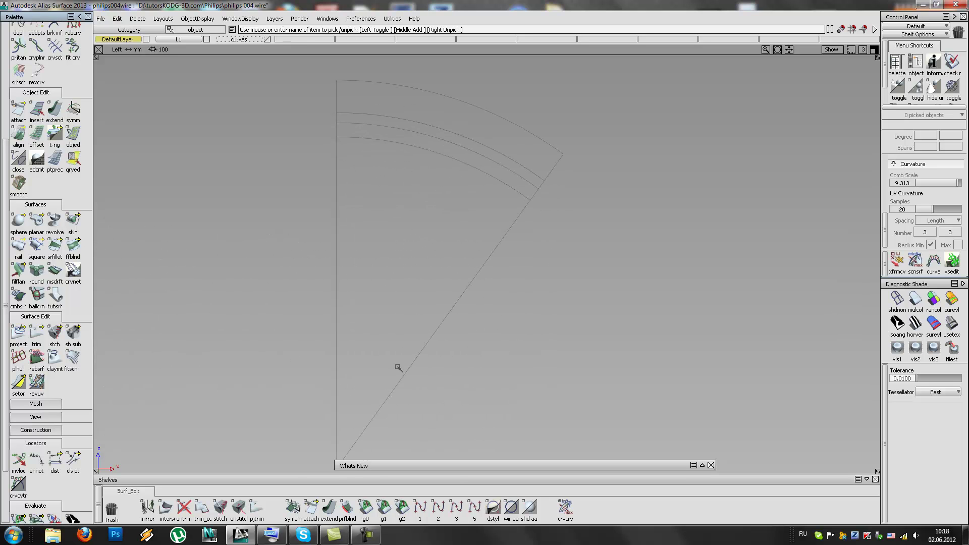
alt+shift+middle_drag(402, 337, 426, 323)
alt+shift+right_drag(426, 253, 404, 271)
alt+shift+middle_drag(404, 272, 430, 267)
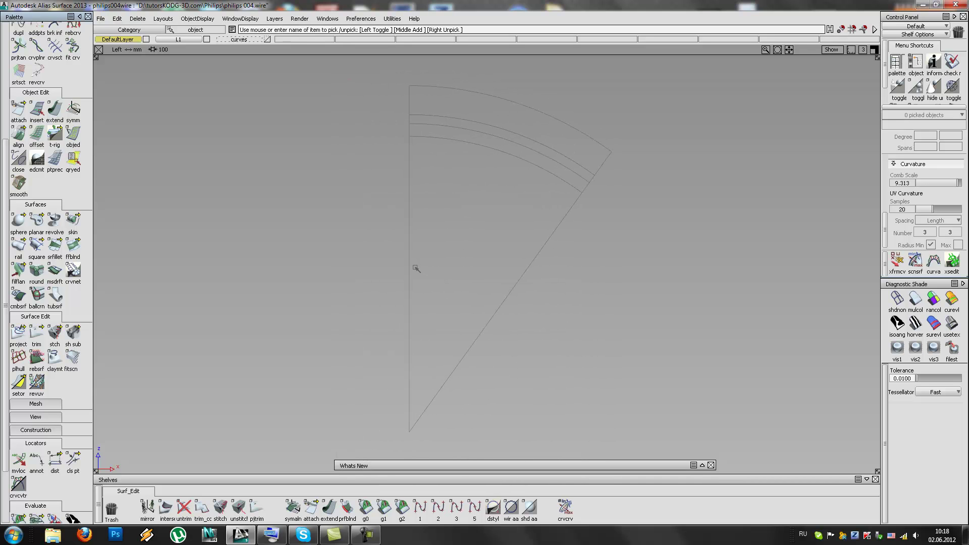
alt+shift+right_drag(439, 260, 453, 265)
alt+shift+middle_drag(468, 216, 393, 210)
alt+shift+right_drag(394, 210, 377, 187)
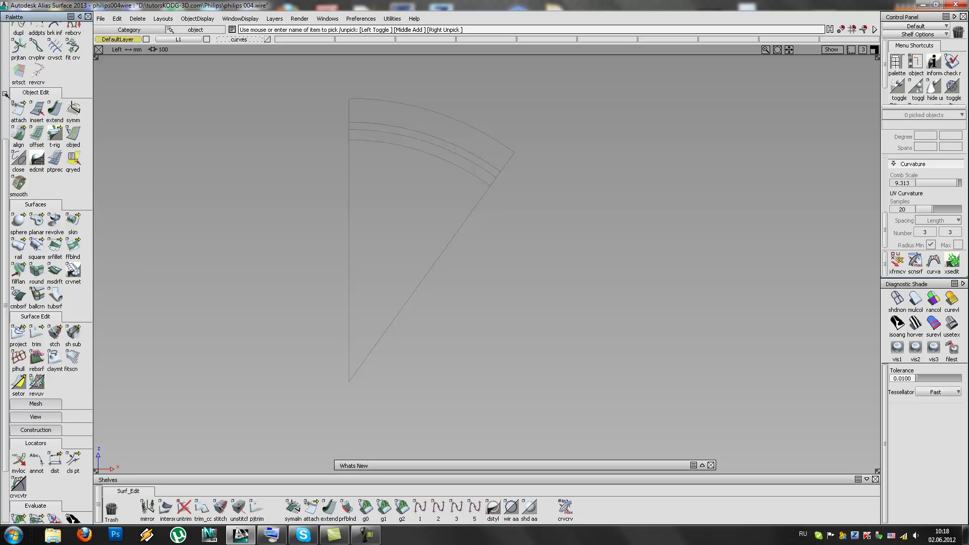
Step: Draw a nearly vertical degree 5 edit-point curve across the segment, from the outer rim band to the slanted edge
drag(7, 146, 5, 36)
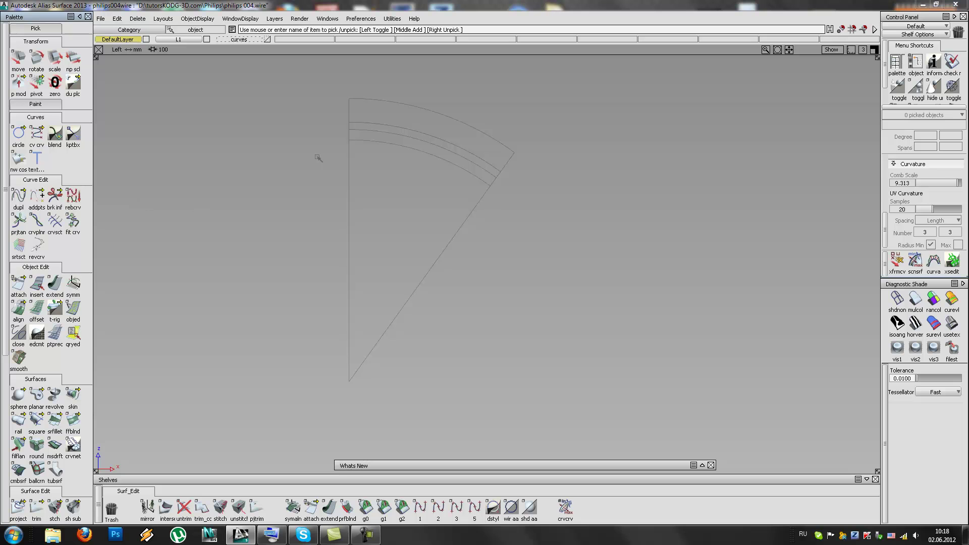
click(477, 505)
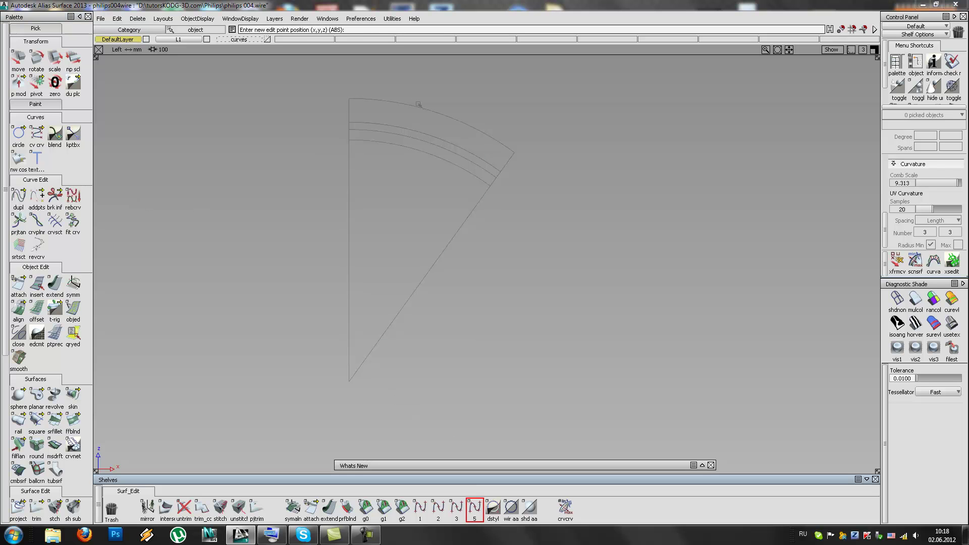
click(377, 117)
key(ctrl+z)
click(384, 116)
mouse_move(391, 322)
mouse_down()
mouse_move(397, 329)
mouse_move(388, 330)
mouse_up()
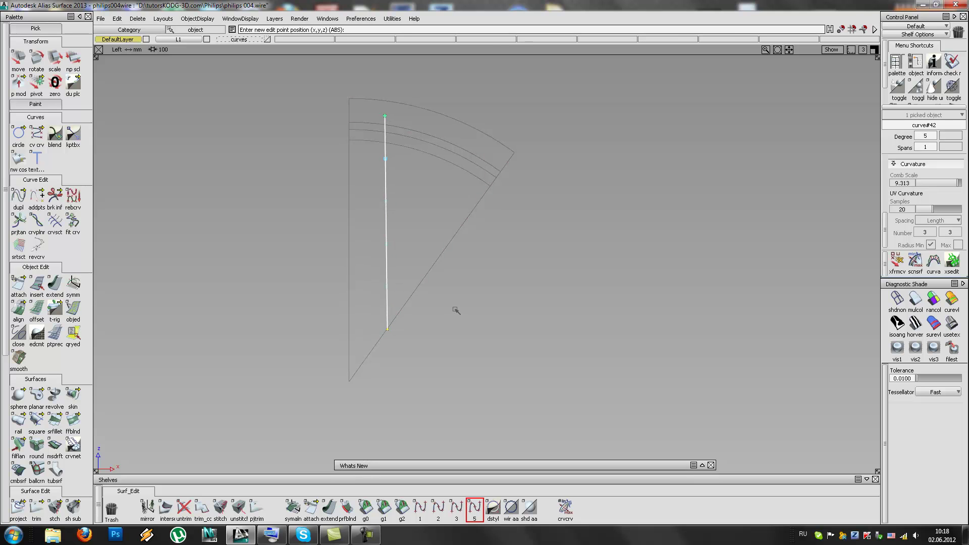
Step: Move the new curve slightly away from the segment's vertical edge and check it in the perspective view
ctrl+shift+drag(436, 318, 411, 230)
drag(380, 211, 411, 255)
ctrl+shift+drag(411, 255, 425, 226)
middle_drag(425, 226, 432, 226)
ctrl+shift+drag(418, 331, 418, 251)
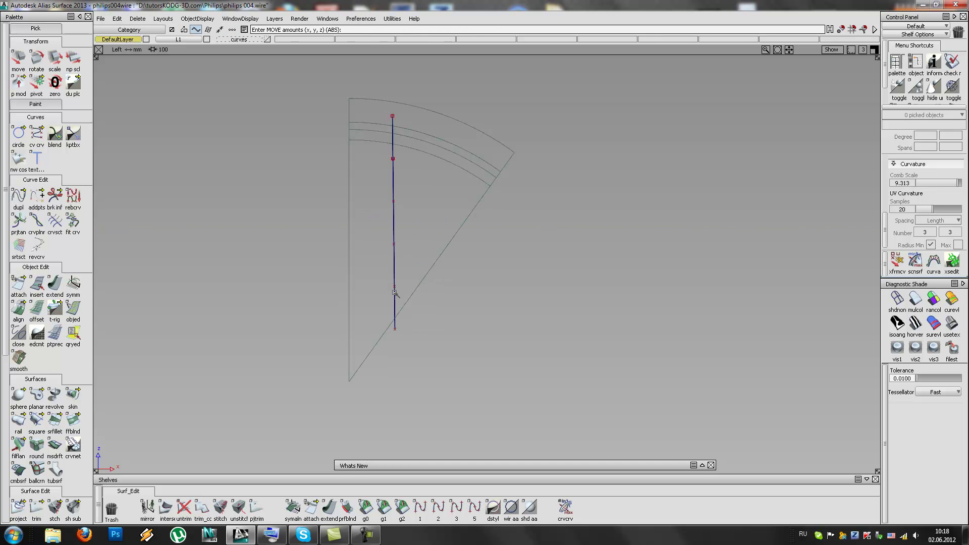
mouse_move(394, 308)
alt+shift+right_down()
mouse_move(416, 307)
mouse_move(469, 270)
mouse_move(450, 316)
alt+shift+right_up()
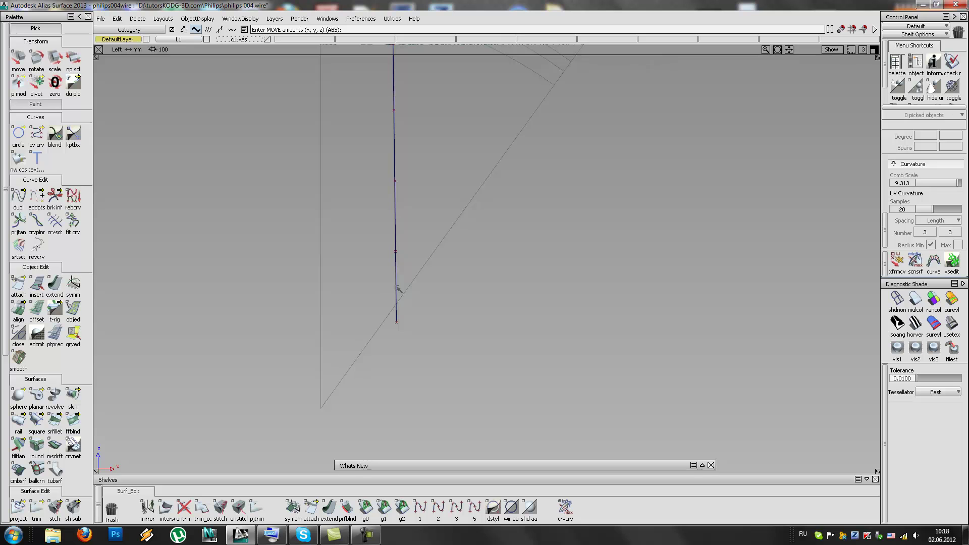
key(F8)
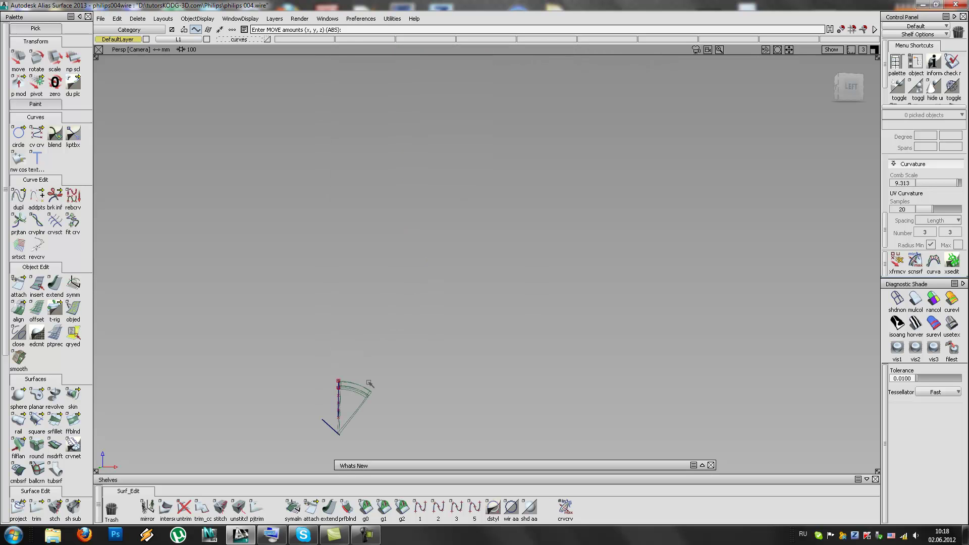
Step: Move the spoke curve about -188 mm along the Y axis and check its position on the wheel segment
alt+shift+click(342, 408)
alt+shift+middle_drag(386, 392, 386, 310)
alt+shift+drag(386, 310, 121, 344)
click(348, 341)
middle_drag(402, 249, 367, 287)
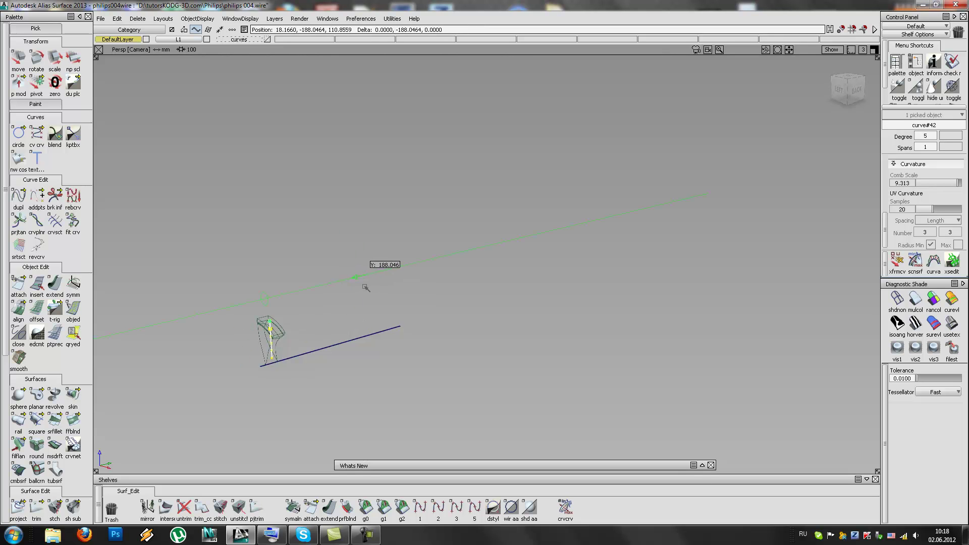
alt+shift+click(267, 350)
alt+shift+click(268, 364)
alt+shift+drag(307, 335, 486, 362)
alt+shift+right_drag(486, 362, 533, 350)
alt+shift+middle_drag(533, 351, 521, 333)
alt+shift+drag(522, 333, 591, 356)
alt+shift+middle_drag(546, 308, 547, 344)
mouse_move(547, 344)
alt+shift+mouse_down()
mouse_move(608, 364)
mouse_move(599, 351)
mouse_move(555, 344)
alt+shift+mouse_up()
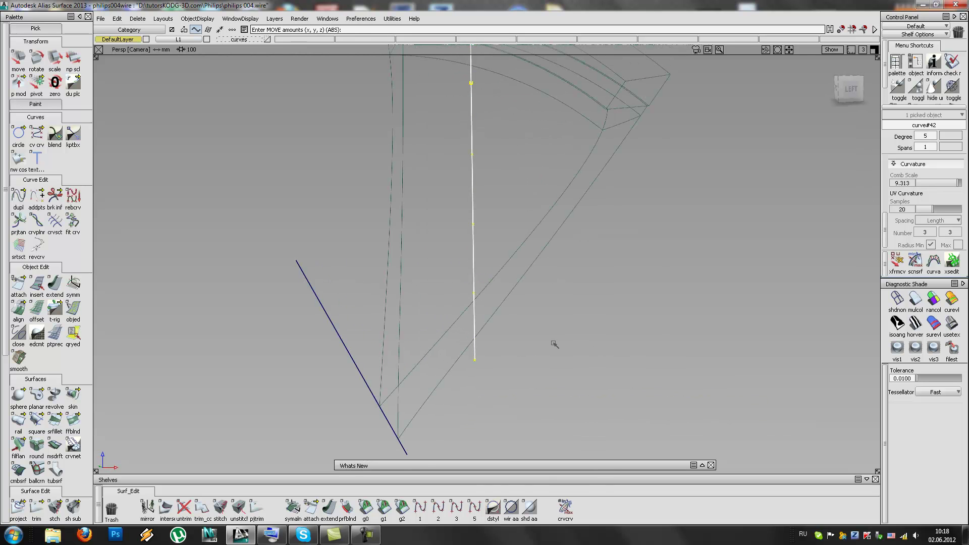
Step: Try to align the curve's lower end to the segment's slanted edge with G1 Tangent continuity and Explicit Control, testing the alignment types, and revert it
double_click(18, 308)
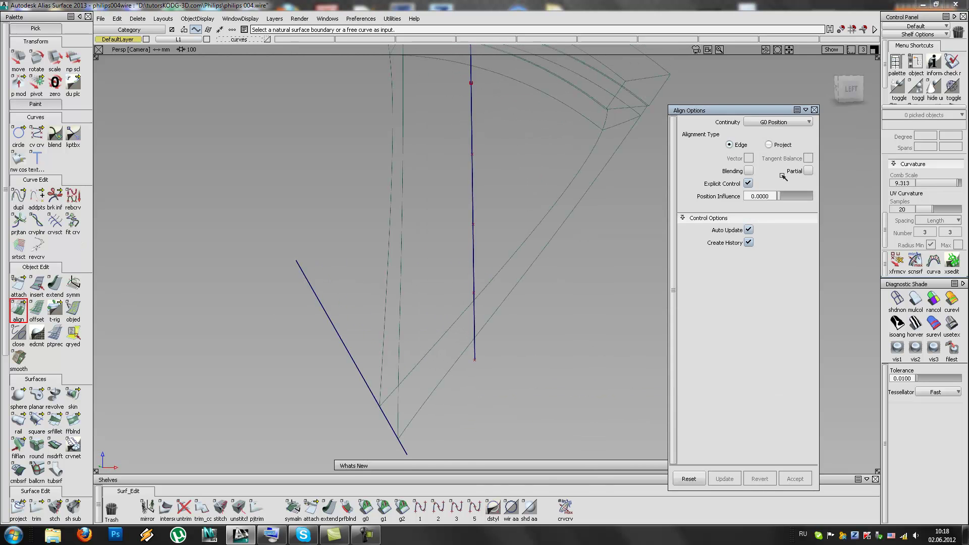
click(779, 127)
click(778, 135)
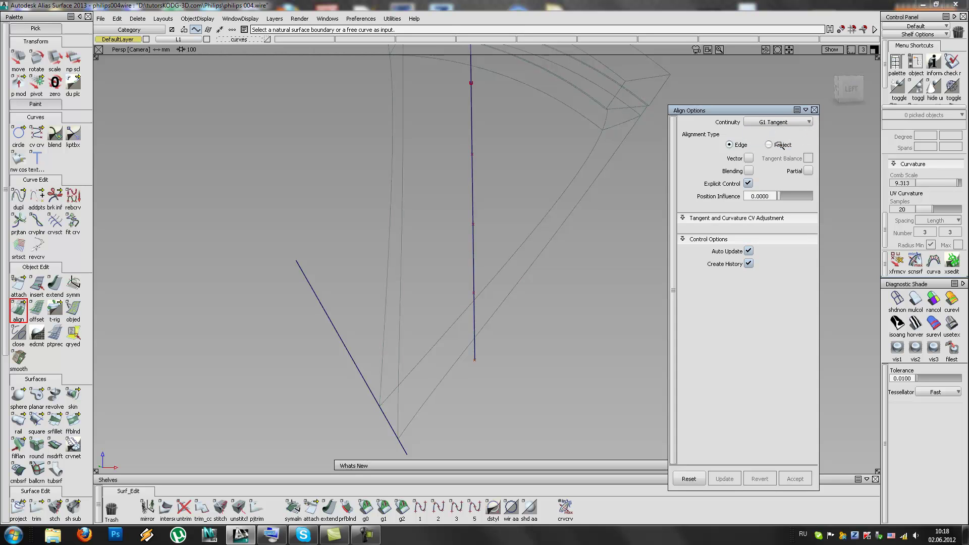
click(750, 158)
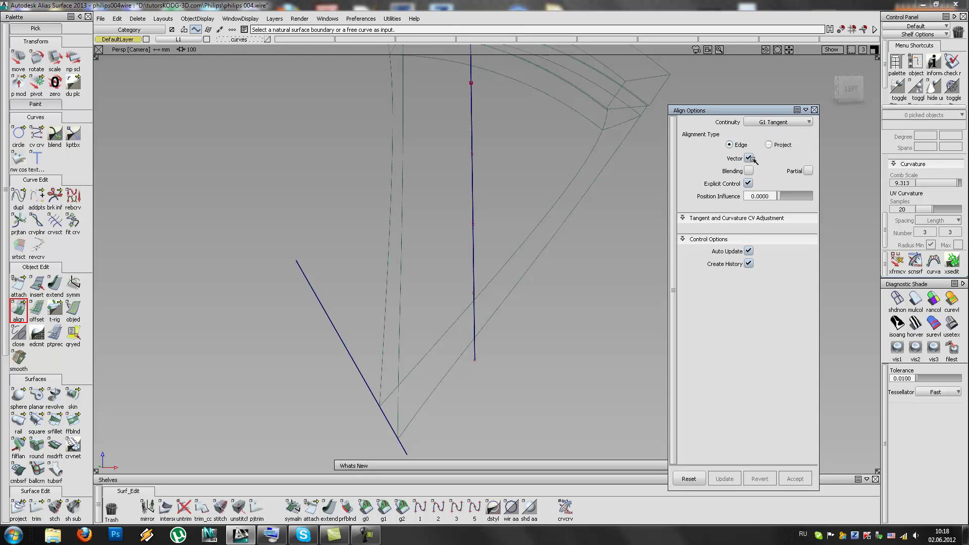
click(474, 356)
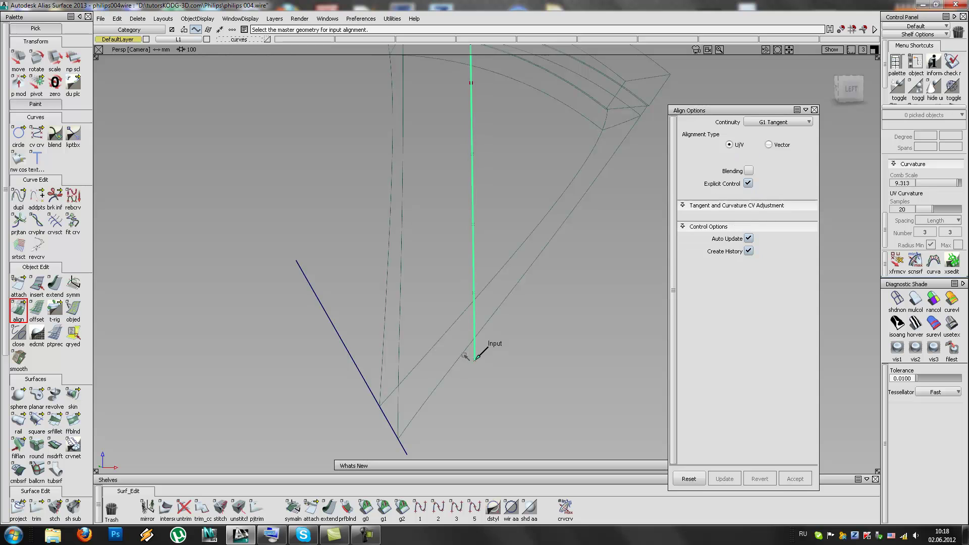
click(463, 355)
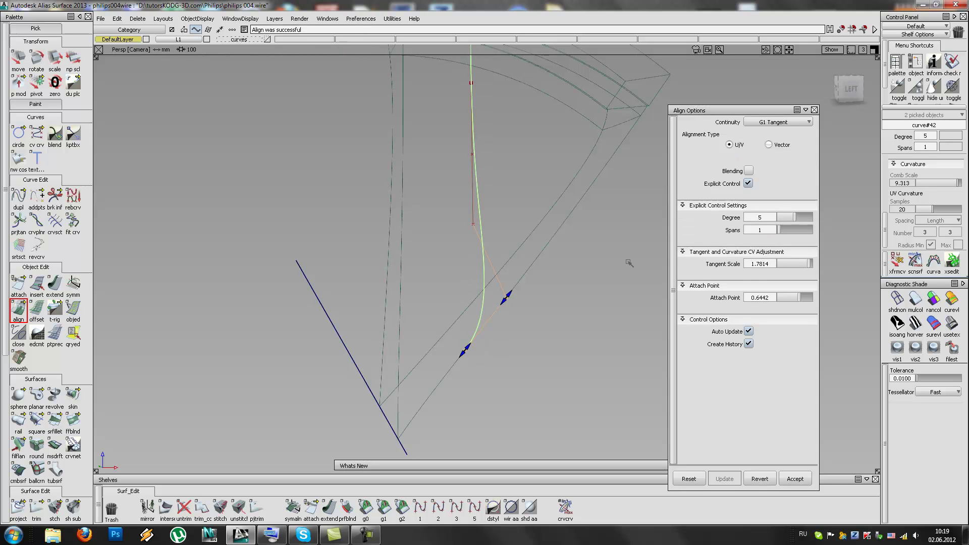
click(769, 145)
click(730, 145)
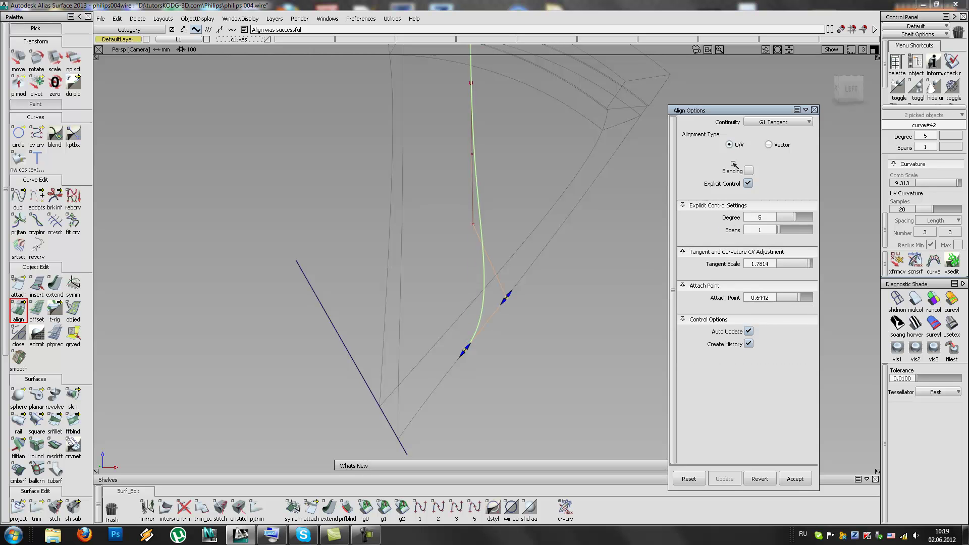
alt+shift+drag(448, 370, 510, 335)
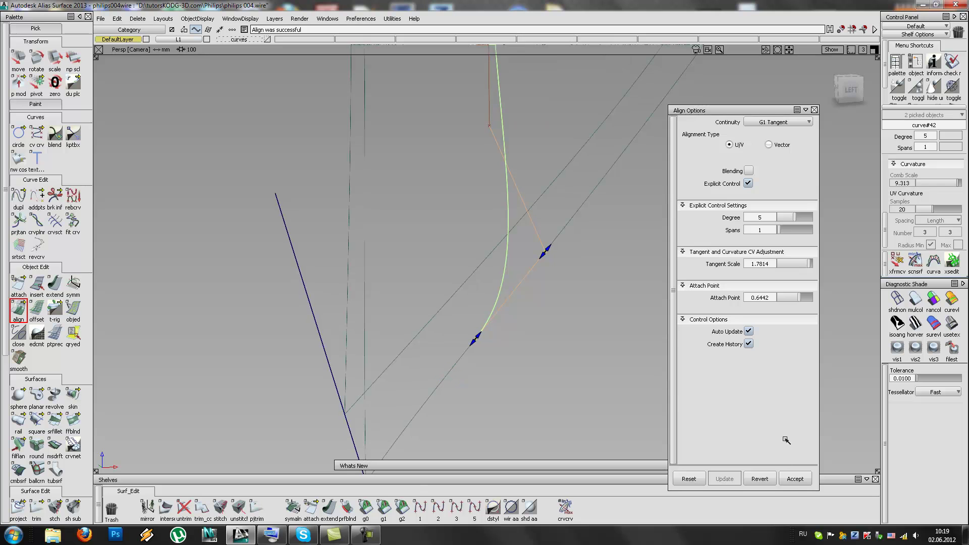
click(760, 479)
Step: Extend the spoke surface outward past its slanted edge
alt+shift+drag(494, 374, 444, 384)
click(330, 508)
drag(485, 326, 507, 342)
click(545, 374)
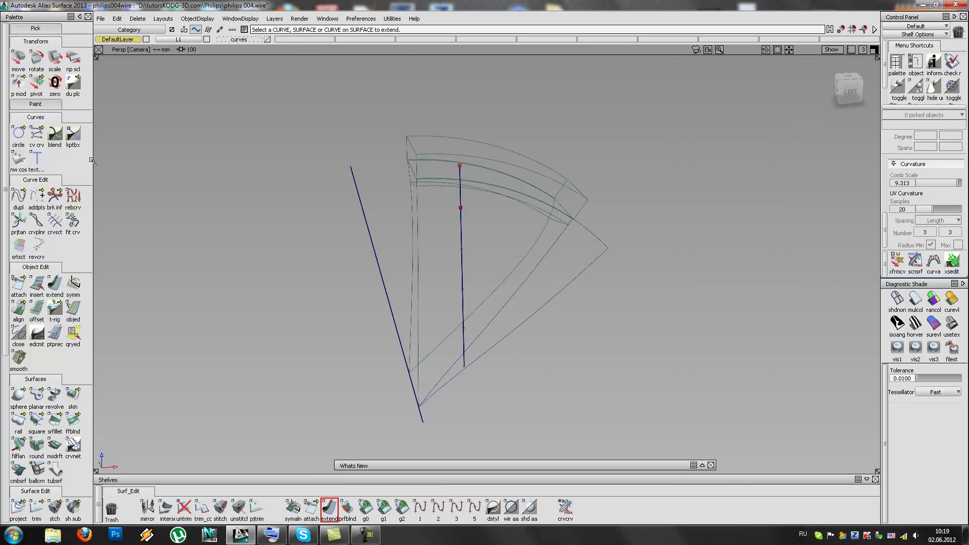
Step: Shorten the extension surface from its outer end by about 79.8 mm, leaving a small wedge near the axis
click(55, 280)
drag(588, 229, 476, 382)
click(478, 382)
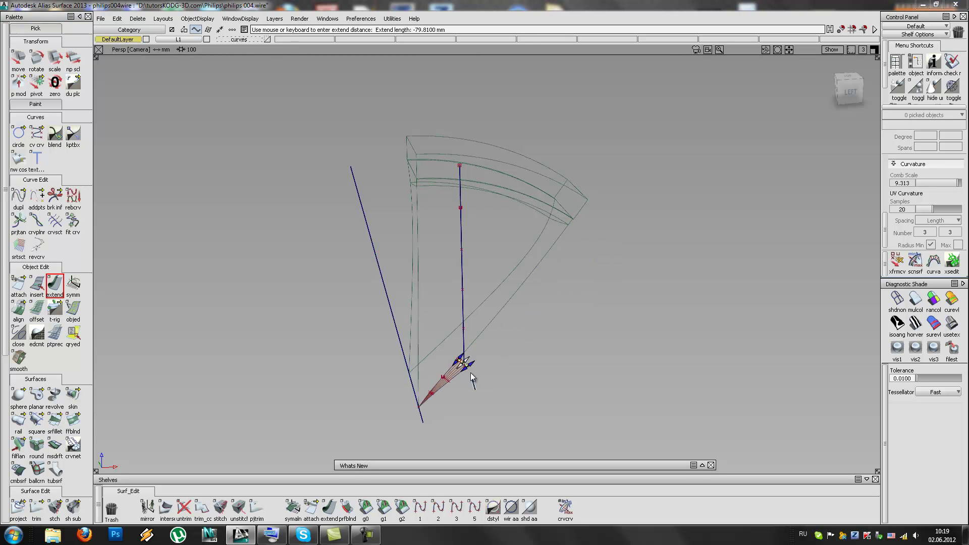
alt+shift+right_drag(528, 348, 449, 318)
alt+shift+drag(450, 318, 395, 290)
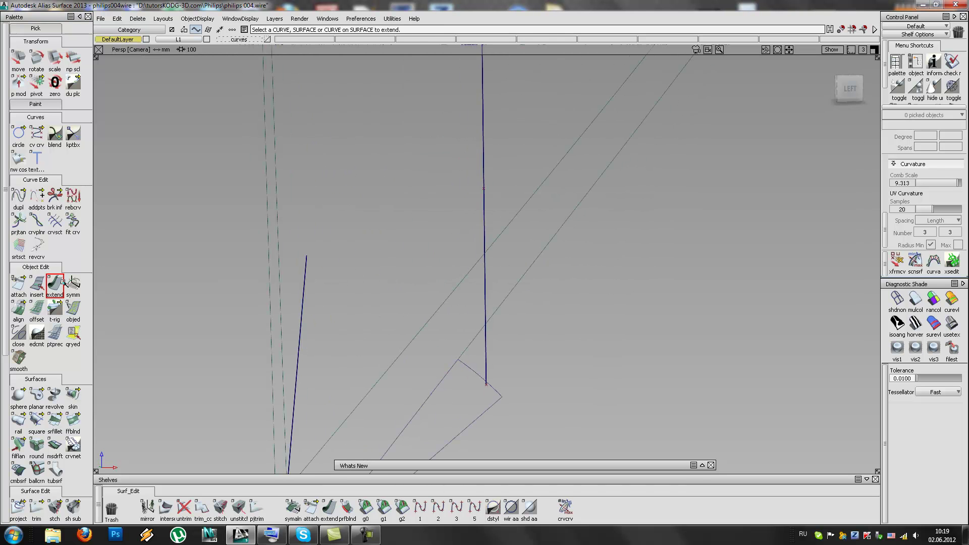
Step: Align the curve's lower end to the short outer edge of the wedge surface with G1 Tangent continuity
click(19, 308)
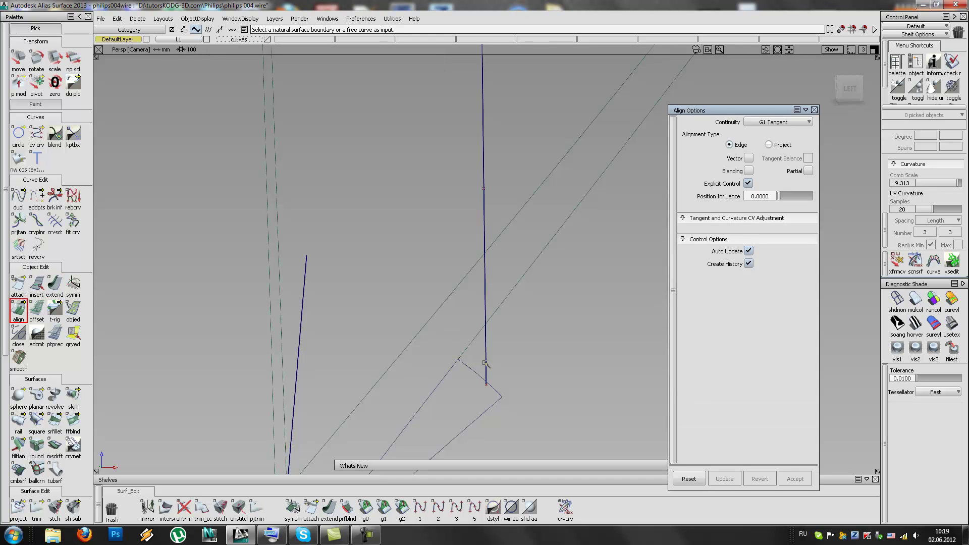
click(485, 363)
click(477, 372)
alt+shift+right_drag(485, 302, 535, 290)
alt+shift+drag(535, 290, 476, 298)
Step: Pick control vertices of the aligned curve in the Left view and shift them sideways to reshape the spoke line
drag(395, 314, 426, 337)
alt+shift+drag(480, 292, 503, 337)
key(F6)
alt+shift+middle_drag(436, 258, 460, 295)
ctrl+shift+drag(434, 292, 450, 174)
alt+shift+middle_drag(482, 182, 488, 236)
mouse_move(411, 232)
ctrl+shift+mouse_down()
mouse_move(407, 253)
mouse_move(444, 288)
ctrl+shift+mouse_up()
ctrl+shift+middle_drag(464, 292, 464, 246)
middle_drag(567, 271, 543, 272)
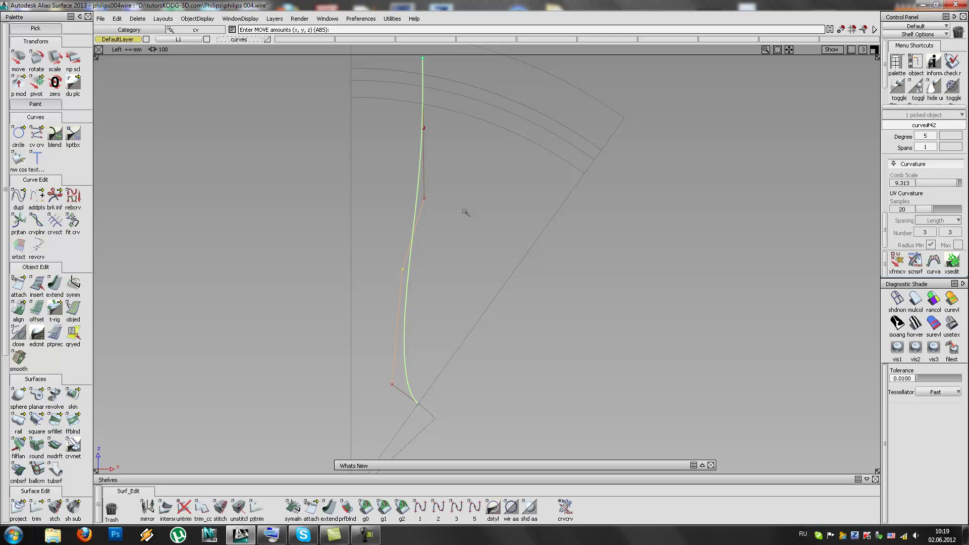
Step: Snap the curve's upper control vertices into a vertical line above the one next to its lower end
ctrl+shift+drag(449, 230, 368, 93)
alt+shift+right_drag(486, 112, 488, 134)
alt+shift+middle_drag(488, 133, 492, 194)
drag(392, 119, 510, 359)
ctrl+middle_click(407, 418)
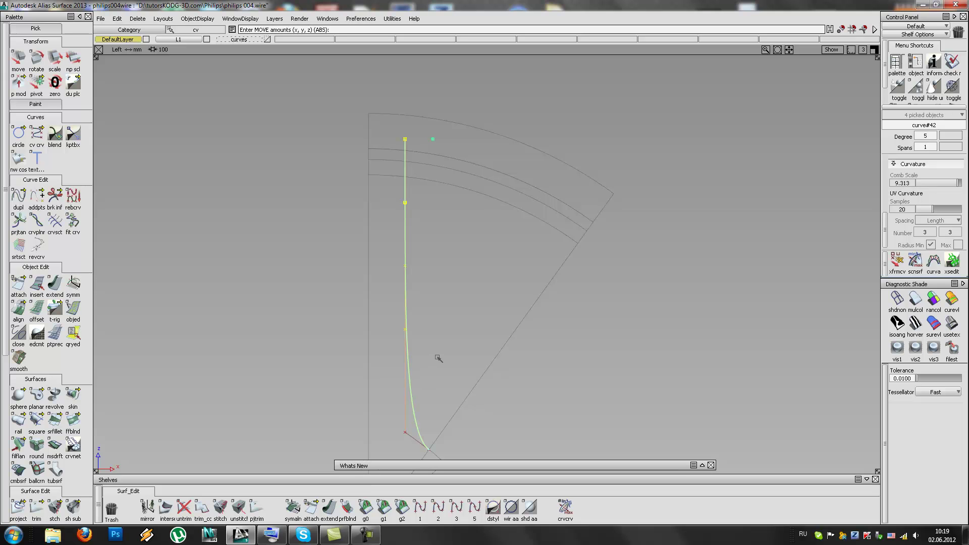
ctrl+shift+drag(448, 340, 465, 240)
alt+shift+right_drag(465, 240, 471, 305)
alt+shift+middle_drag(511, 328, 528, 279)
alt+shift+right_drag(529, 278, 525, 277)
Step: Lengthen the wedge surface at its outer edge by about 6.7 mm, so the aligned curve end follows
click(52, 287)
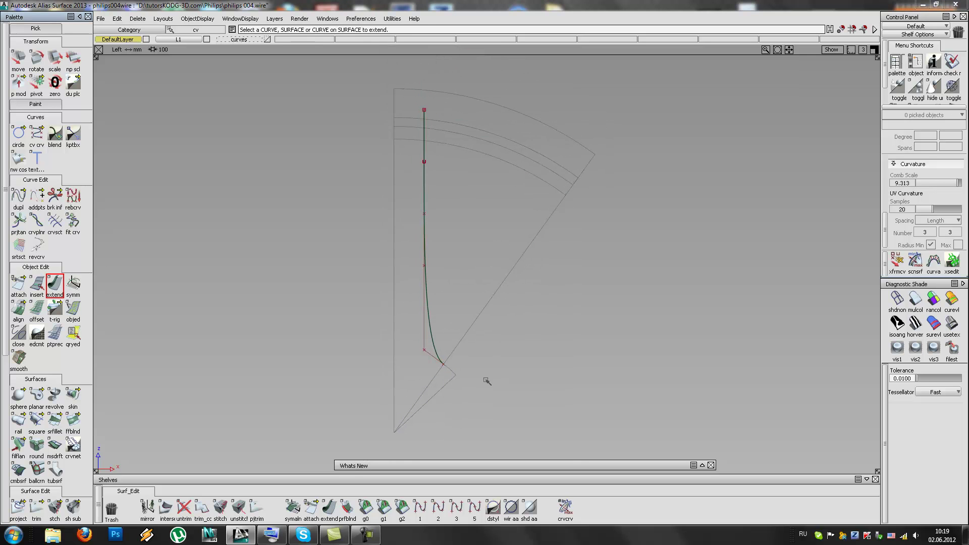
click(447, 364)
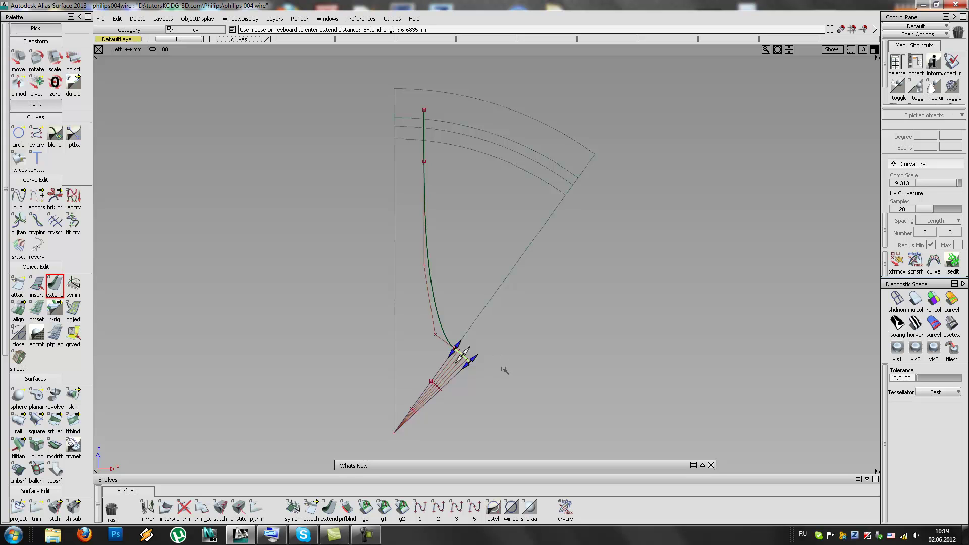
click(519, 266)
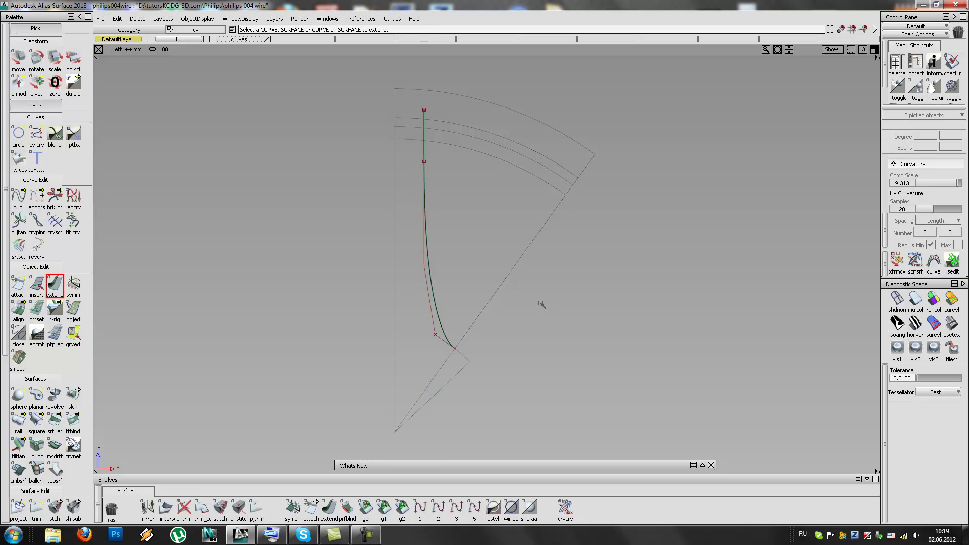
Step: Realign the curve's upper control vertices vertically above the repositioned lower one in the Left view
ctrl+shift+drag(366, 157, 433, 158)
mouse_move(399, 100)
mouse_down()
mouse_move(479, 239)
mouse_move(480, 281)
mouse_up()
ctrl+shift+middle_drag(477, 277, 473, 243)
middle_drag(485, 197, 489, 199)
drag(489, 200, 437, 331)
ctrl+shift+drag(473, 287, 475, 155)
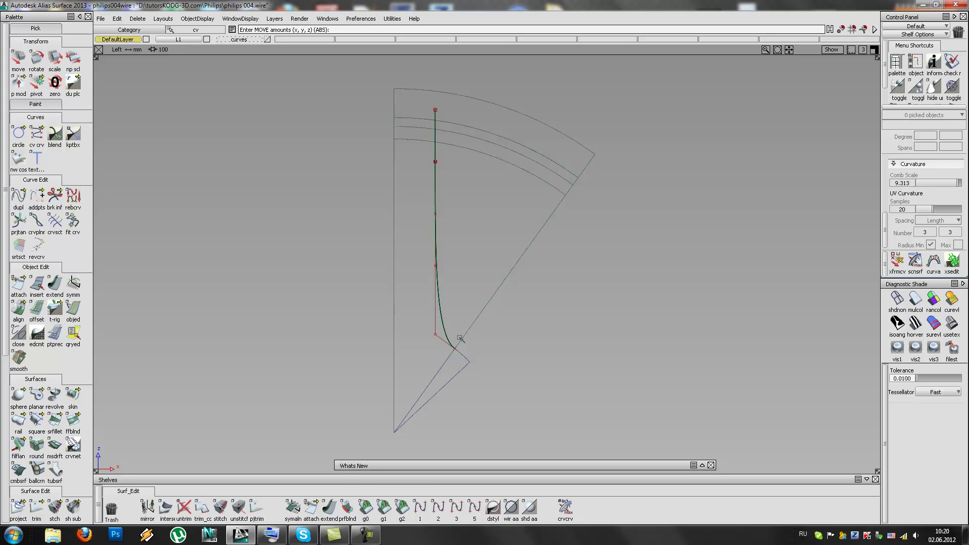
Step: Straighten the curve in the Back view by lining up its upper control vertices vertically above its lower end
key(F7)
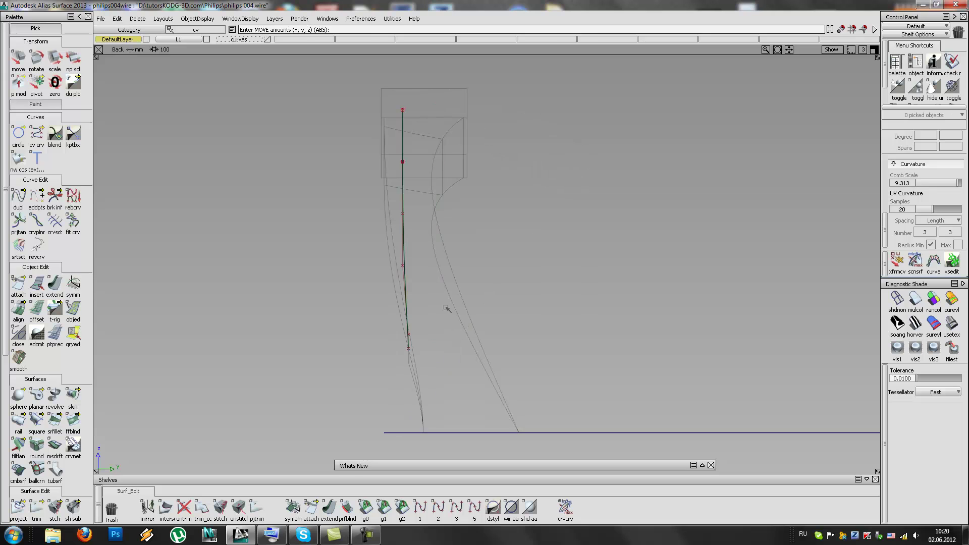
mouse_move(317, 94)
mouse_down()
mouse_move(368, 110)
mouse_move(462, 325)
mouse_up()
mouse_move(428, 325)
ctrl+shift+middle_down()
mouse_move(428, 357)
mouse_move(427, 334)
ctrl+shift+middle_up()
ctrl+shift+drag(427, 335, 433, 221)
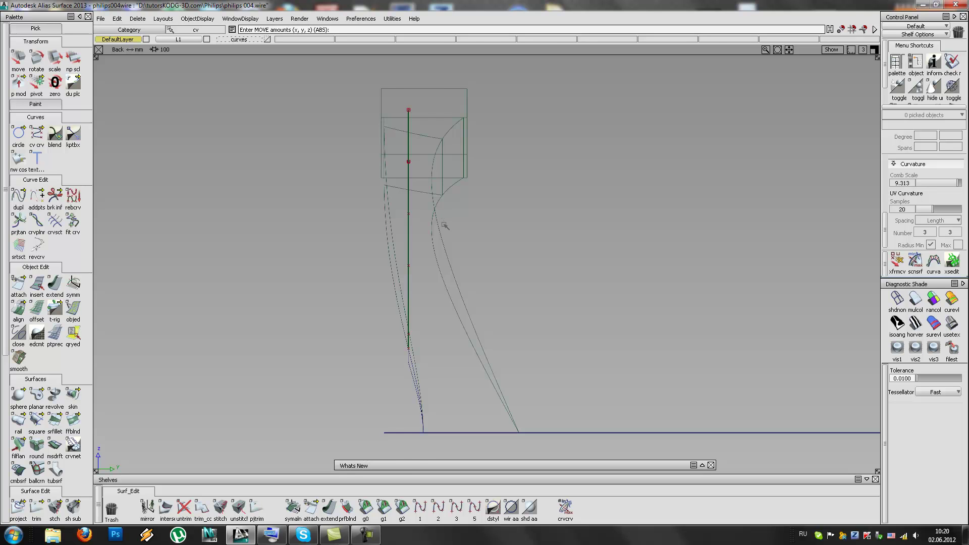
Step: Delete the helper wedge surface together with its construction history
key(F8)
alt+shift+right_drag(471, 369, 439, 377)
alt+shift+drag(439, 377, 430, 381)
ctrl+shift+drag(490, 357, 491, 375)
click(490, 378)
key(Delete)
key(Return)
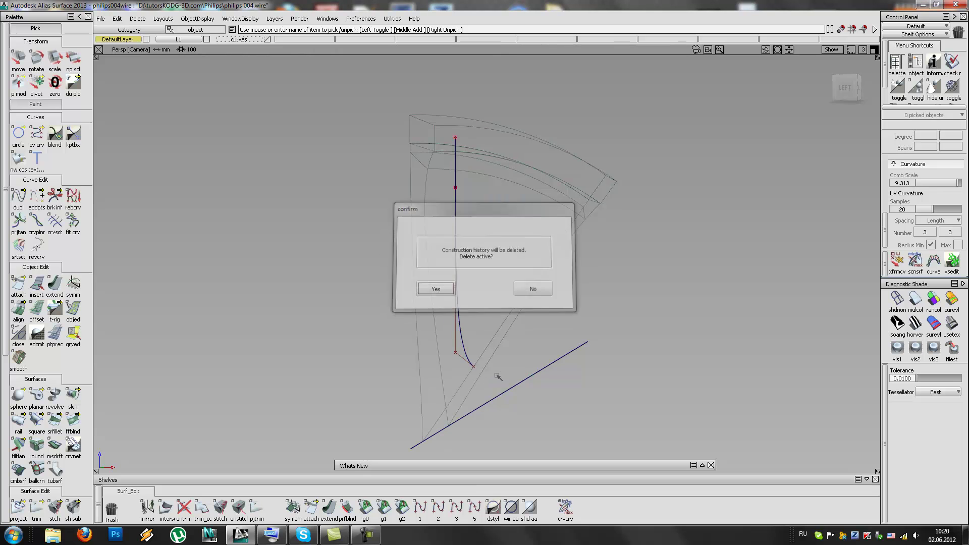
Step: Shade the wheel segment and move the spoke curve along the Y axis until it stands clear of the segment's surfaces
alt+shift+drag(578, 274, 477, 314)
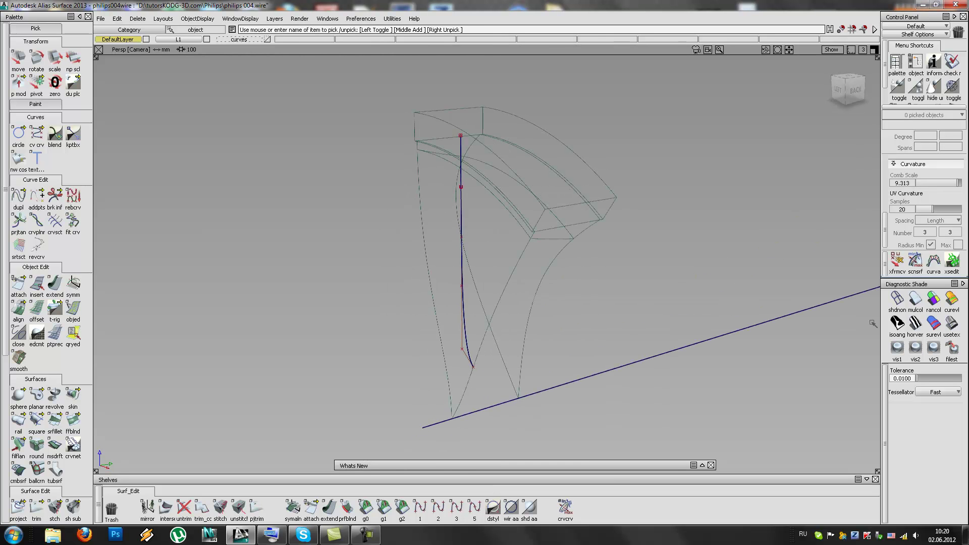
click(916, 298)
mouse_move(565, 310)
alt+shift+middle_down()
mouse_move(528, 310)
mouse_move(550, 328)
alt+shift+middle_up()
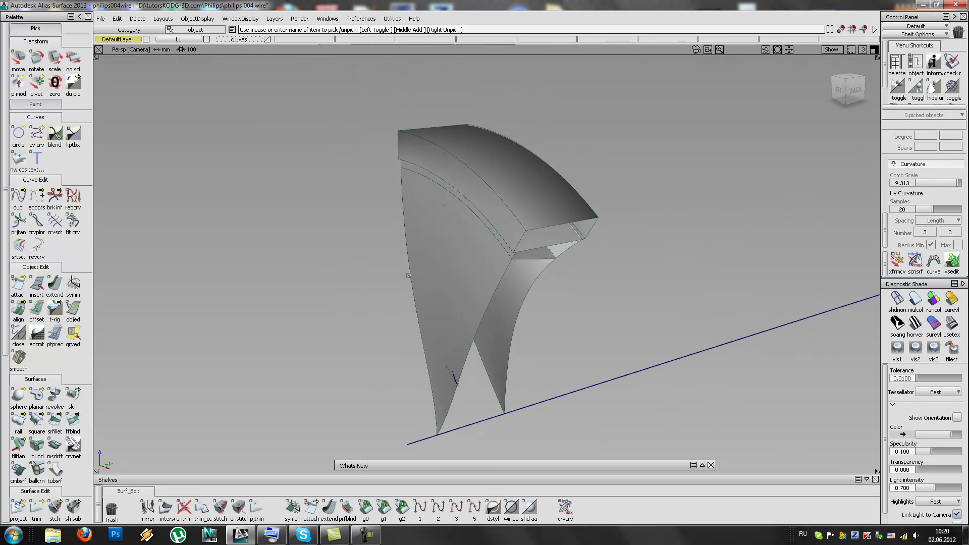
click(457, 383)
ctrl+shift+right_drag(508, 346, 558, 314)
middle_drag(578, 322, 671, 299)
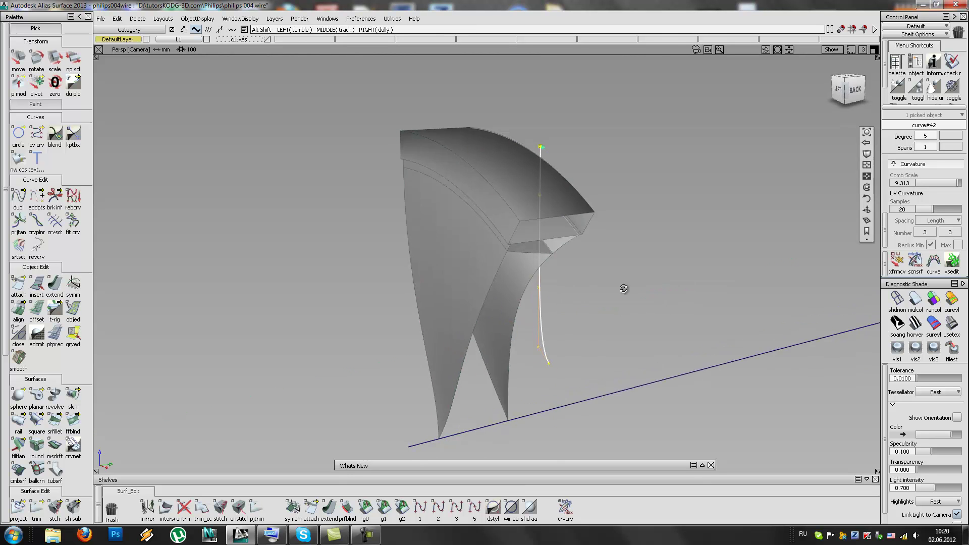
alt+shift+drag(646, 304, 530, 277)
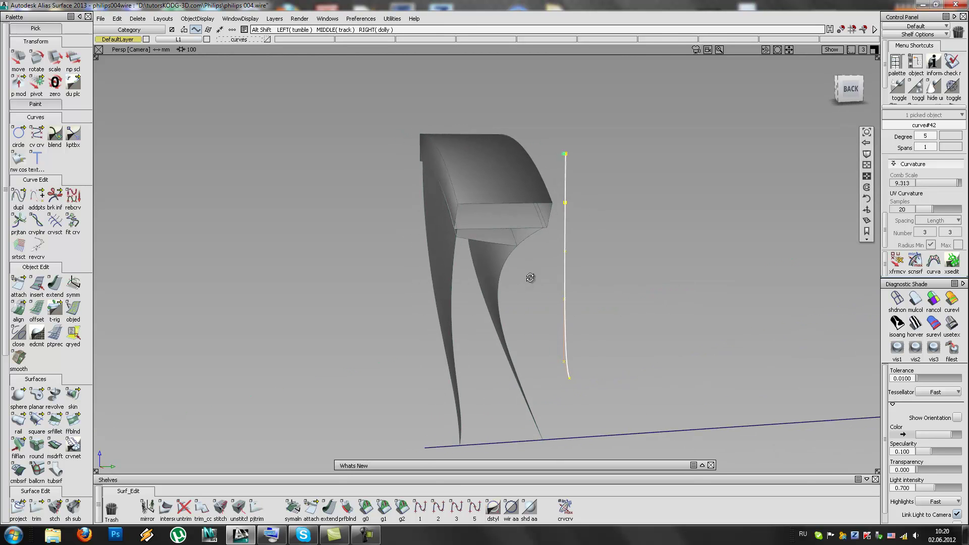
Step: Build a multi-surface draft from the spoke curve along the Y axis, long enough to pass completely through the segment
click(56, 447)
click(571, 297)
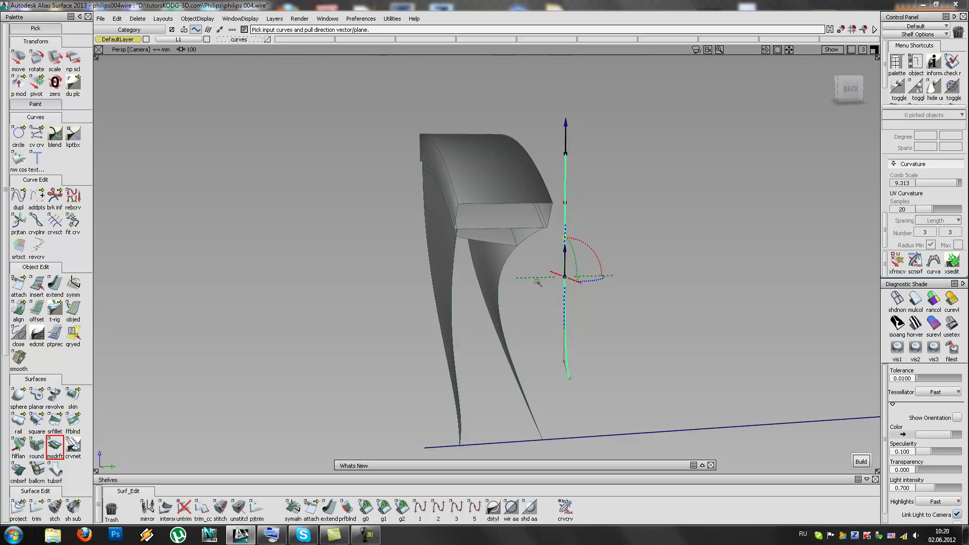
drag(538, 154, 412, 155)
click(580, 275)
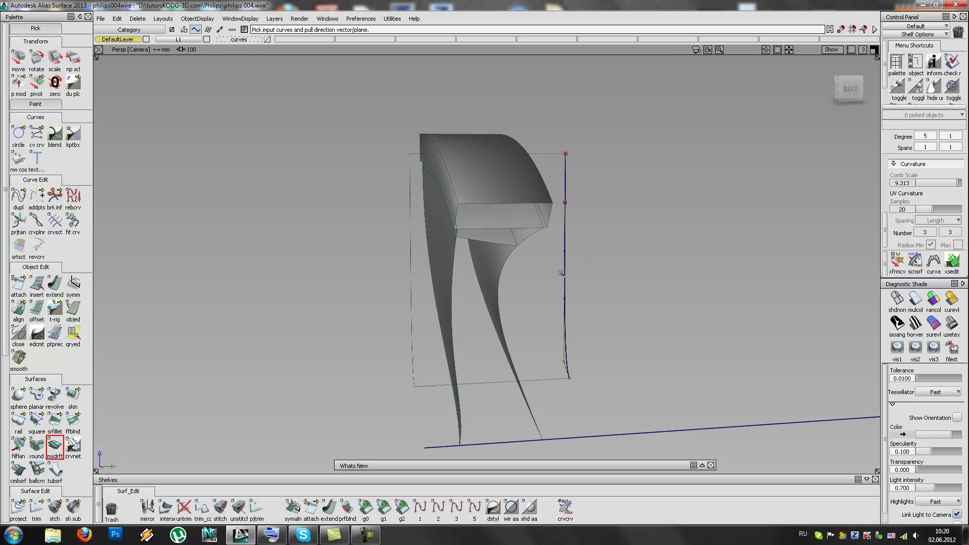
Step: Pick the segment surfaces, draft surface, curve and axis line together, and place their pivot on the wheel axis
ctrl+shift+drag(580, 298, 580, 328)
drag(579, 349, 571, 397)
ctrl+shift+middle_drag(609, 340, 626, 331)
click(647, 435)
ctrl+shift+drag(620, 362, 611, 265)
alt+shift+drag(608, 217, 600, 183)
drag(648, 123, 362, 470)
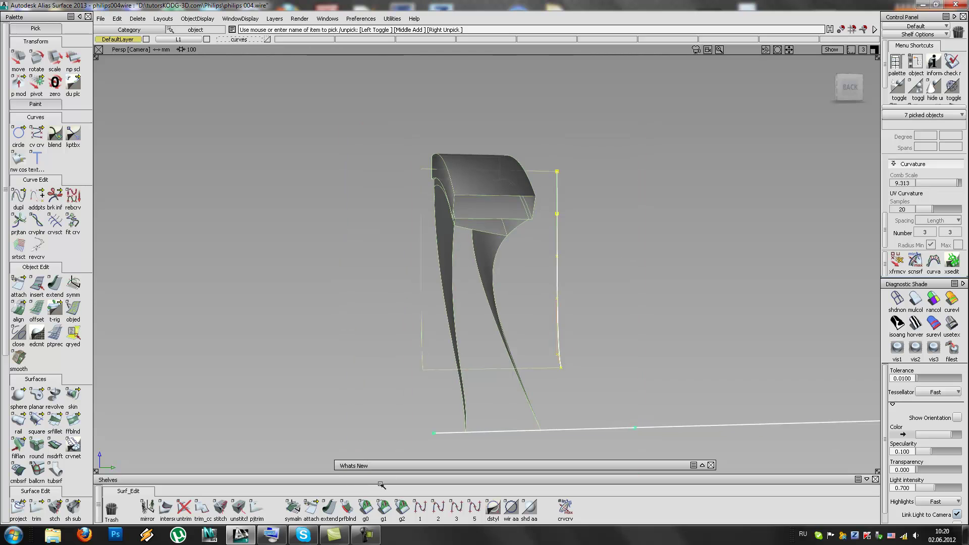
ctrl+shift+middle_drag(611, 353, 624, 350)
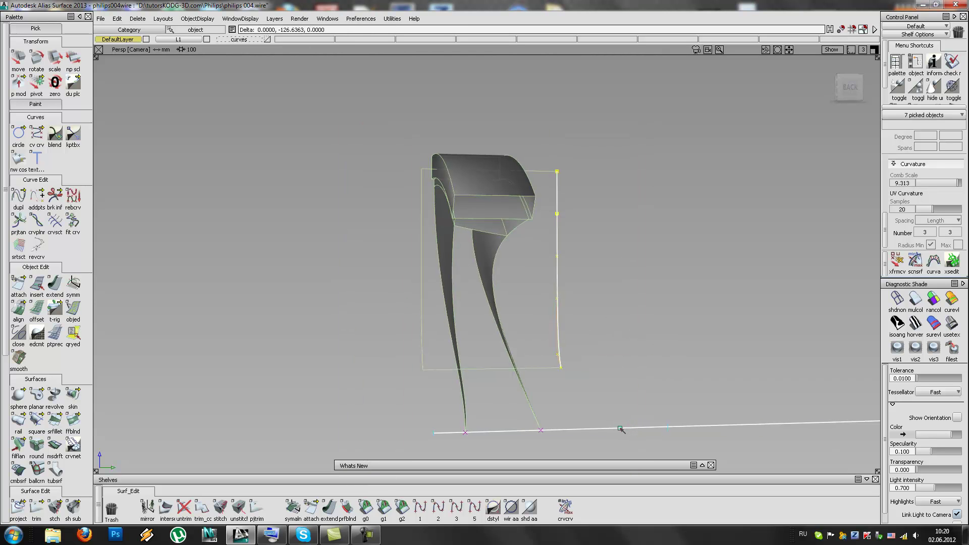
ctrl+shift+drag(526, 442, 610, 407)
alt+shift+middle_drag(600, 411, 557, 360)
mouse_move(551, 359)
alt+shift+mouse_down()
mouse_move(664, 355)
mouse_move(594, 353)
mouse_move(523, 311)
alt+shift+mouse_up()
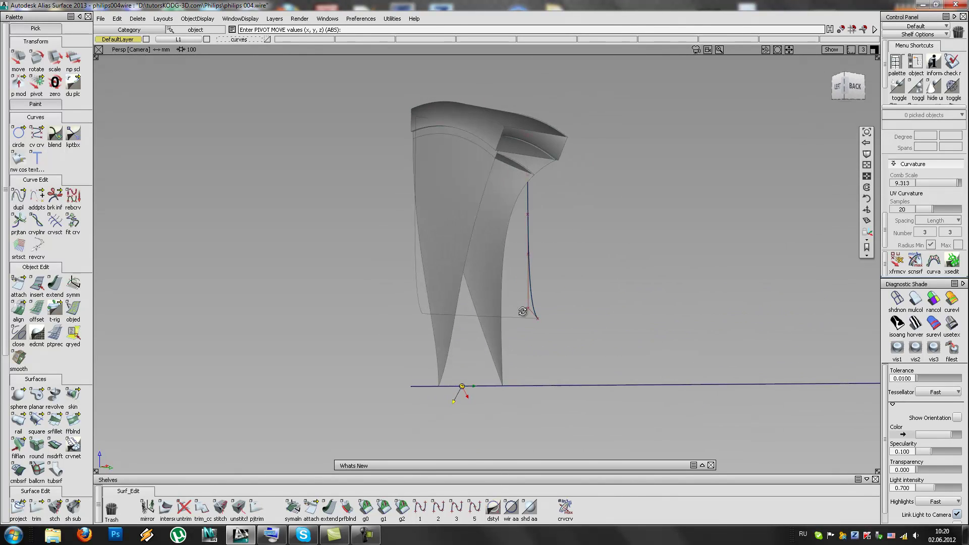
Step: Turn off the shading and set up a 3D trim that uses the Intersect method
click(899, 300)
alt+shift+drag(641, 264, 576, 301)
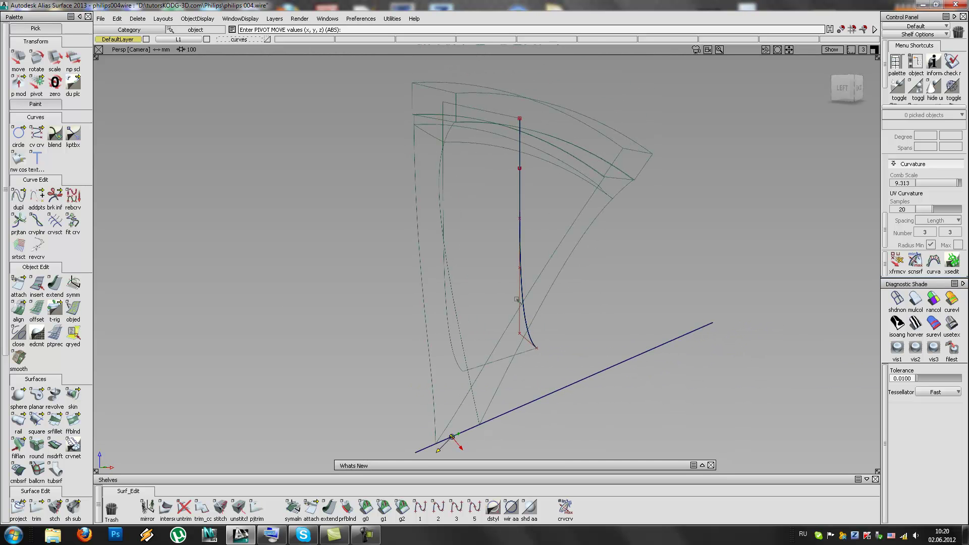
click(33, 504)
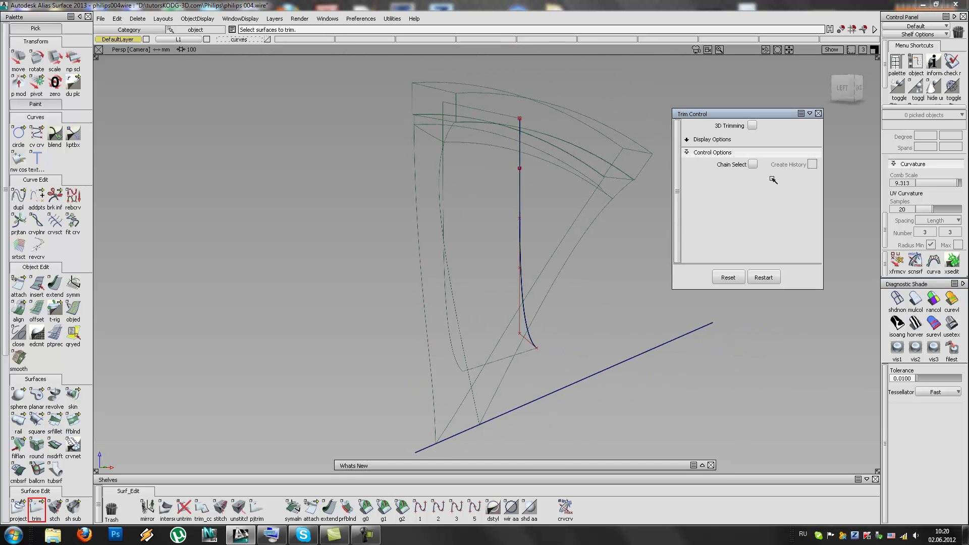
click(752, 126)
click(773, 148)
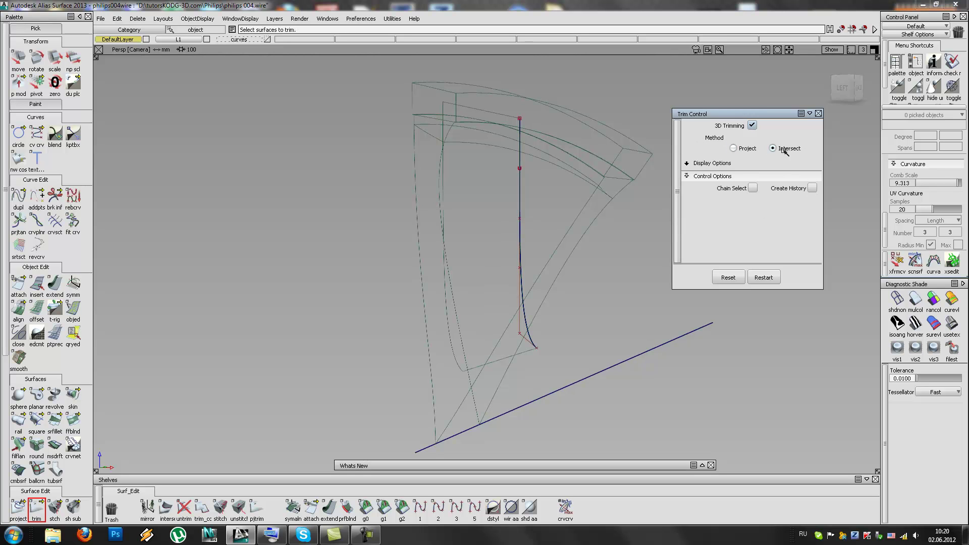
alt+shift+drag(451, 282, 447, 193)
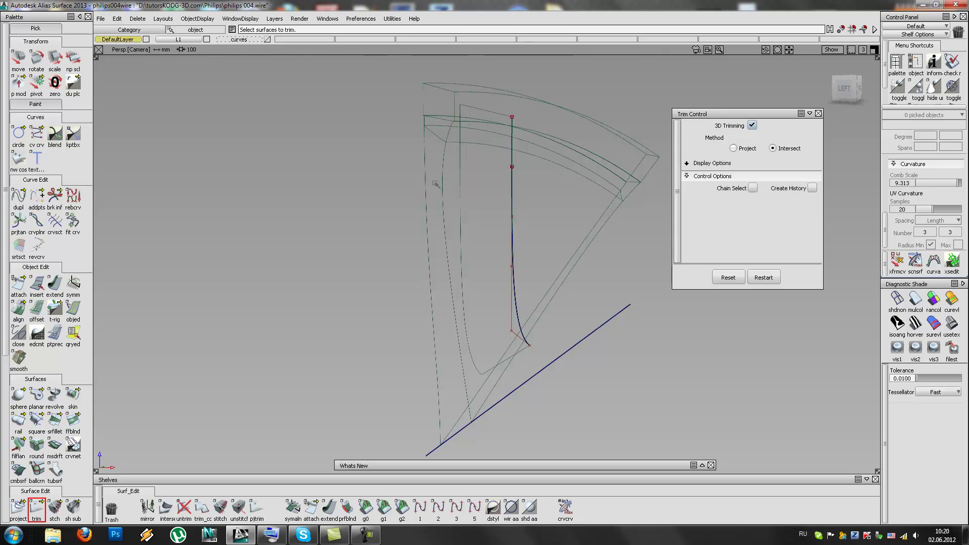
Step: Trim the segment's front face against the draft surface, keeping the spoke area, and shade the model
click(429, 183)
mouse_move(495, 217)
alt+shift+mouse_down()
mouse_move(450, 210)
mouse_move(520, 192)
mouse_move(499, 202)
mouse_move(425, 136)
mouse_move(448, 156)
mouse_move(409, 155)
mouse_move(413, 148)
alt+shift+mouse_up()
mouse_move(413, 127)
alt+shift+right_down()
mouse_move(426, 126)
mouse_move(424, 146)
alt+shift+right_up()
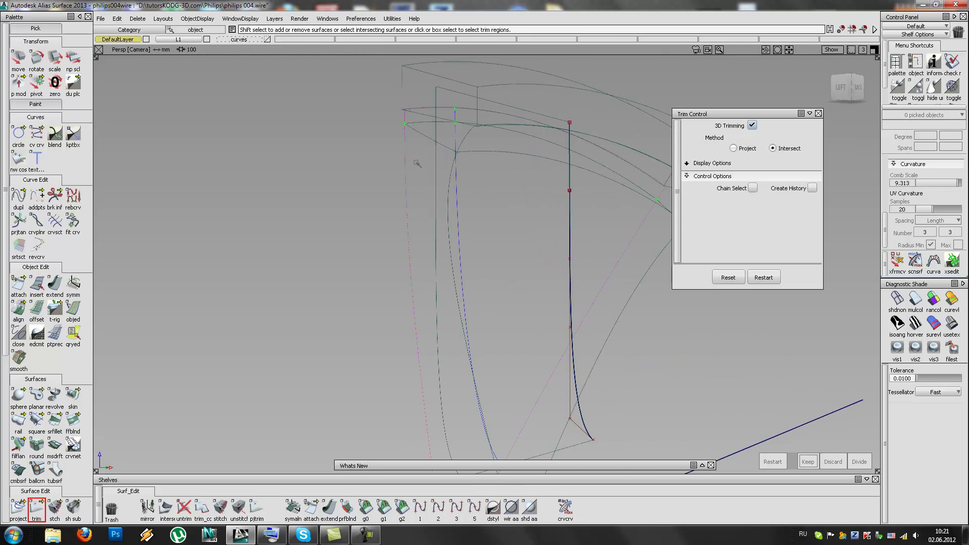
alt+shift+drag(425, 124, 383, 262)
alt+shift+drag(393, 221, 395, 237)
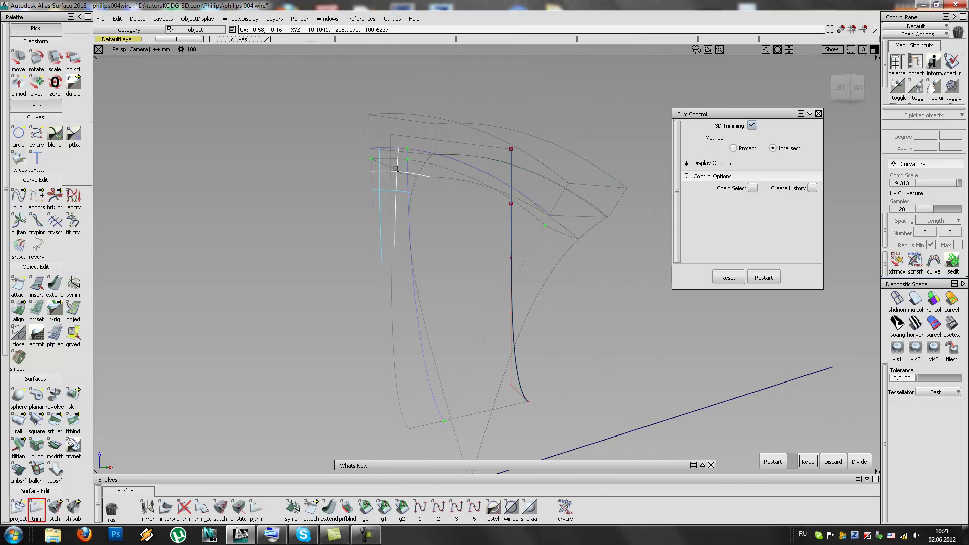
click(402, 254)
drag(460, 179, 470, 174)
key(space)
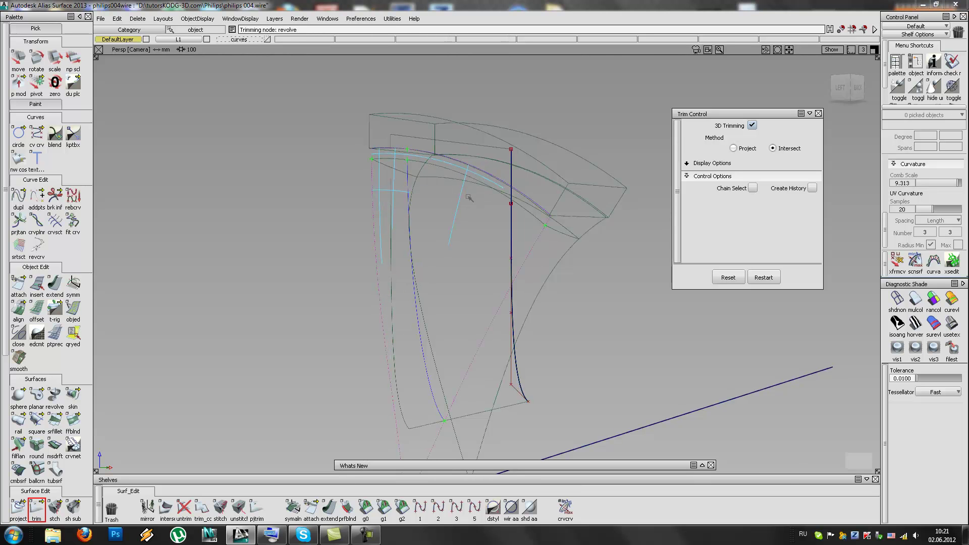
click(924, 305)
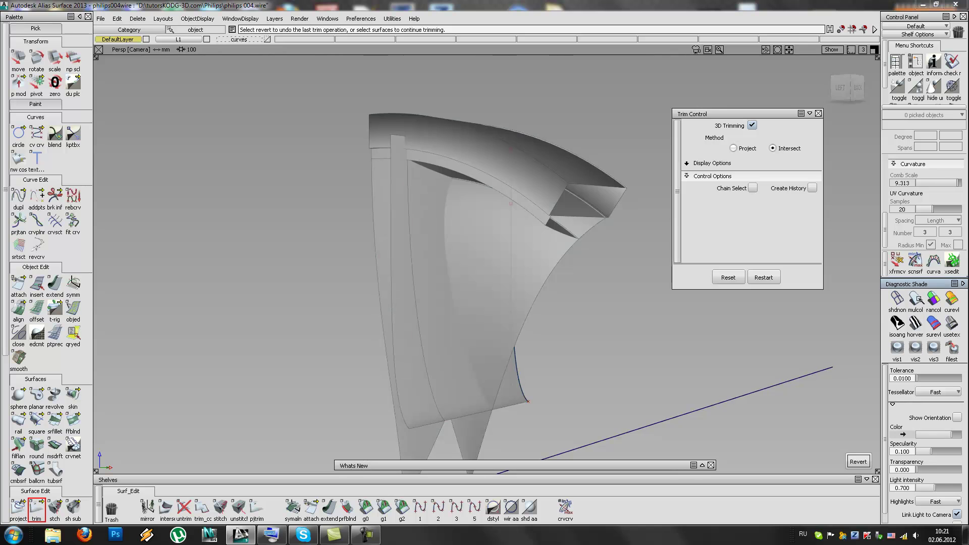
Step: Trim the draft surface against the segment faces, keeping the part that forms the spoke's side wall
alt+shift+drag(405, 309, 430, 414)
click(447, 328)
alt+shift+drag(447, 323, 457, 353)
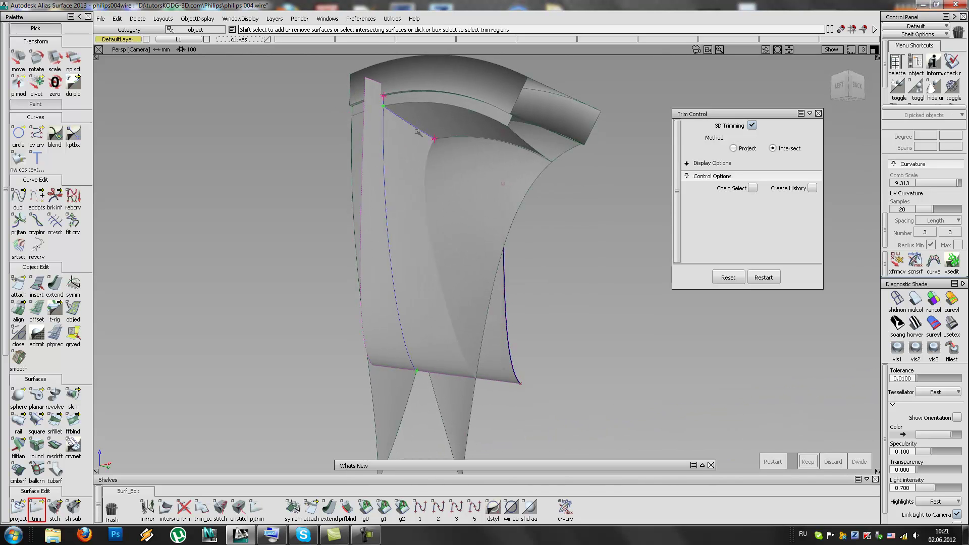
shift+click(520, 210)
click(410, 199)
key(space)
Step: Trim the segment's back face along the spoke's side wall, keeping the spoke area
alt+shift+drag(480, 210, 516, 193)
click(523, 192)
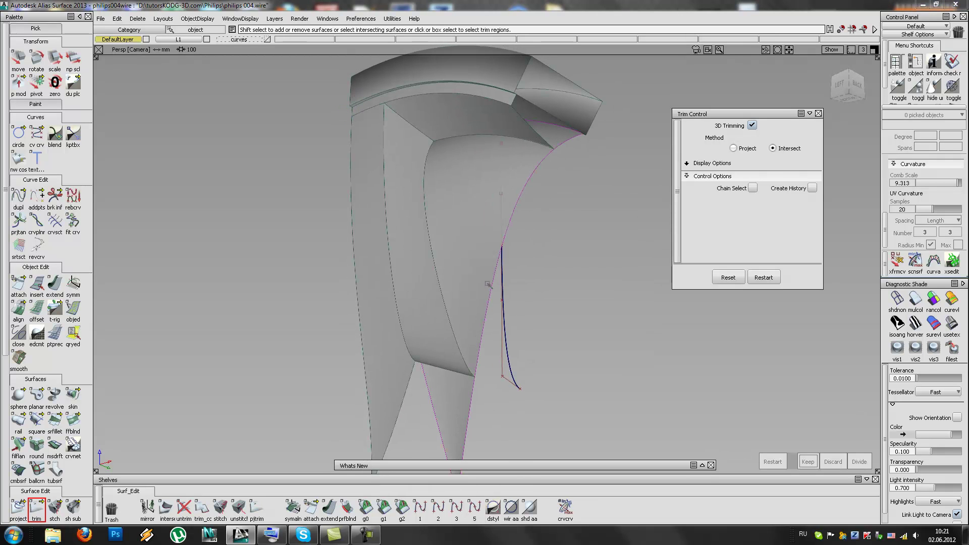
click(462, 356)
alt+shift+drag(532, 230, 277, 236)
click(394, 117)
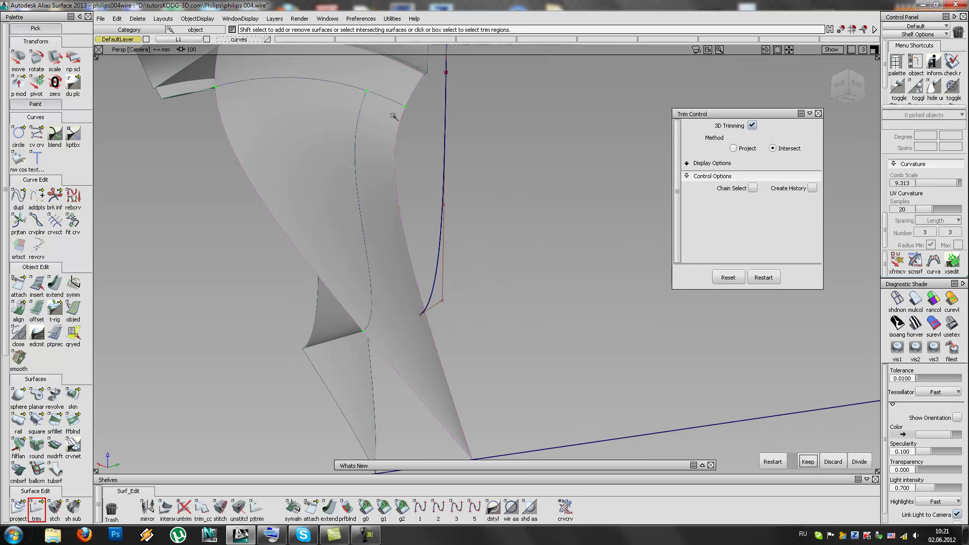
key(space)
alt+shift+drag(346, 212, 595, 252)
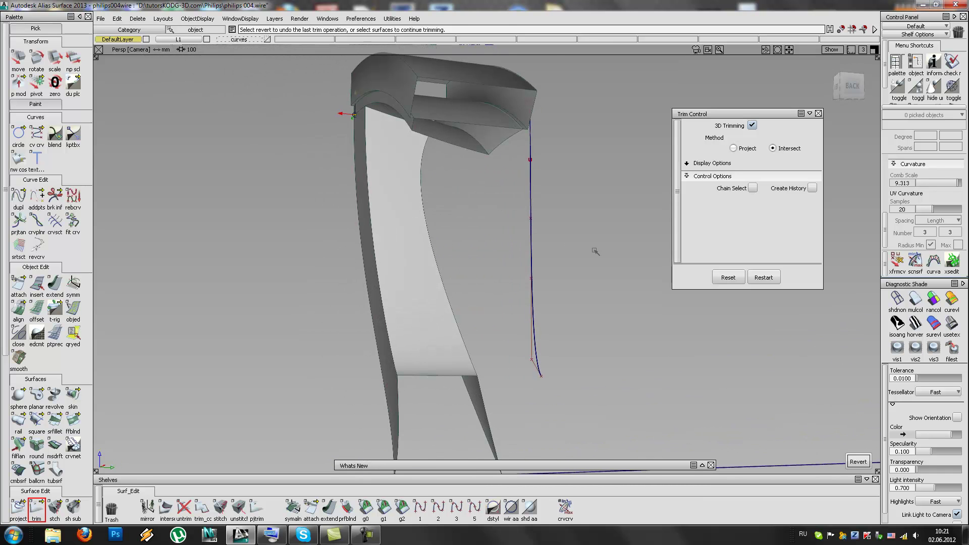
Step: Trim the inner rim surface against the spoke wall, keeping the part that borders the opening
click(465, 147)
alt+shift+drag(423, 241, 454, 188)
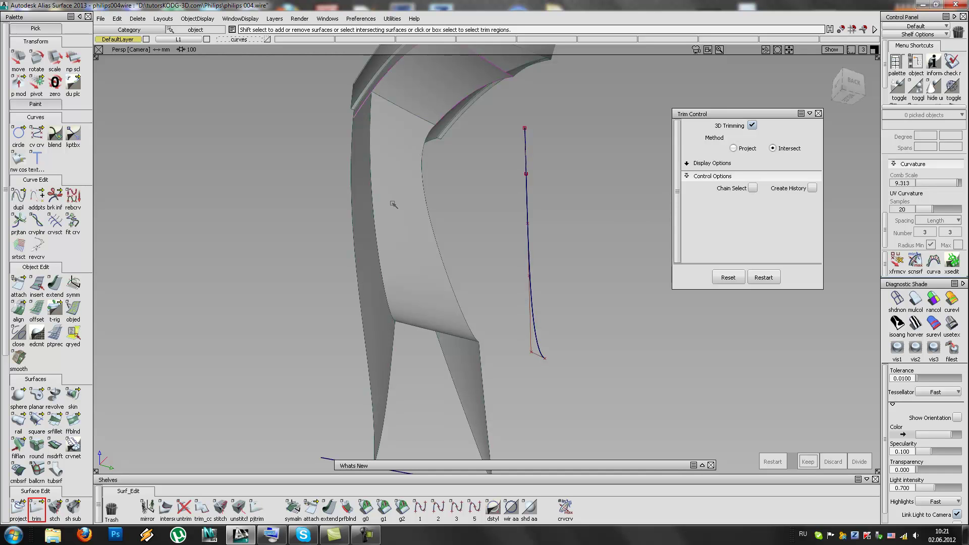
click(427, 109)
key(space)
alt+shift+drag(437, 144, 513, 195)
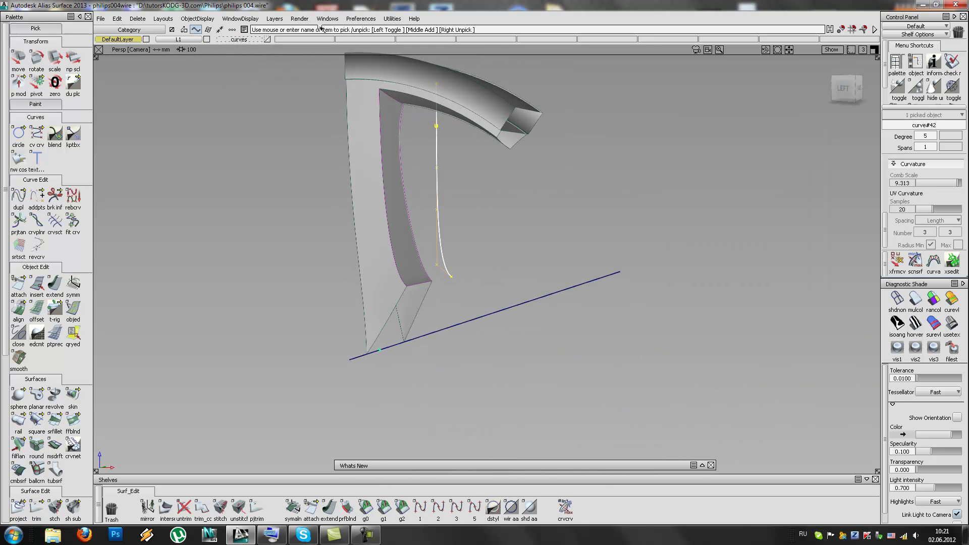
Step: Assign the spoke curve to the curves layer
drag(227, 40, 237, 85)
ctrl+shift+drag(504, 264, 558, 197)
alt+shift+scroll(536, 241, down, 3)
alt+shift+middle_drag(559, 198, 578, 273)
alt+shift+drag(578, 273, 384, 228)
mouse_move(473, 180)
alt+shift+right_down()
mouse_move(504, 175)
mouse_move(525, 157)
alt+shift+right_up()
mouse_move(525, 156)
alt+shift+mouse_down()
mouse_move(471, 141)
mouse_move(396, 141)
mouse_move(422, 157)
alt+shift+mouse_up()
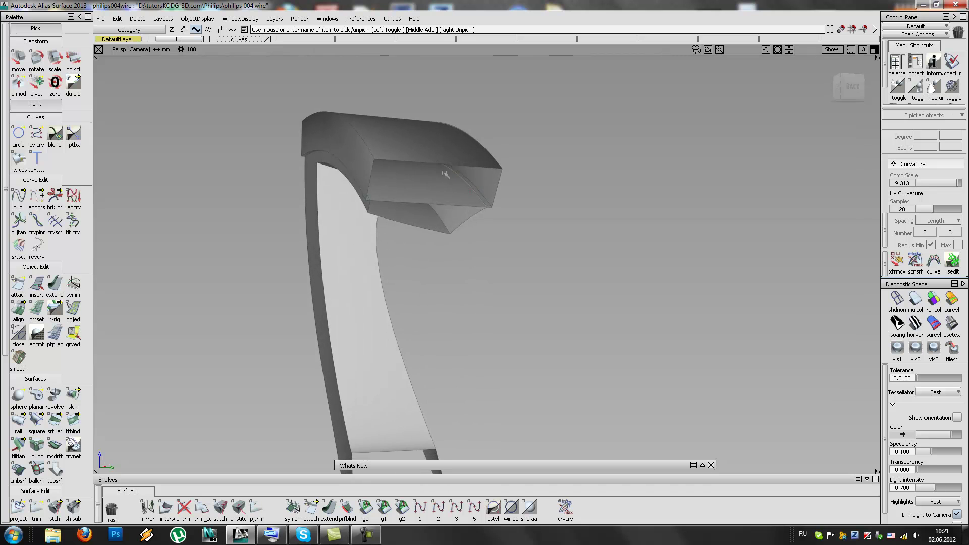
Step: Unstitch the shell at the open end of the segment's rim
click(238, 507)
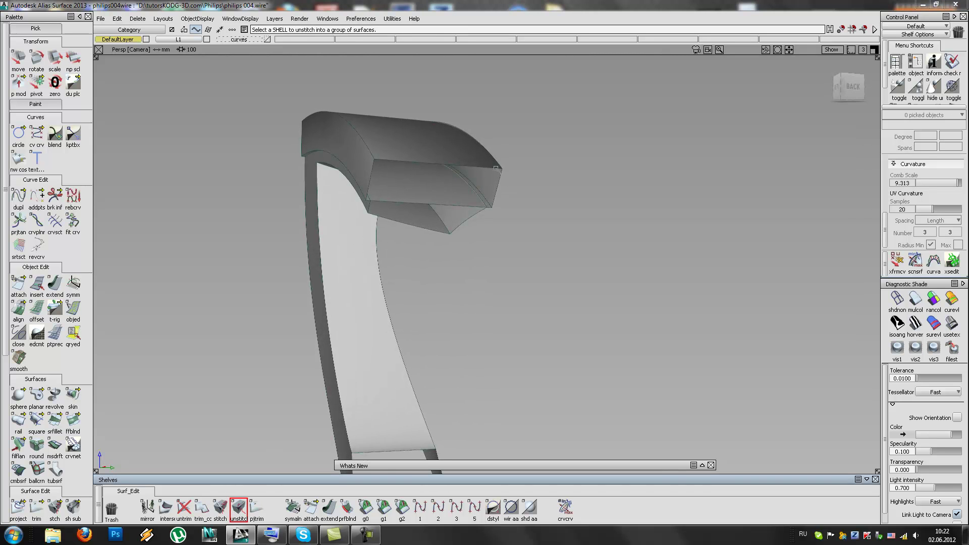
click(499, 170)
alt+shift+drag(504, 177, 513, 204)
ctrl+shift+drag(418, 278, 612, 206)
alt+shift+right_drag(611, 206, 560, 211)
alt+shift+drag(560, 211, 468, 191)
alt+shift+middle_drag(468, 191, 469, 157)
mouse_move(469, 186)
alt+shift+mouse_down()
mouse_move(541, 200)
mouse_move(466, 176)
alt+shift+mouse_up()
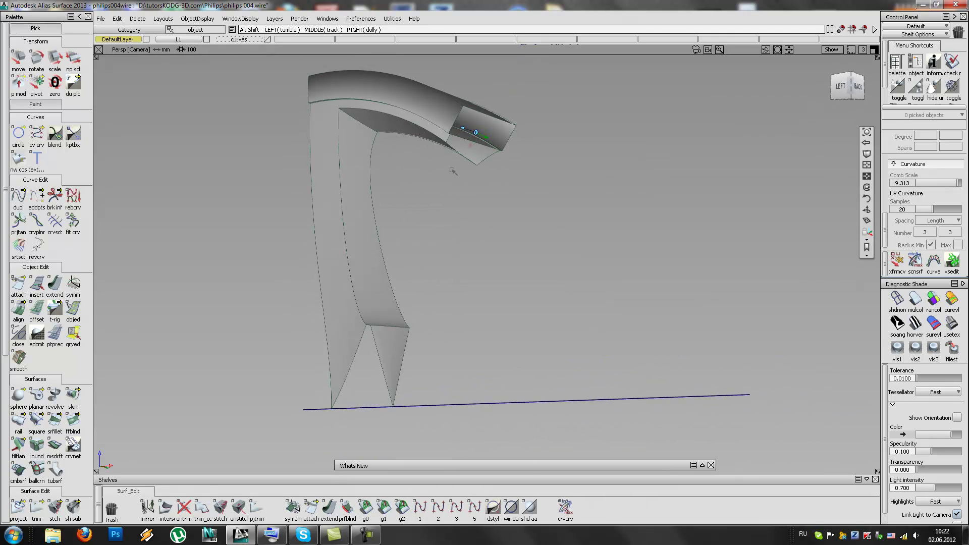
Step: Duplicate the segment's five surfaces as nine copies around the wheel axis, and shade the complete wheel
alt+shift+right_drag(406, 159, 385, 117)
alt+shift+drag(385, 117, 682, 202)
alt+shift+right_drag(683, 202, 673, 225)
alt+shift+drag(551, 183, 201, 255)
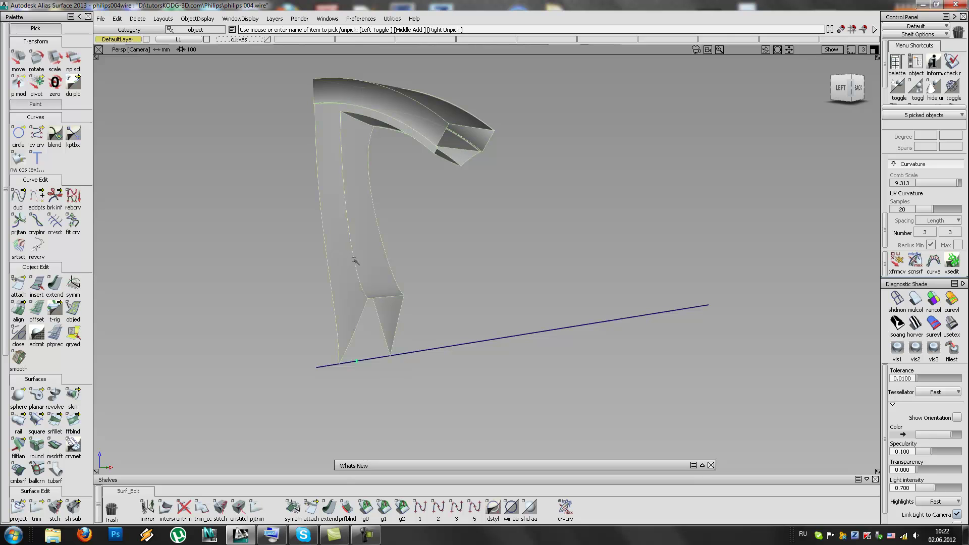
click(118, 18)
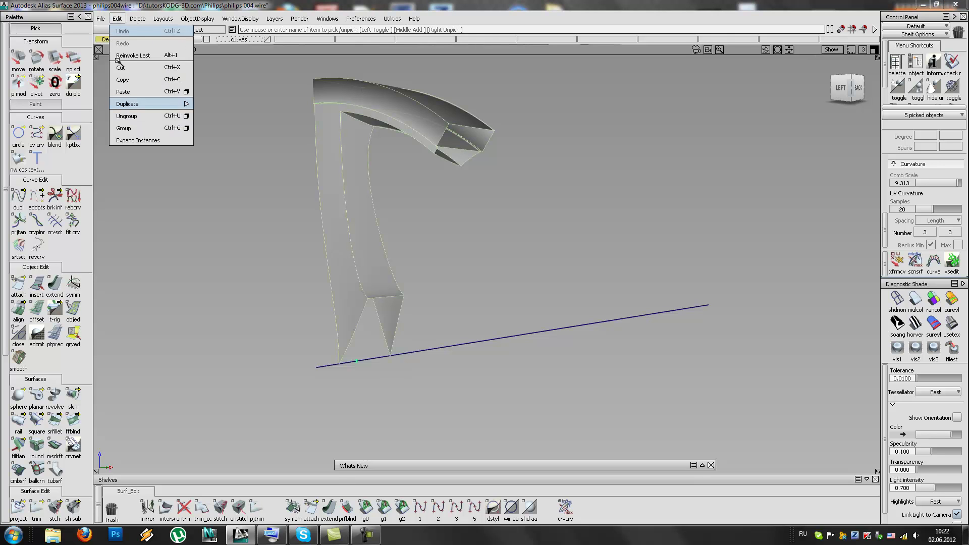
click(213, 105)
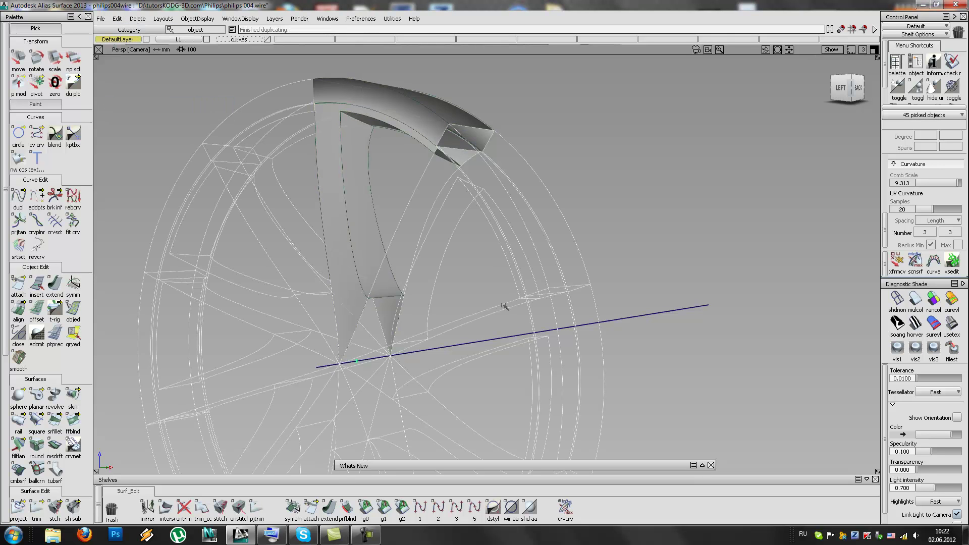
click(794, 231)
click(917, 296)
alt+shift+right_drag(570, 273, 431, 233)
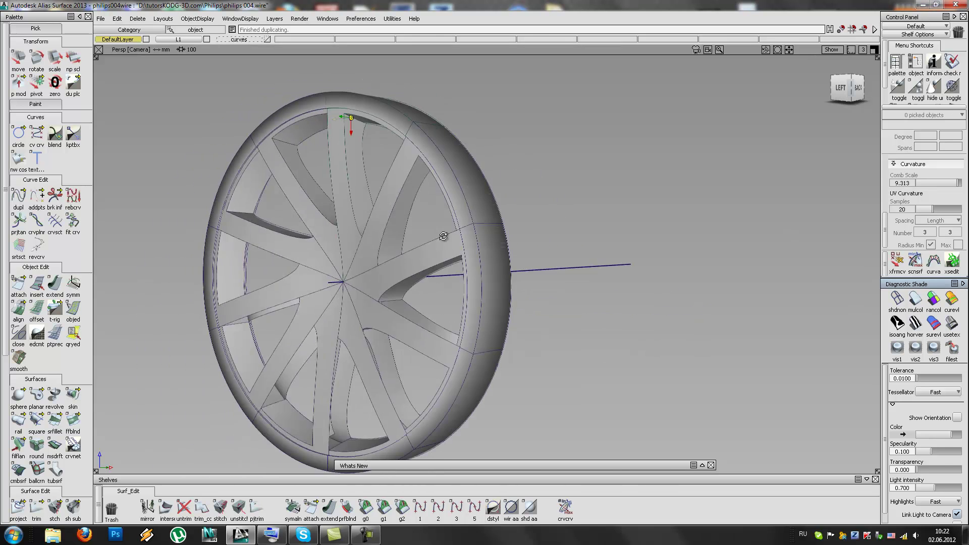
alt+shift+drag(431, 233, 586, 263)
alt+shift+drag(479, 267, 396, 231)
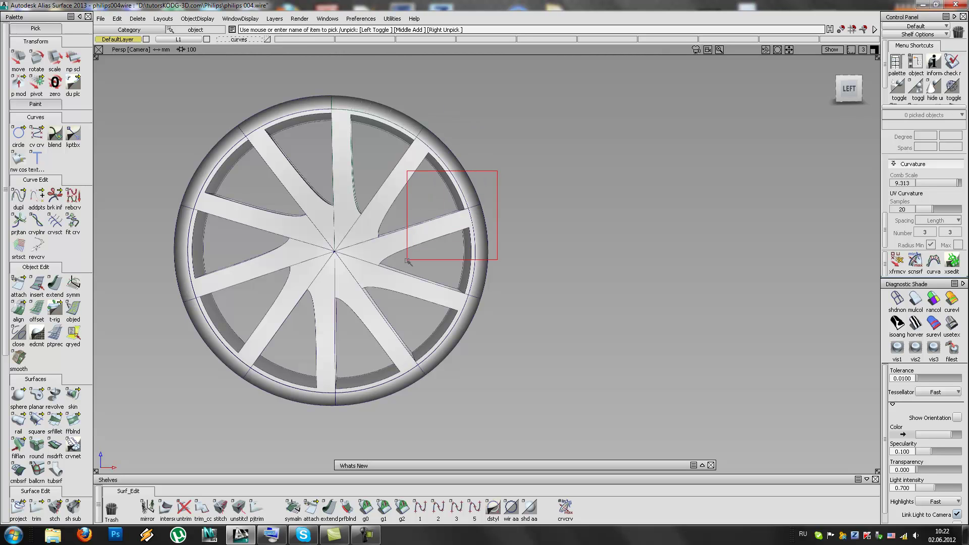
Step: Delete the copied spoke segments around the wheel and pick the five surfaces of the original segment
drag(408, 259, 399, 291)
drag(235, 348, 233, 348)
drag(292, 301, 287, 261)
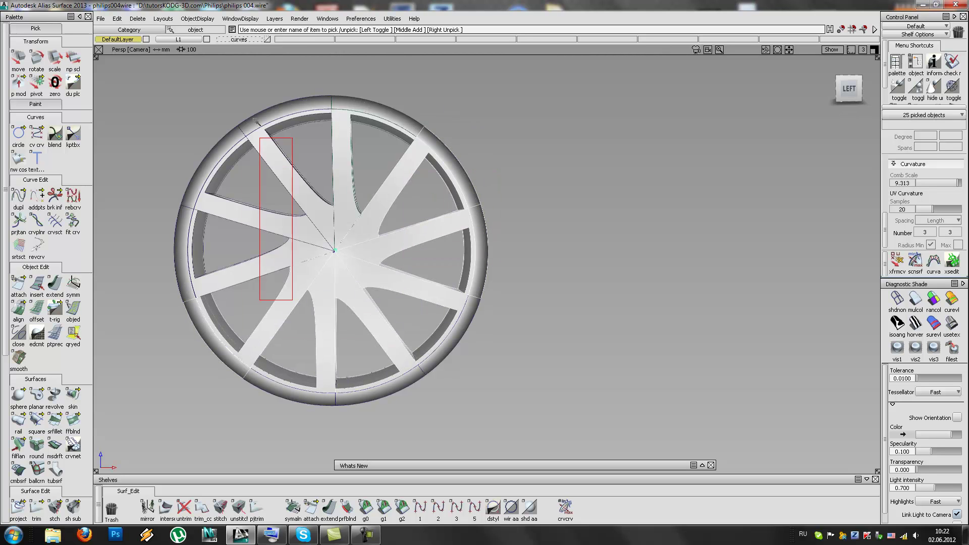
drag(261, 154, 248, 96)
key(Delete)
key(Return)
alt+shift+drag(422, 206, 392, 176)
drag(485, 85, 255, 245)
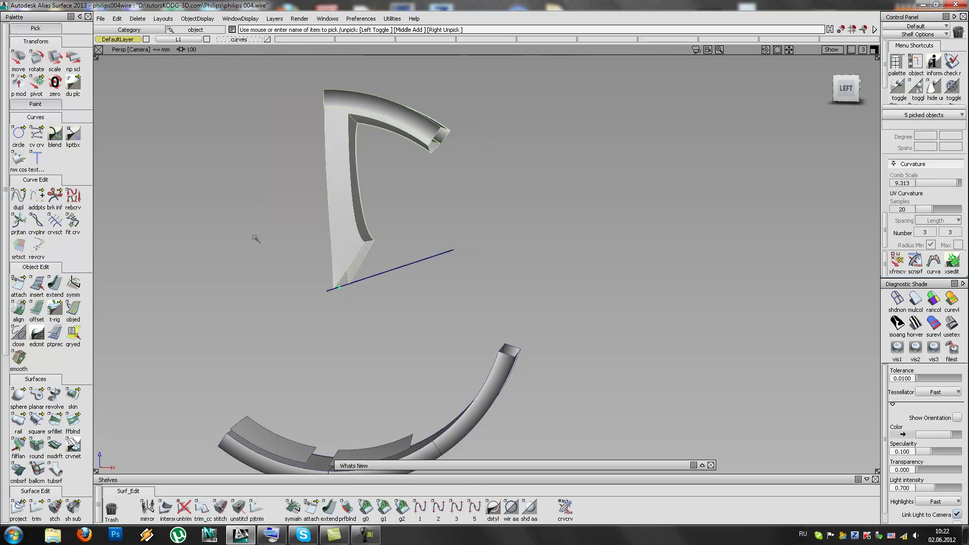
click(117, 19)
mouse_move(138, 104)
click(227, 116)
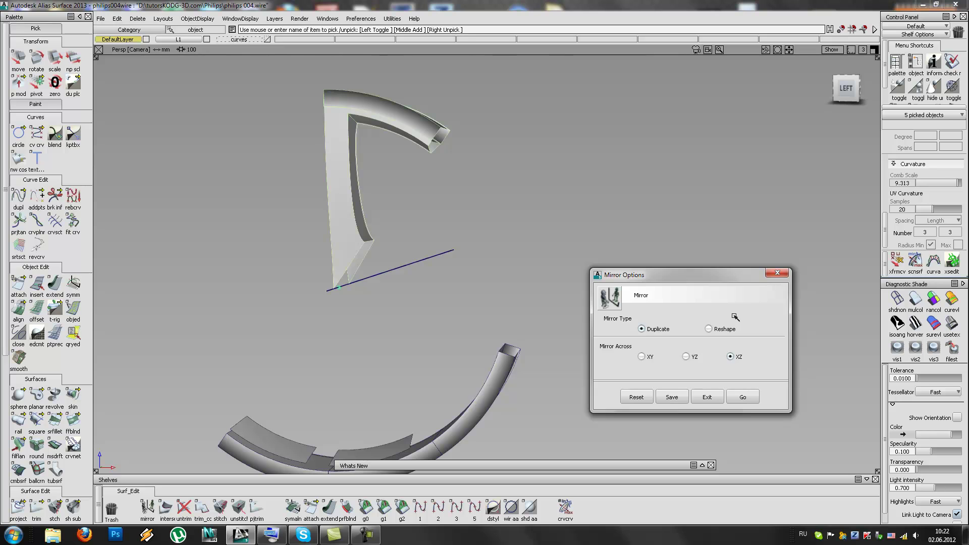
click(777, 273)
Step: Duplicate the picked segment once with an X scaling of -1 to make a mirrored half
click(117, 19)
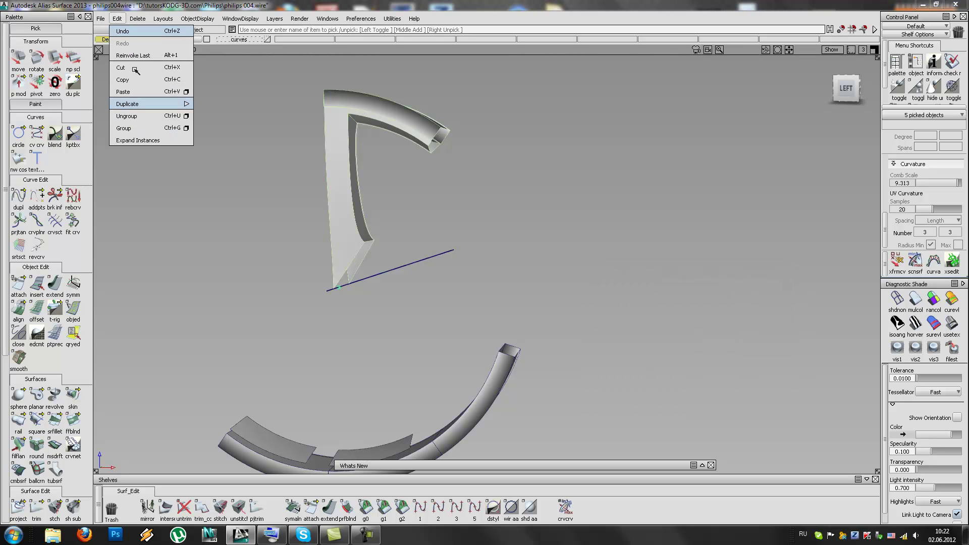
mouse_move(148, 105)
click(227, 104)
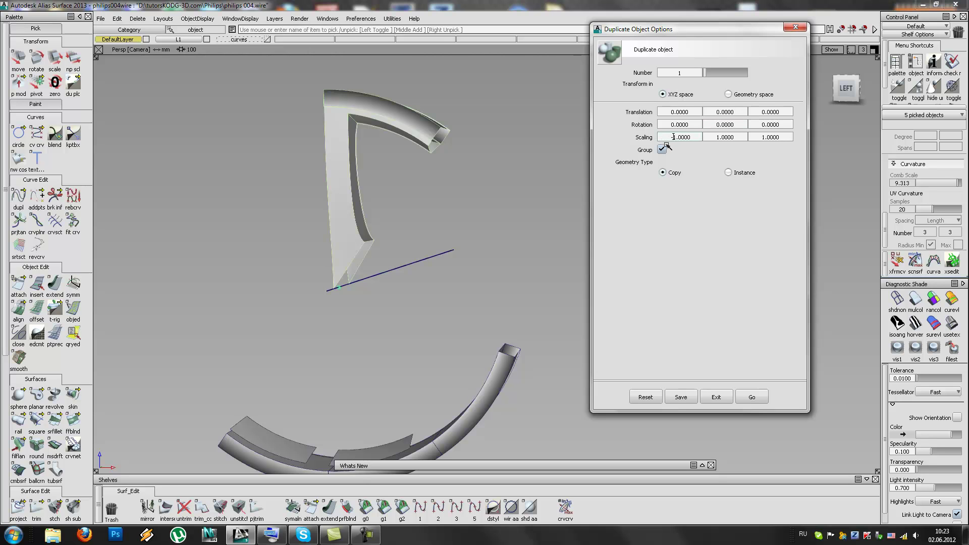
click(753, 397)
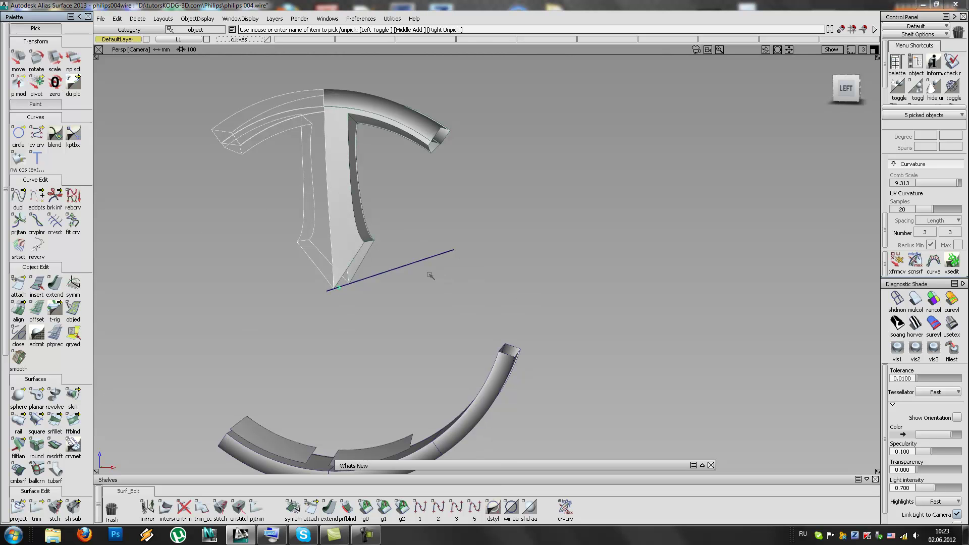
Step: Check the transform information of the picked segment surfaces
ctrl+shift+right_drag(299, 226, 290, 146)
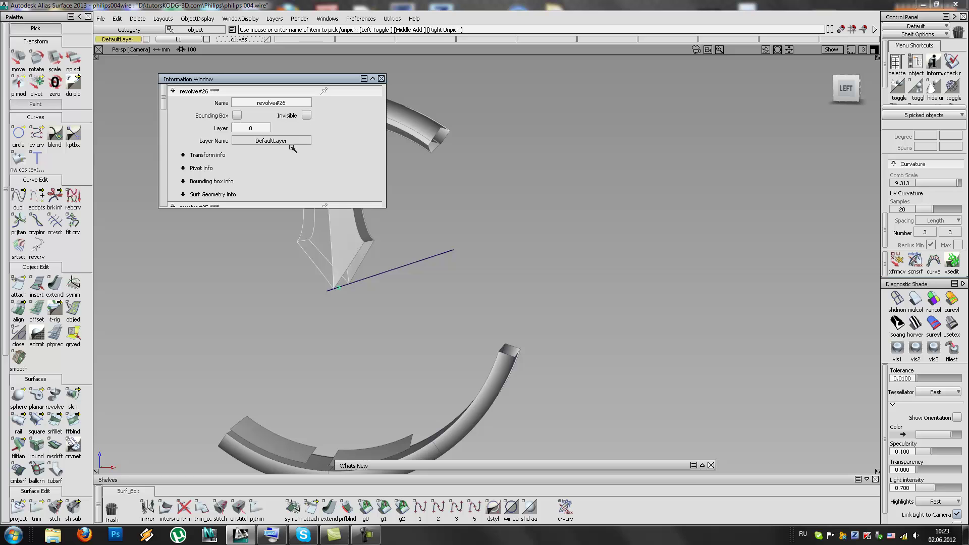
click(208, 158)
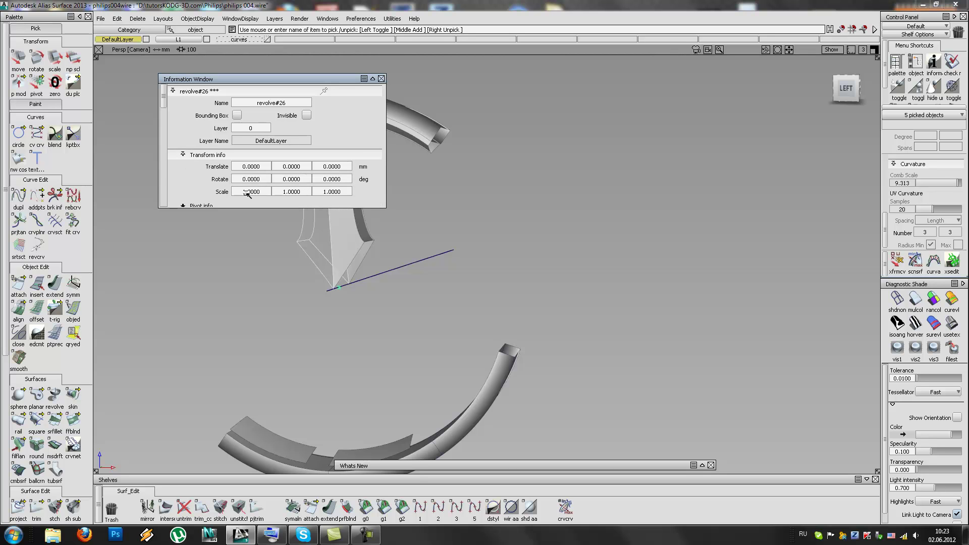
click(381, 79)
Step: Duplicate both segment halves as 4 grouped copies, with a Y rotation of 72 degrees and scaling of 1, and clear the selection
drag(447, 79, 201, 193)
click(124, 21)
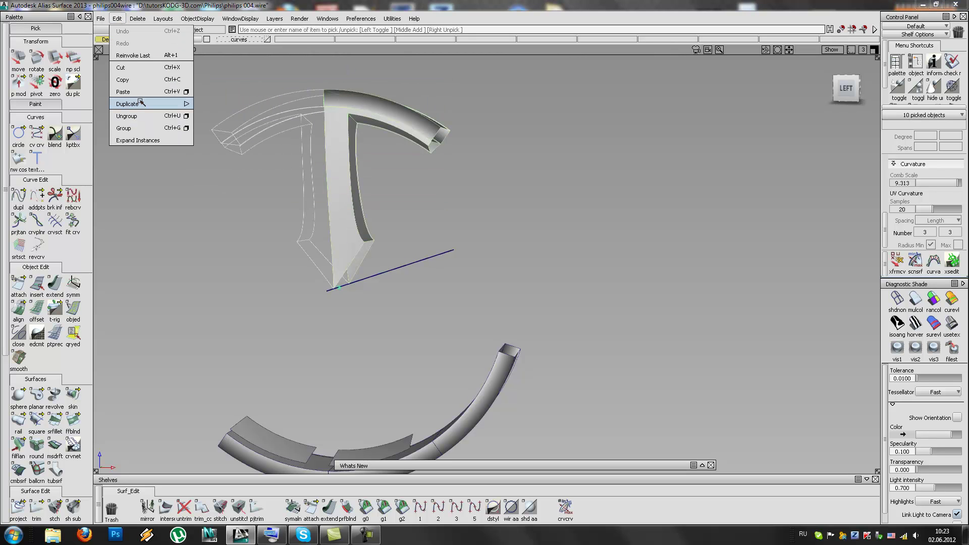
mouse_move(178, 108)
click(226, 104)
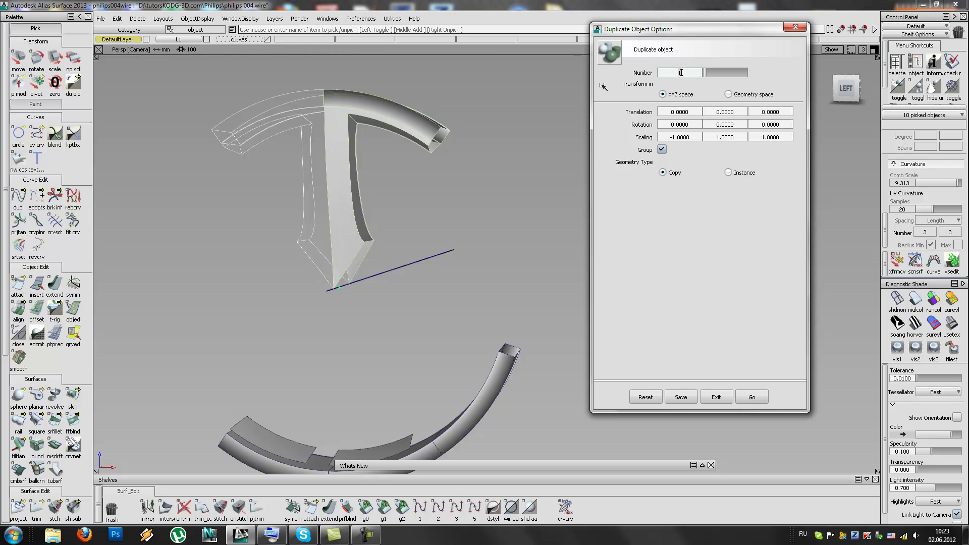
text(7)
text(1)
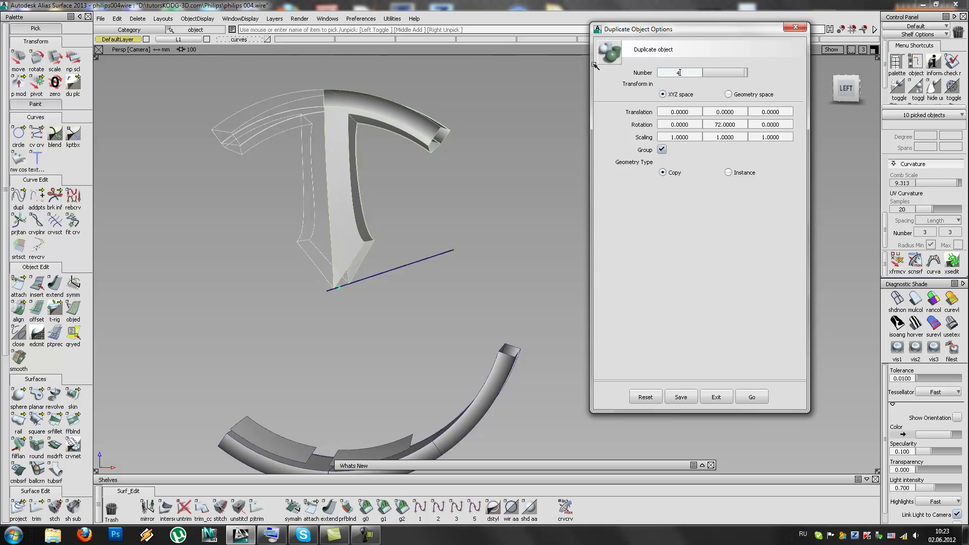
click(753, 397)
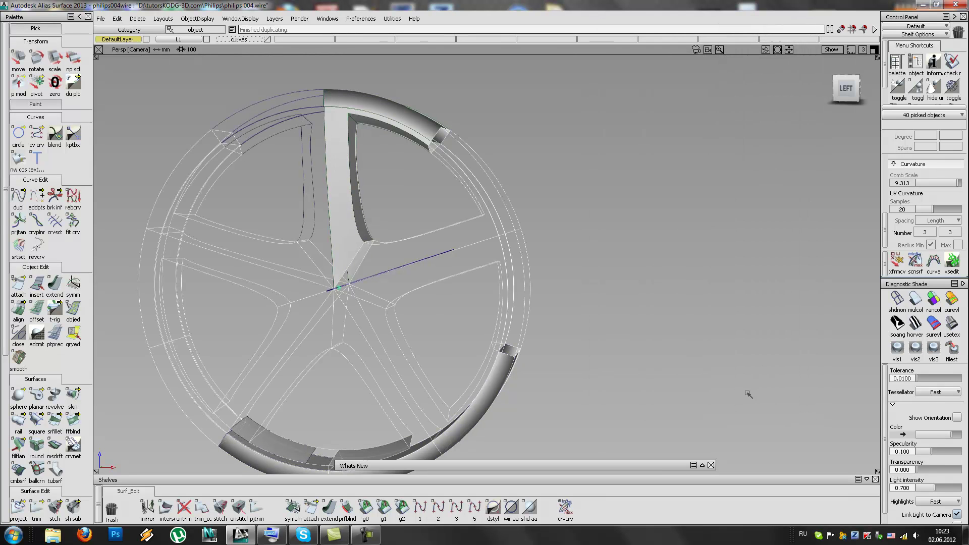
ctrl+shift+drag(406, 323, 404, 273)
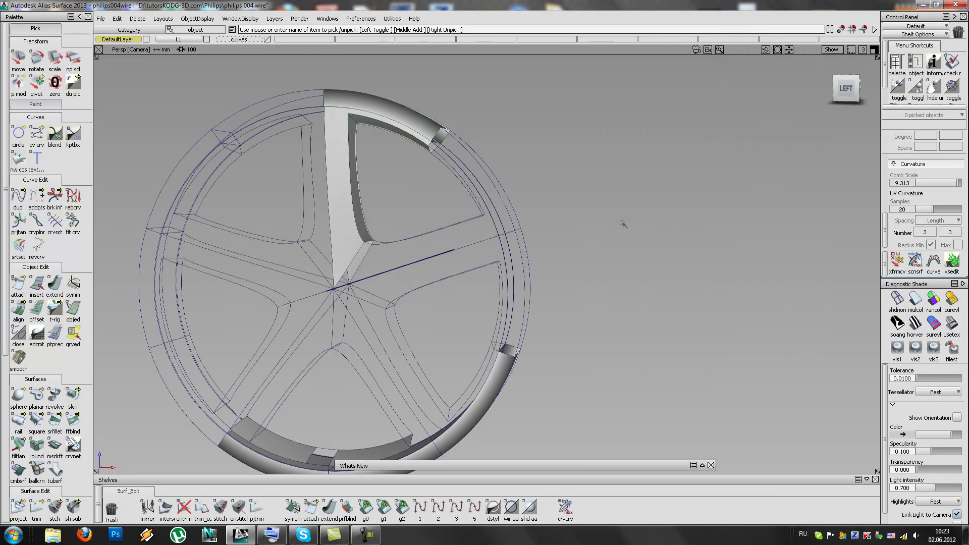
Step: Apply multi-colour diagnostic shading to the whole wheel and inspect its spokes
click(916, 299)
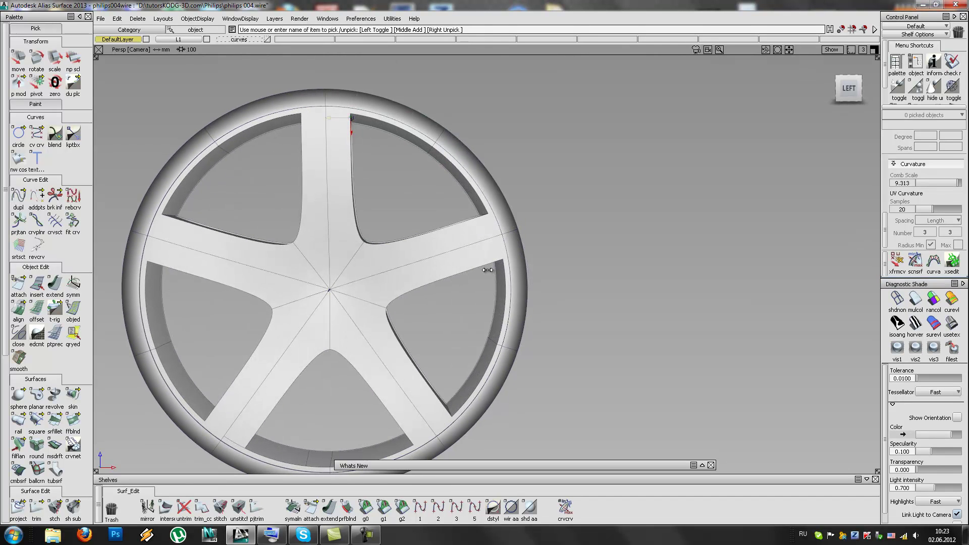
alt+shift+drag(411, 260, 371, 254)
alt+shift+right_drag(372, 254, 358, 256)
alt+shift+drag(358, 255, 363, 337)
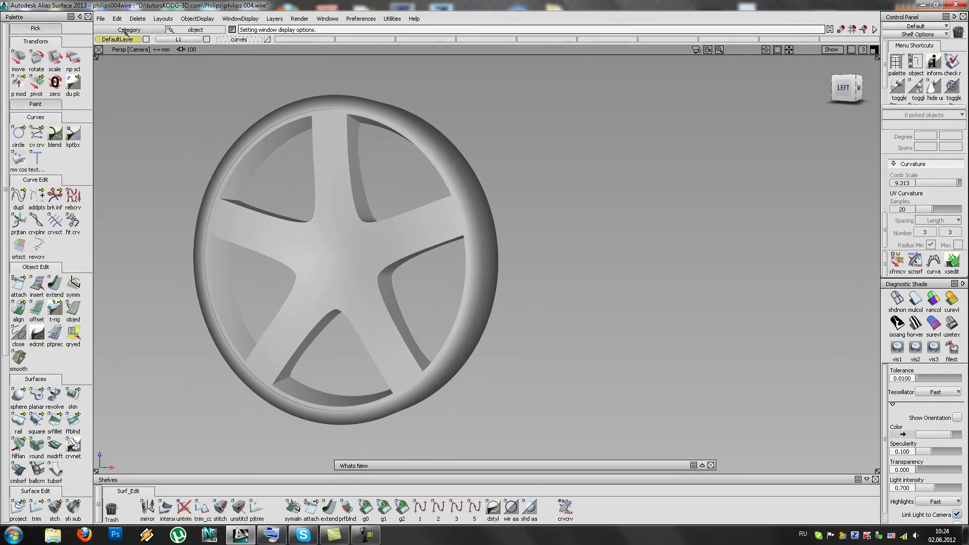
alt+shift+drag(270, 180, 454, 217)
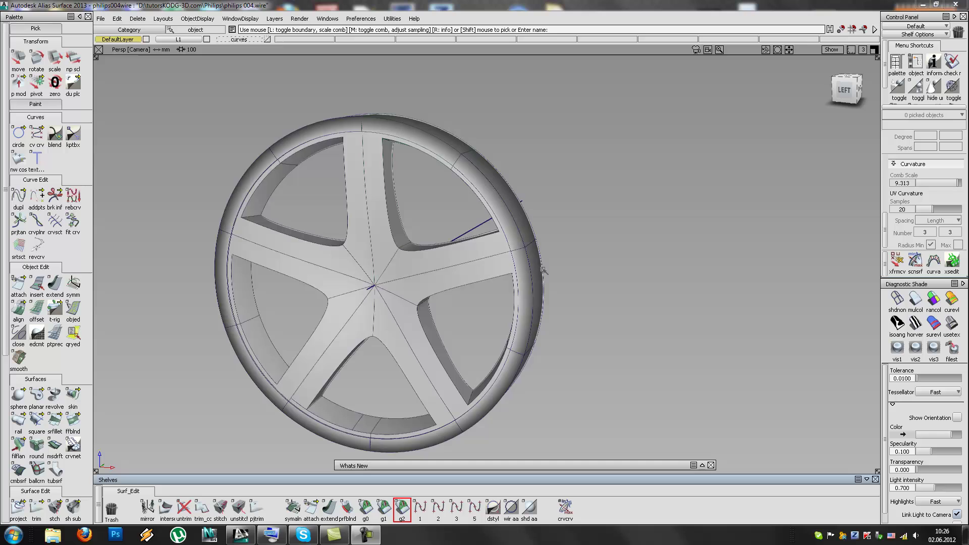
Step: Examine the wheel from the front and back, including the corner where a spoke meets the rim
alt+shift+drag(545, 271, 412, 272)
alt+shift+right_drag(391, 272, 428, 265)
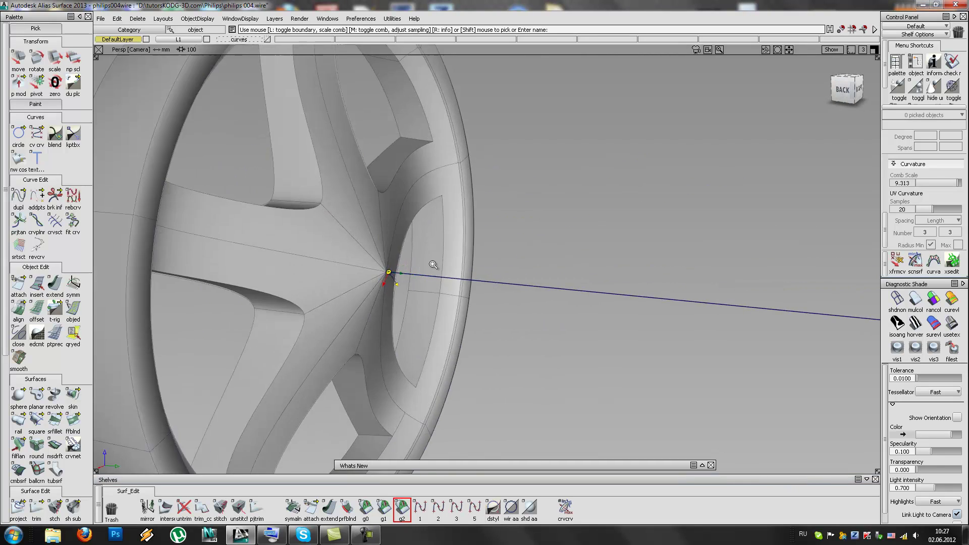
alt+shift+drag(428, 265, 244, 234)
alt+shift+right_drag(245, 234, 374, 264)
alt+shift+drag(374, 264, 623, 284)
alt+shift+right_drag(623, 284, 471, 281)
alt+shift+drag(471, 281, 535, 270)
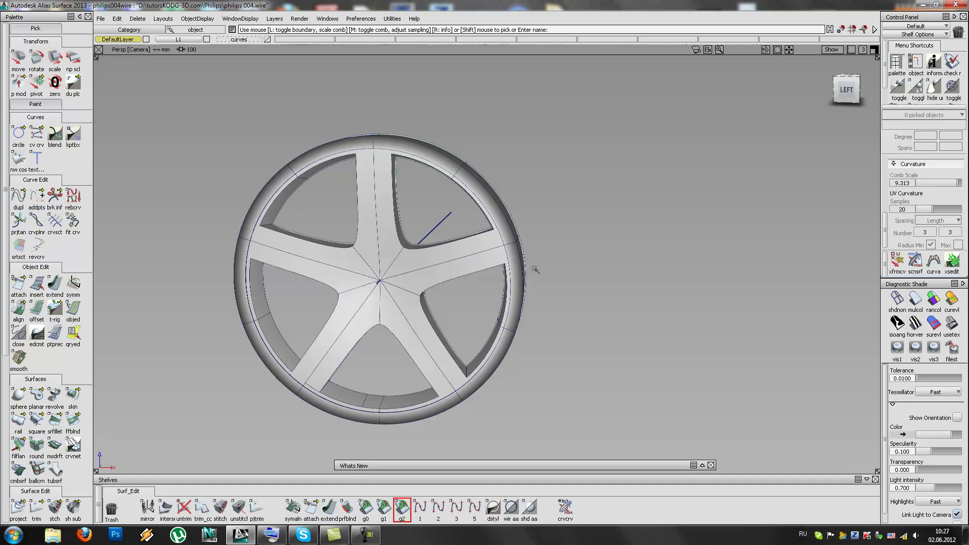
alt+shift+click(392, 156)
alt+shift+right_drag(392, 156, 458, 141)
alt+shift+drag(459, 141, 365, 78)
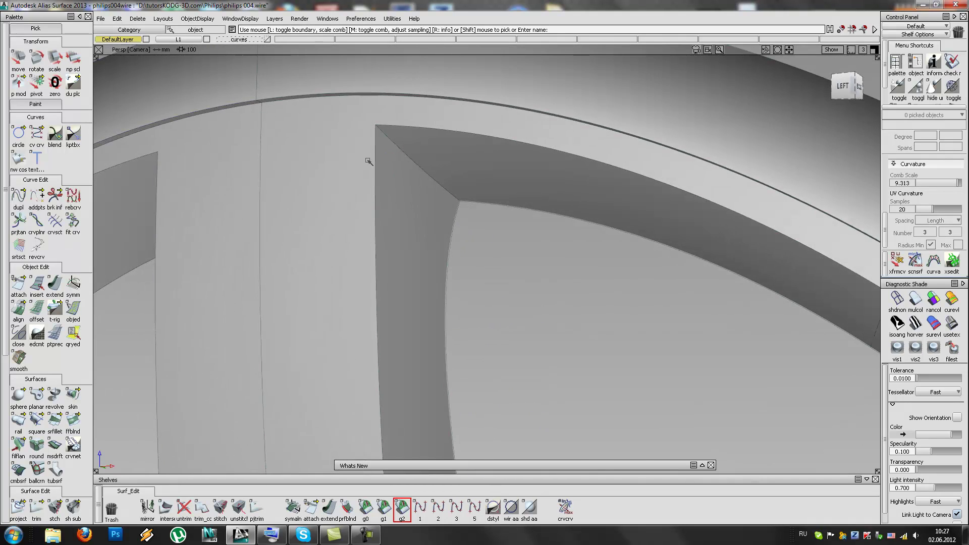
alt+shift+right_drag(366, 77, 395, 470)
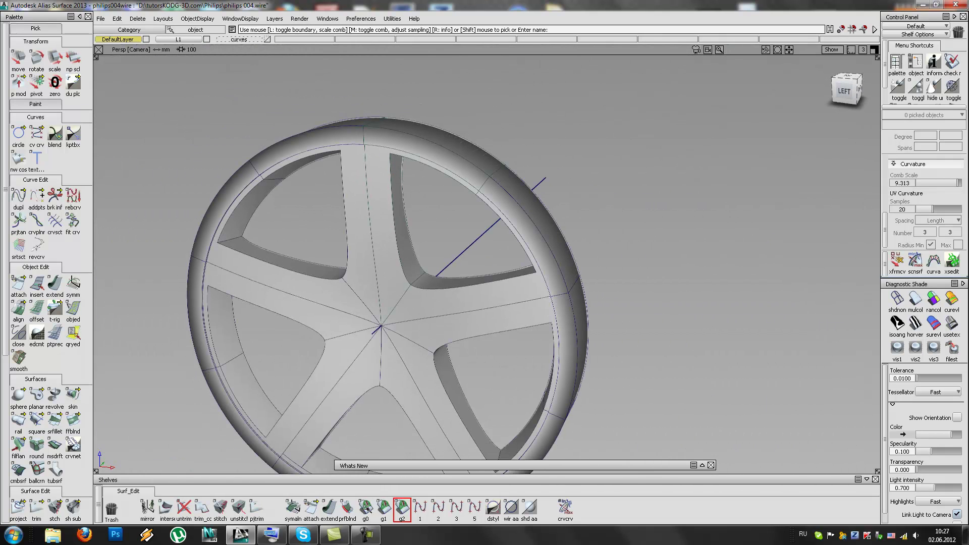
Step: Check the G2 surface continuity along the joints between neighbouring spoke segments
alt+shift+right_drag(439, 304, 447, 279)
alt+shift+drag(447, 279, 440, 323)
click(444, 322)
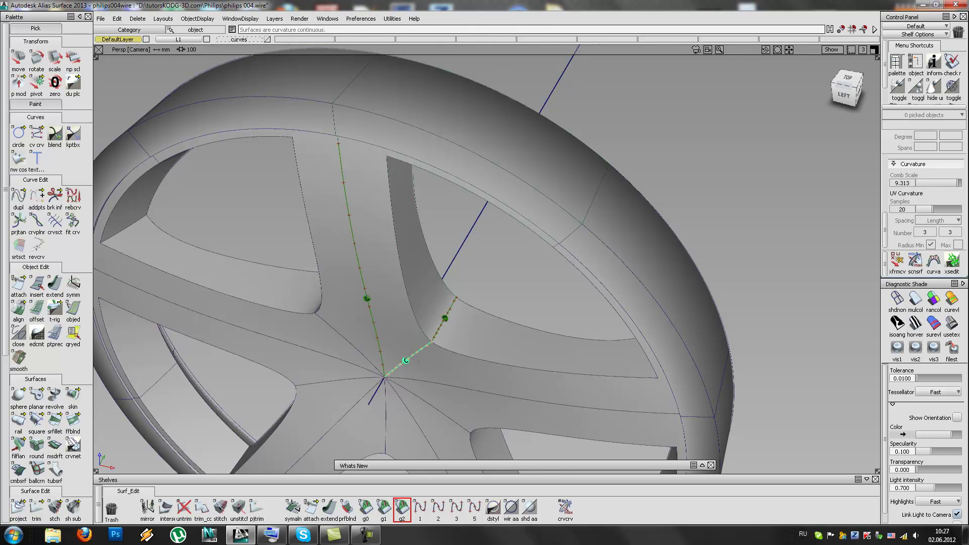
key(ctrl+l)
Step: Inspect the wheel with horizontal/vertical diagnostic shading and restore the multi-colour shading
click(915, 325)
mouse_move(457, 307)
alt+shift+mouse_down()
mouse_move(353, 314)
mouse_move(388, 314)
alt+shift+mouse_up()
click(902, 415)
alt+shift+drag(485, 303, 588, 252)
click(906, 301)
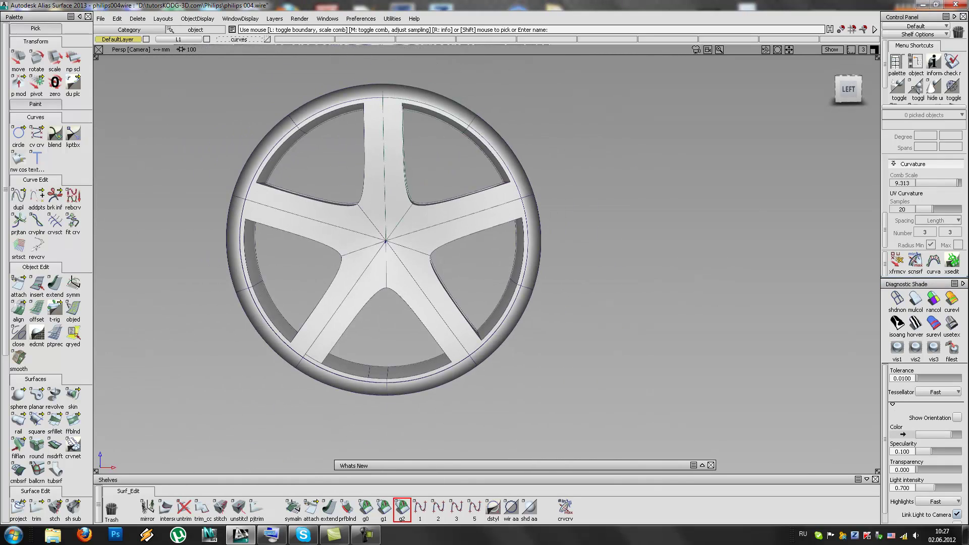
Step: Bring back the hidden vacuum cleaner body and reference images and compare the wheel with the full model
click(917, 96)
alt+shift+right_drag(486, 213, 430, 246)
alt+shift+drag(492, 219, 619, 217)
alt+shift+middle_drag(581, 217, 474, 303)
alt+shift+right_drag(474, 303, 411, 297)
alt+shift+middle_drag(412, 297, 430, 361)
alt+shift+drag(372, 212, 361, 197)
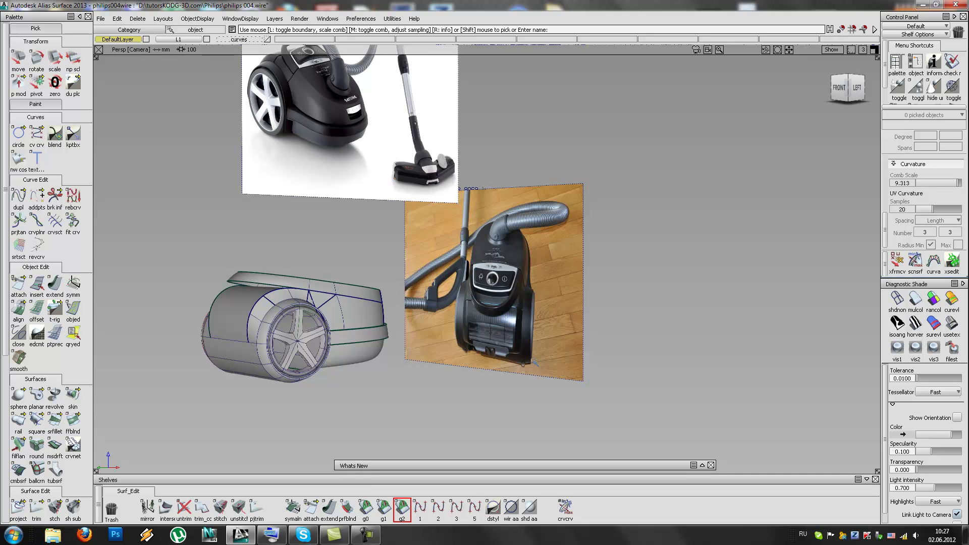
alt+shift+drag(459, 366, 243, 352)
alt+shift+middle_drag(242, 353, 243, 293)
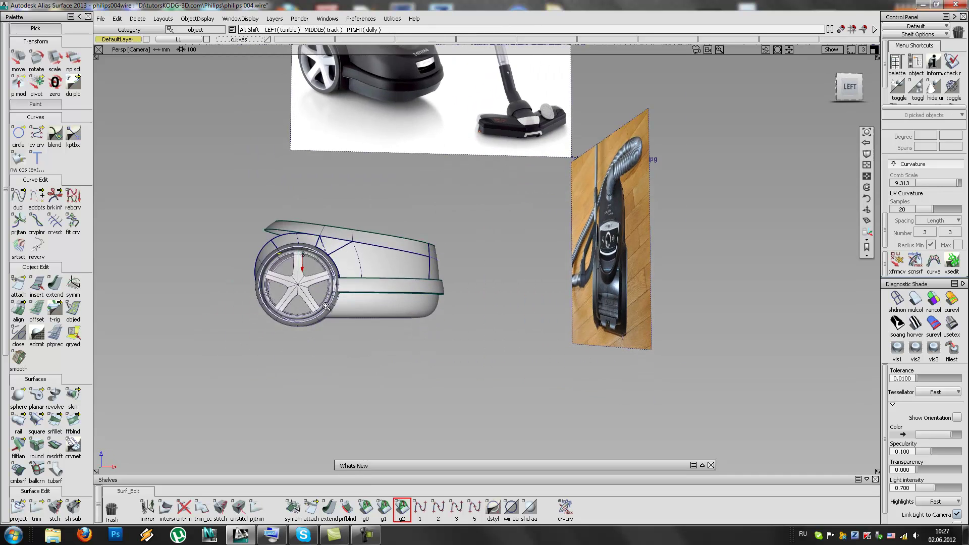
alt+shift+right_drag(243, 293, 333, 295)
alt+shift+drag(333, 295, 493, 382)
Step: Display the control vertices of the lower body surface and switch to the left view
click(487, 380)
ctrl+shift+right_drag(449, 368, 473, 394)
ctrl+shift+drag(496, 402, 494, 378)
click(492, 380)
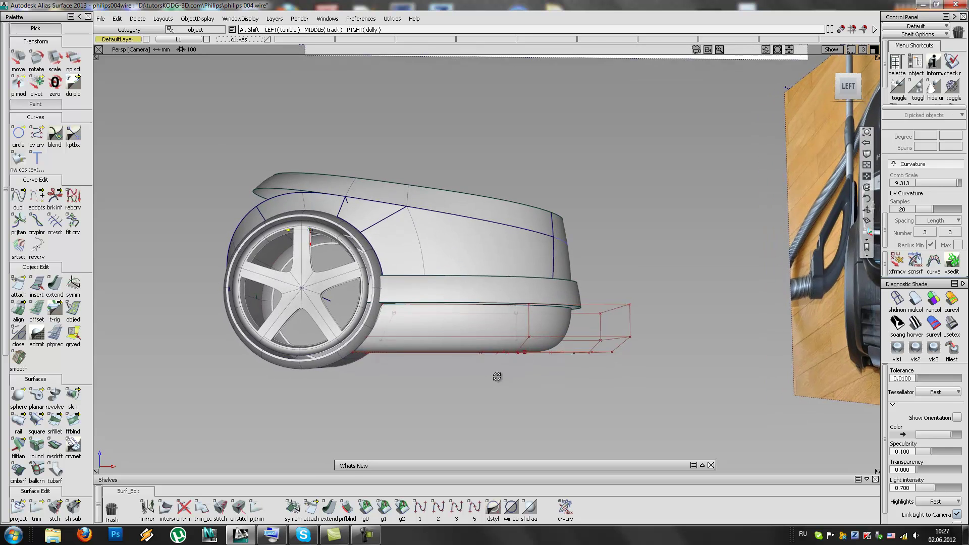
key(F6)
alt+shift+right_drag(582, 284, 510, 268)
alt+shift+middle_drag(510, 268, 449, 311)
alt+shift+middle_drag(513, 287, 328, 240)
alt+shift+right_drag(328, 240, 227, 296)
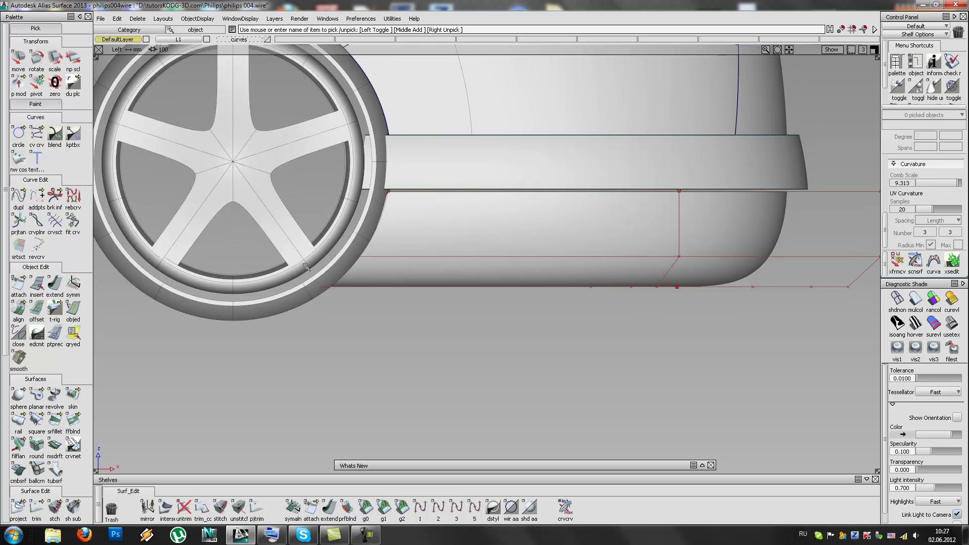
alt+shift+right_drag(495, 305, 459, 289)
Step: Raise the bottom control vertices of the lower body so its underside sits higher above the wheel's base
ctrl+shift+drag(301, 218, 361, 228)
drag(252, 225, 841, 321)
ctrl+shift+drag(737, 387, 737, 348)
right_drag(708, 379, 709, 366)
ctrl+shift+drag(701, 376, 428, 195)
drag(256, 211, 845, 240)
right_drag(837, 189, 835, 203)
click(669, 271)
alt+shift+middle_drag(443, 270, 499, 280)
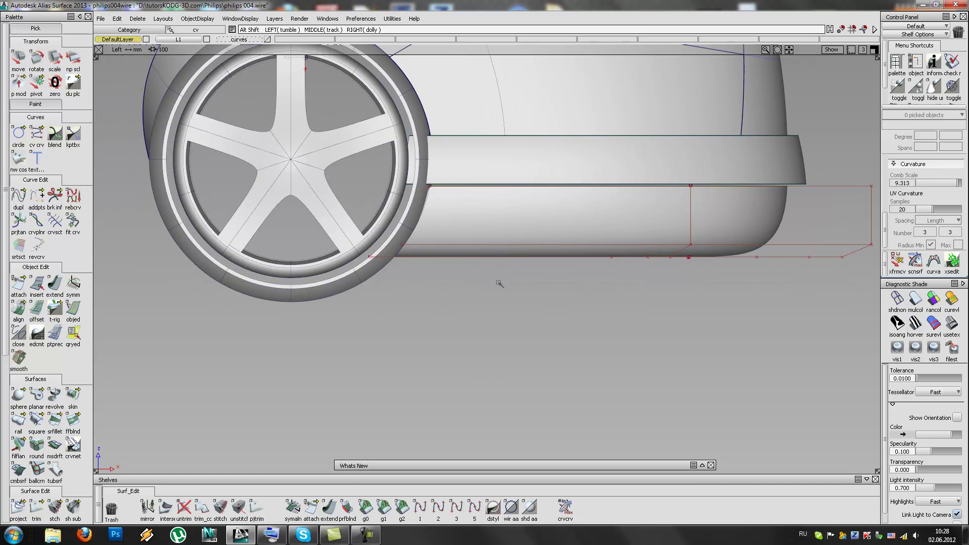
Step: Return to the perspective view and hide the control vertices of the lower body
key(F8)
ctrl+shift+drag(675, 320, 636, 326)
click(572, 336)
ctrl+shift+right_drag(575, 348, 520, 381)
ctrl+shift+drag(512, 385, 492, 310)
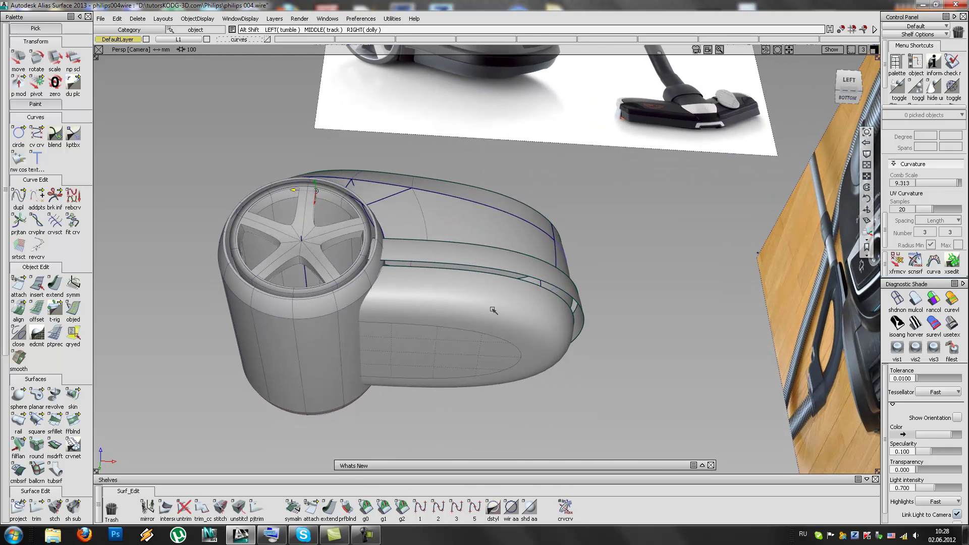
Step: Draw a straight degree 1 curve lengthwise from the front end of the lower body's underside
click(418, 506)
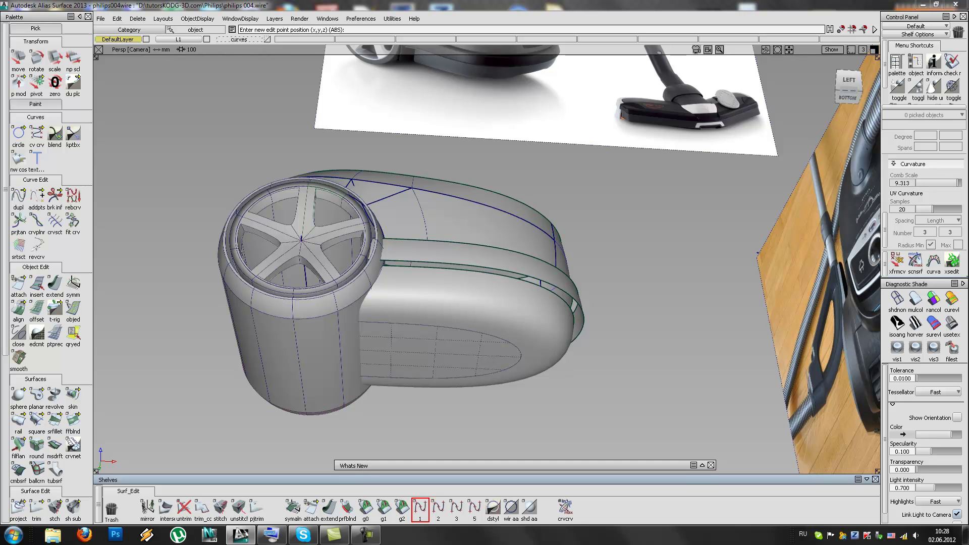
click(517, 362)
key(ctrl+z)
click(520, 357)
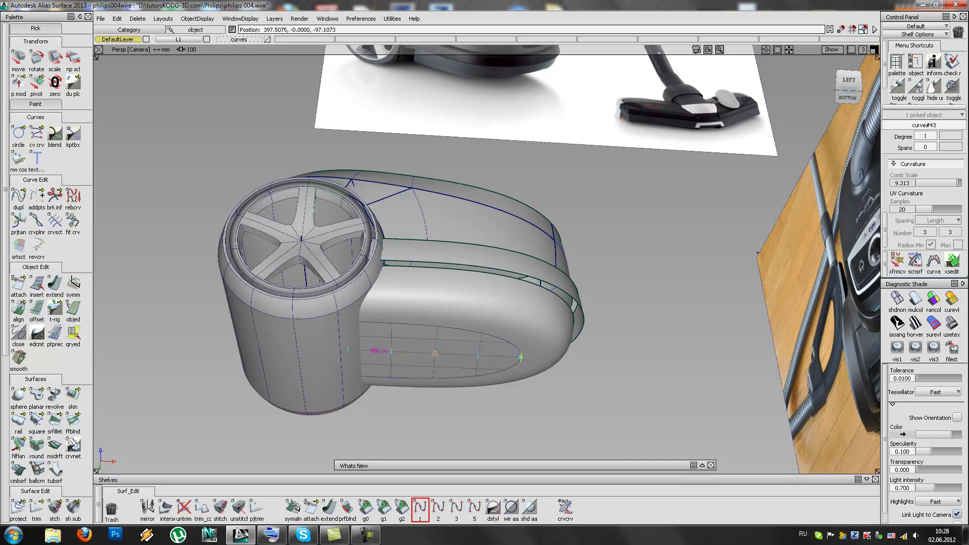
middle_drag(618, 368, 866, 374)
key(ctrl+z)
ctrl+shift+drag(670, 417, 626, 399)
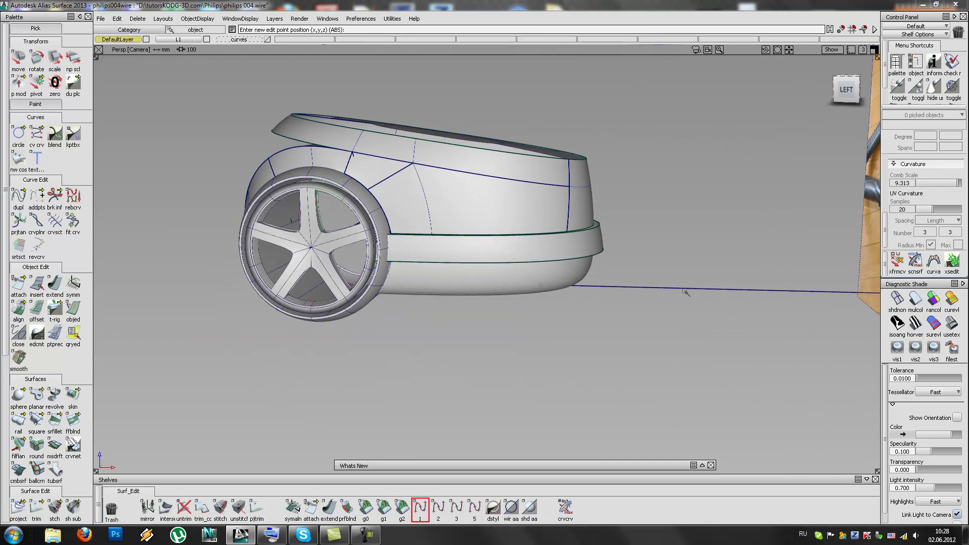
Step: Move the straight curve's end control vertices so it spans from behind the wheel to ahead of the body
ctrl+shift+drag(677, 282, 678, 323)
click(679, 289)
ctrl+shift+middle_drag(679, 361, 715, 302)
drag(563, 359, 86, 337)
alt+shift+drag(401, 361, 366, 385)
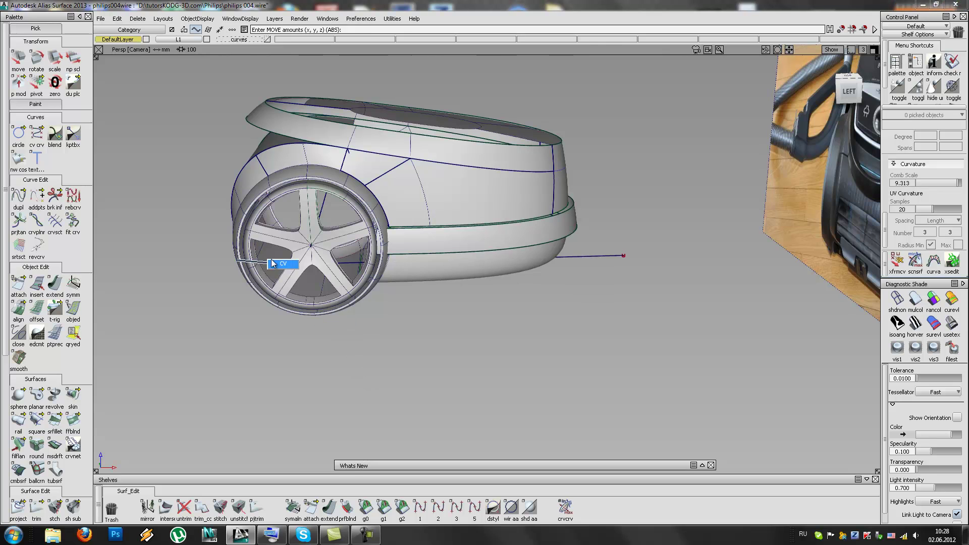
drag(563, 373, 314, 390)
ctrl+shift+drag(390, 380, 383, 316)
Step: Build a flat draft surface from the straight curve, extending sideways past the wheel
click(54, 446)
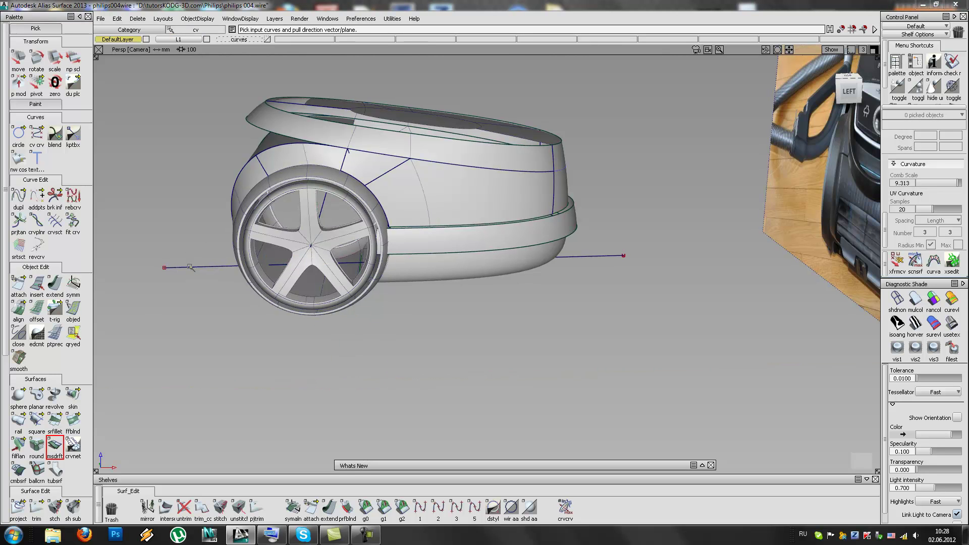
click(190, 267)
alt+shift+drag(190, 267, 411, 288)
click(296, 258)
alt+shift+drag(298, 260, 437, 277)
drag(209, 367, 663, 421)
Step: Adjust the draft surface's pivot and shift the surface sideways beneath the full width of the body
ctrl+shift+drag(512, 387, 558, 235)
click(647, 178)
ctrl+shift+drag(623, 235, 645, 179)
middle_drag(662, 257, 589, 256)
middle_drag(455, 254, 410, 257)
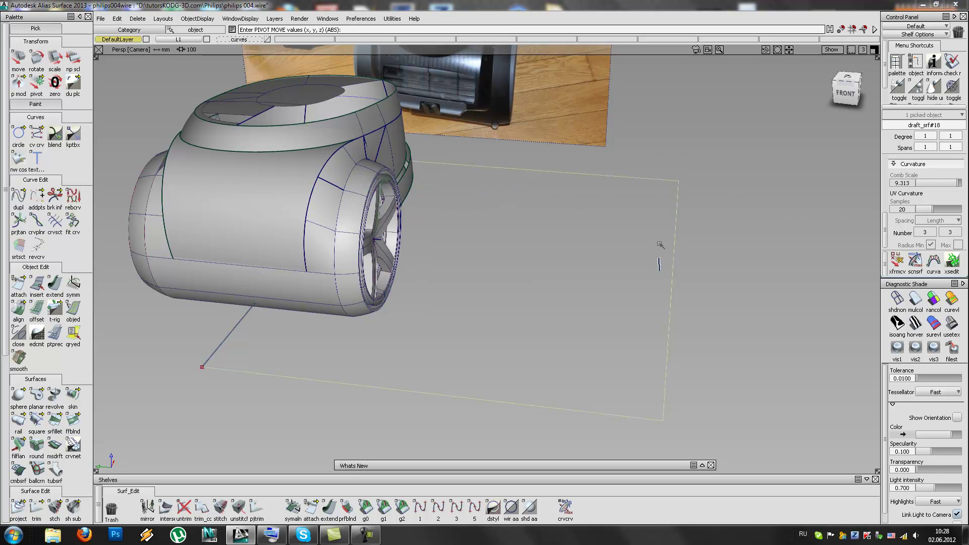
middle_drag(737, 218, 600, 238)
click(444, 291)
middle_drag(564, 305, 378, 266)
Step: Delete the straight construction curve behind the wheels
ctrl+shift+drag(253, 302, 273, 335)
ctrl+shift+drag(210, 276, 229, 306)
click(229, 334)
key(Delete)
key(Return)
alt+shift+drag(417, 324, 253, 284)
alt+shift+right_drag(253, 284, 308, 257)
alt+shift+drag(309, 257, 520, 248)
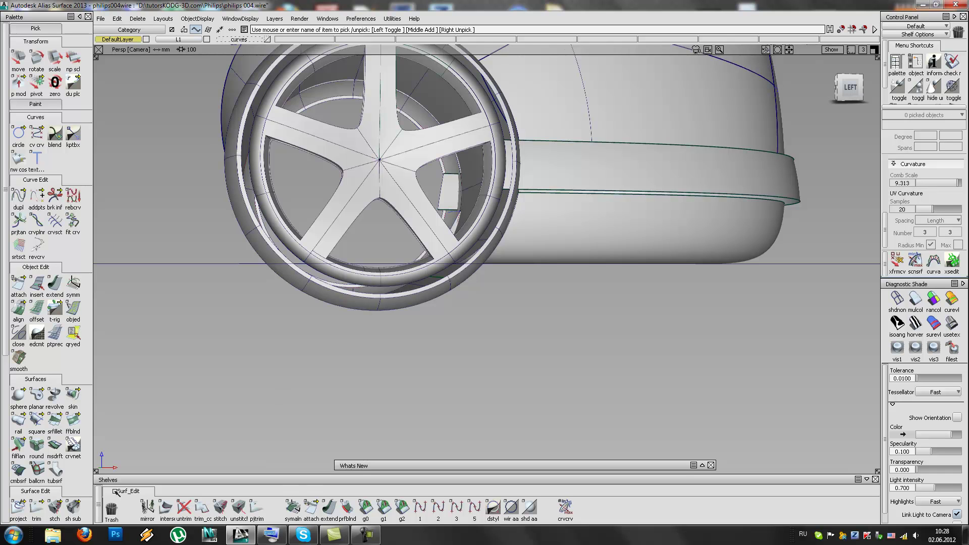
key(ctrl+t)
alt+shift+drag(389, 310, 392, 272)
click(387, 312)
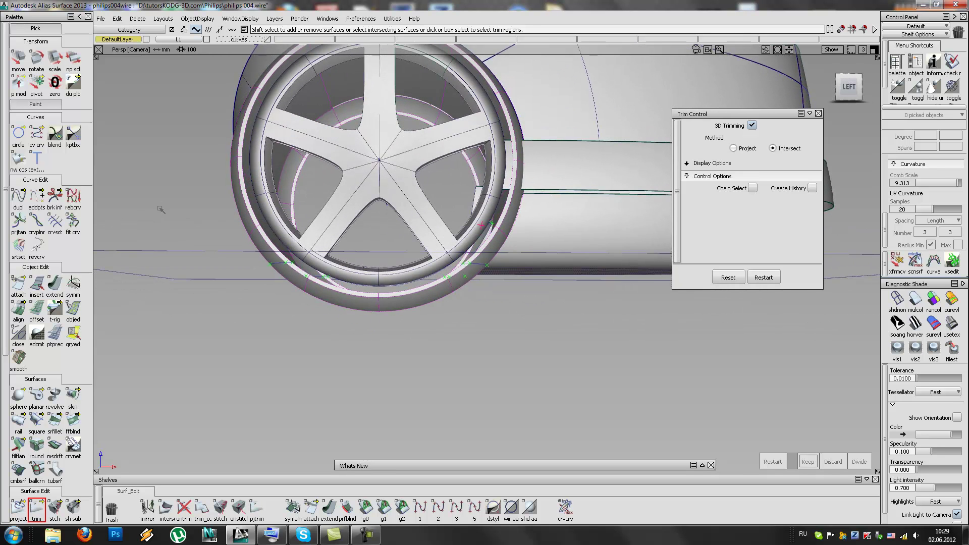
mouse_move(353, 248)
alt+shift+mouse_down()
mouse_move(371, 250)
mouse_move(374, 263)
mouse_move(368, 250)
alt+shift+mouse_up()
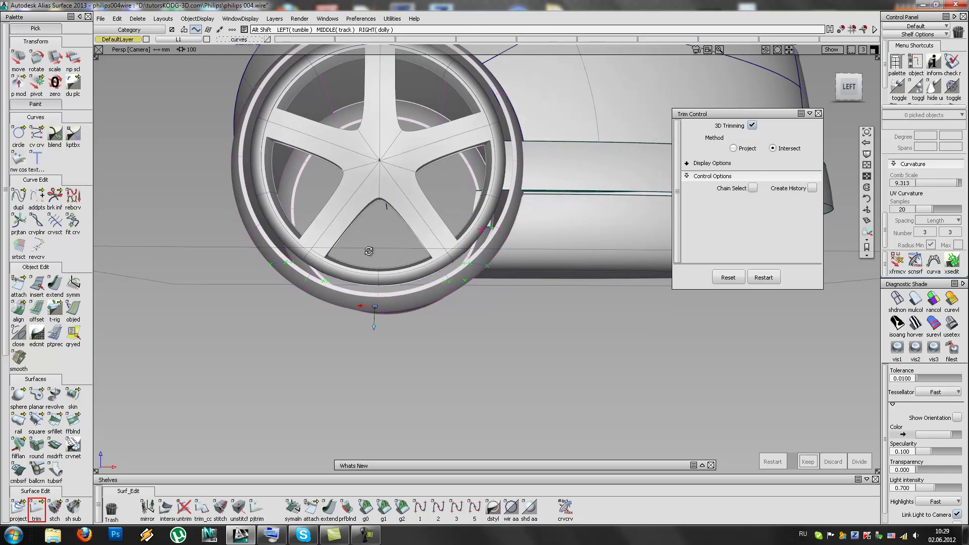
shift+click(564, 236)
alt+shift+drag(175, 232, 411, 288)
alt+shift+drag(424, 294, 411, 288)
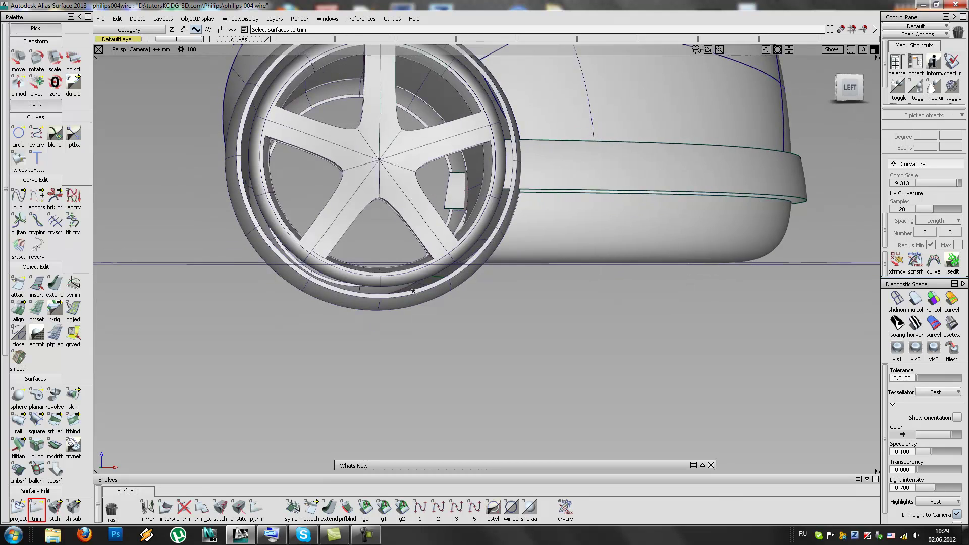
Step: Switch to the left view and hide the two lower body surfaces
key(F6)
alt+shift+middle_drag(348, 276, 364, 274)
alt+shift+right_drag(363, 274, 503, 268)
ctrl+shift+drag(747, 275, 649, 326)
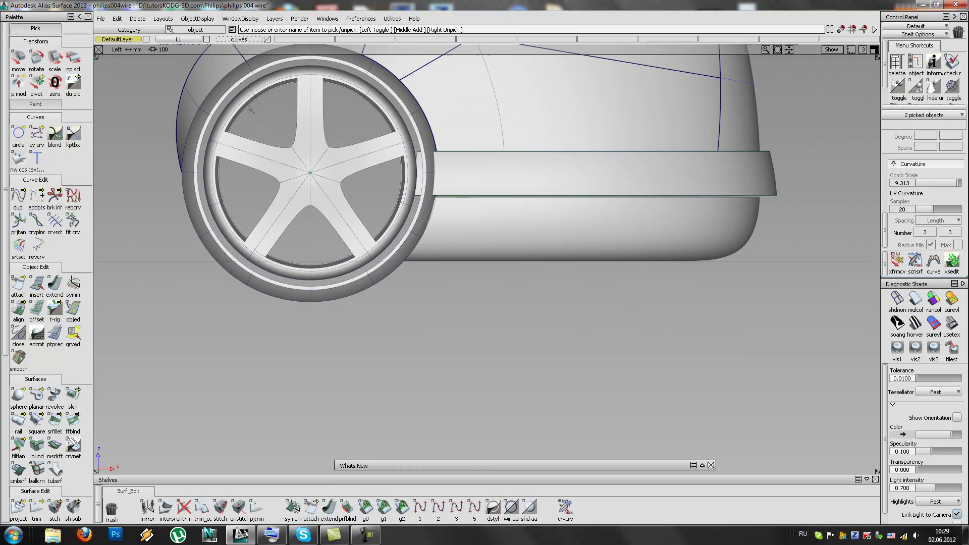
click(893, 85)
alt+shift+middle_drag(337, 272, 397, 261)
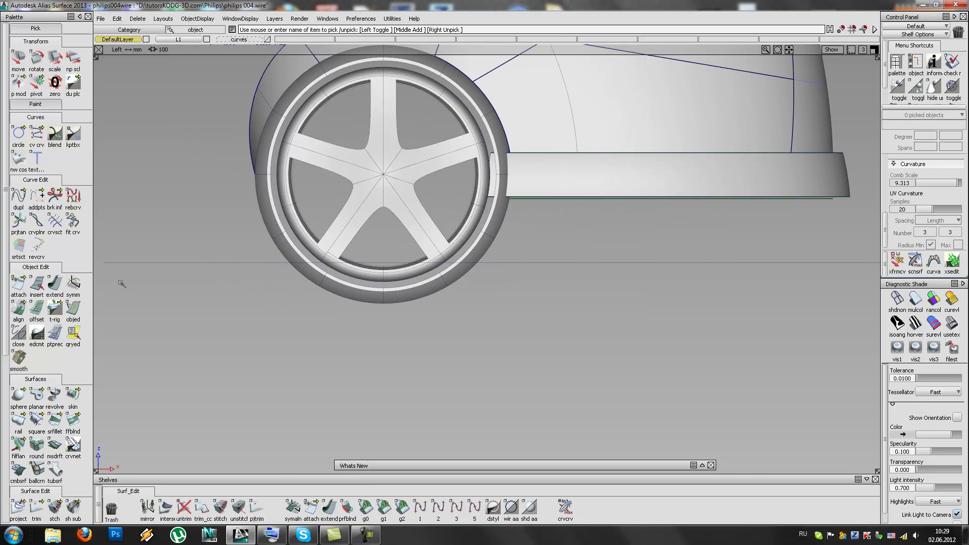
click(40, 504)
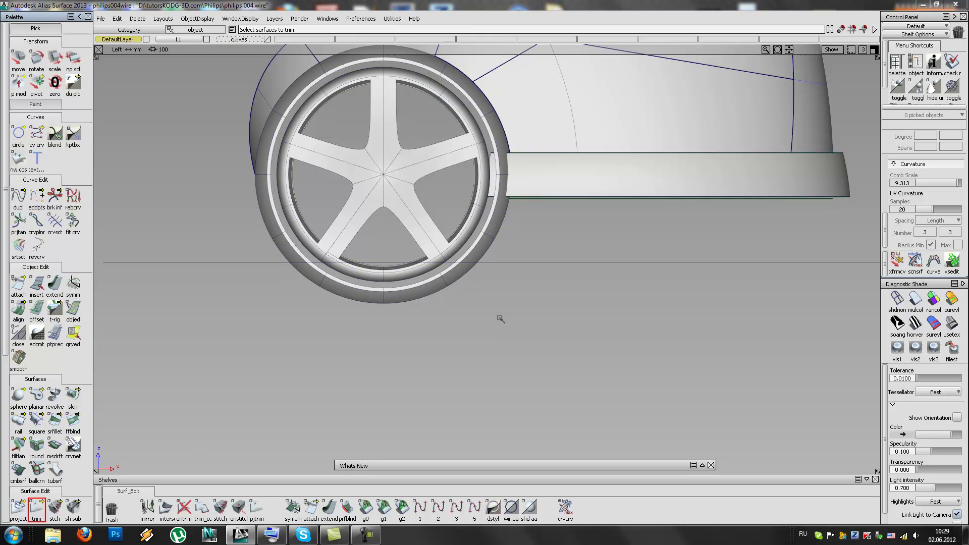
drag(519, 278, 262, 296)
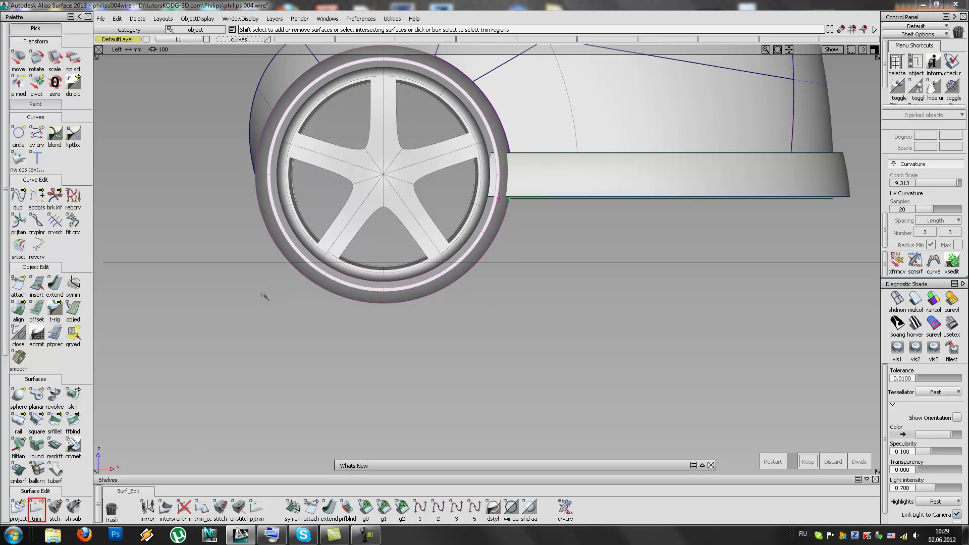
ctrl+shift+drag(435, 288, 434, 273)
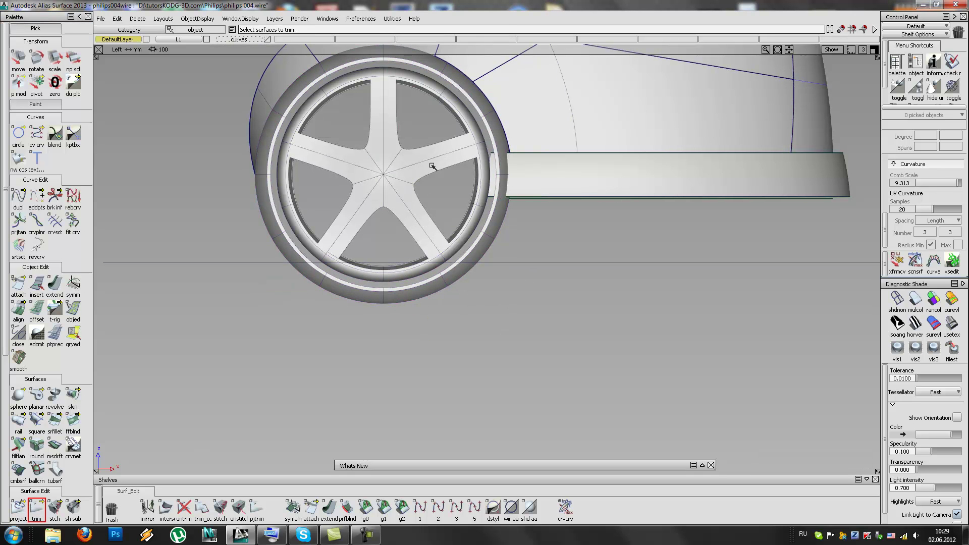
Step: Hide the spokes and inner rim surfaces of the wheel and delete the leftover revolved arc inside it
ctrl+shift+drag(433, 95, 445, 86)
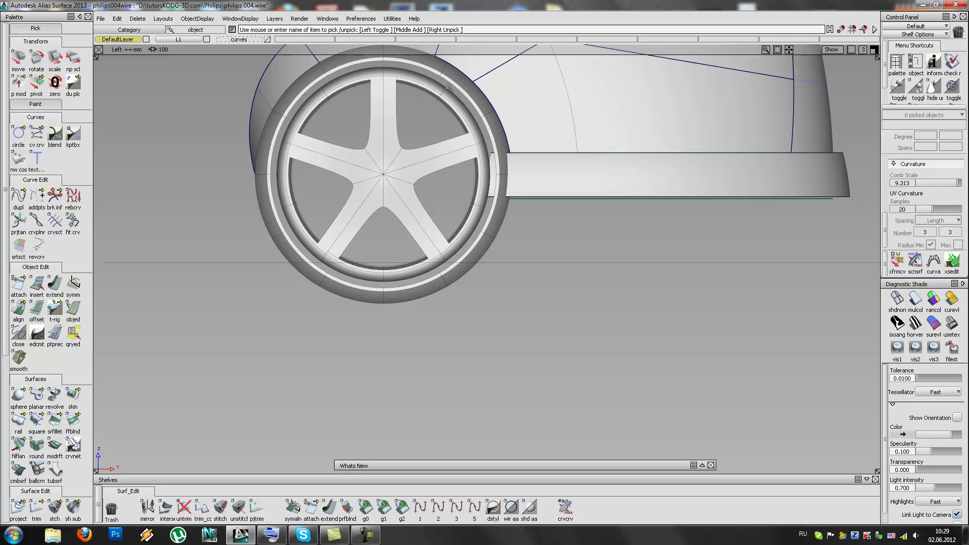
click(447, 87)
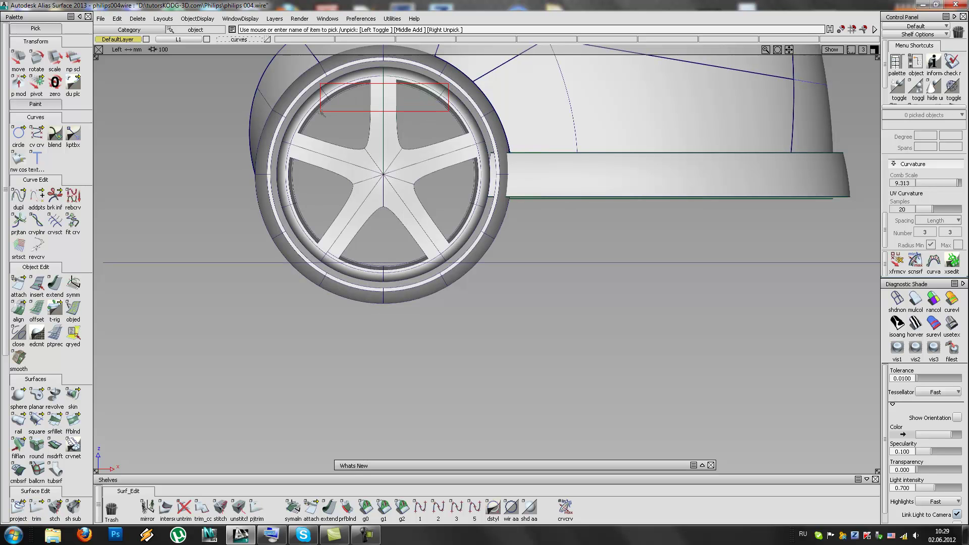
drag(322, 112, 322, 113)
drag(453, 124, 283, 216)
drag(395, 236, 374, 280)
drag(476, 202, 487, 276)
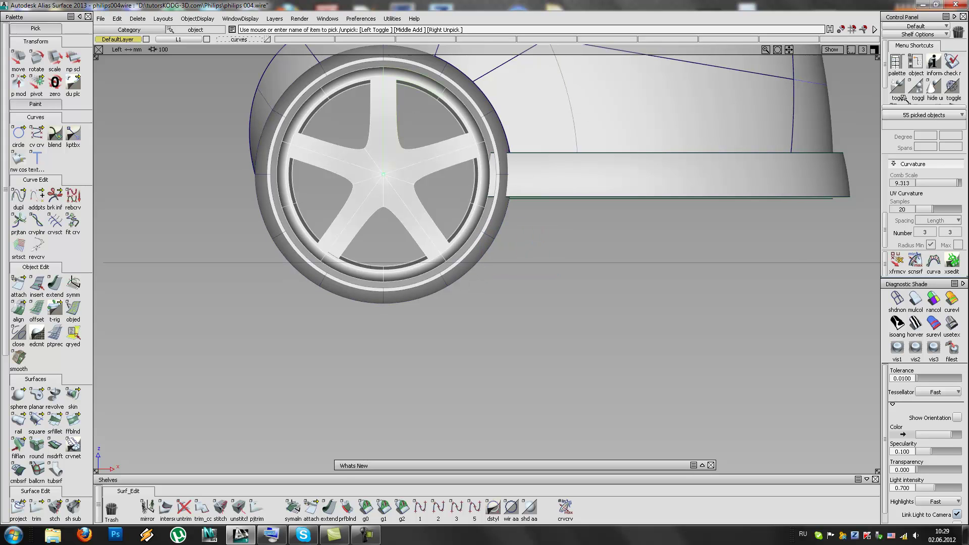
drag(923, 105, 921, 139)
click(901, 120)
click(897, 85)
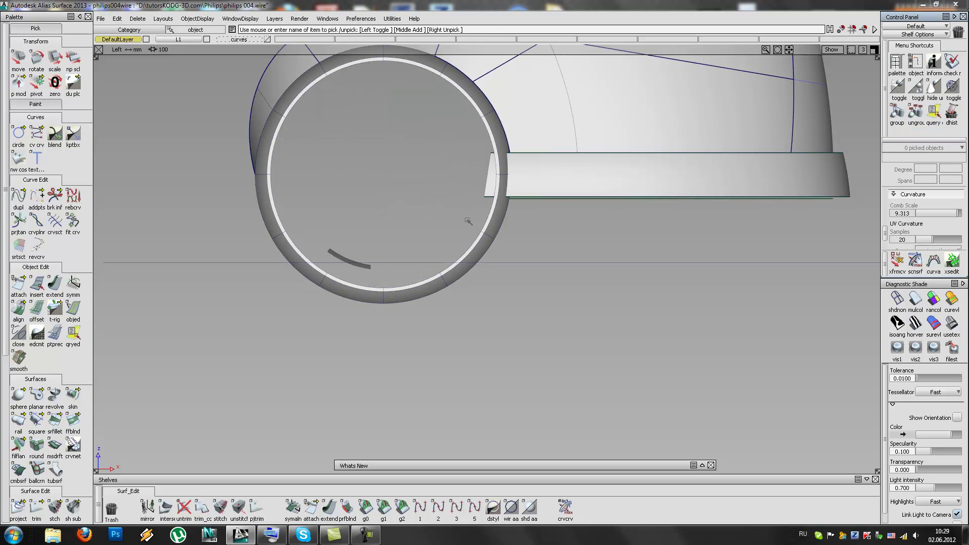
click(743, 181)
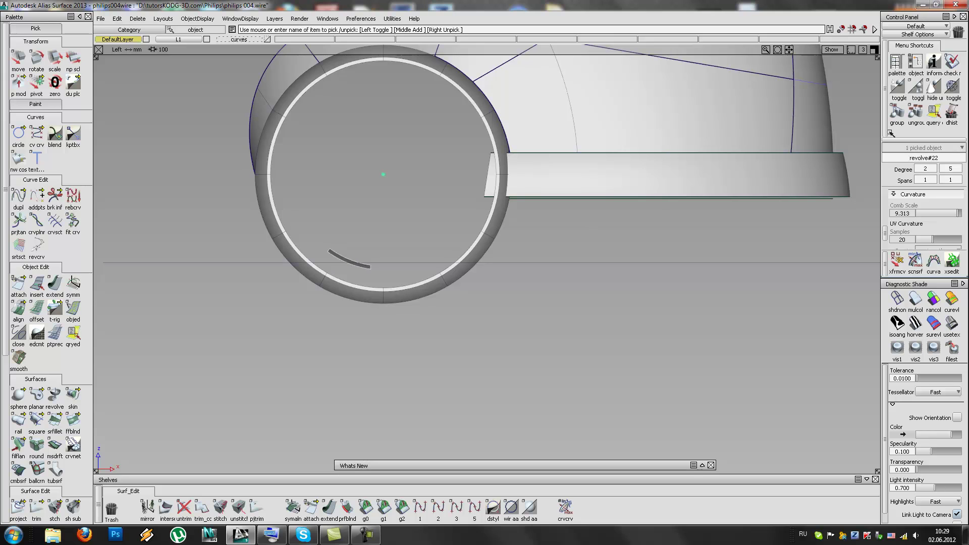
key(Delete)
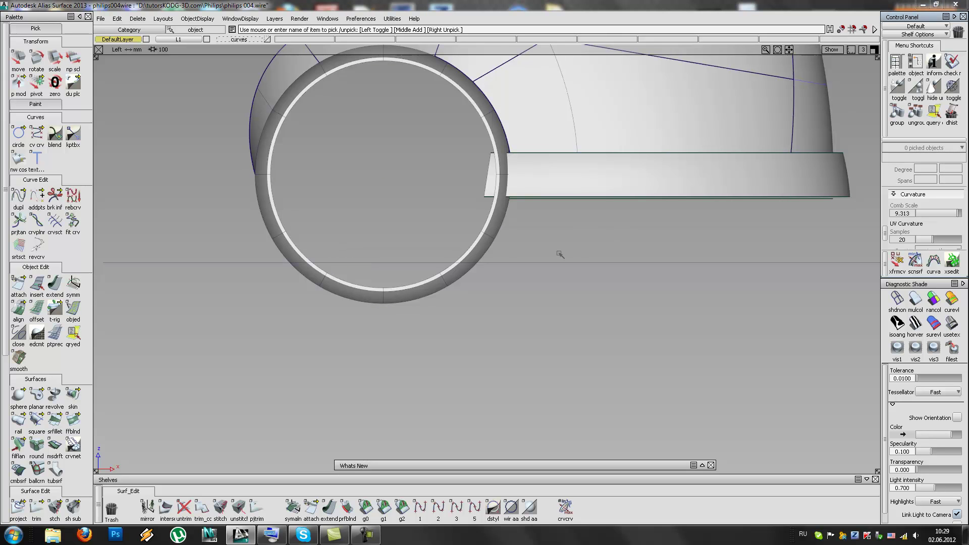
Step: Trim the outer wheel ring surfaces along the flat draft surface with 3D trimming and the Intersect method
click(33, 507)
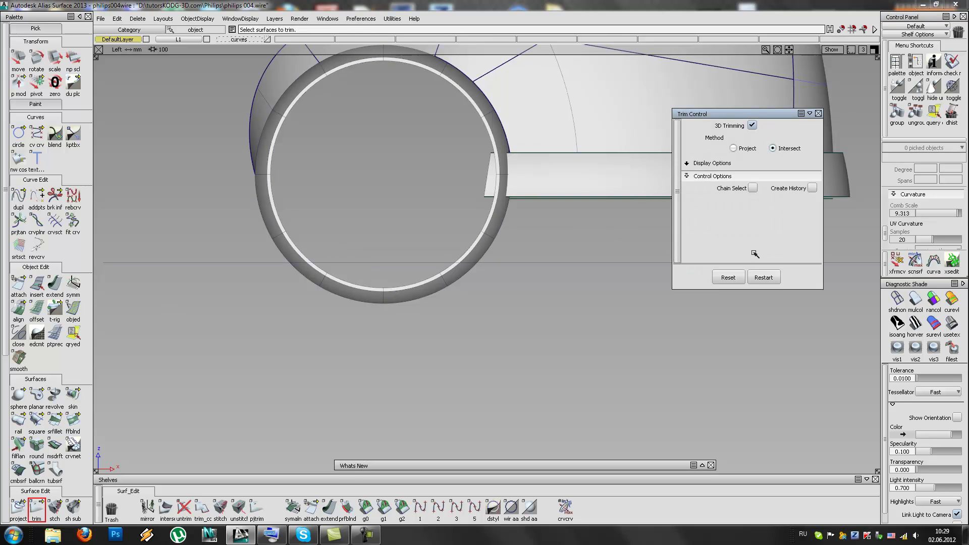
drag(556, 226, 170, 329)
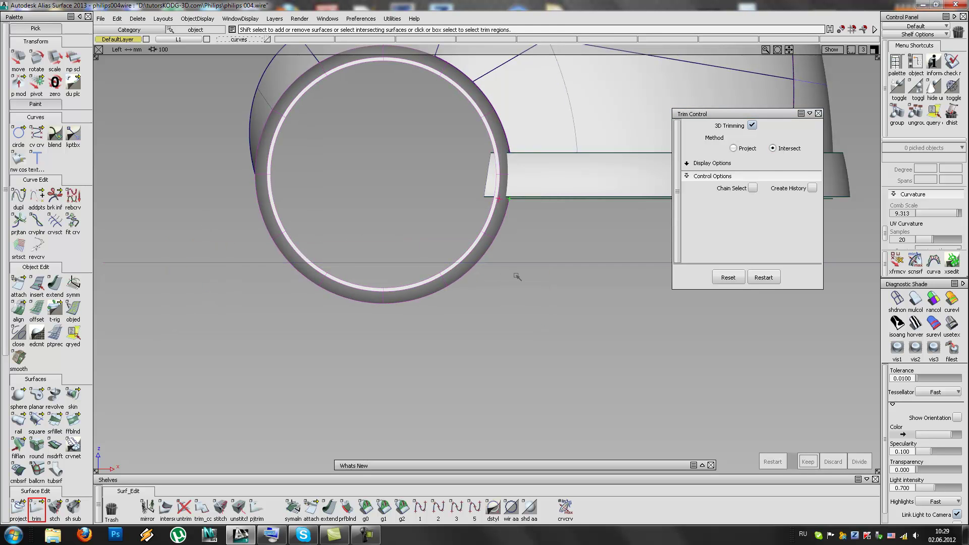
click(419, 263)
drag(557, 229, 217, 249)
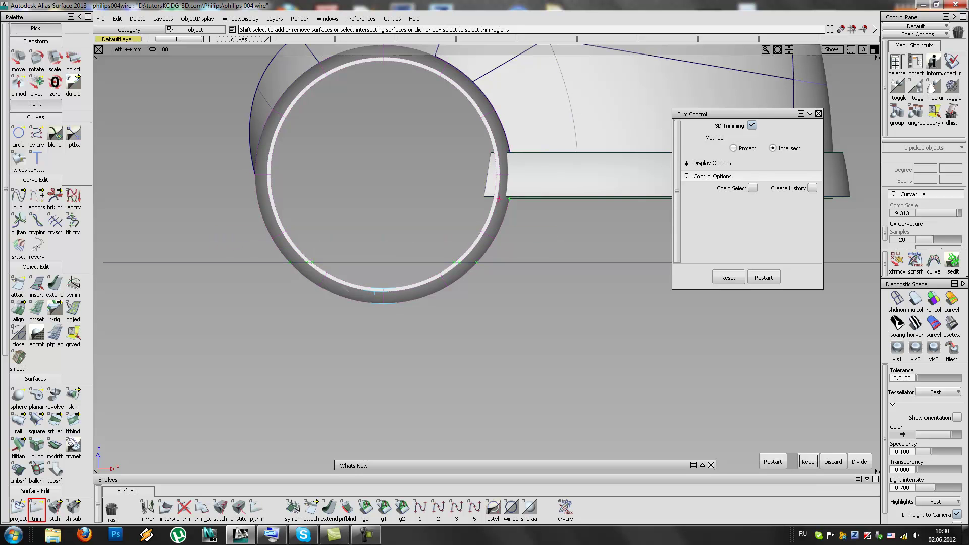
key(ctrl+z)
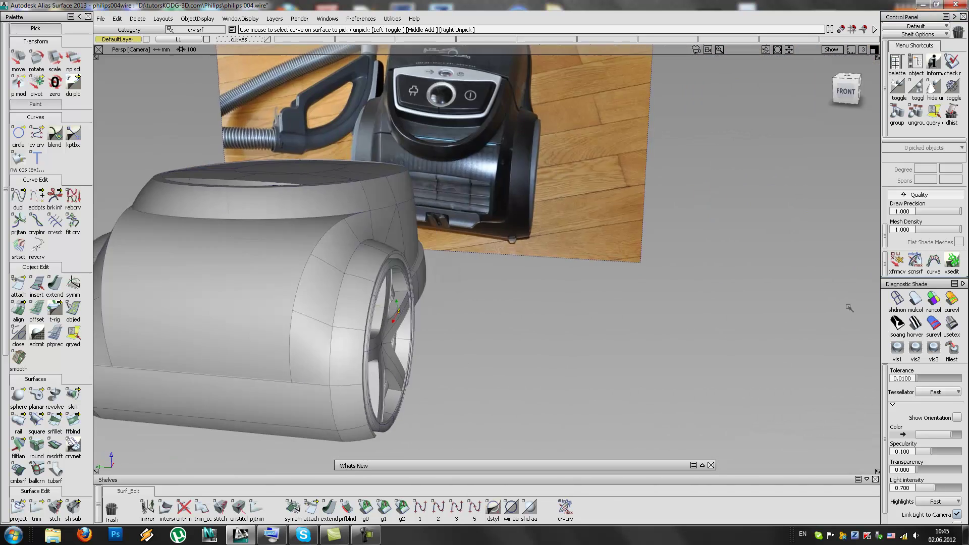
Step: Examine the wheel and lower body in the reference photo and compare them with the model from several angles
alt+shift+drag(849, 308, 485, 299)
alt+shift+right_drag(521, 292, 491, 308)
alt+shift+drag(662, 300, 328, 275)
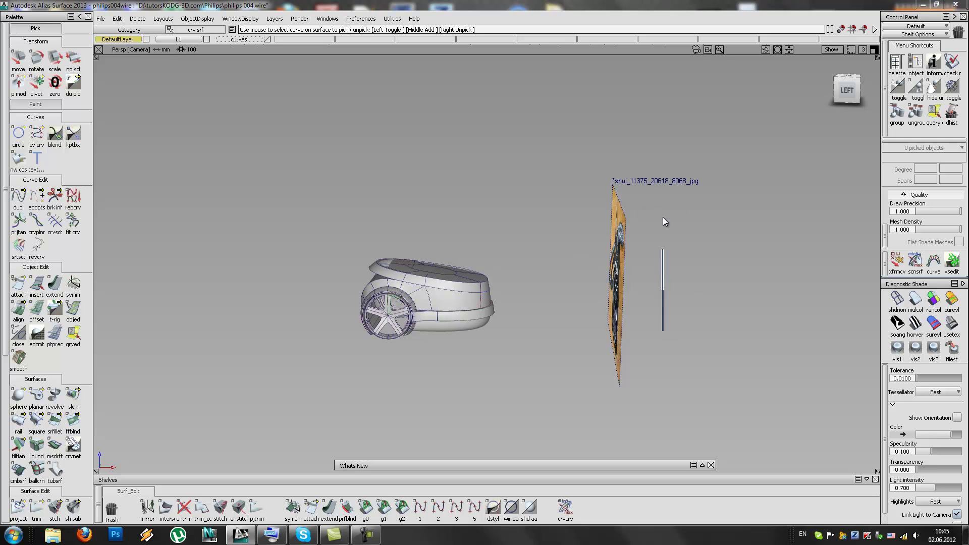
click(917, 91)
alt+shift+drag(550, 189, 581, 184)
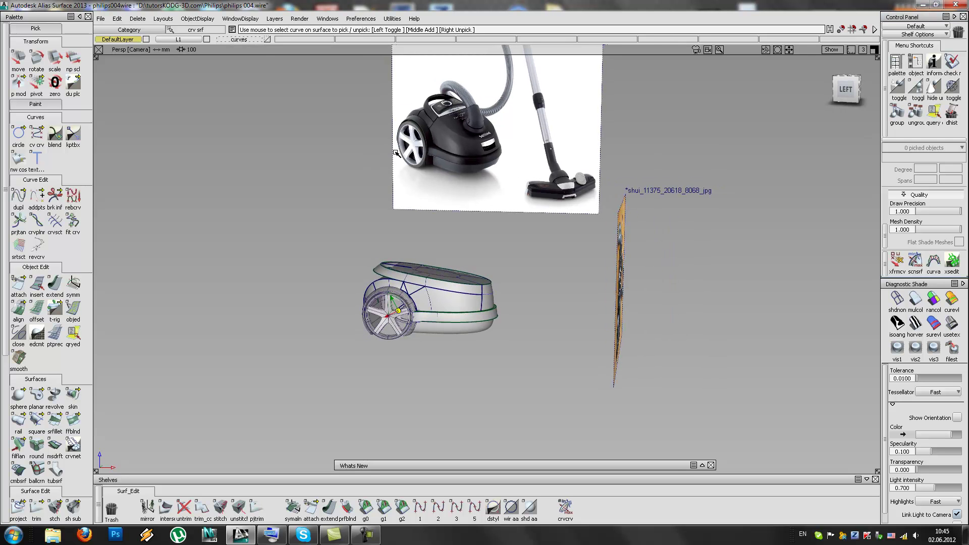
alt+shift+right_drag(418, 145, 459, 153)
alt+shift+middle_drag(459, 153, 470, 283)
alt+shift+right_drag(434, 268, 540, 264)
alt+shift+middle_drag(364, 253, 439, 326)
alt+shift+right_drag(376, 252, 417, 247)
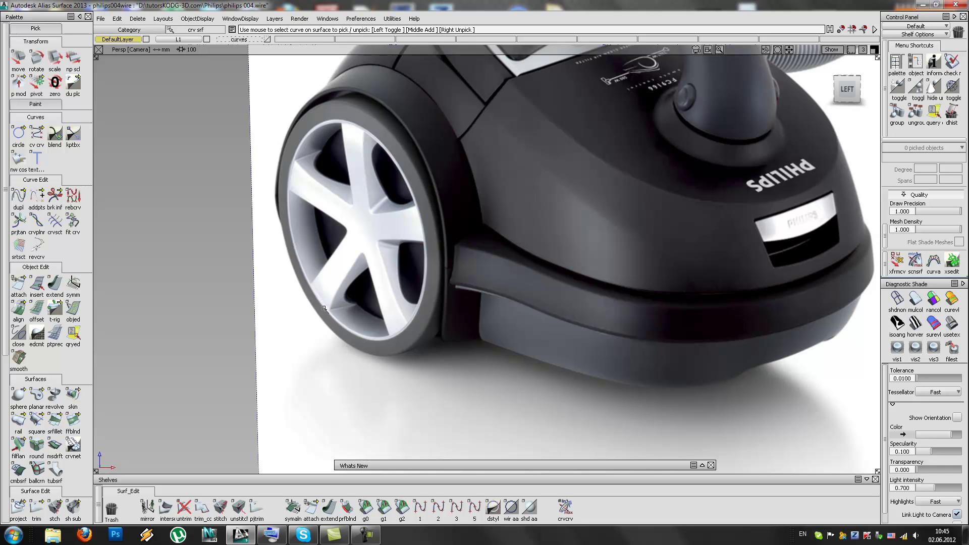
alt+shift+right_drag(457, 225, 396, 260)
alt+shift+drag(396, 260, 429, 349)
alt+shift+middle_drag(436, 359, 416, 283)
alt+shift+drag(421, 353, 579, 430)
alt+shift+right_drag(580, 430, 614, 416)
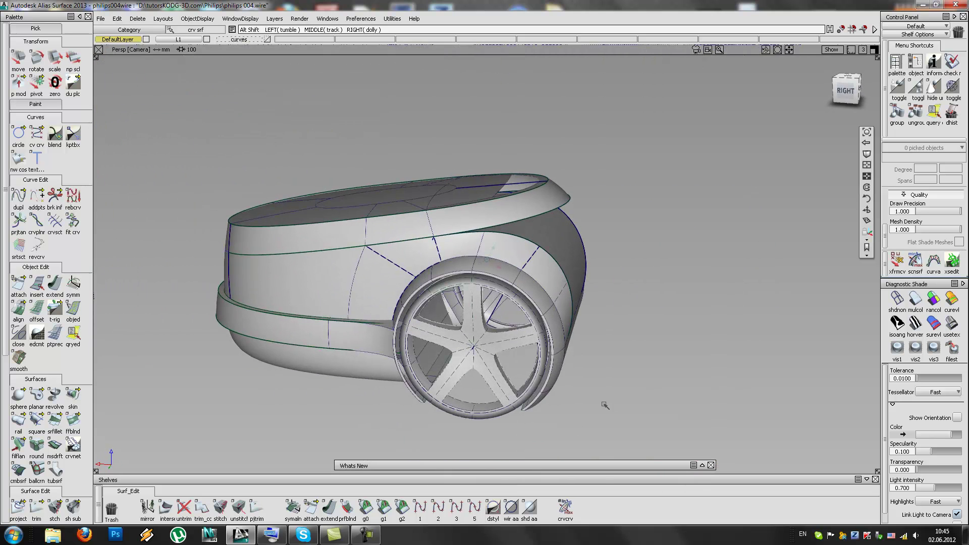
Step: Switch to the left view and hide the body and outer ring surfaces around the spoked wheel
click(124, 40)
click(126, 74)
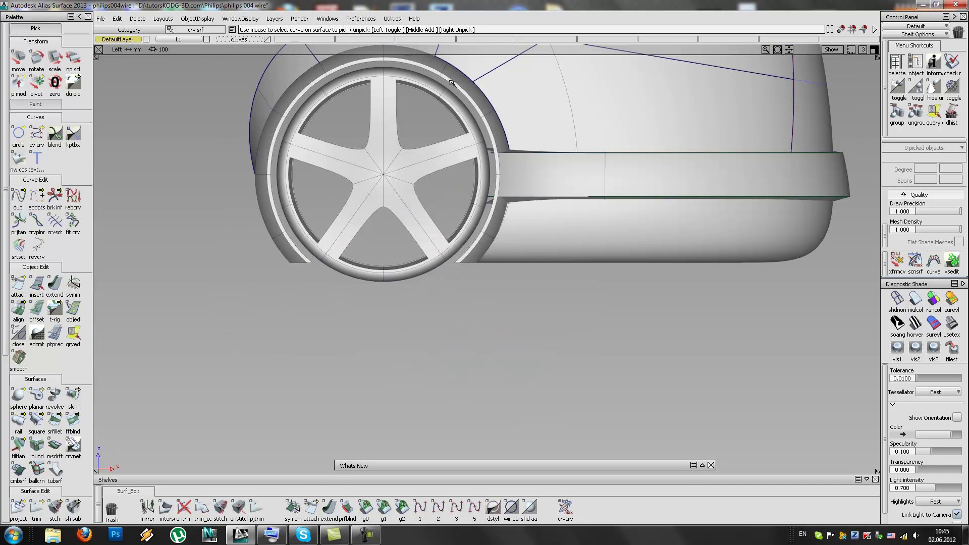
ctrl+shift+drag(452, 83, 473, 114)
drag(545, 281, 260, 68)
click(912, 84)
ctrl+shift+drag(589, 264, 599, 204)
drag(656, 113, 497, 284)
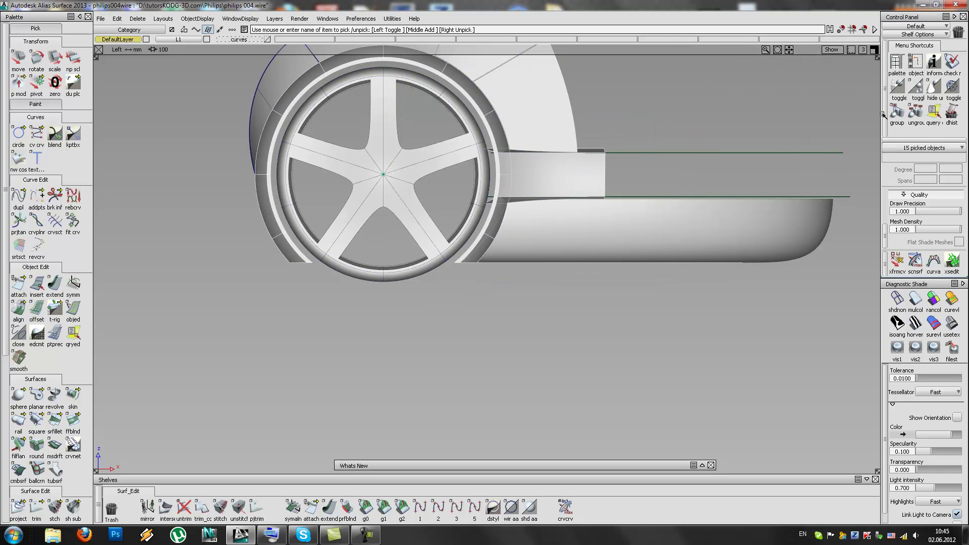
click(895, 92)
Step: Hide the remaining body surfaces and construction curves so only the spoked wheel is displayed
alt+shift+middle_drag(475, 106, 508, 209)
drag(621, 121, 245, 163)
click(894, 94)
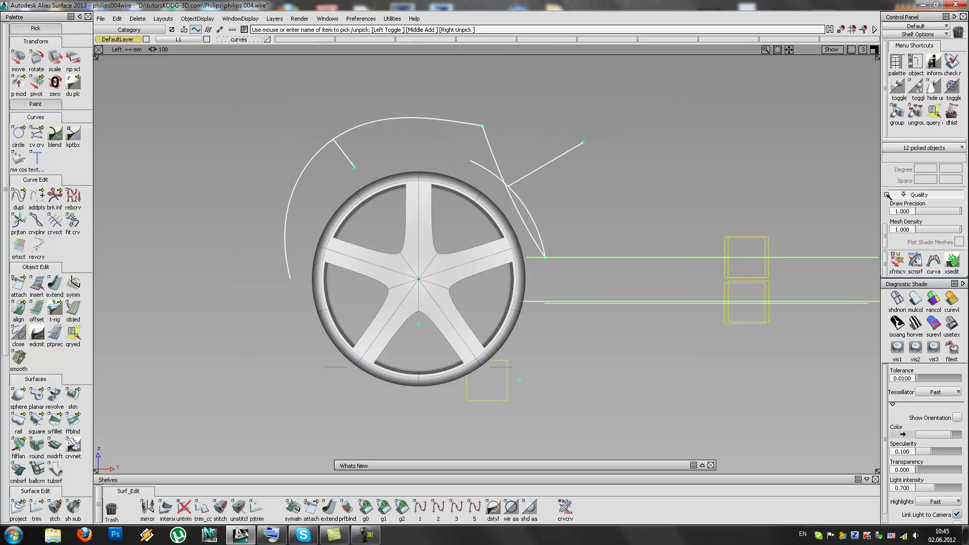
click(895, 93)
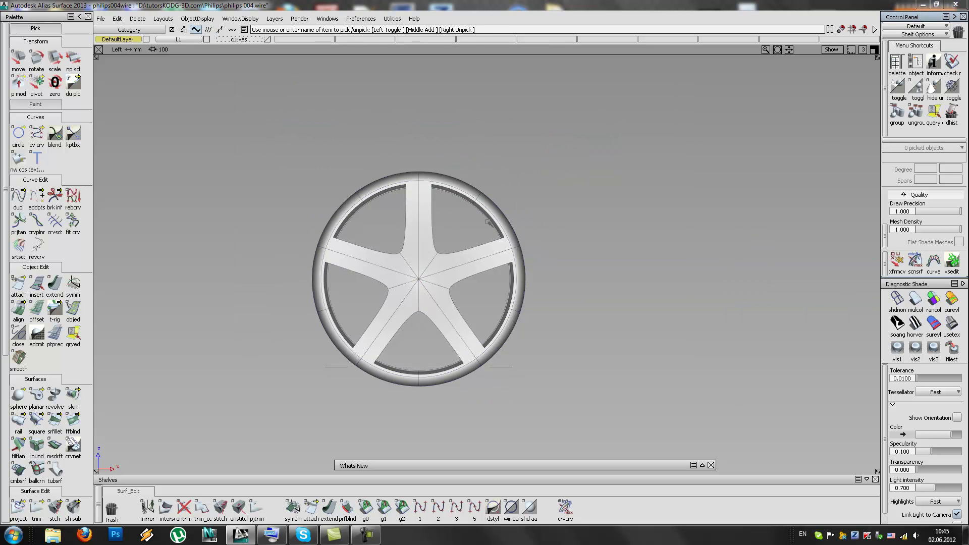
Step: Delete the repeated wheel segments, keeping only one half of the upper spoke with its adjoining rim segment
drag(530, 227, 498, 283)
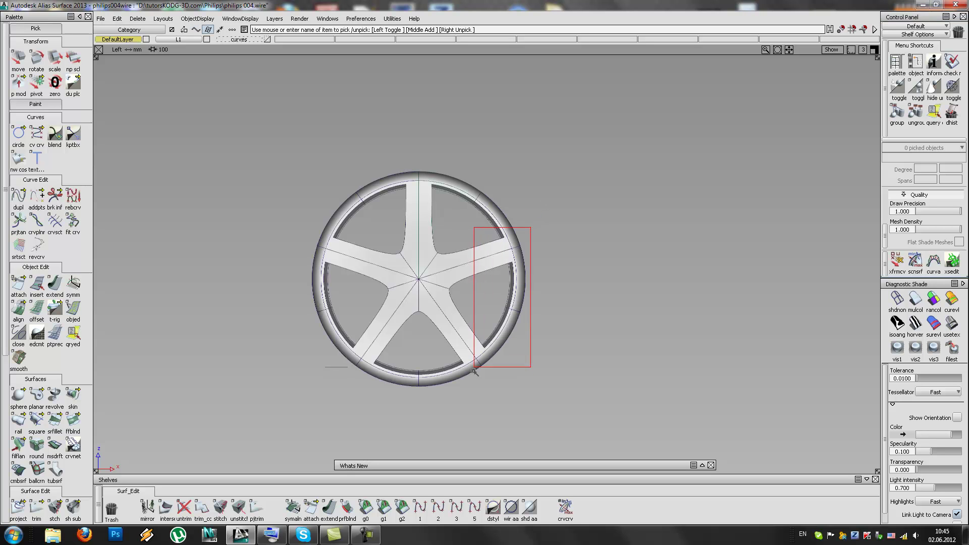
drag(475, 359, 463, 394)
drag(399, 412, 336, 268)
drag(343, 197, 337, 141)
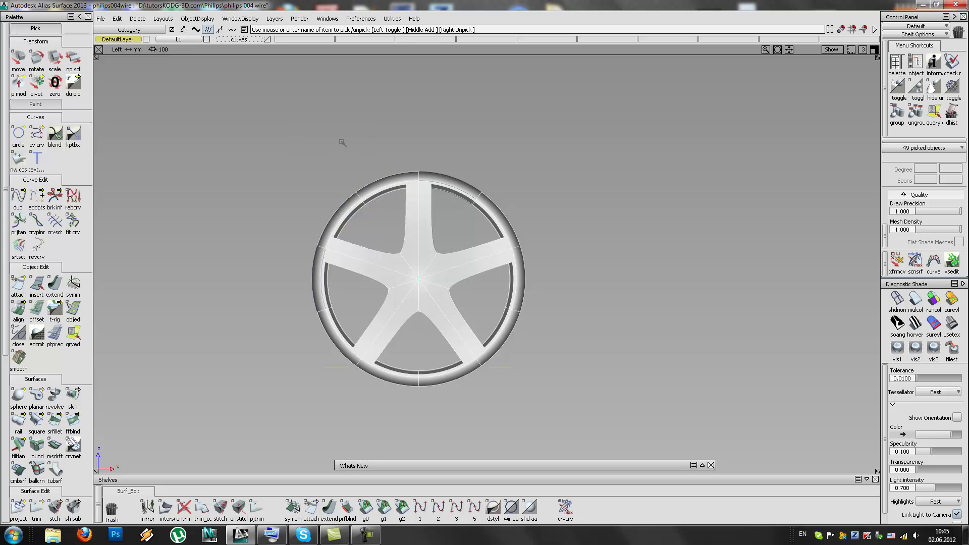
key(Delete)
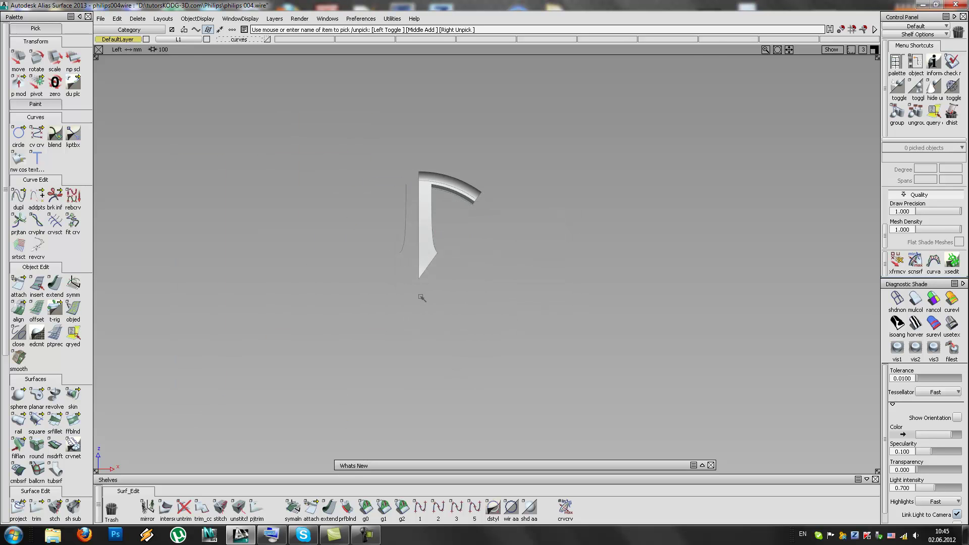
Step: Switch to the perspective view and delete the separate draft surface beside the remaining spoke half
key(F8)
alt+shift+drag(554, 256, 451, 298)
alt+shift+click(514, 263)
alt+shift+right_drag(550, 262, 595, 251)
ctrl+shift+drag(541, 307, 541, 330)
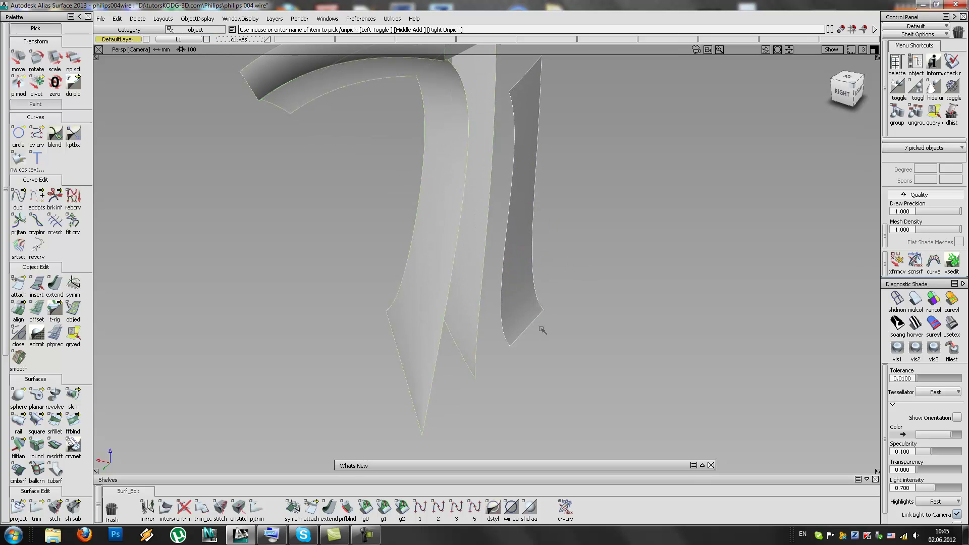
click(541, 315)
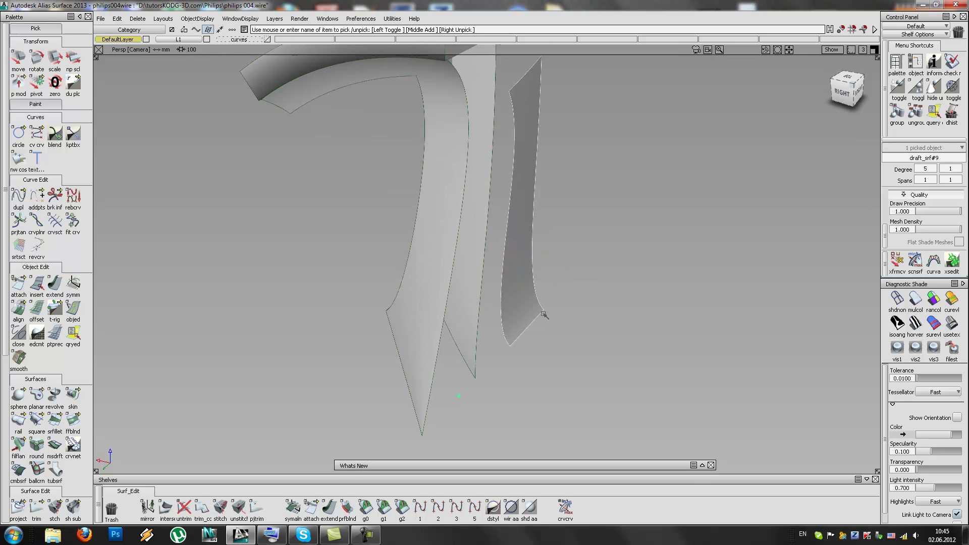
key(Delete)
Step: Display the control points of the spoke's curved side surface and untrim that surface
mouse_move(442, 324)
alt+shift+mouse_down()
mouse_move(487, 329)
mouse_move(765, 255)
mouse_move(699, 242)
mouse_move(496, 275)
mouse_move(619, 250)
mouse_move(444, 330)
mouse_move(379, 380)
mouse_move(388, 320)
alt+shift+mouse_up()
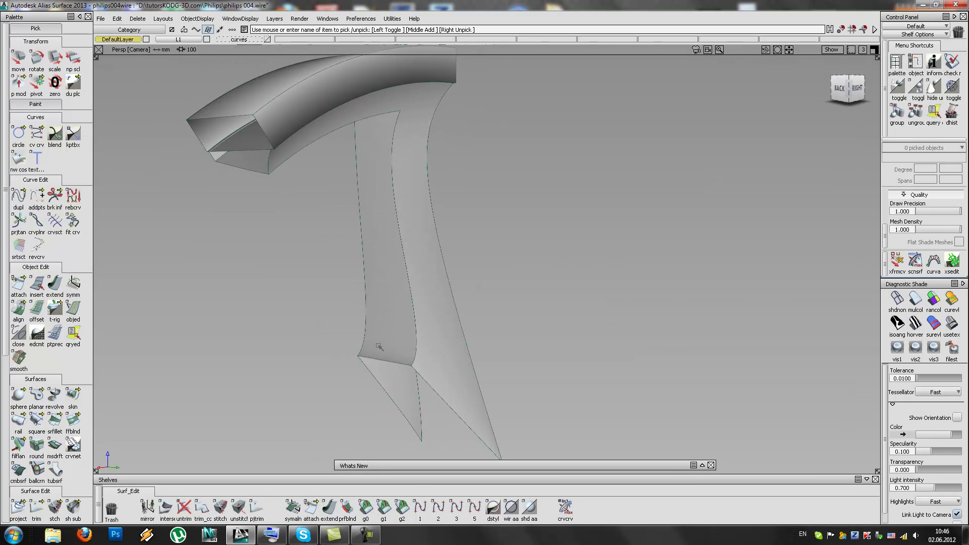
click(373, 360)
ctrl+shift+right_drag(357, 292, 417, 339)
mouse_move(423, 346)
ctrl+shift+mouse_down()
mouse_move(352, 297)
mouse_move(472, 253)
mouse_move(476, 209)
mouse_move(348, 472)
ctrl+shift+mouse_up()
click(184, 507)
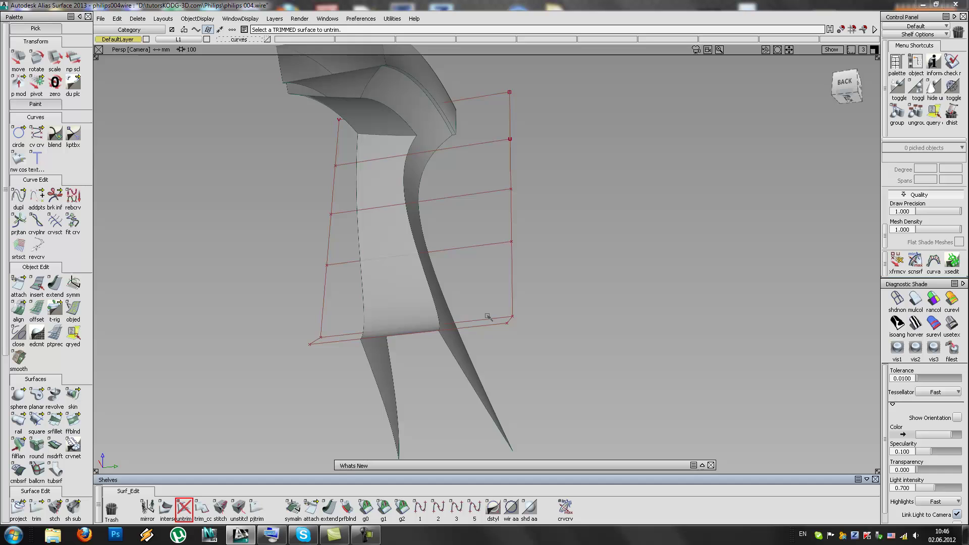
click(513, 314)
Step: Try to delete the curves on surface from the untrimmed side surface and restart the Untrim tool
ctrl+shift+drag(525, 291, 594, 350)
drag(597, 353, 203, 67)
key(Delete)
key(Return)
alt+shift+drag(432, 154, 336, 219)
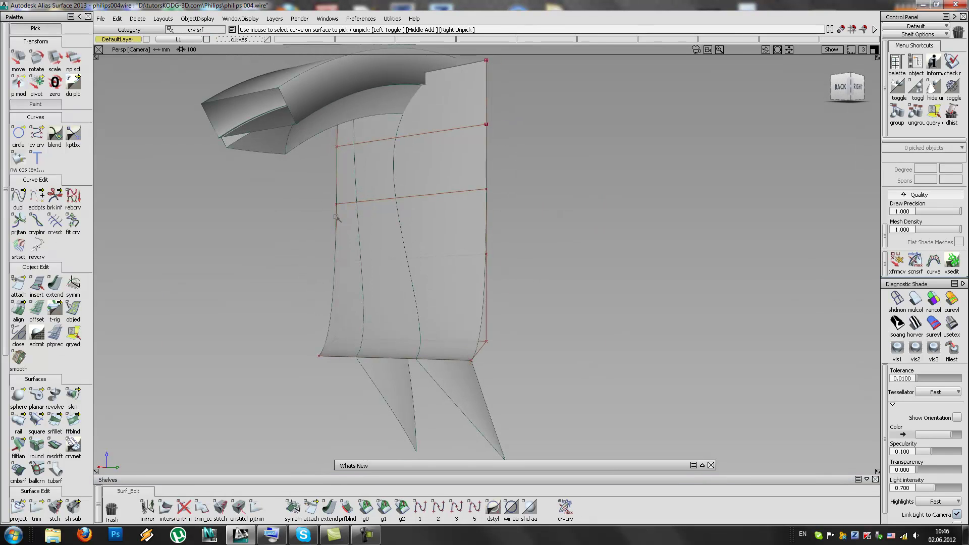
click(185, 508)
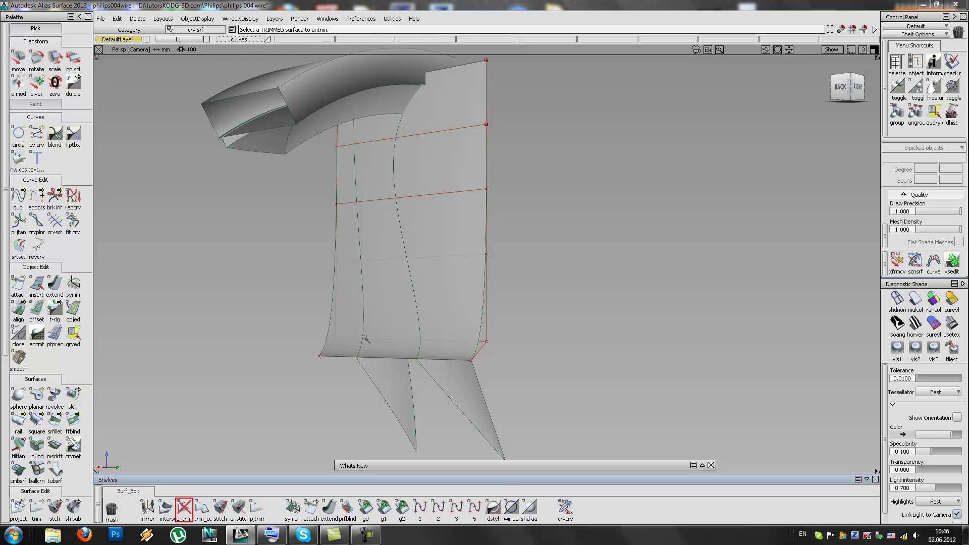
alt+shift+drag(365, 341, 229, 364)
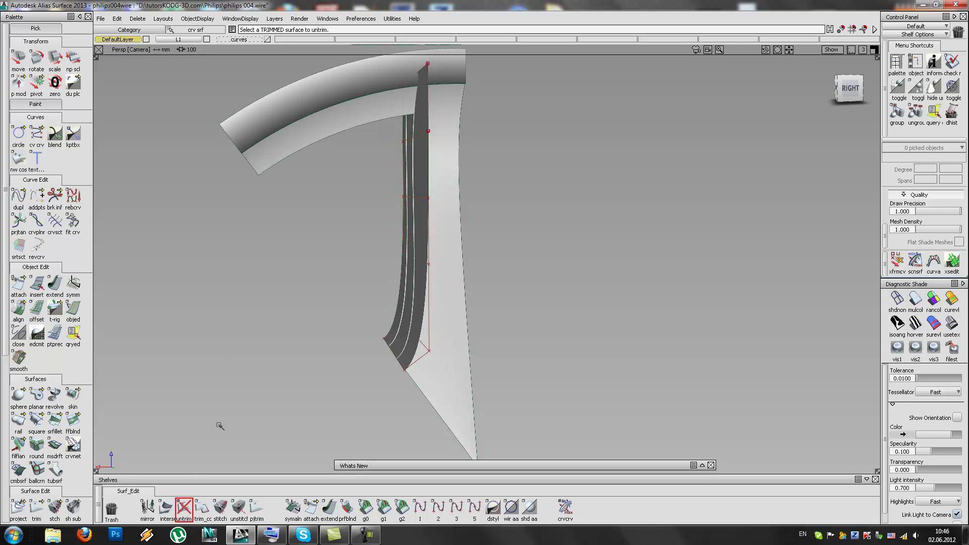
Step: Bring the hidden body and reference photo into view, examine the photo's wheel spokes, and return to the isolated spoke segment
alt+shift+right_drag(527, 228, 458, 277)
ctrl+shift+drag(459, 277, 280, 465)
click(915, 87)
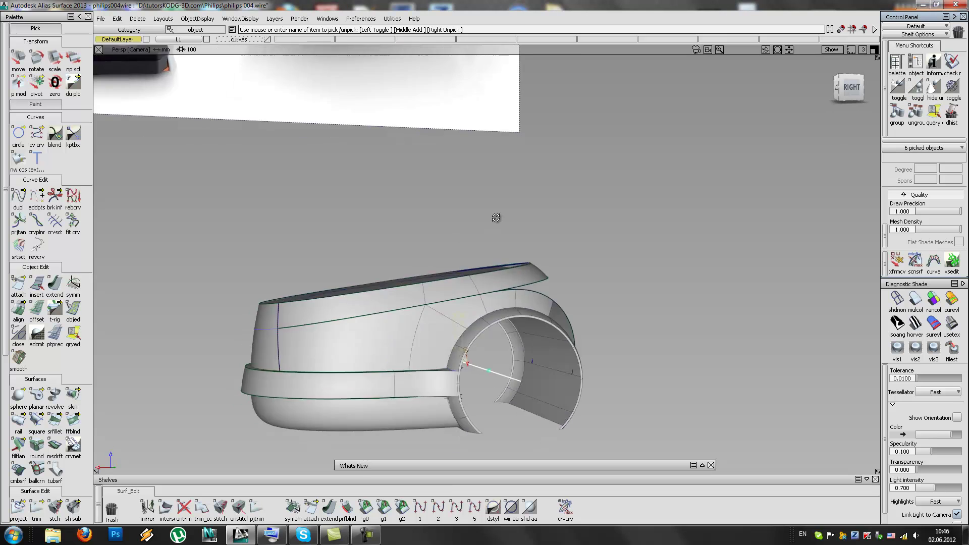
alt+shift+drag(488, 223, 474, 229)
alt+shift+middle_drag(474, 230, 565, 367)
alt+shift+drag(565, 367, 492, 338)
alt+shift+right_drag(491, 338, 462, 287)
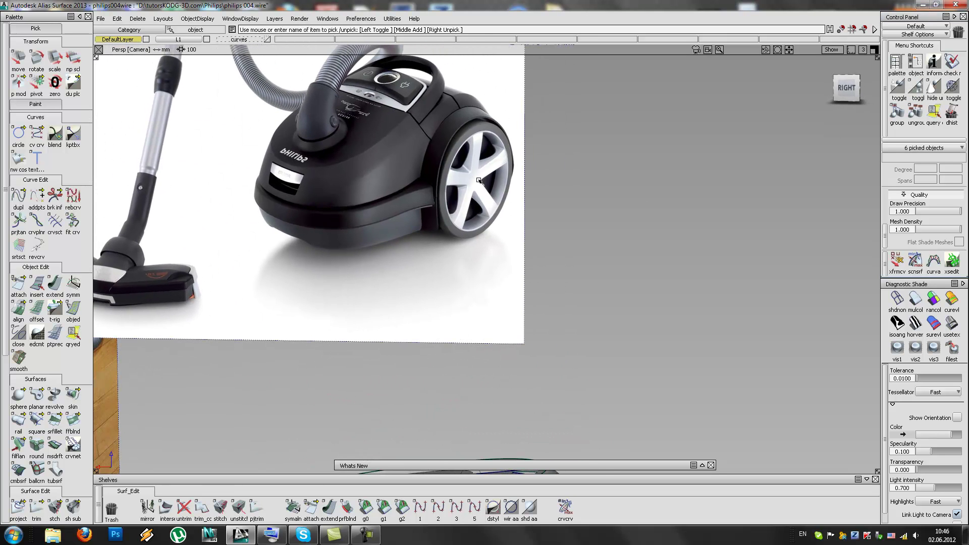
alt+shift+drag(463, 252, 397, 260)
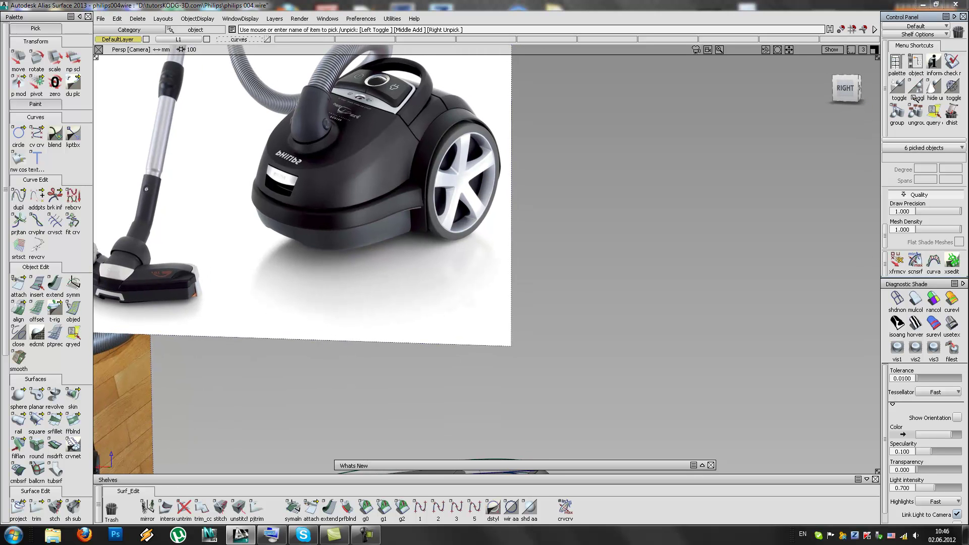
alt+shift+middle_drag(432, 283, 511, 177)
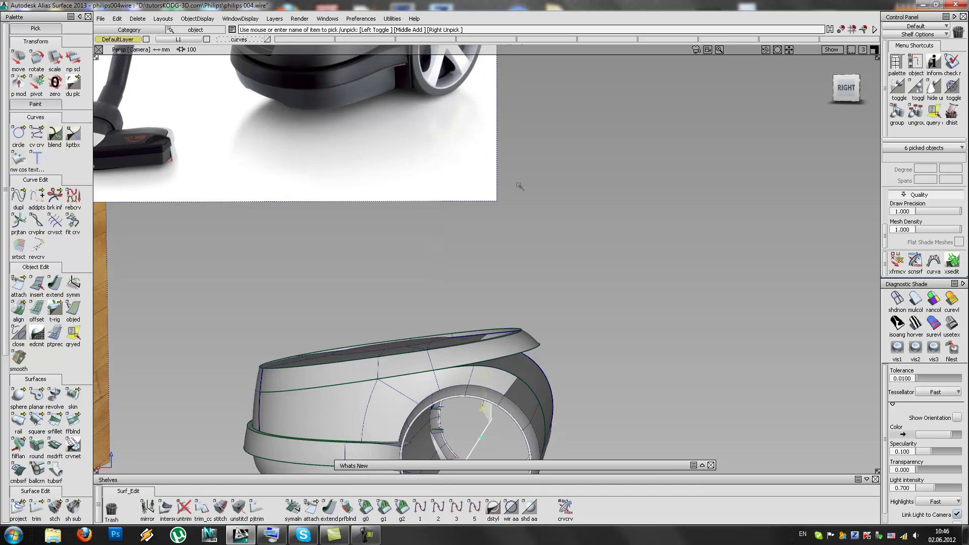
key(alt+h)
Step: Try to move picked control points of the spoke's side surface, accepting removal of its construction history, and undo the move
alt+shift+click(488, 410)
mouse_move(488, 410)
alt+shift+right_down()
mouse_move(675, 387)
mouse_move(567, 348)
mouse_move(530, 352)
alt+shift+right_up()
mouse_move(530, 352)
alt+shift+mouse_down()
mouse_move(580, 358)
mouse_move(526, 316)
mouse_move(385, 300)
mouse_move(413, 318)
alt+shift+mouse_up()
alt+shift+drag(416, 235, 677, 283)
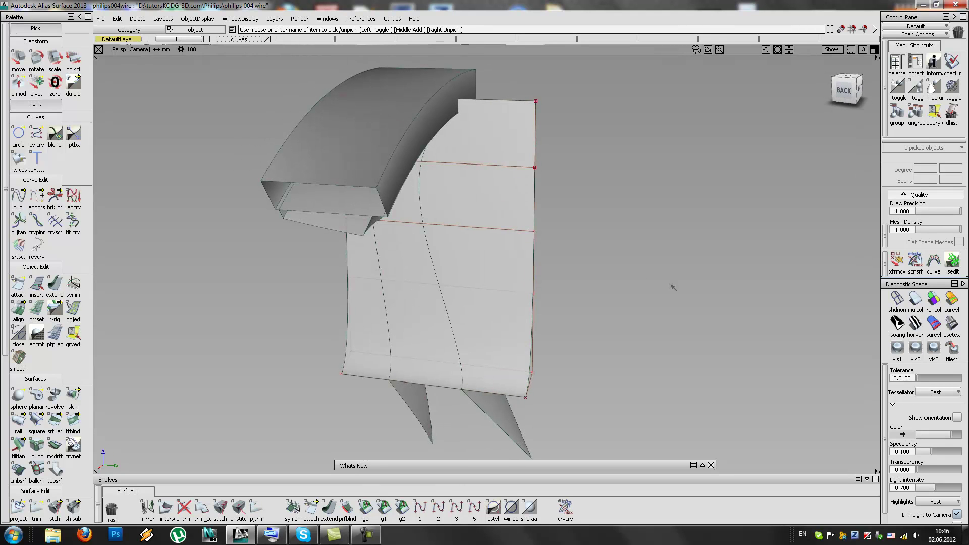
drag(522, 94, 626, 406)
ctrl+shift+right_drag(579, 439, 483, 407)
click(479, 406)
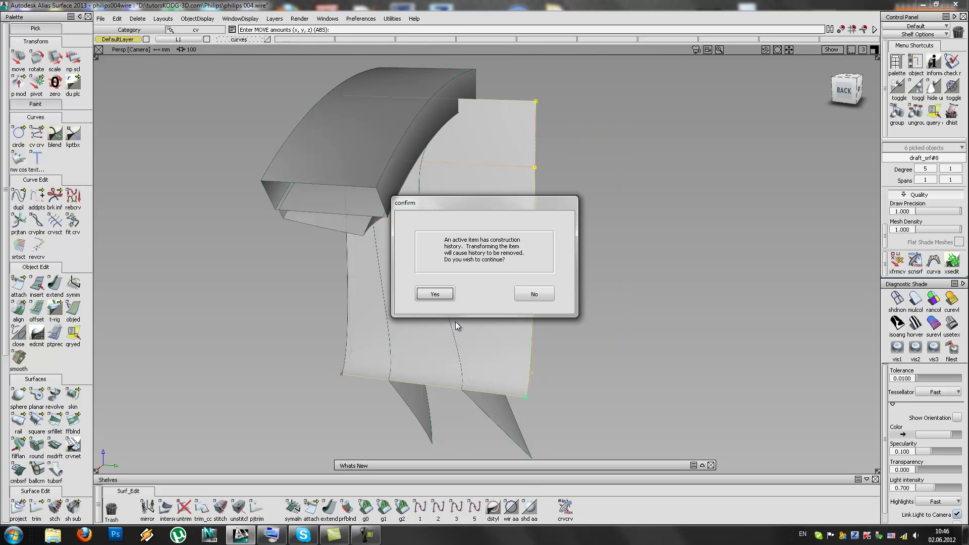
click(435, 294)
ctrl+alt+drag(486, 417, 517, 402)
key(ctrl+z)
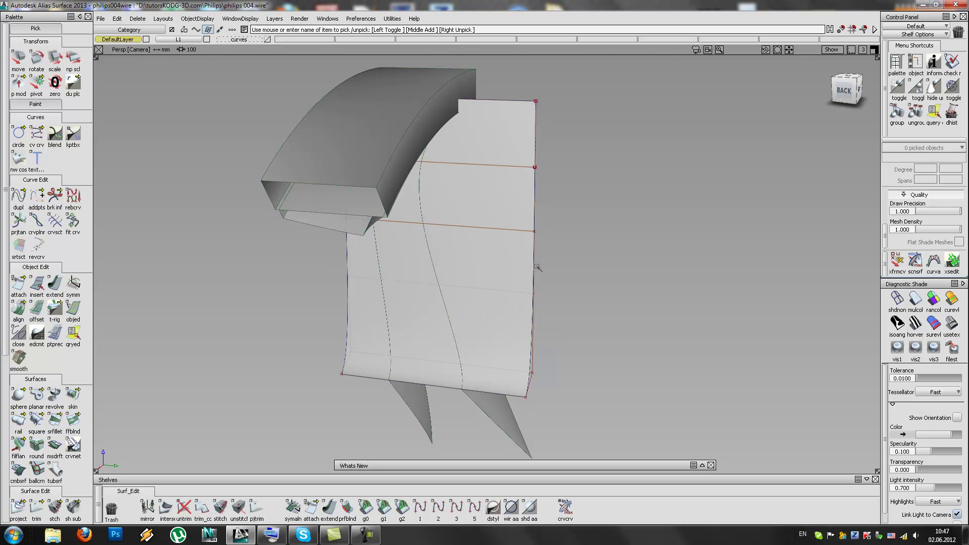
Step: Pick the curved side surface and move it sideways so its lower corner meets the corner of the spoke segment
click(917, 115)
click(546, 253)
click(535, 304)
ctrl+shift+right_drag(524, 401, 523, 376)
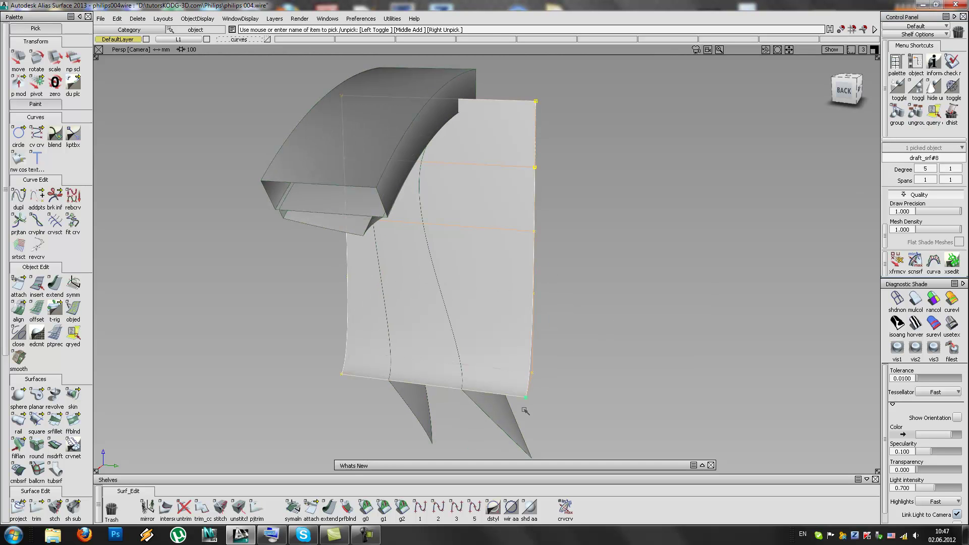
drag(483, 414, 453, 391)
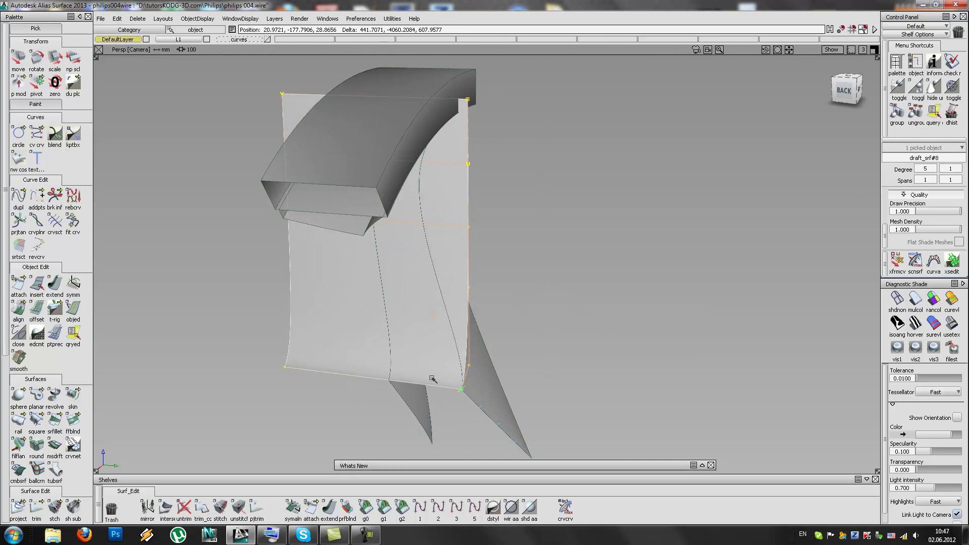
Step: Move the six control points along one long edge of the curved side surface and examine the surface's shape from the side
alt+shift+drag(543, 363, 388, 298)
alt+shift+drag(367, 209, 358, 181)
drag(320, 154, 435, 272)
drag(760, 248, 599, 316)
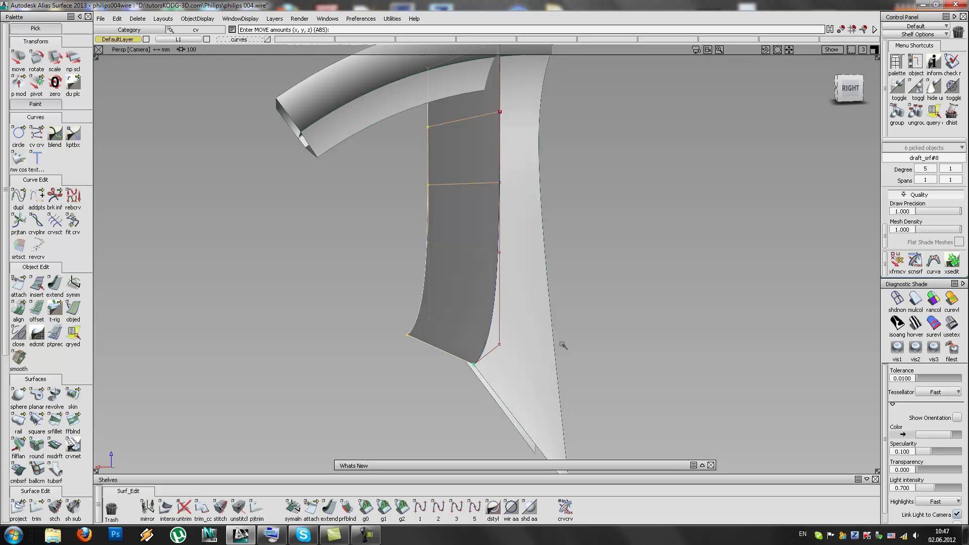
mouse_move(564, 345)
ctrl+shift+mouse_down()
mouse_move(570, 312)
mouse_move(551, 324)
ctrl+shift+mouse_up()
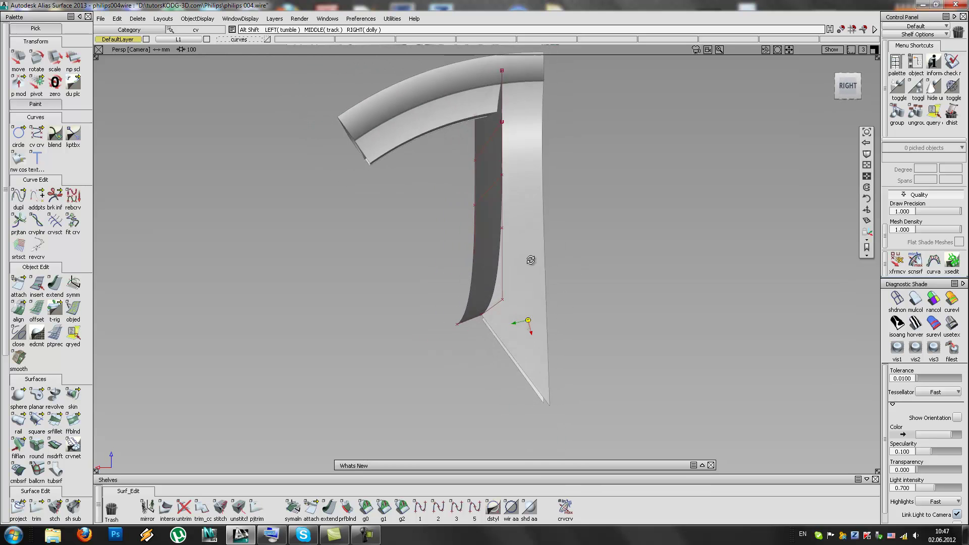
mouse_move(571, 289)
alt+shift+mouse_down()
mouse_move(676, 303)
mouse_move(560, 287)
alt+shift+mouse_up()
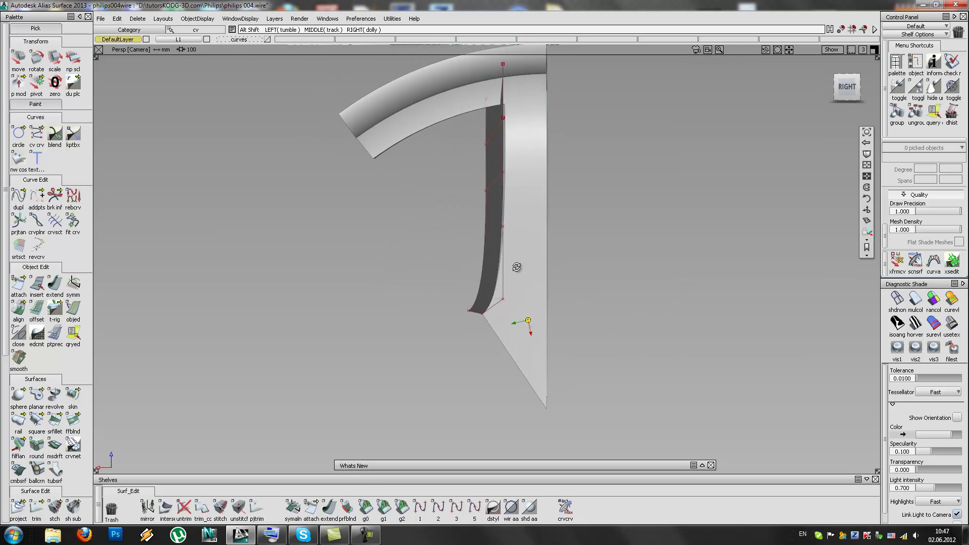
alt+shift+drag(543, 290, 535, 240)
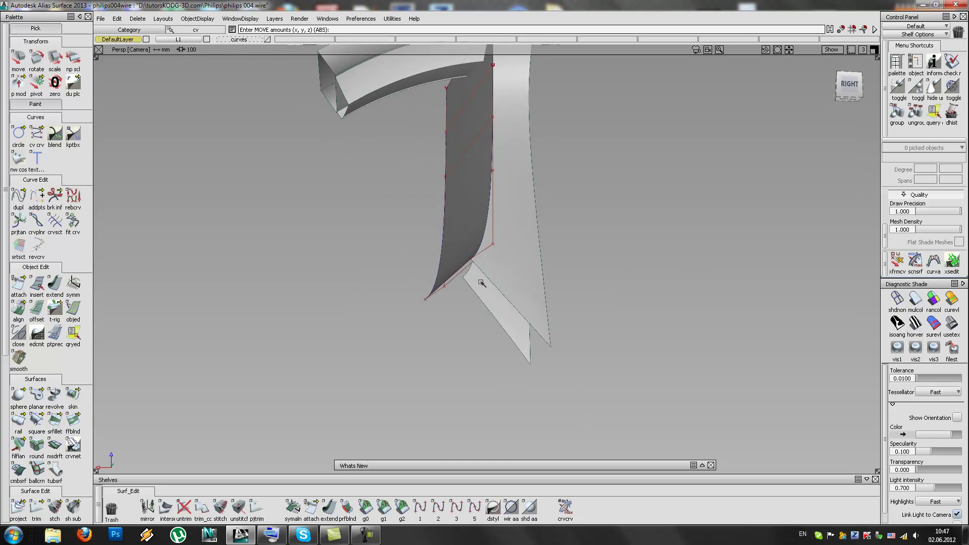
alt+shift+drag(331, 391, 403, 385)
alt+shift+drag(563, 362, 540, 364)
key(shift+alt)
Step: Raise the six control points along the side surface's long edge by about 6 mm in Z
alt+shift+drag(481, 269, 255, 152)
drag(332, 230, 368, 342)
drag(218, 264, 322, 370)
alt+shift+drag(372, 287, 123, 377)
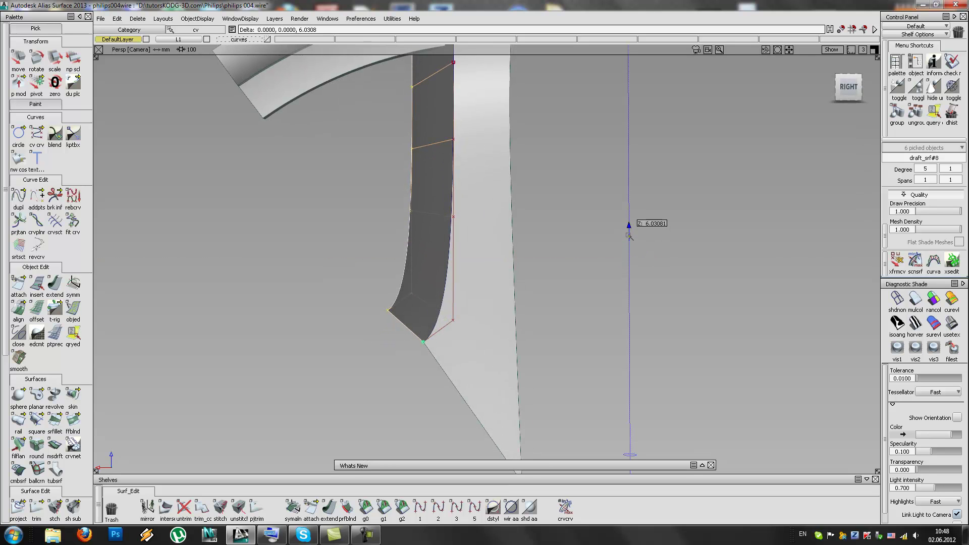
alt+shift+drag(536, 275, 536, 304)
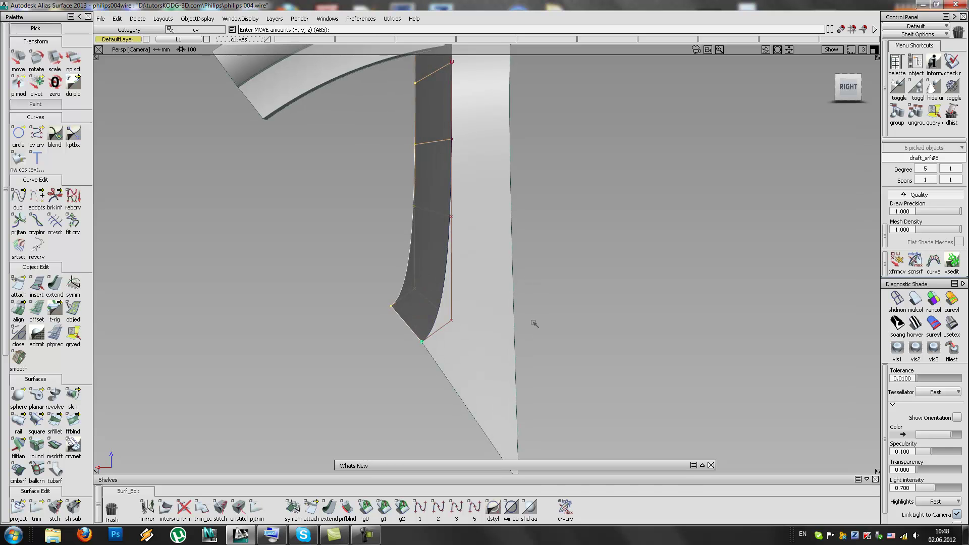
click(524, 323)
alt+shift+drag(316, 286, 586, 372)
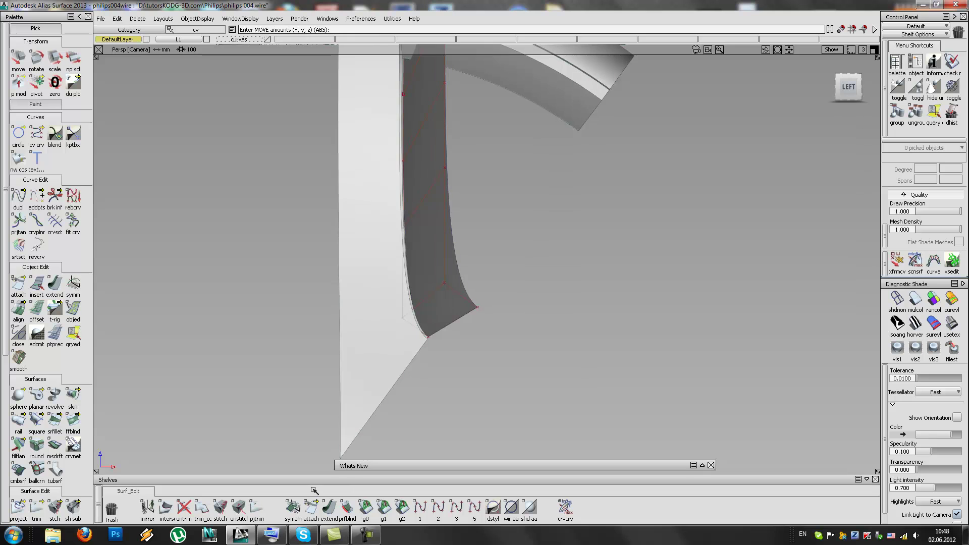
Step: Untrim the spoke segment's flat face and remove its leftover curve on surface beside the curved side surface
click(183, 507)
alt+shift+drag(386, 350, 429, 349)
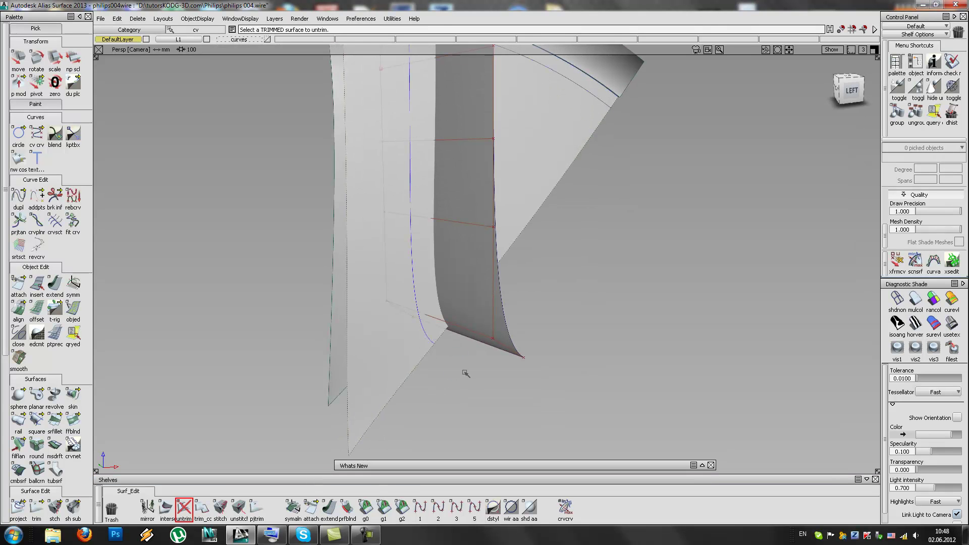
click(412, 320)
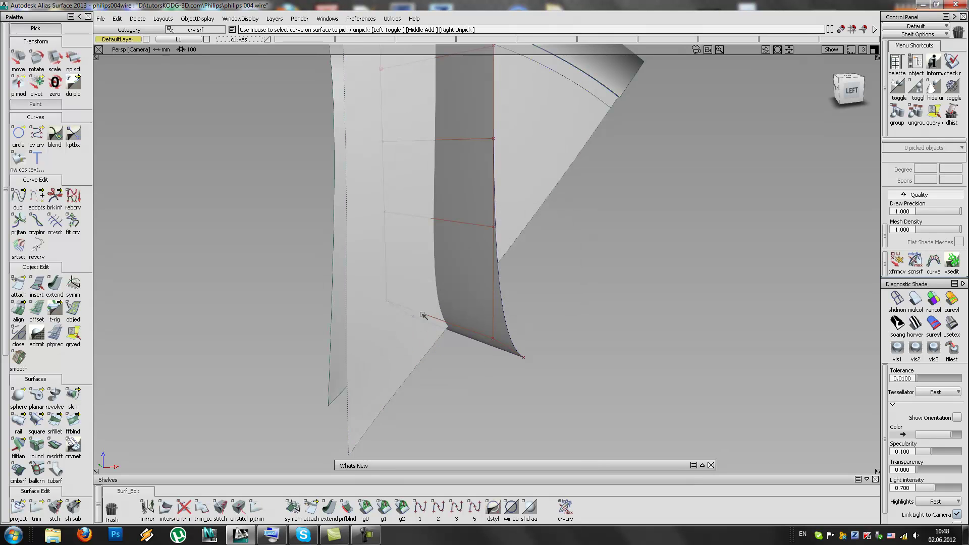
alt+shift+drag(519, 289, 489, 292)
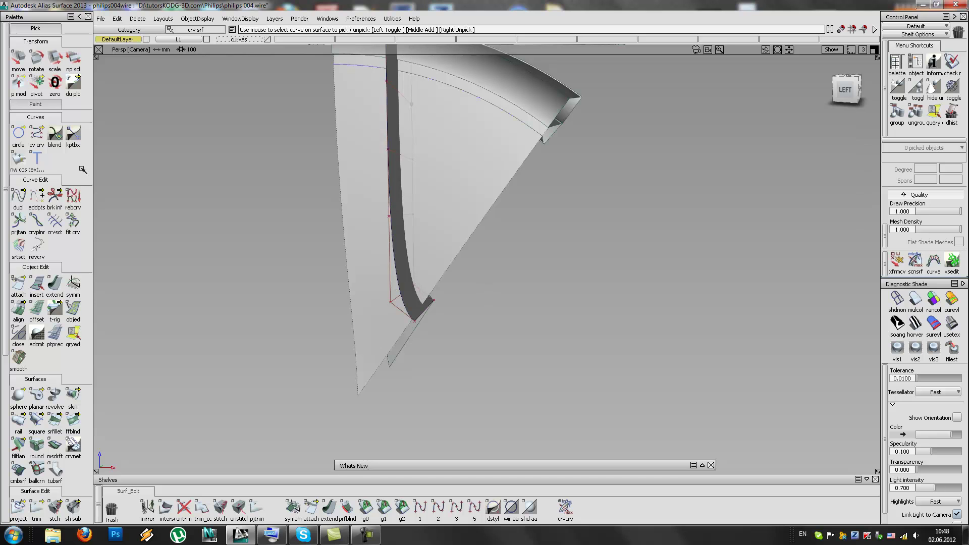
Step: Try to extend the flat spoke face from its U=0 edge by about -22.4 mm, and undo the extension
click(55, 285)
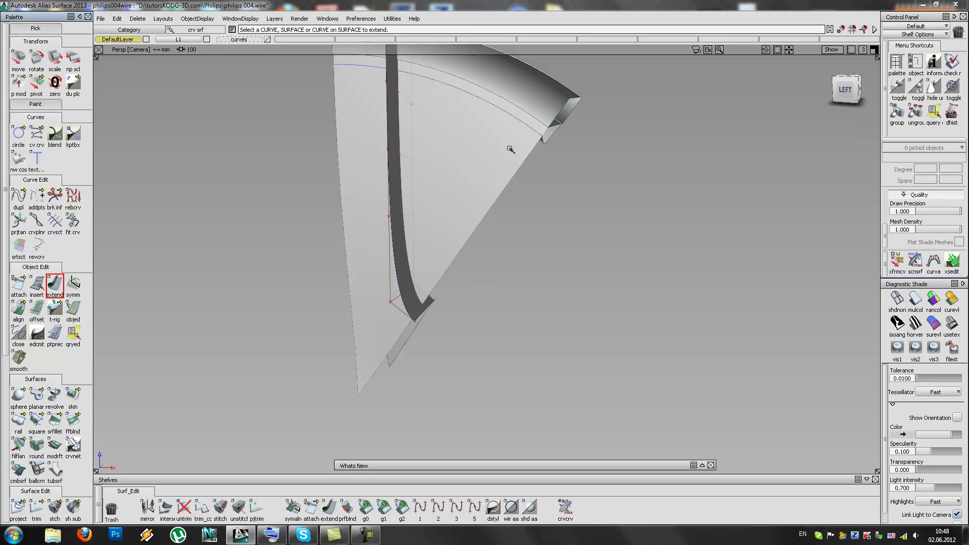
click(534, 121)
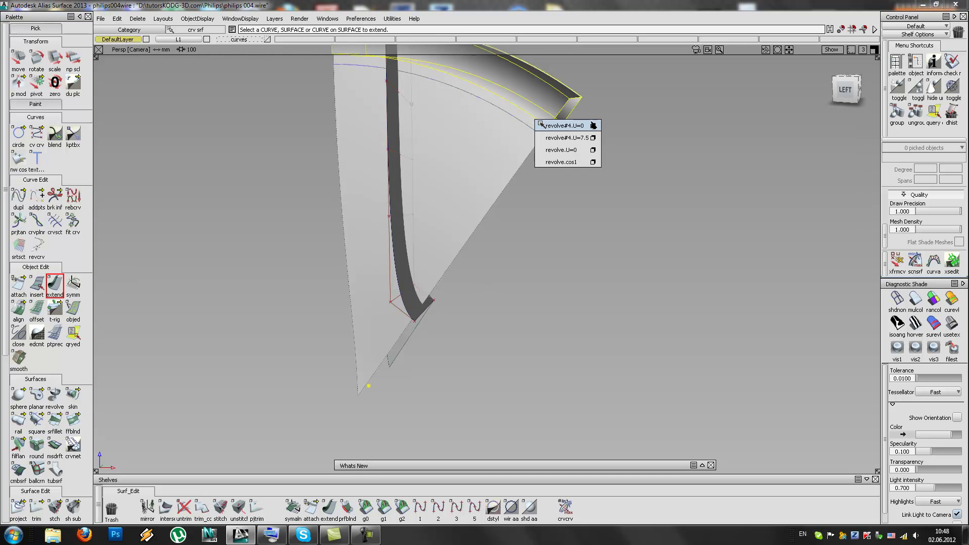
click(550, 150)
key(Return)
drag(609, 175, 570, 224)
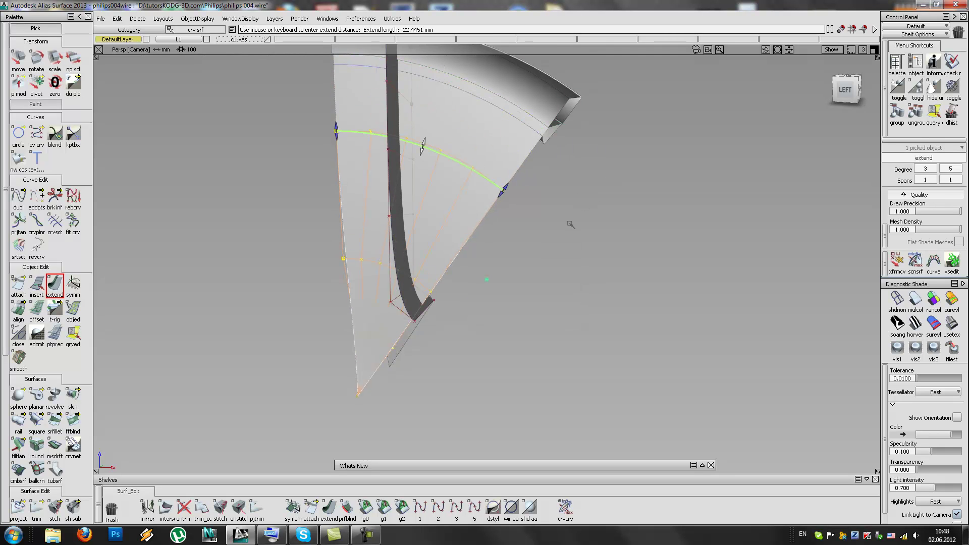
key(ctrl+z)
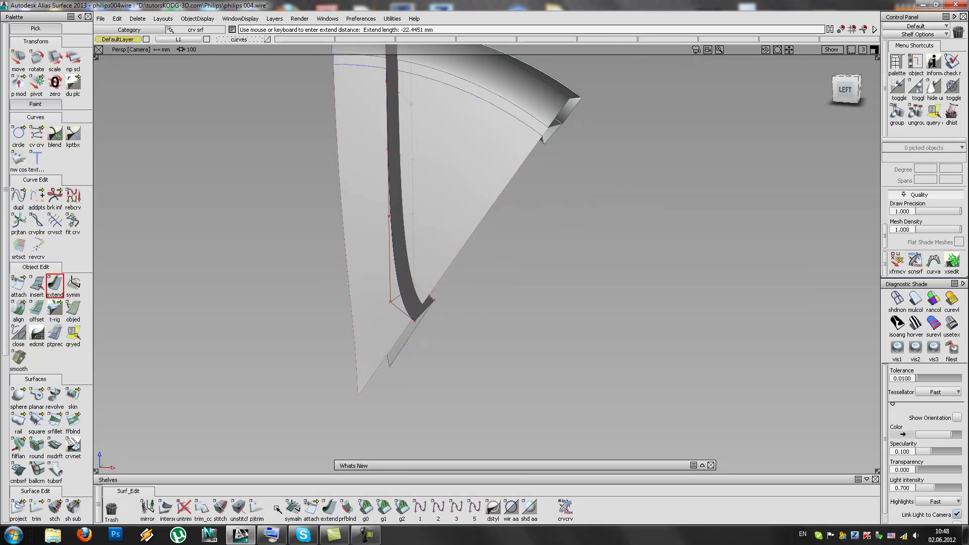
Step: Extend the flat spoke face from its revolve U=0 edge by about -68.7 mm
click(329, 506)
click(521, 116)
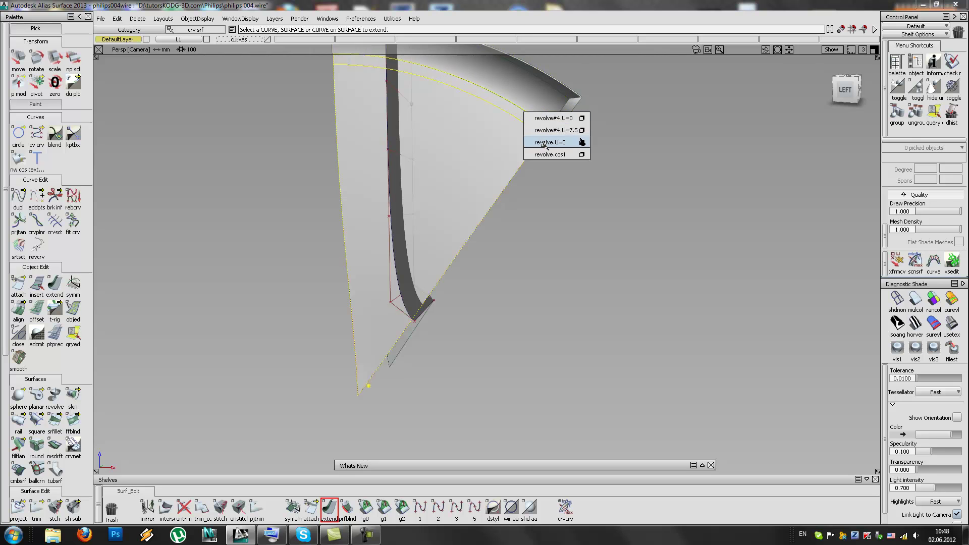
click(543, 143)
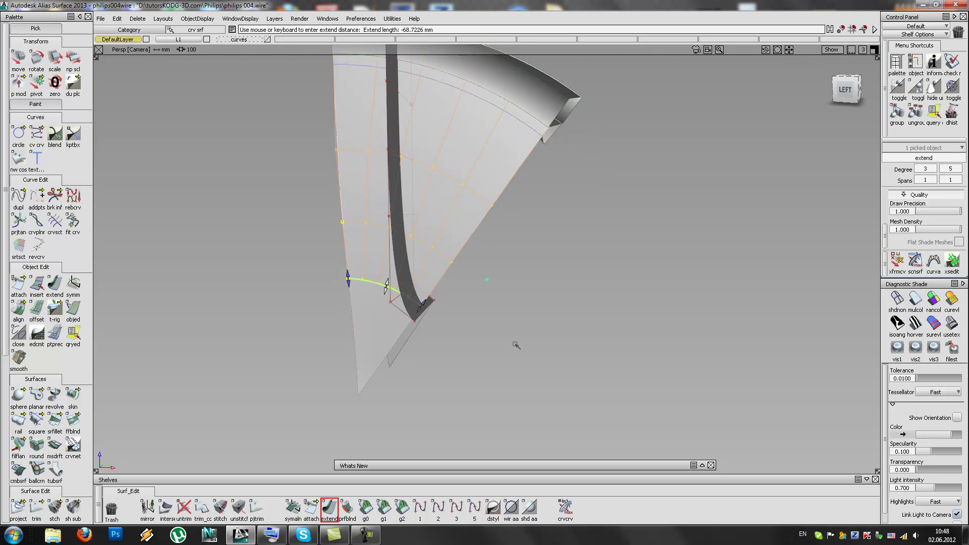
Step: Extend the V=1 side edge of the new face extension outward past the curved side surface
alt+shift+right_drag(522, 344, 460, 301)
alt+shift+drag(460, 300, 519, 323)
alt+shift+drag(534, 251, 502, 242)
click(494, 250)
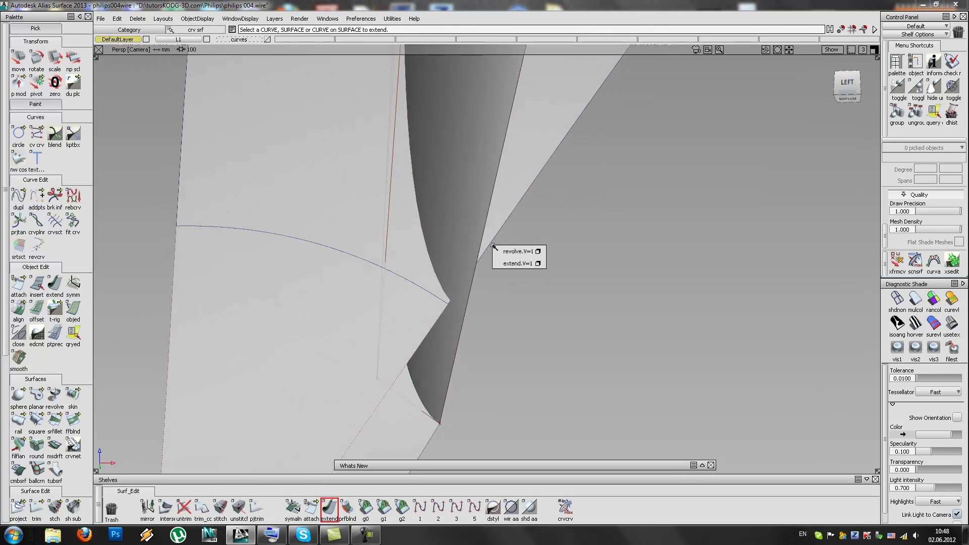
click(516, 263)
drag(574, 306, 599, 361)
click(571, 302)
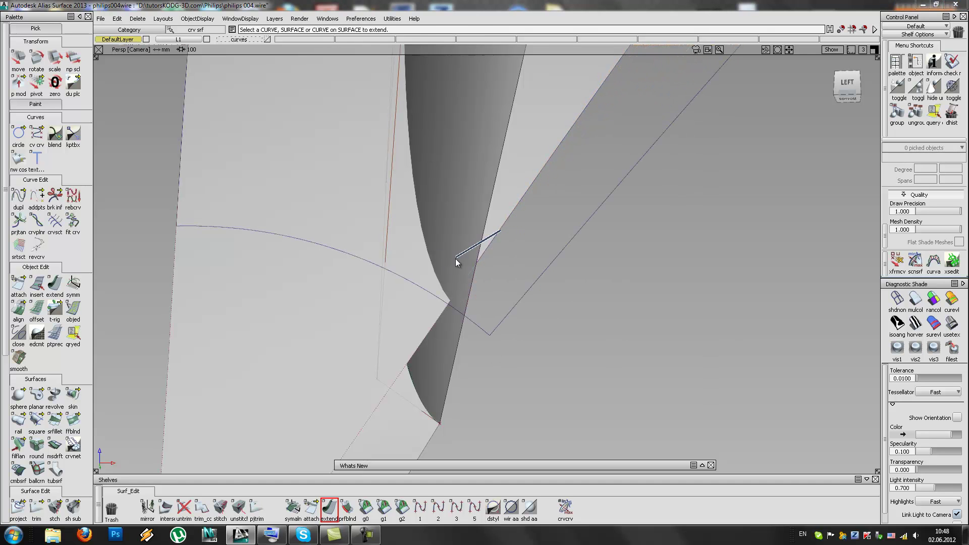
Step: Pick and delete unneeded geometry around the lower part of the spoke face and its curved side surface
ctrl+shift+drag(493, 240, 437, 267)
click(415, 281)
click(414, 283)
key(Delete)
key(Return)
drag(329, 180, 423, 335)
click(258, 232)
key(Delete)
key(Return)
Step: Extend the curved side surface from its long free edge
click(62, 277)
click(195, 327)
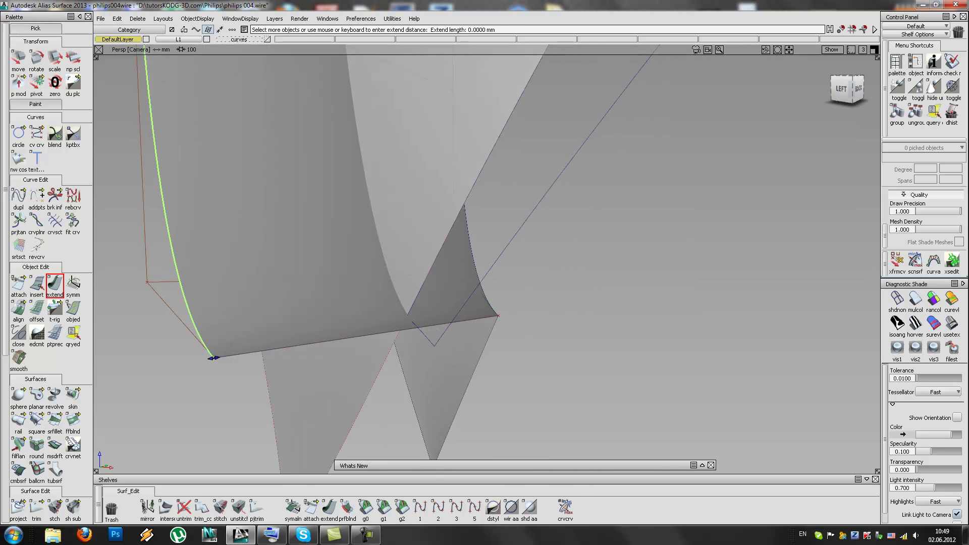
Step: Extend the curved strip surface at its lower corner, snapping the extension to the construction curve
ctrl+alt+click(425, 337)
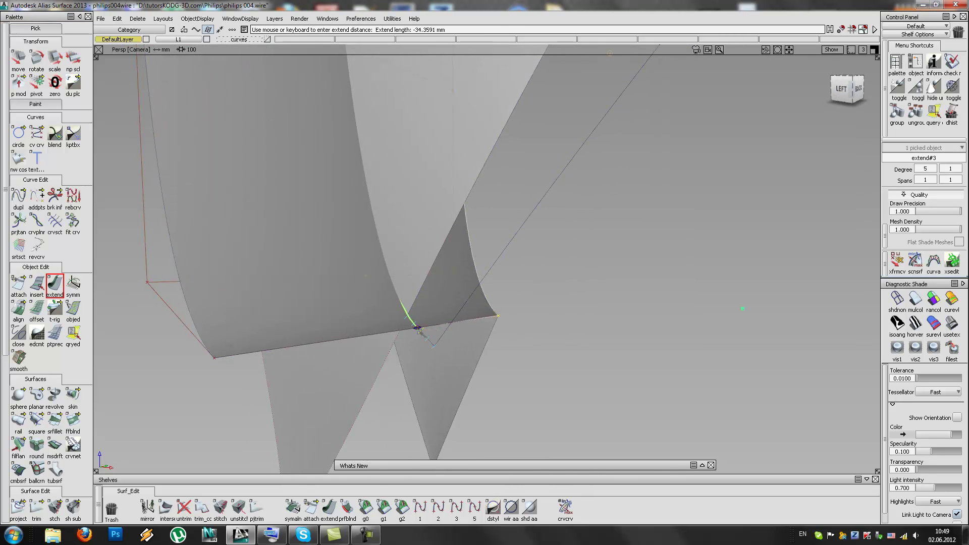
alt+shift+drag(435, 331, 262, 295)
alt+shift+drag(321, 279, 548, 340)
alt+shift+right_drag(548, 339, 575, 327)
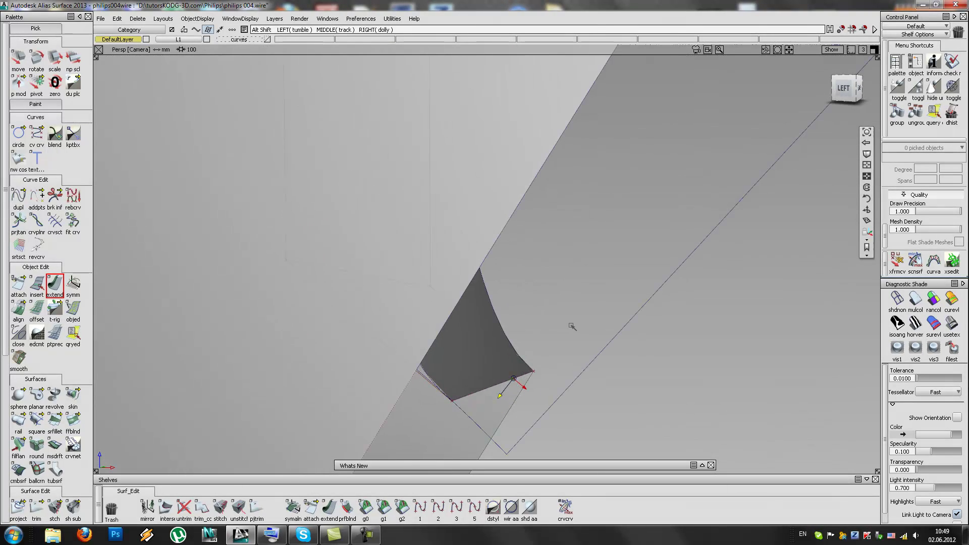
click(897, 260)
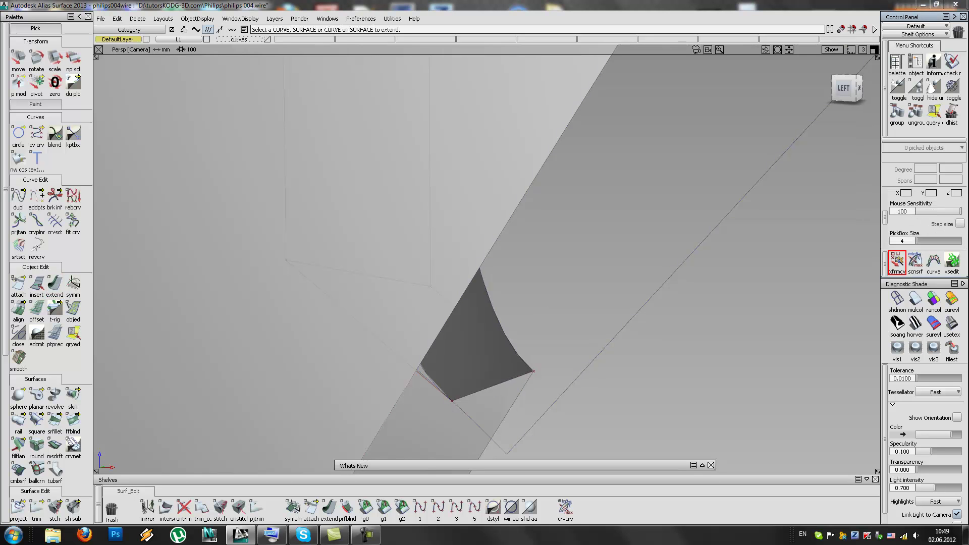
ctrl+shift+click(475, 289)
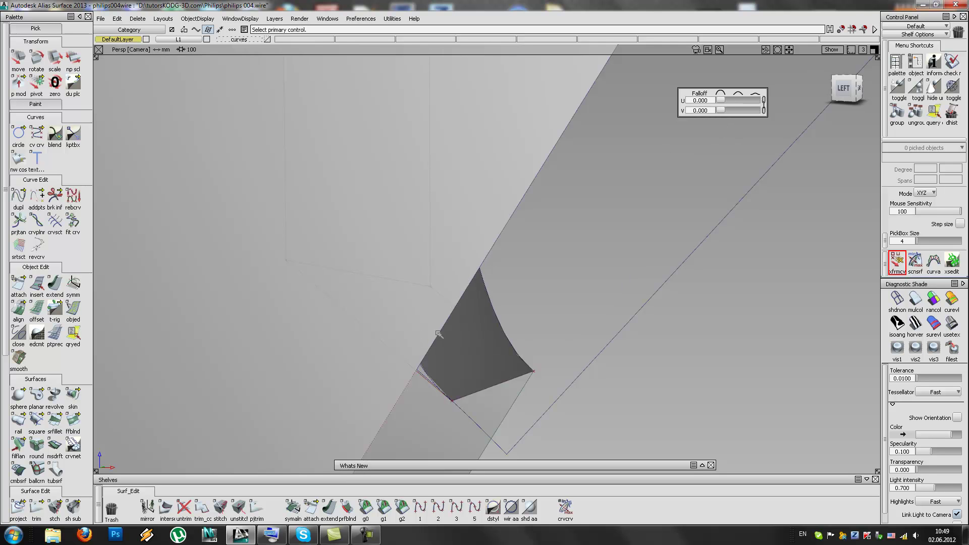
click(451, 401)
alt+shift+drag(499, 363, 356, 380)
alt+shift+right_drag(395, 322, 379, 339)
alt+shift+drag(379, 339, 355, 385)
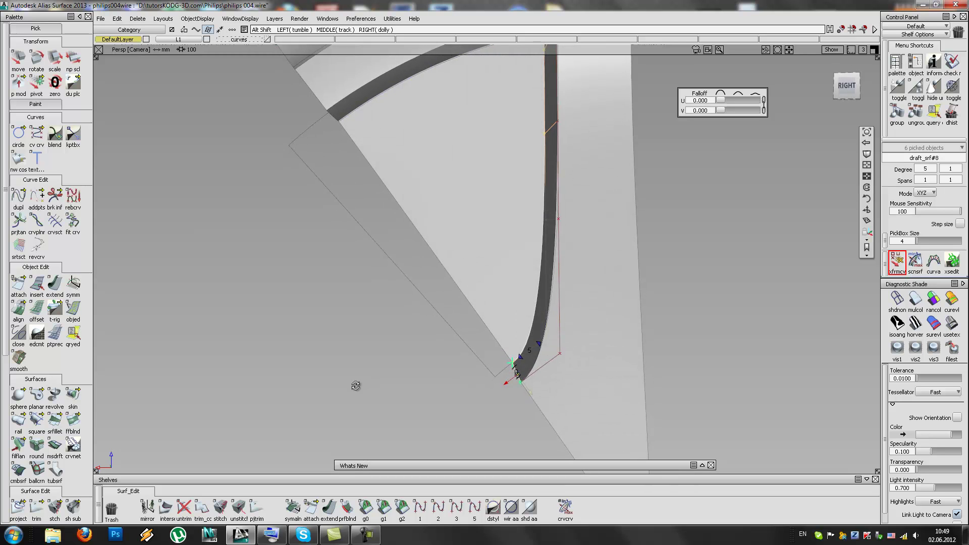
key(ctrl+z)
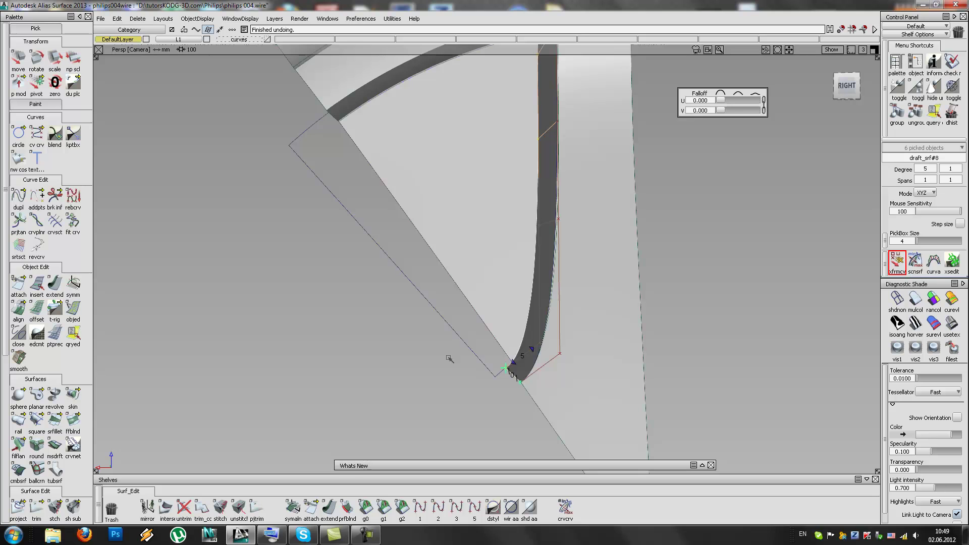
alt+shift+right_drag(575, 413, 613, 375)
key(ctrl+z)
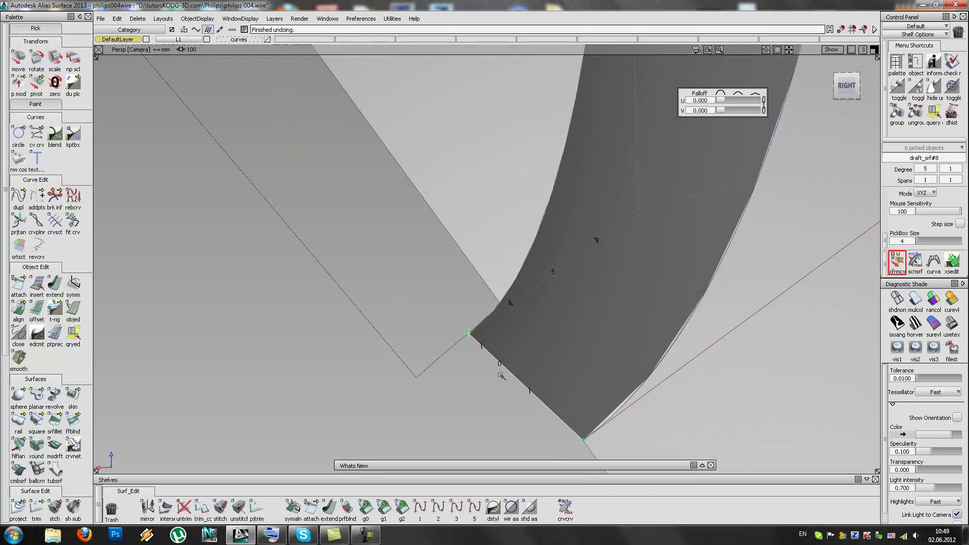
Step: Move the inner corner CV at the strip surface's lower end onto the edge of the neighbouring side surface
click(445, 305)
ctrl+shift+drag(446, 304, 484, 321)
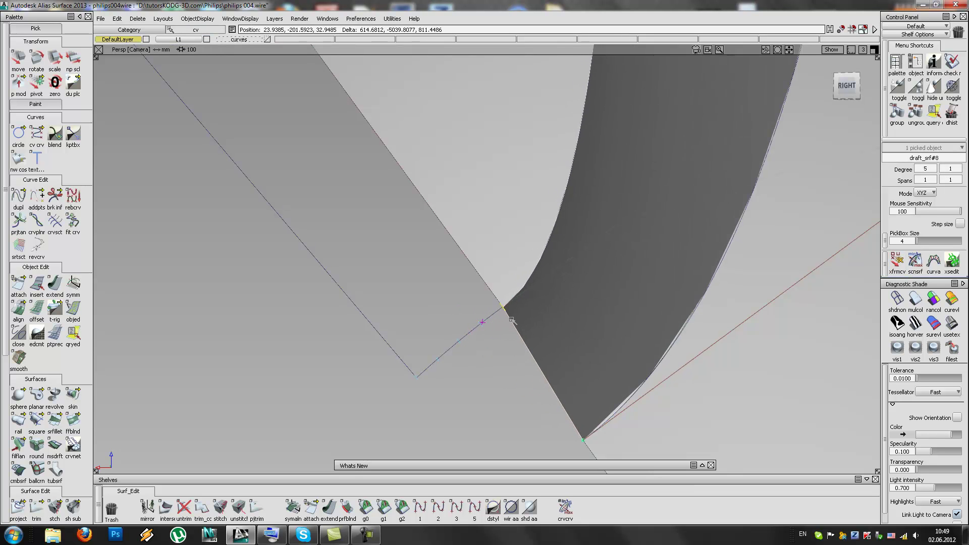
alt+shift+right_drag(554, 298, 534, 317)
alt+shift+drag(534, 318, 597, 320)
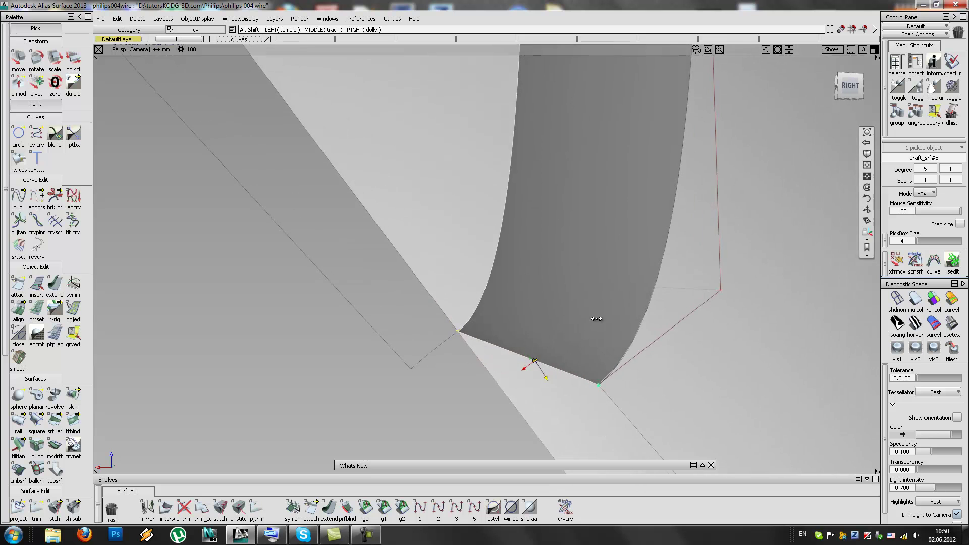
click(425, 291)
alt+shift+drag(425, 291, 722, 304)
alt+shift+drag(409, 305, 553, 348)
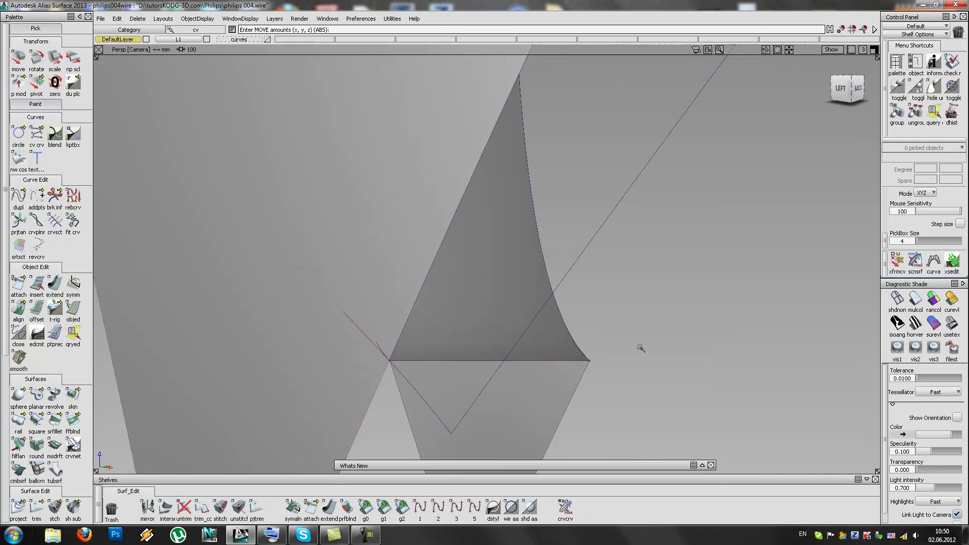
Step: Draw a degree 1 curve from the strip's lower corner to the position of its adjacent CV
click(420, 509)
click(390, 361)
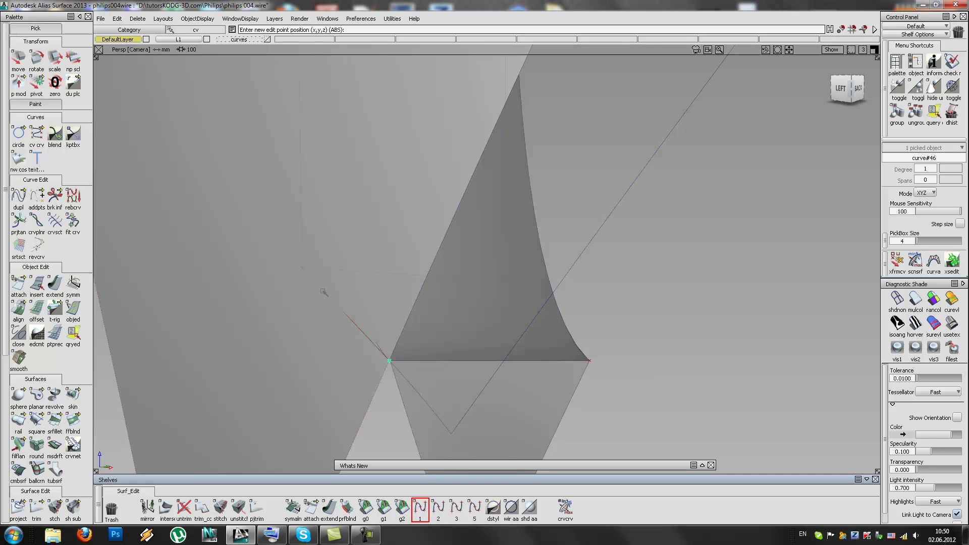
click(300, 280)
Step: Align the new straight curve to the construction line at the strip's lower corner with G1 Tangent continuity
double_click(18, 308)
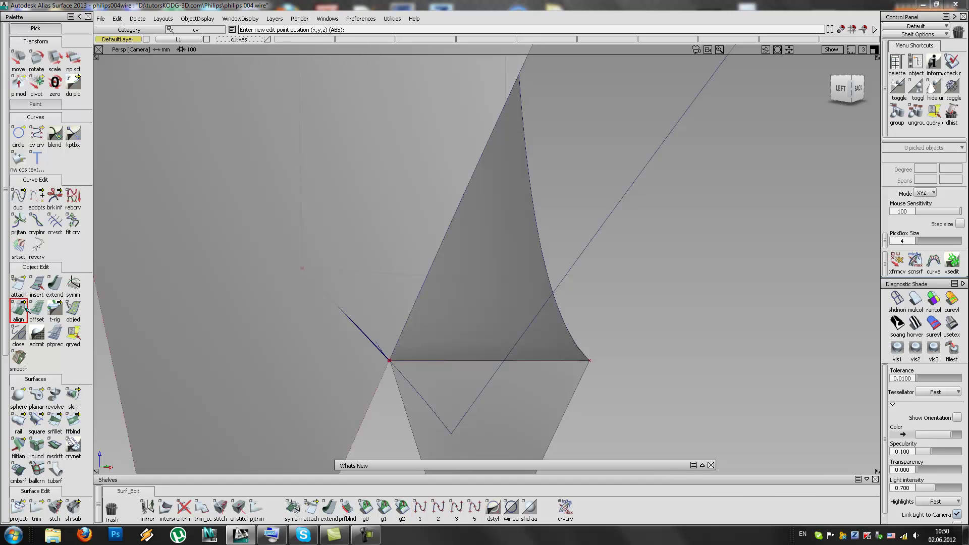
click(768, 121)
click(762, 133)
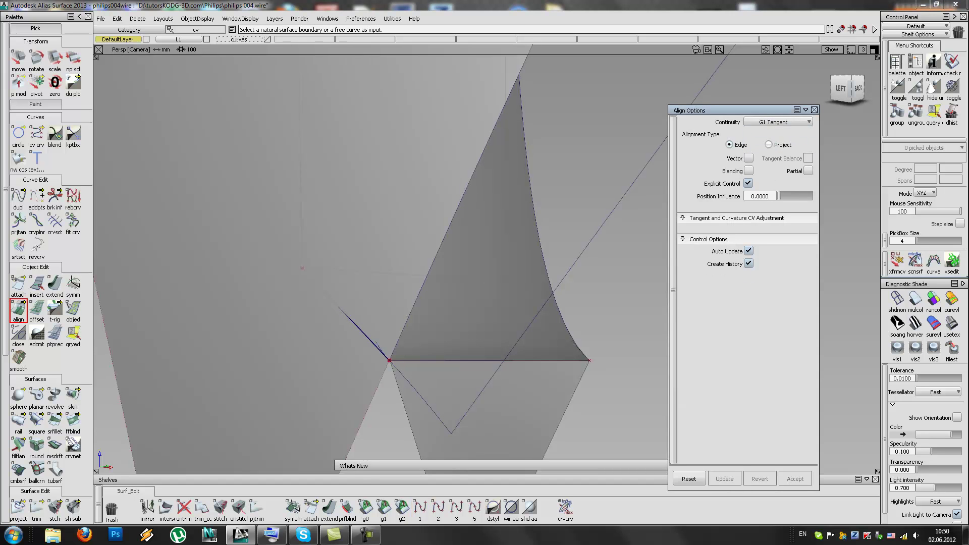
click(366, 341)
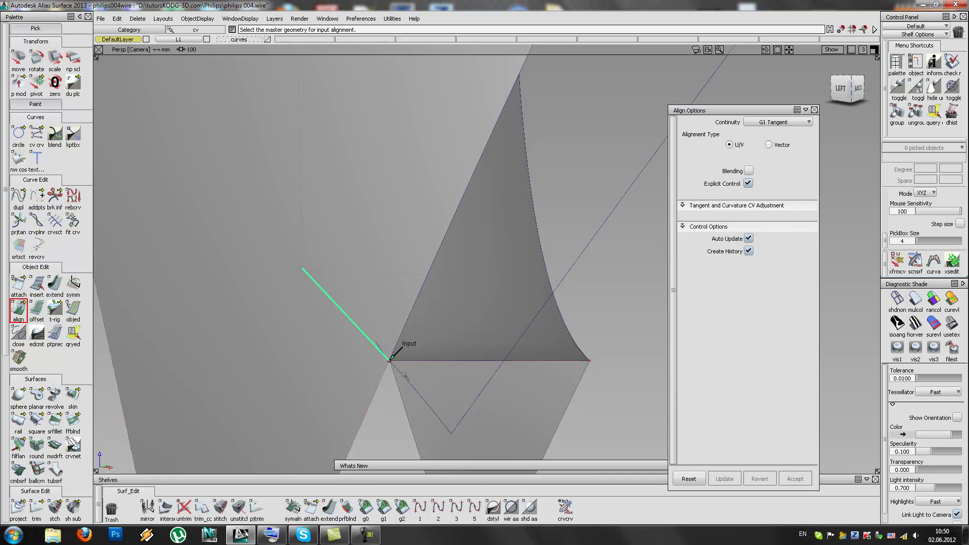
click(403, 376)
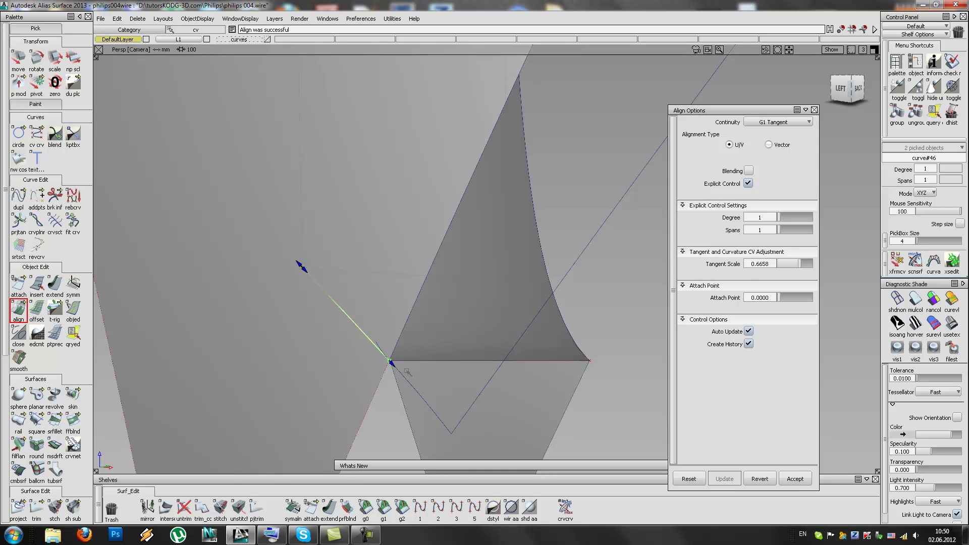
Step: Move the strip surface's CV next to the lower corner onto the end of the aligned helper curve
ctrl+shift+drag(332, 366, 328, 256)
alt+shift+right_drag(301, 270, 398, 249)
ctrl+shift+drag(398, 249, 298, 251)
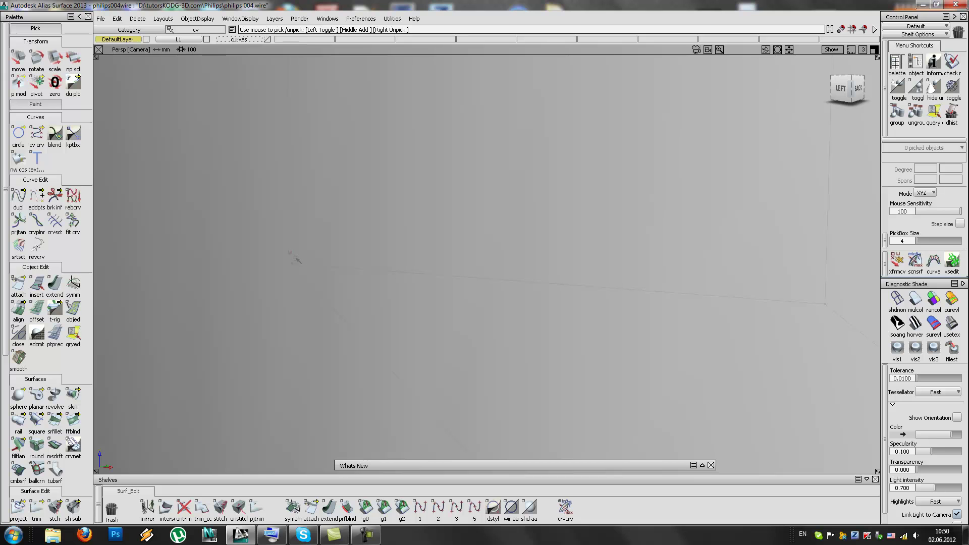
click(272, 251)
click(898, 303)
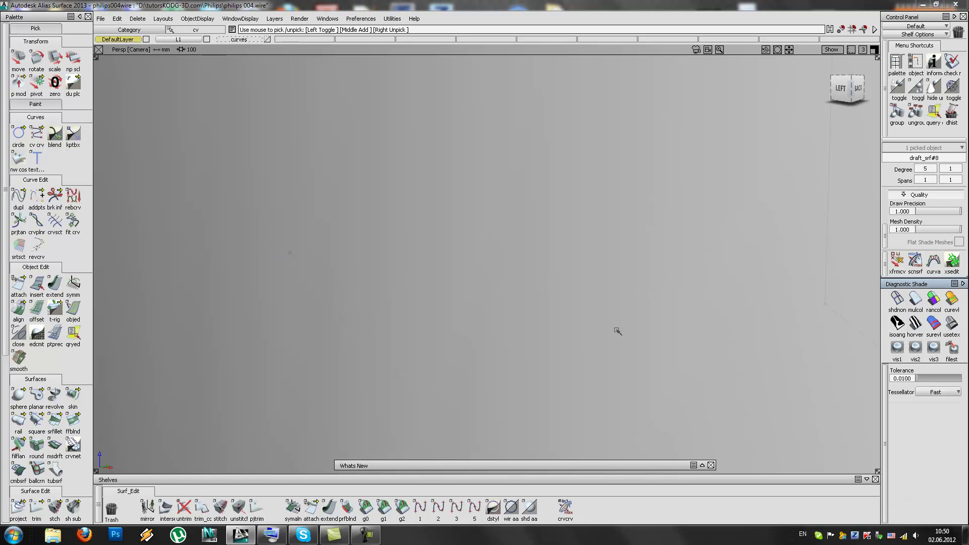
ctrl+shift+drag(346, 359, 345, 322)
click(898, 299)
mouse_move(244, 263)
ctrl+shift+mouse_down()
mouse_move(281, 269)
mouse_move(281, 250)
ctrl+shift+mouse_up()
click(287, 264)
Step: Delete the helper curves used for the tangent alignment at the strip's lower end
ctrl+shift+drag(284, 235, 323, 271)
click(365, 328)
key(Delete)
key(Return)
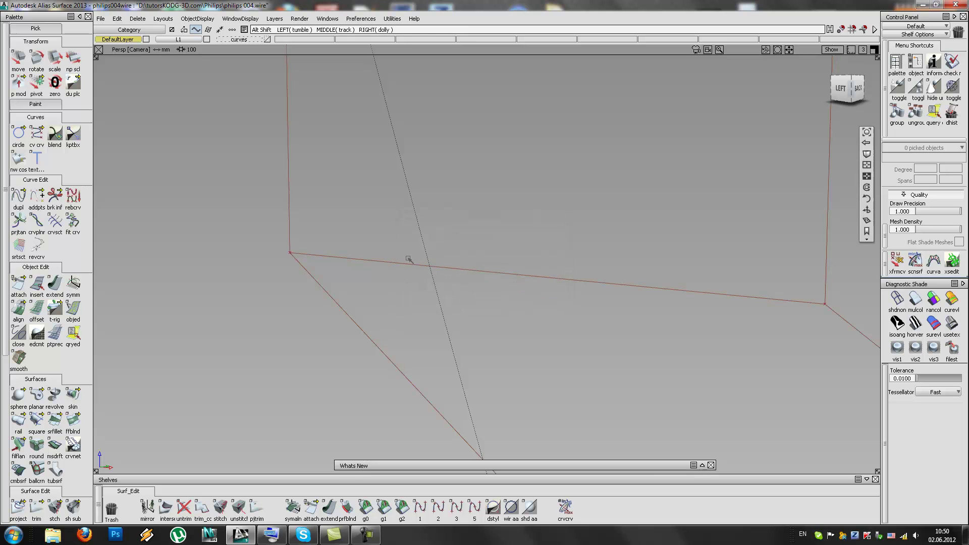
alt+shift+drag(411, 264, 452, 341)
click(423, 363)
key(Delete)
key(Return)
Step: Turn the multi-color diagnostic shading back on for the surfaces
alt+shift+right_drag(448, 341, 576, 305)
alt+shift+drag(576, 304, 266, 298)
alt+shift+right_drag(266, 298, 316, 288)
alt+shift+middle_drag(316, 288, 324, 332)
alt+shift+right_drag(325, 332, 649, 340)
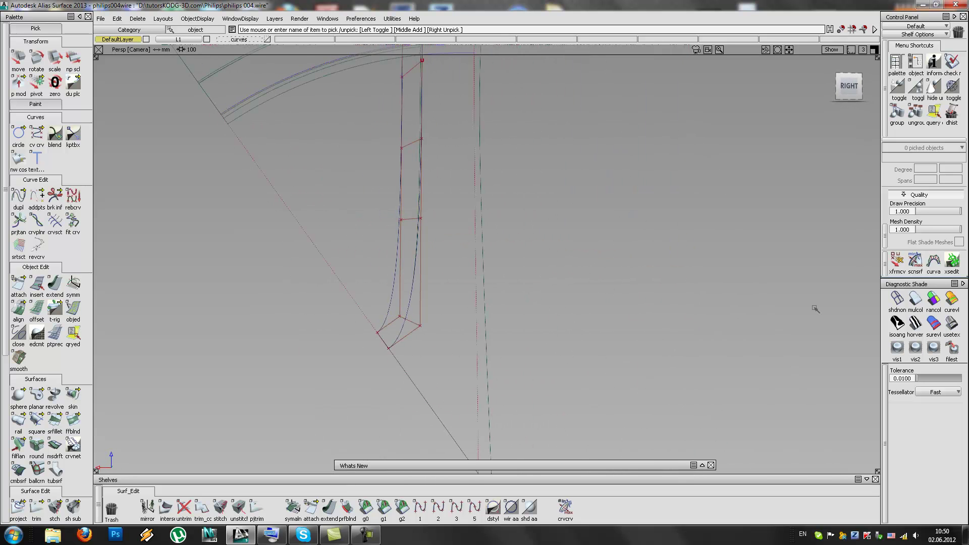
click(915, 300)
mouse_move(431, 298)
alt+shift+mouse_down()
mouse_move(666, 323)
mouse_move(588, 294)
mouse_move(437, 281)
mouse_move(452, 298)
mouse_move(411, 292)
mouse_move(619, 318)
mouse_move(380, 316)
mouse_move(388, 305)
alt+shift+mouse_up()
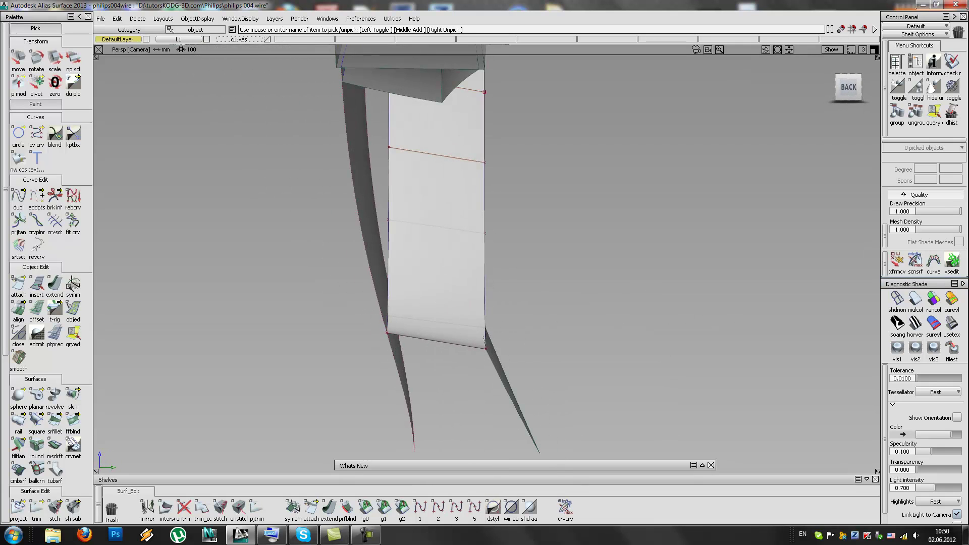
click(54, 285)
alt+shift+drag(389, 180, 535, 364)
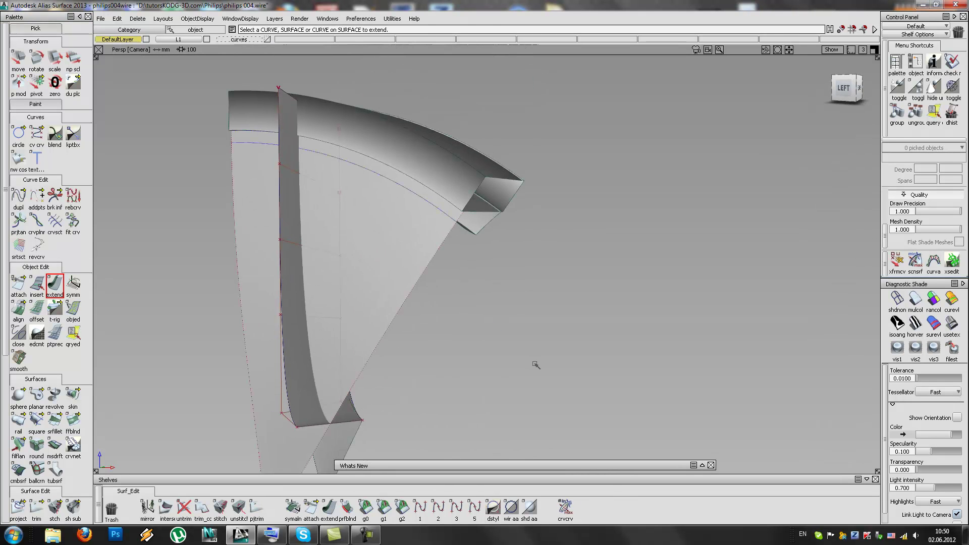
alt+shift+drag(422, 242, 158, 259)
alt+shift+right_drag(158, 260, 256, 289)
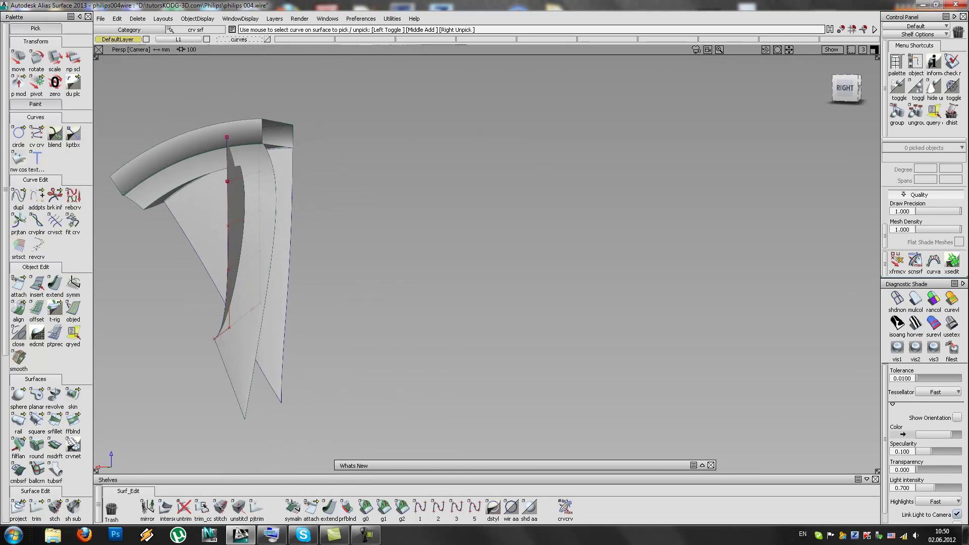
Step: Untrim the side surfaces crossed by the strip and delete their curves on surface
click(184, 506)
alt+shift+drag(324, 303, 222, 389)
ctrl+shift+drag(292, 391, 303, 404)
drag(303, 404, 85, 48)
key(Delete)
key(Return)
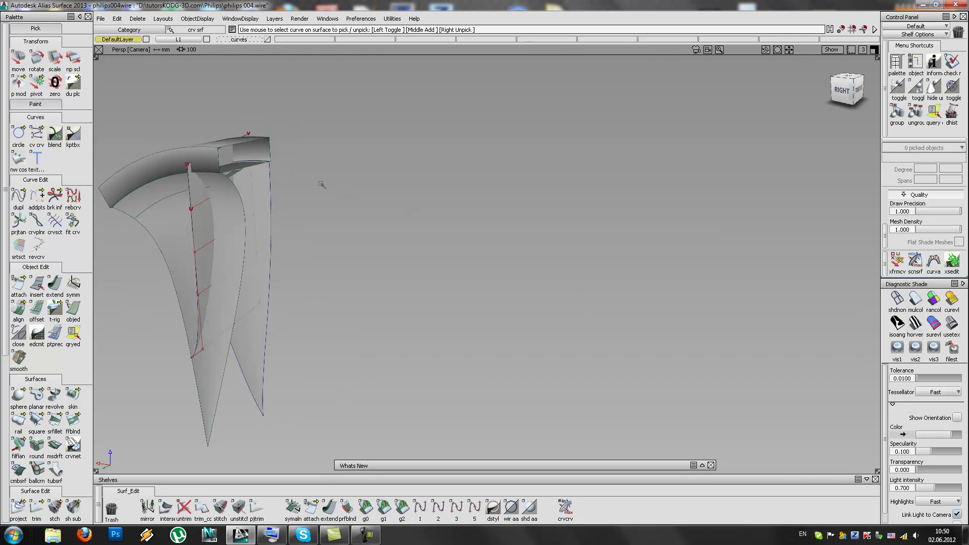
Step: Hide the CV and hull display of the strip surface
ctrl+shift+drag(248, 207, 222, 199)
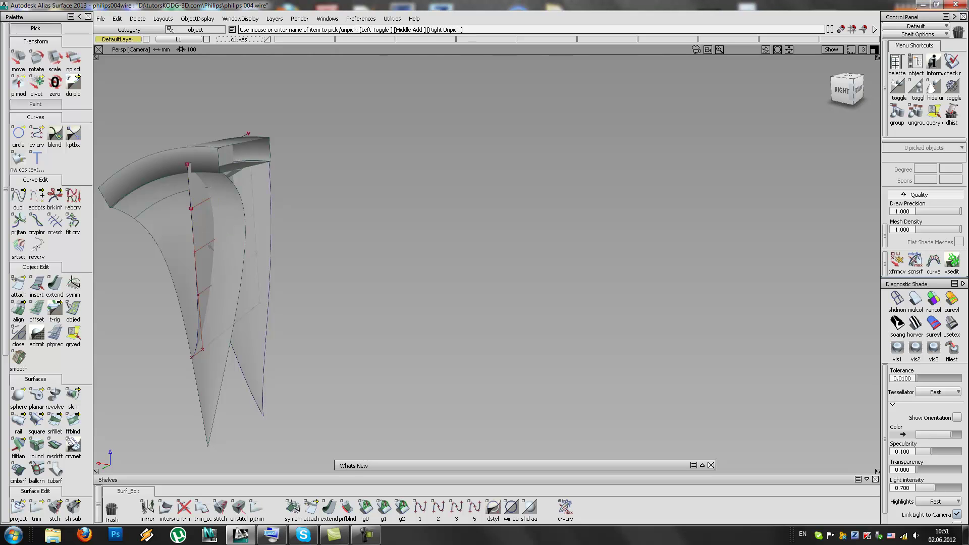
click(212, 222)
ctrl+shift+right_drag(234, 222, 222, 243)
mouse_move(233, 217)
ctrl+shift+mouse_down()
mouse_move(233, 182)
mouse_move(239, 217)
ctrl+shift+mouse_up()
alt+shift+right_drag(240, 217, 202, 222)
alt+shift+middle_drag(201, 222, 264, 183)
alt+shift+drag(202, 212, 279, 251)
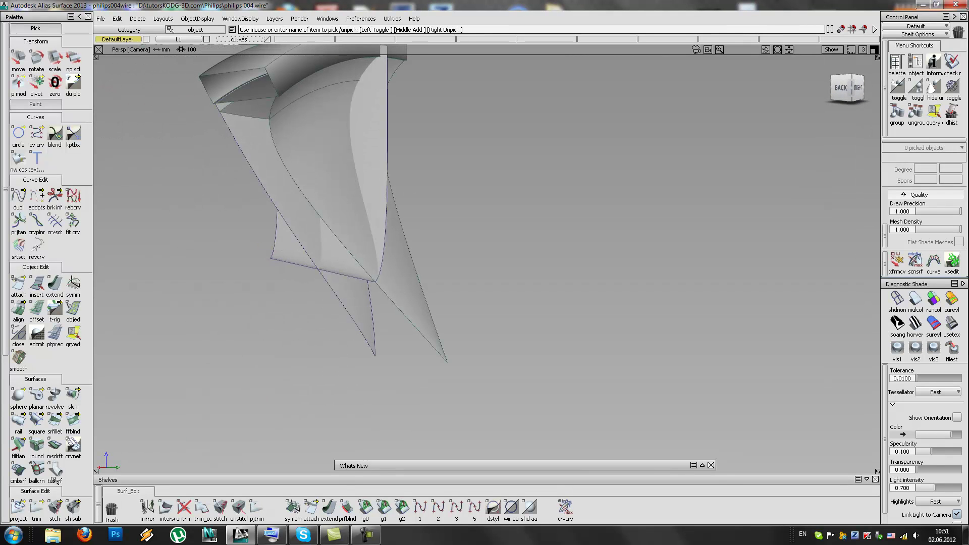
Step: Trim the first side surface with 3D trimming and the Intersect method, keeping the band under the arch and the region outside the strip
click(37, 507)
click(778, 151)
alt+shift+drag(378, 203, 115, 217)
alt+shift+middle_drag(116, 217, 140, 247)
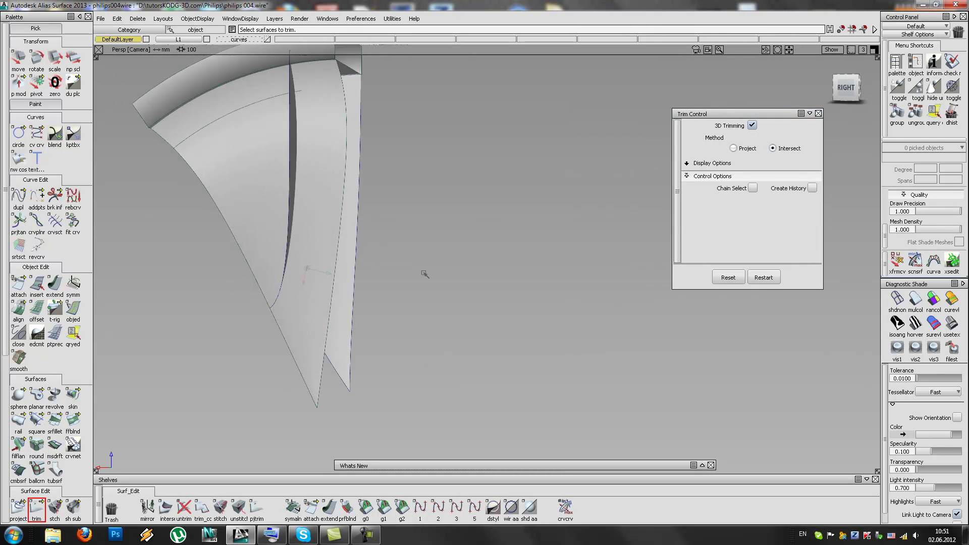
alt+shift+drag(434, 268, 288, 375)
click(275, 390)
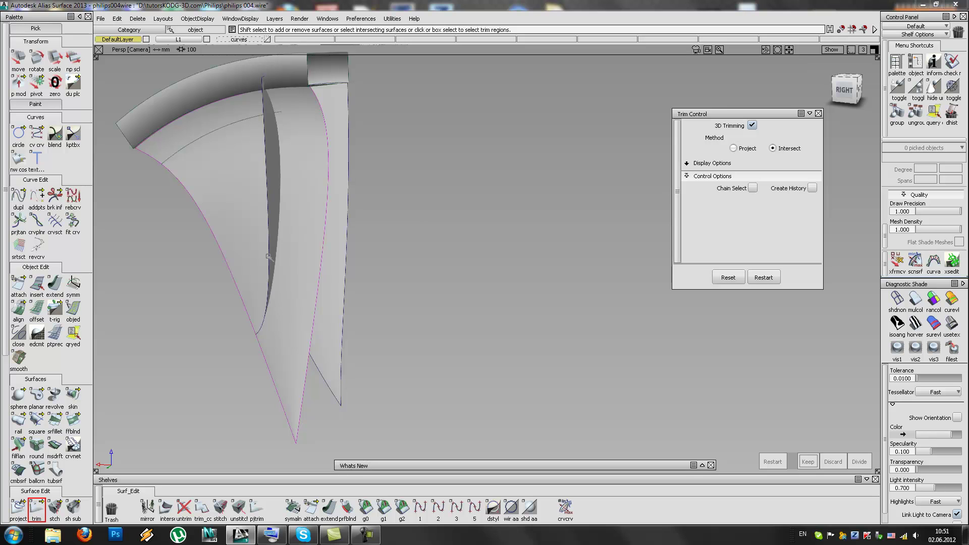
click(238, 162)
drag(240, 162, 305, 189)
drag(293, 241, 221, 119)
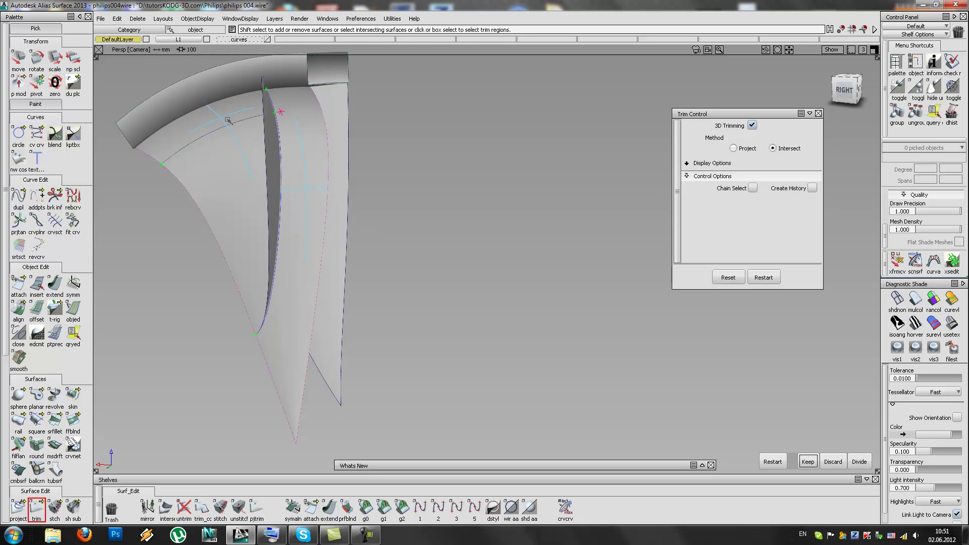
key(space)
Step: Trim the opposite side surface against the strip and the arch's underside, keeping its outer region and arch band
alt+shift+drag(356, 150, 357, 178)
click(337, 291)
alt+shift+drag(339, 286, 374, 214)
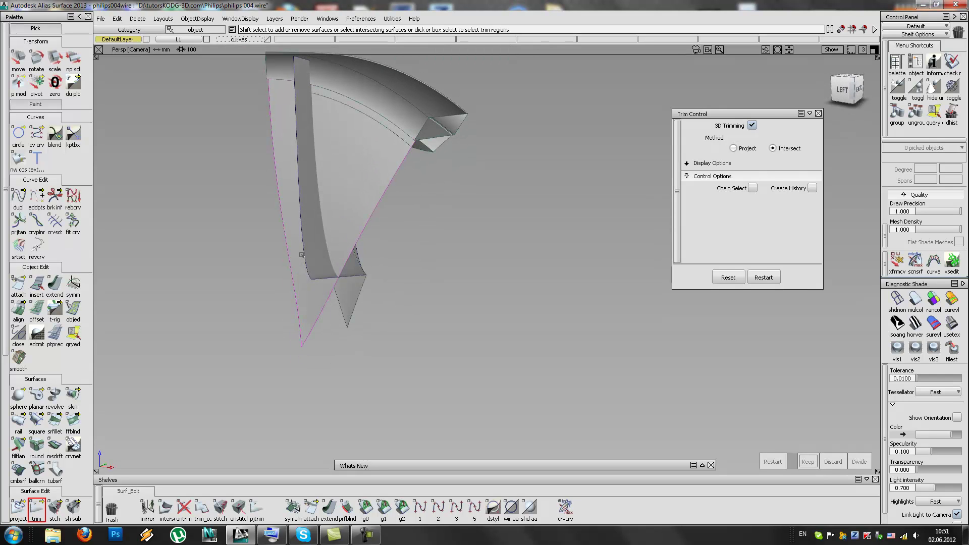
alt+shift+middle_drag(378, 173, 374, 214)
alt+shift+drag(374, 214, 372, 192)
click(297, 135)
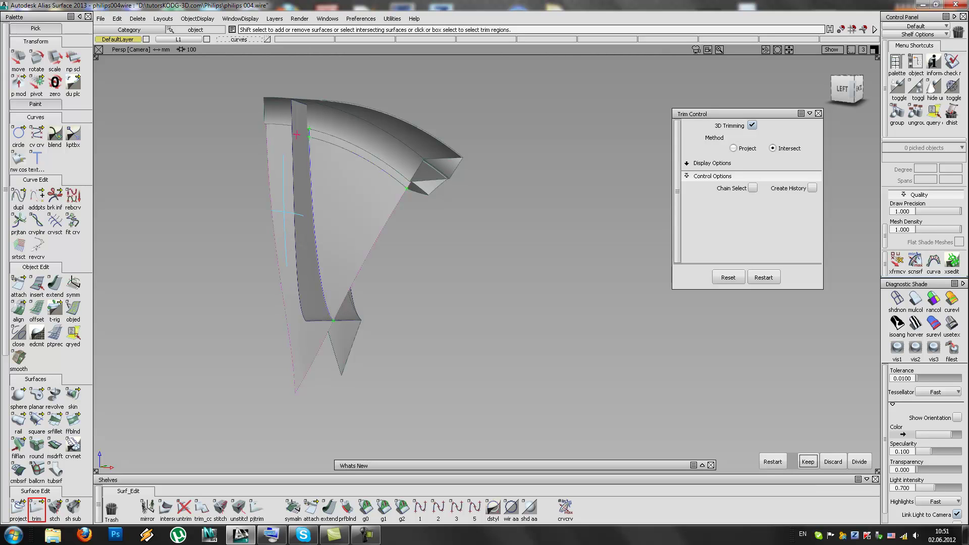
drag(292, 303, 341, 244)
key(space)
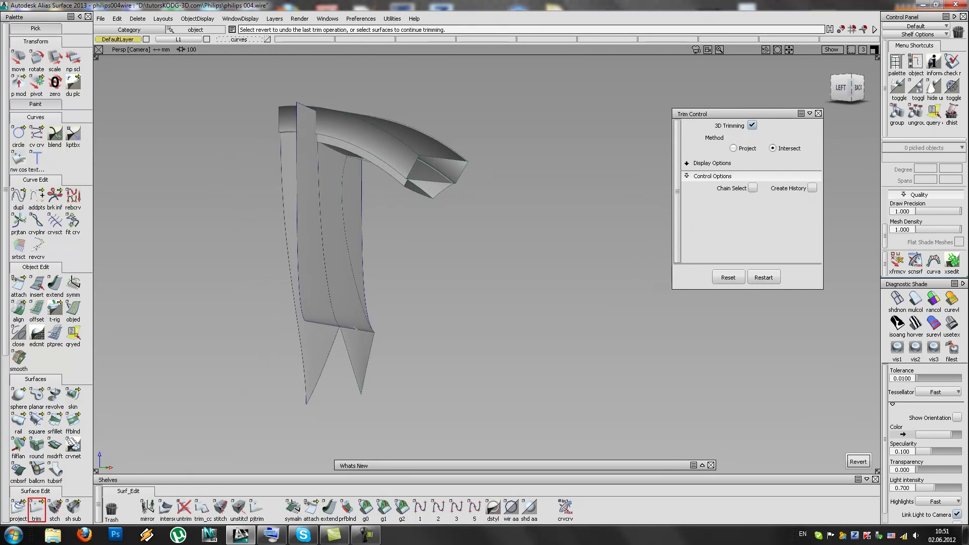
Step: Trim the strip surface against both side surfaces and the arch's underside, keeping the middle region between them
click(351, 328)
click(333, 300)
alt+shift+drag(356, 139, 411, 207)
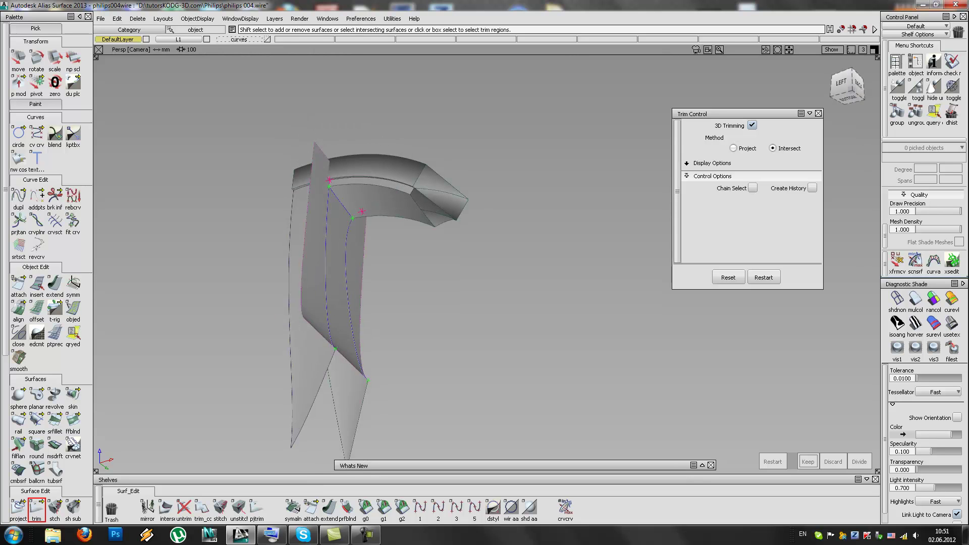
click(341, 222)
key(space)
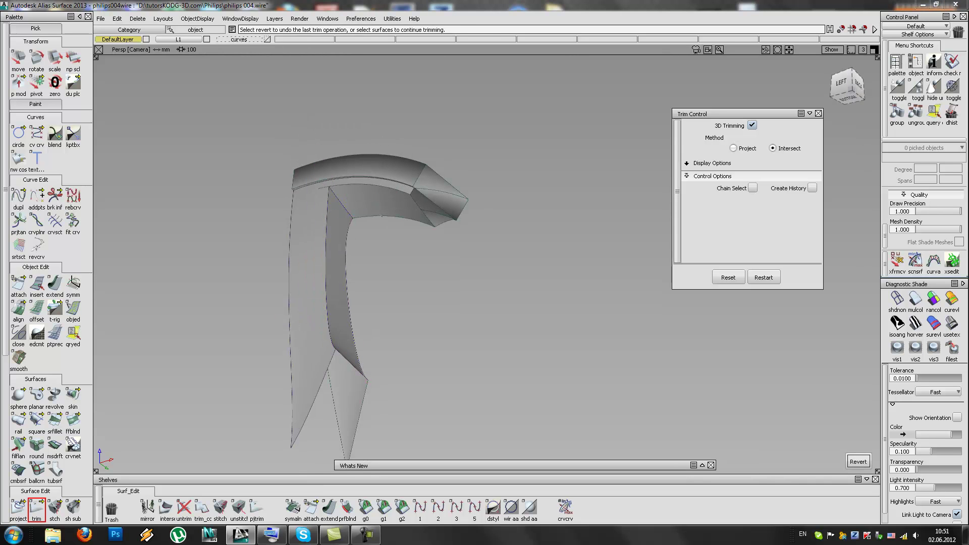
Step: Trim the arch's underside surface where it meets the strip, keeping the part between the two side surfaces
alt+shift+right_drag(377, 217, 459, 169)
click(377, 173)
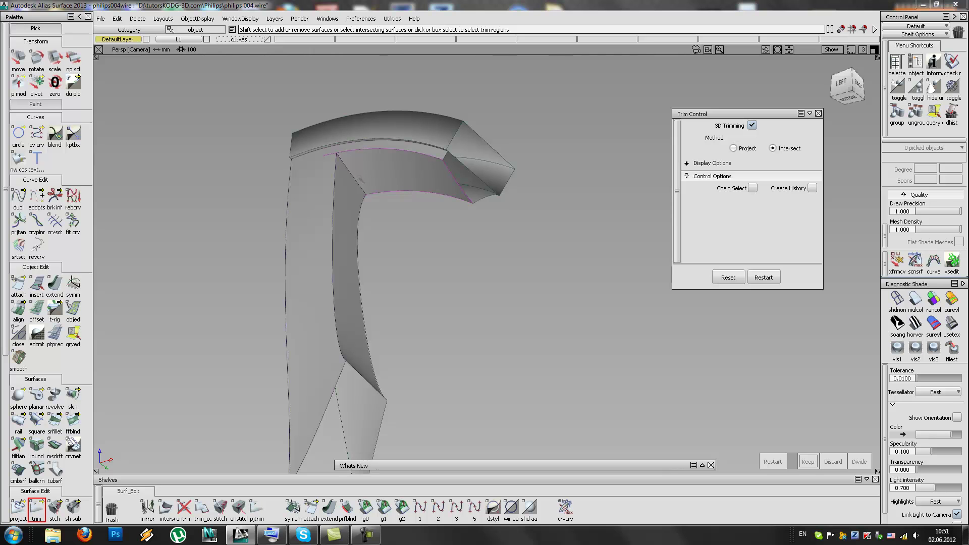
key(space)
alt+shift+drag(458, 205, 352, 235)
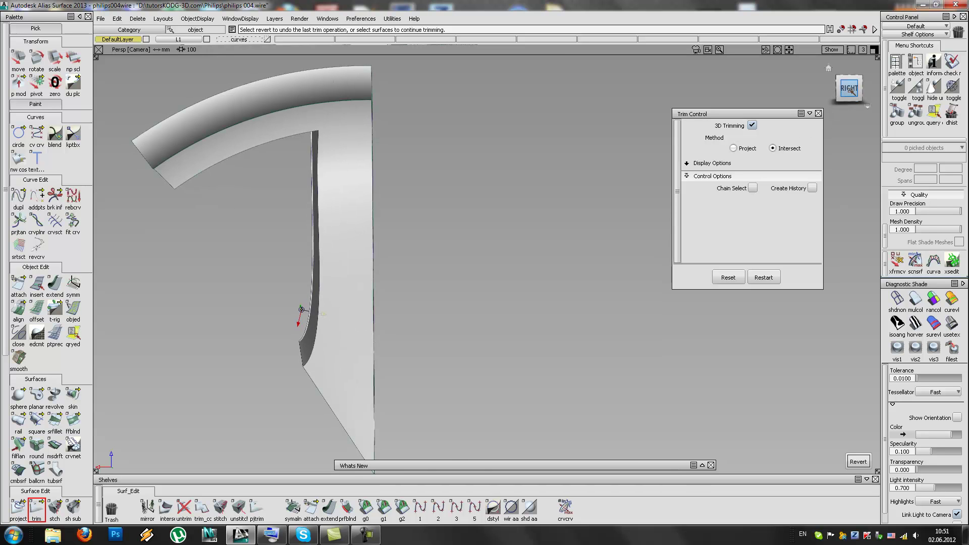
Step: Finish trimming, select all five surfaces of the segment and set their pivot at the segment's rear lower tip
click(849, 91)
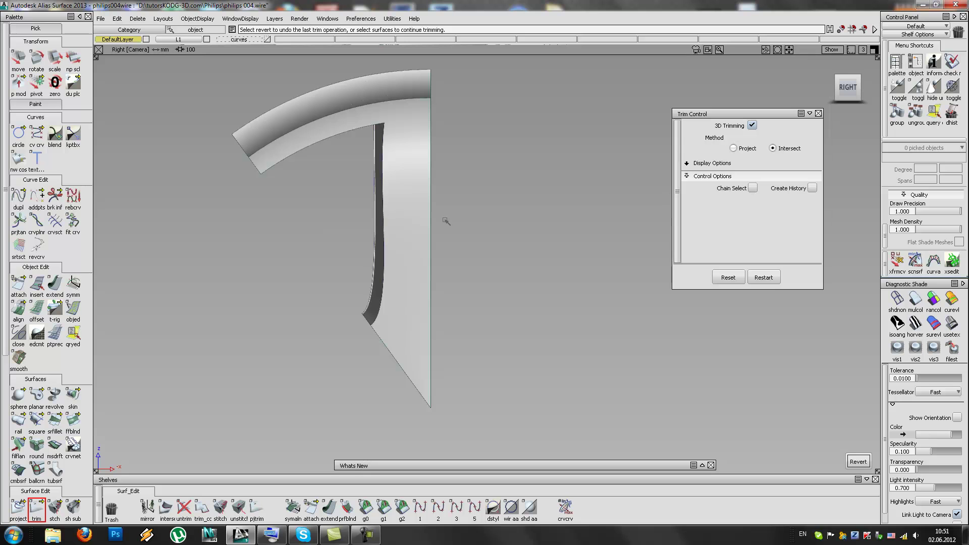
click(818, 113)
mouse_move(426, 219)
alt+shift+mouse_down()
mouse_move(566, 216)
mouse_move(480, 201)
mouse_move(439, 227)
alt+shift+mouse_up()
alt+shift+drag(353, 288, 404, 255)
mouse_move(567, 173)
alt+shift+mouse_down()
mouse_move(514, 239)
mouse_move(431, 201)
mouse_move(514, 229)
mouse_move(499, 254)
alt+shift+mouse_up()
ctrl+shift+drag(505, 98, 509, 117)
drag(538, 84, 249, 364)
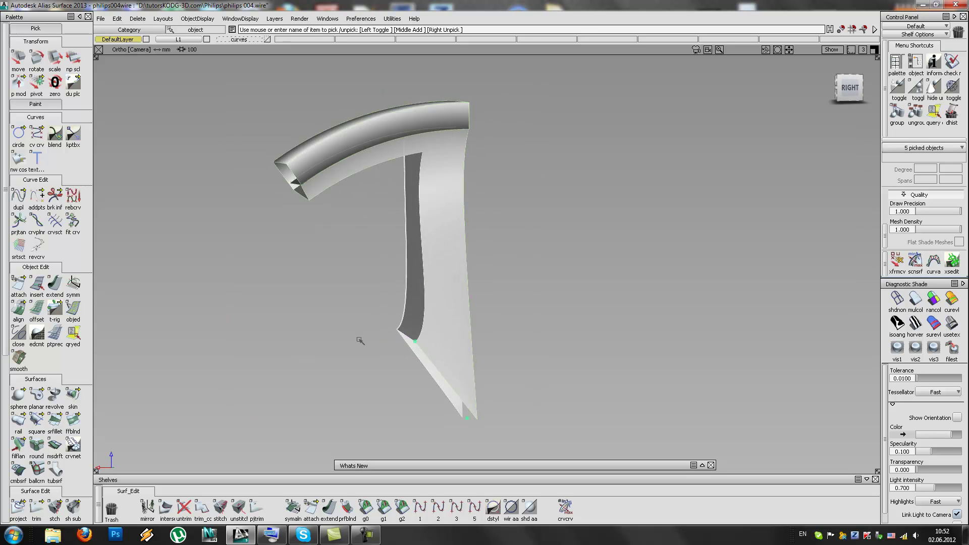
alt+shift+middle_drag(482, 335, 370, 274)
alt+shift+drag(370, 275, 181, 353)
ctrl+shift+middle_drag(344, 367, 363, 355)
click(370, 355)
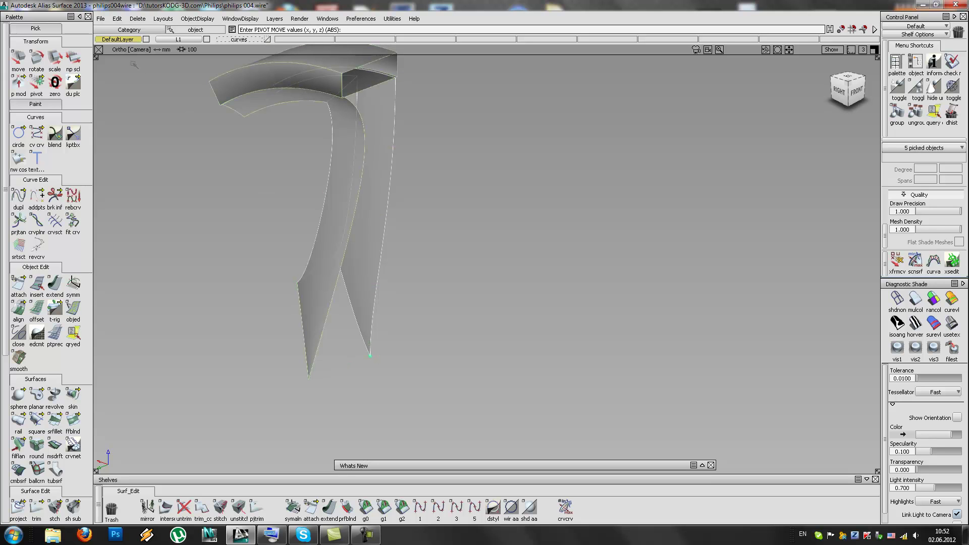
Step: Zero the transforms of the five selected surfaces, accepting the deletion of their construction history
click(119, 19)
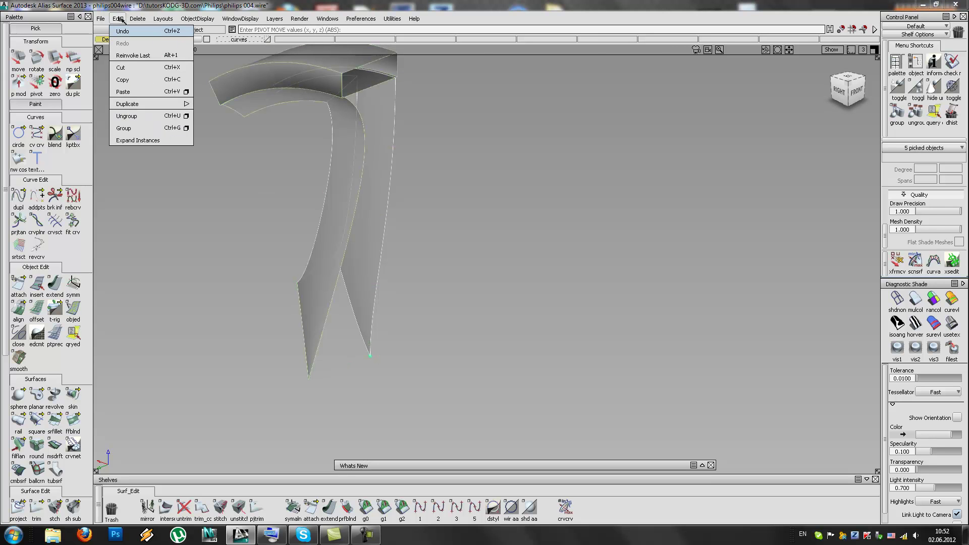
click(55, 84)
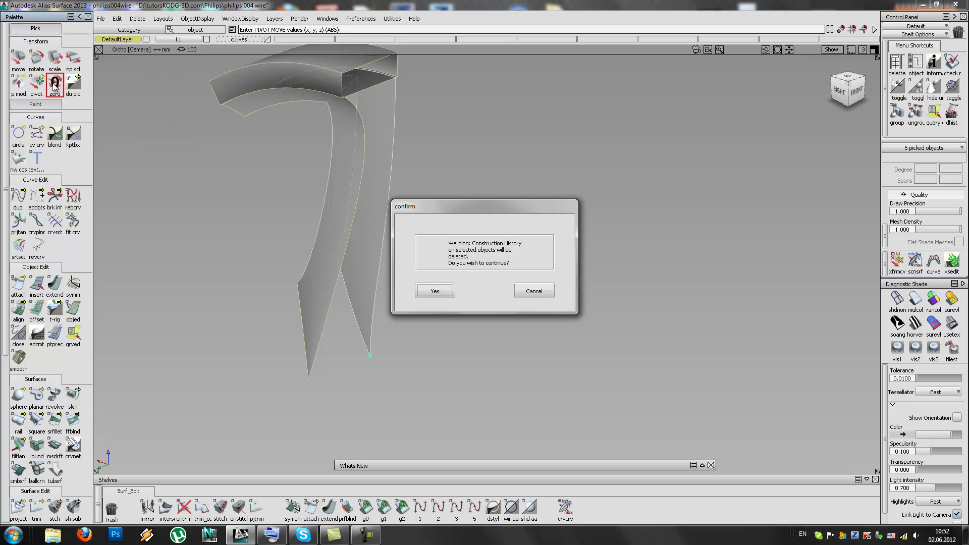
click(435, 291)
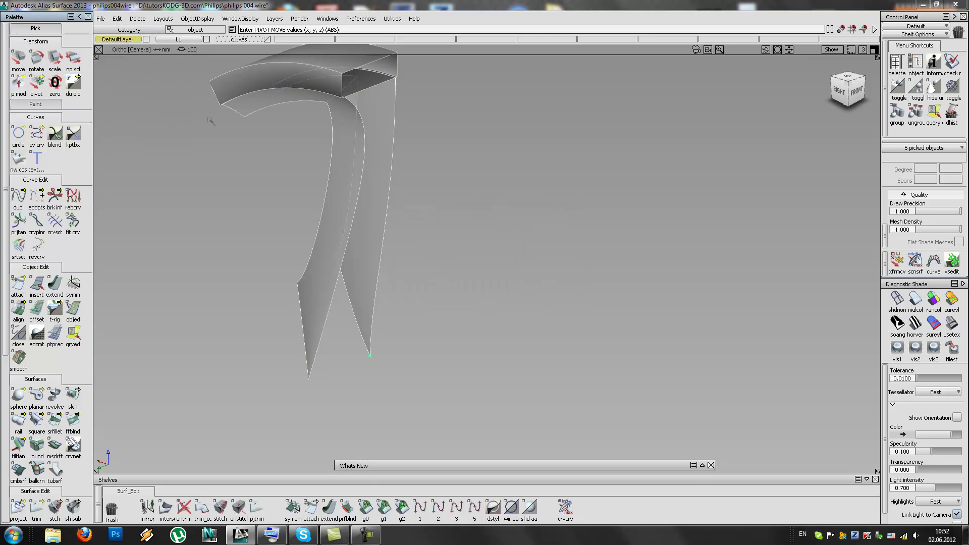
Step: Duplicate the selected surfaces once as a mirrored copy, with rotation 0 and X scaling -1
click(119, 19)
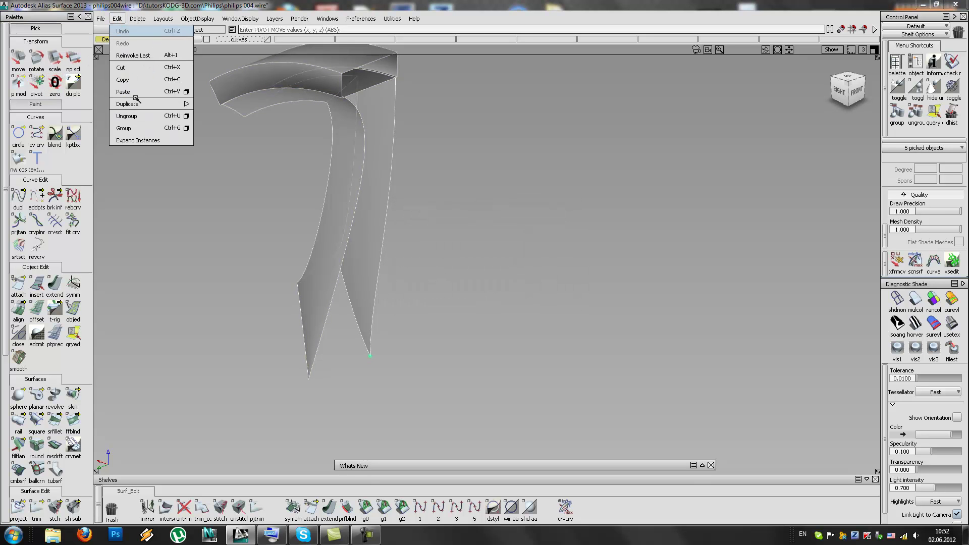
mouse_move(137, 105)
click(225, 107)
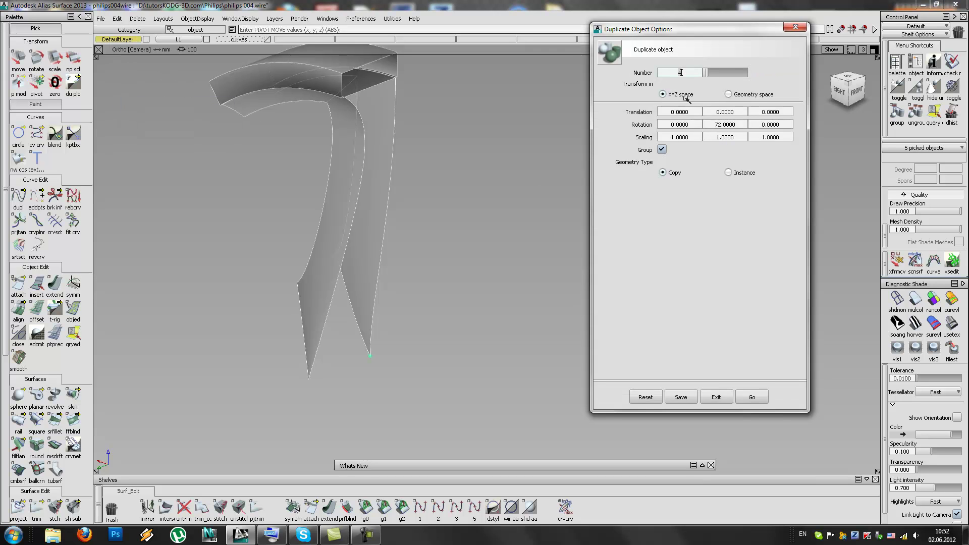
key(BackSpace)
key(BackSpace)
key(BackSpace)
key(BackSpace)
key(BackSpace)
key(BackSpace)
key(BackSpace)
text(0)
click(762, 401)
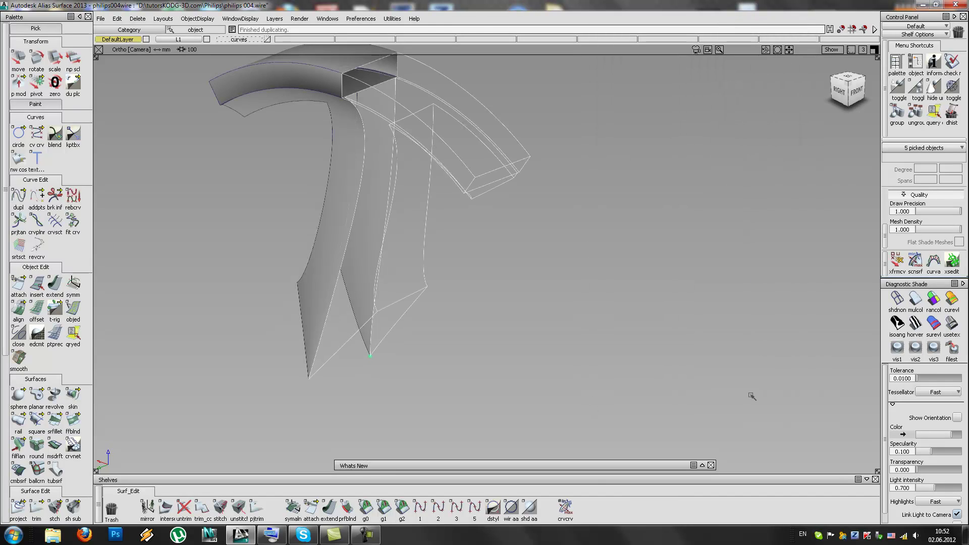
Step: Select both halves of the segment and duplicate them 4 times with a 72° Y rotation to complete the wheel
alt+shift+drag(306, 276, 554, 267)
alt+shift+right_drag(553, 267, 522, 262)
alt+shift+drag(522, 262, 447, 206)
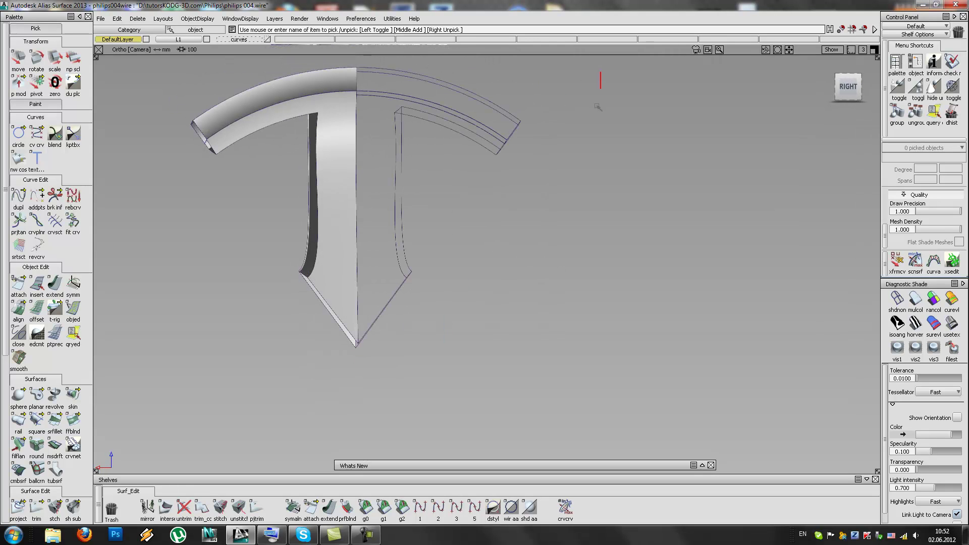
drag(524, 91, 158, 338)
click(117, 19)
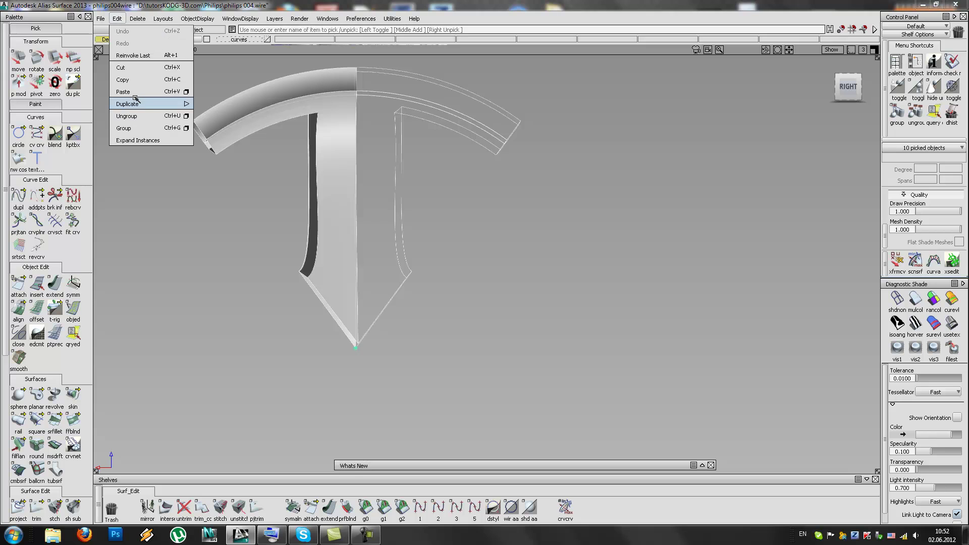
mouse_move(176, 104)
click(225, 104)
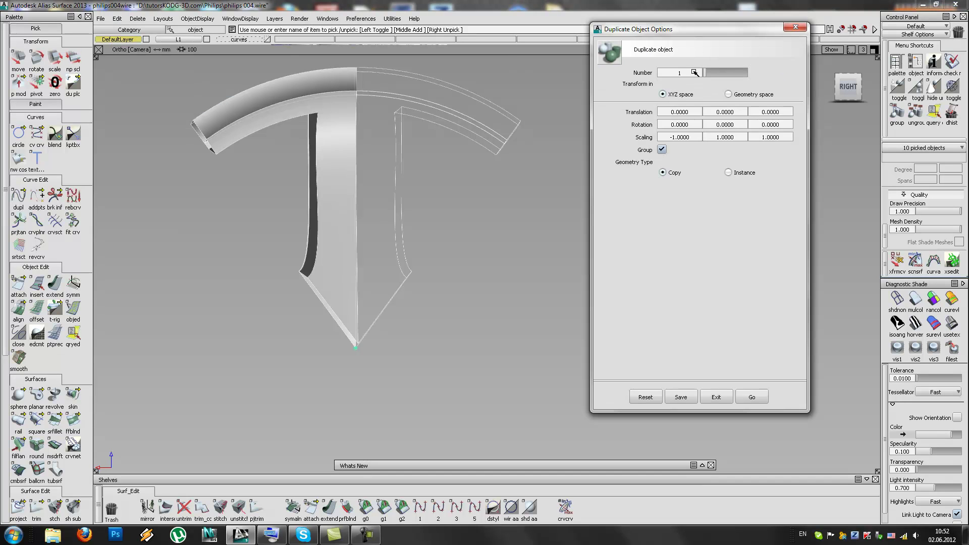
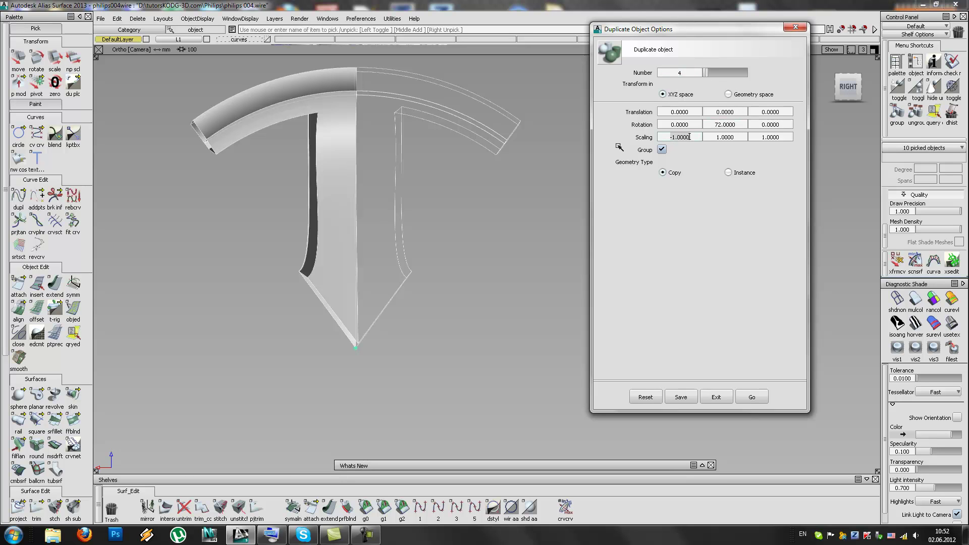
click(759, 394)
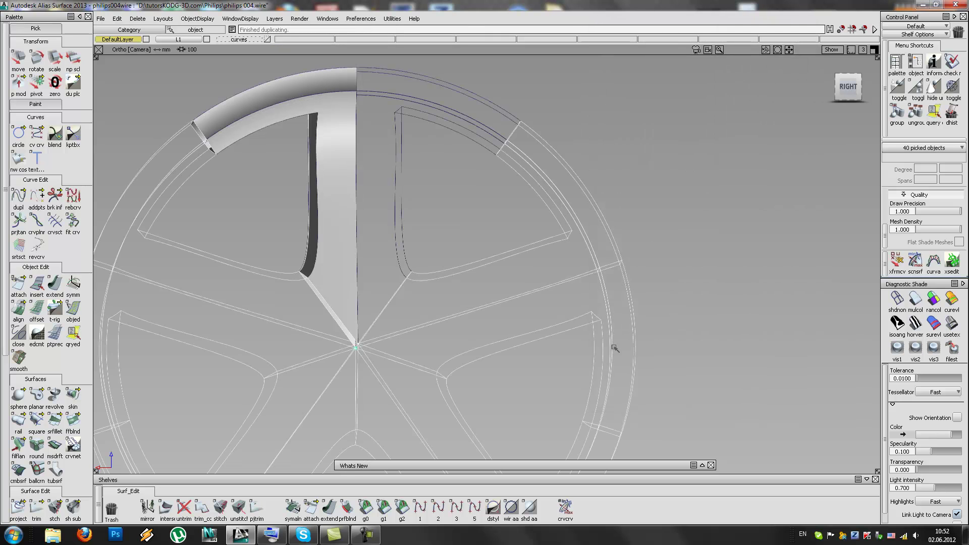
Step: Shade the complete wheel and examine it from front and back, checking G2 surface continuity at a spoke's inner corner
ctrl+shift+drag(463, 370, 462, 304)
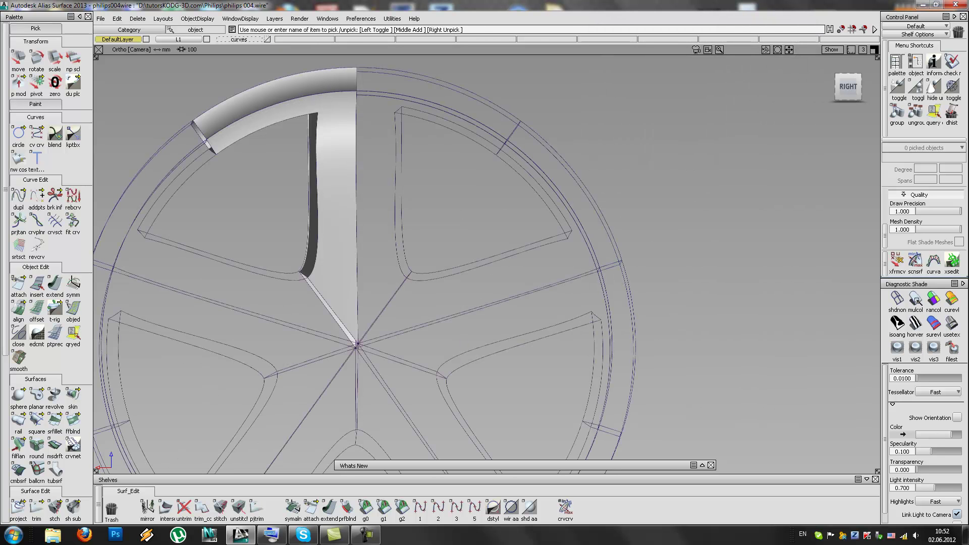
click(916, 299)
mouse_move(385, 238)
alt+shift+mouse_down()
mouse_move(343, 298)
mouse_move(439, 288)
alt+shift+mouse_up()
alt+shift+drag(155, 392, 155, 339)
mouse_move(307, 275)
alt+shift+mouse_down()
mouse_move(341, 296)
mouse_move(486, 298)
mouse_move(404, 298)
mouse_move(491, 266)
alt+shift+mouse_up()
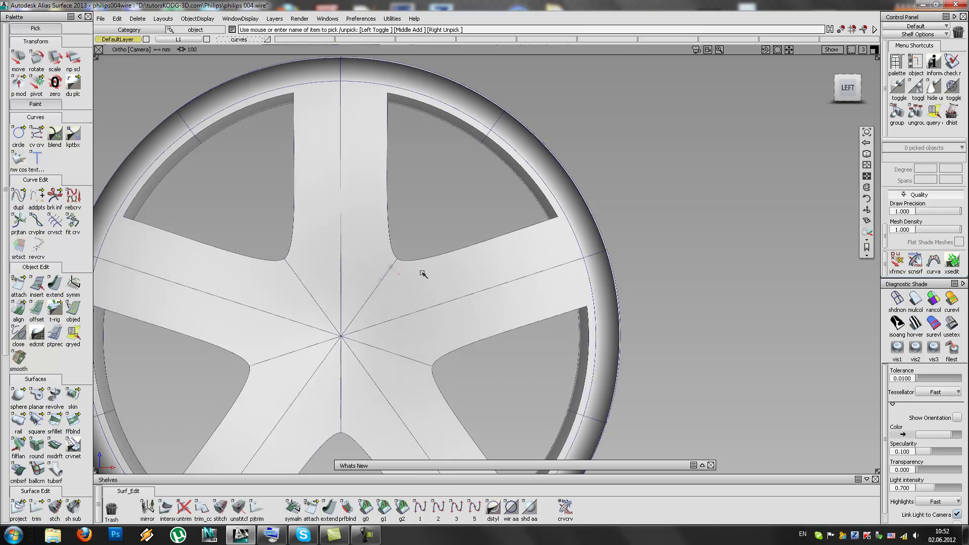
alt+shift+drag(418, 275, 578, 305)
mouse_move(429, 306)
alt+shift+mouse_down()
mouse_move(677, 320)
mouse_move(646, 310)
mouse_move(510, 305)
mouse_move(634, 305)
mouse_move(565, 315)
alt+shift+mouse_up()
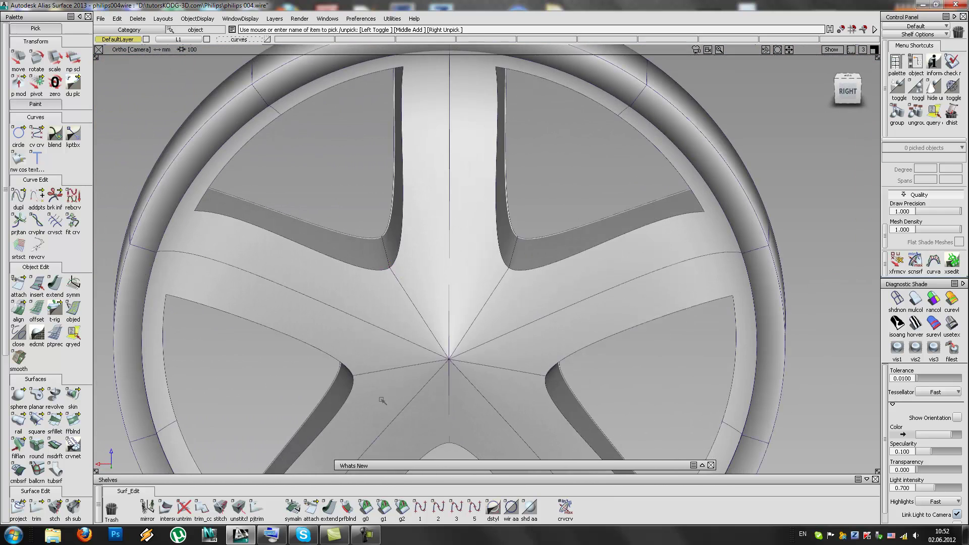
click(402, 505)
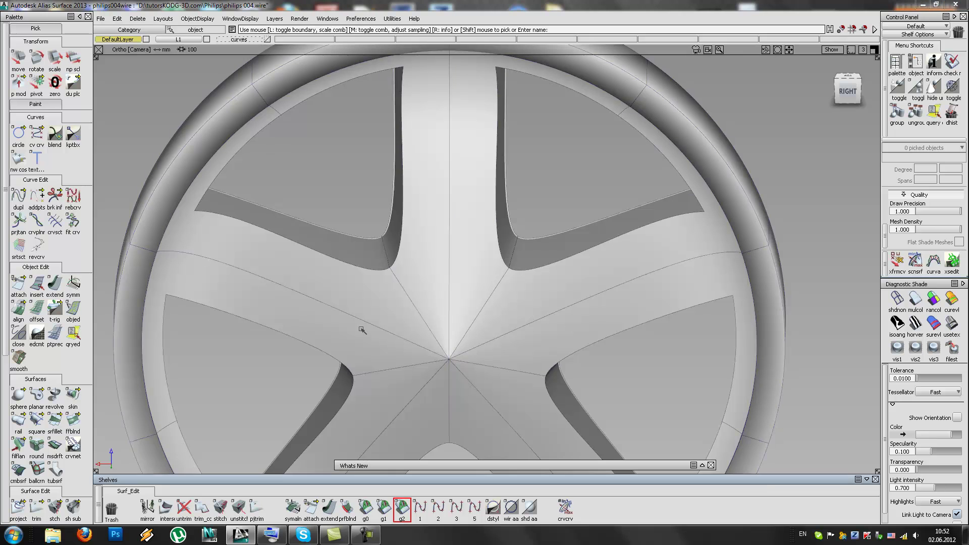
click(384, 235)
Step: Save the file with the complete wheel
mouse_move(339, 296)
alt+shift+mouse_down()
mouse_move(458, 277)
mouse_move(492, 318)
mouse_move(424, 268)
alt+shift+mouse_up()
mouse_move(497, 282)
alt+shift+mouse_down()
mouse_move(435, 250)
mouse_move(550, 201)
mouse_move(631, 248)
mouse_move(567, 210)
mouse_move(456, 240)
alt+shift+mouse_up()
click(101, 19)
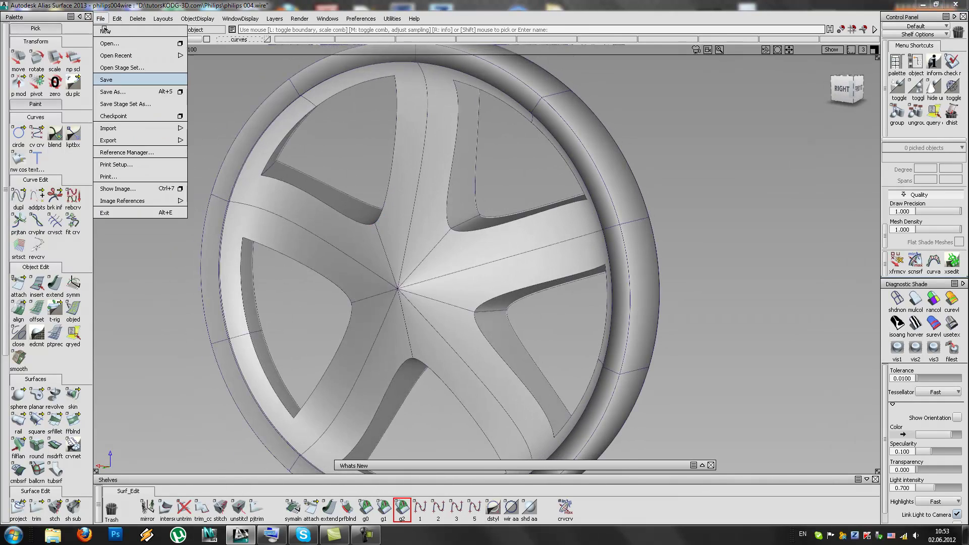
click(106, 79)
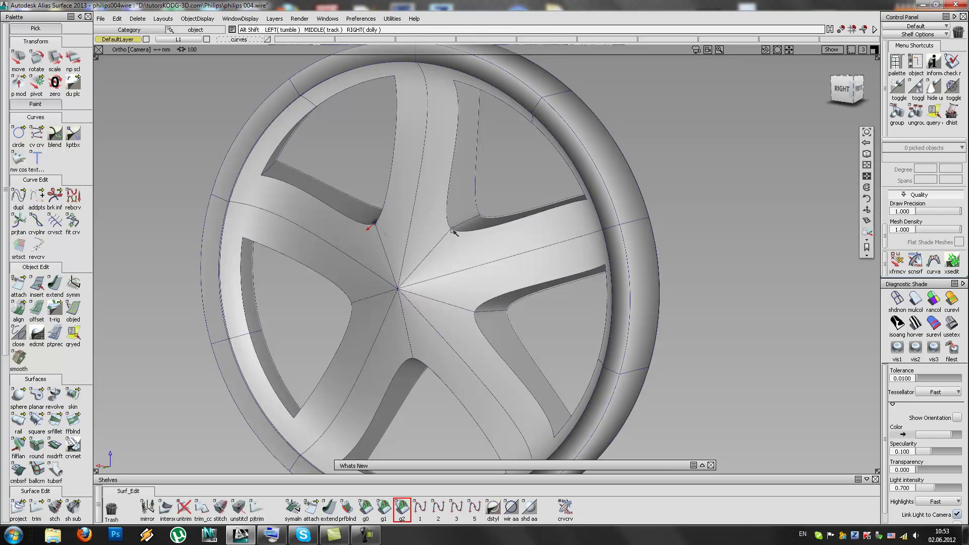
Step: Delete all mirrored and rotated copies of the wheel, keeping only the original half-spoke segment
alt+shift+drag(480, 234, 461, 257)
alt+shift+middle_drag(604, 252, 551, 240)
alt+shift+drag(452, 334, 447, 313)
alt+shift+drag(456, 277, 510, 211)
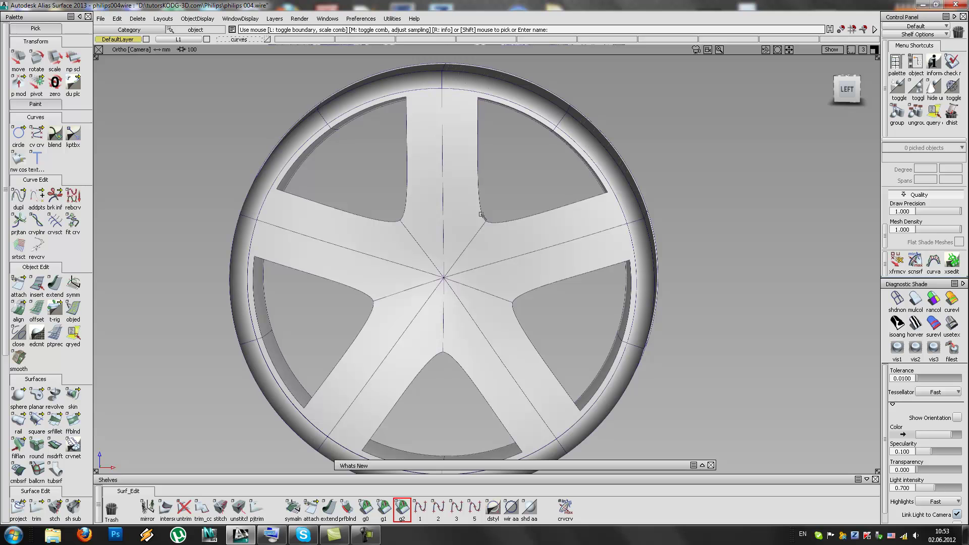
ctrl+shift+drag(419, 84, 341, 402)
key(Delete)
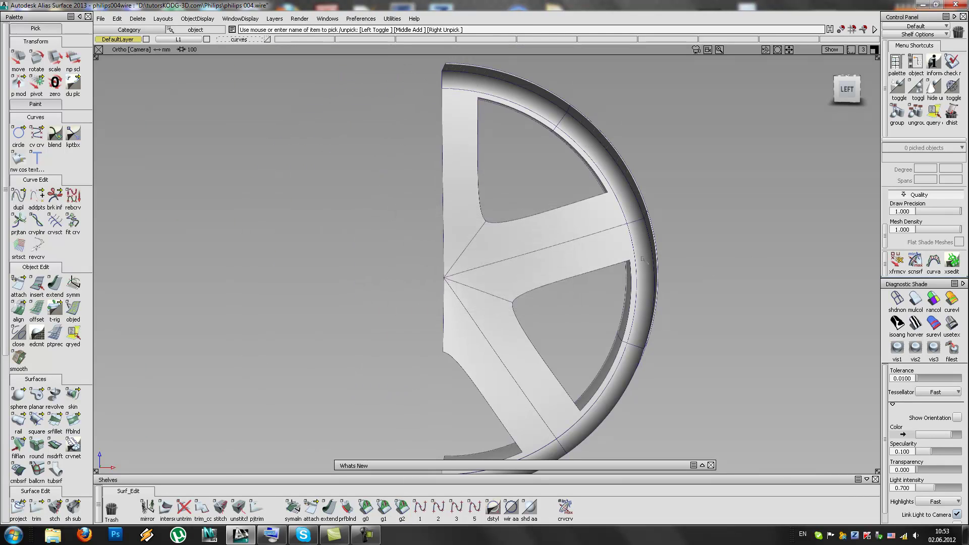
drag(582, 193, 538, 468)
key(Delete)
drag(684, 178, 572, 364)
key(Delete)
key(Return)
drag(593, 424, 487, 290)
key(Delete)
key(Return)
alt+shift+drag(555, 248, 387, 257)
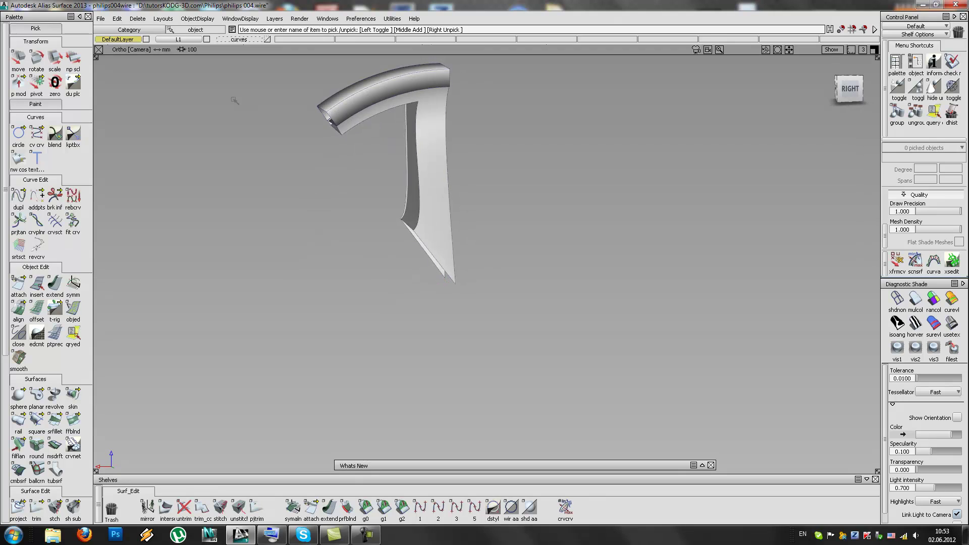
Step: Select the spoke's side surface that adjoins the inner strip and give it a darker shading colour
alt+shift+drag(355, 180, 747, 292)
click(375, 339)
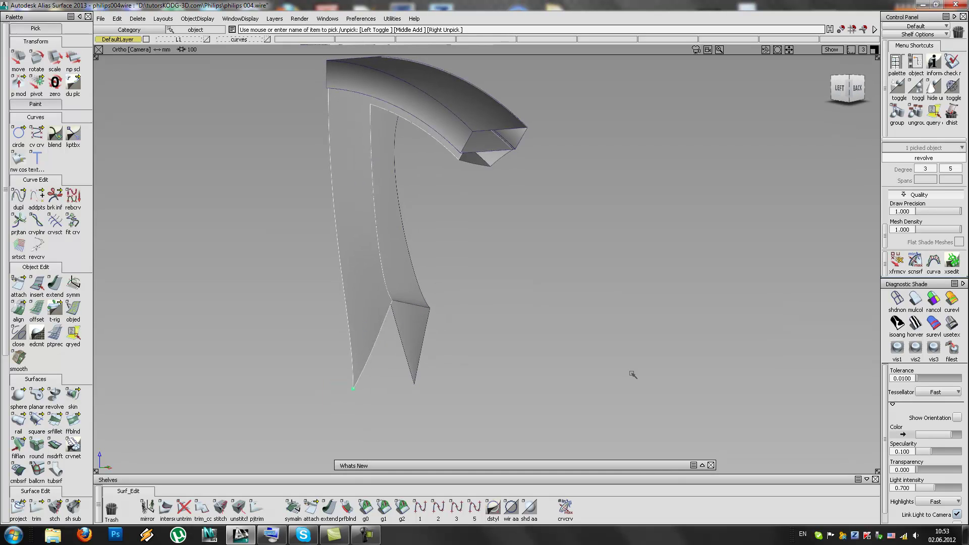
click(931, 435)
Step: Untrim the curved inner strip surface between the two side surfaces
ctrl+shift+drag(507, 351, 392, 283)
alt+shift+click(392, 299)
click(396, 305)
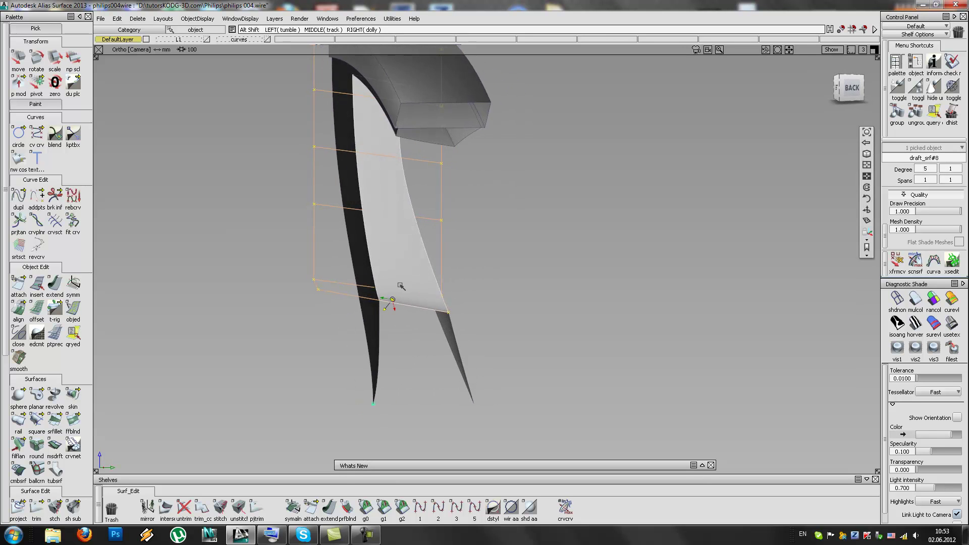
click(181, 507)
click(439, 237)
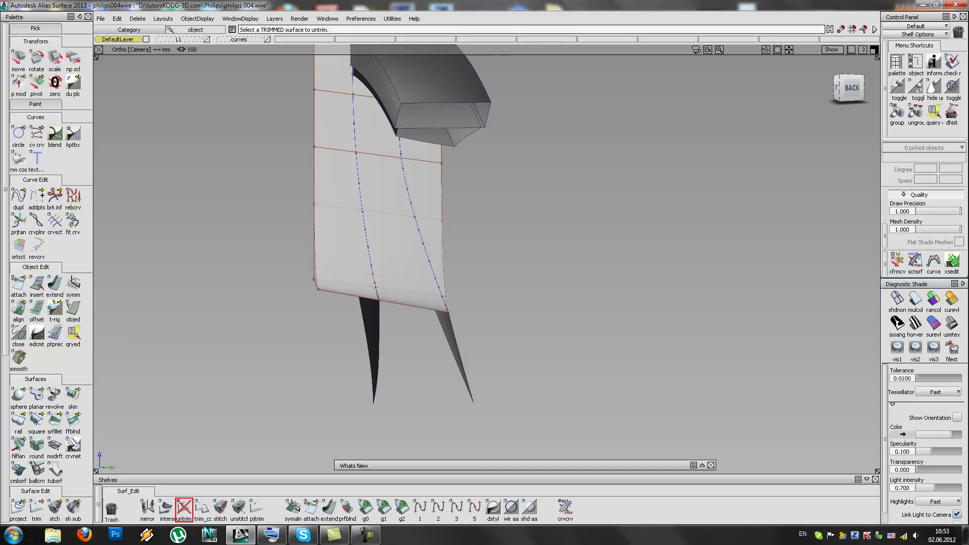
Step: Build a multi-surface draft with a 10° draft angle from the untrimmed strip's long edge farthest from the dark side surface
click(36, 507)
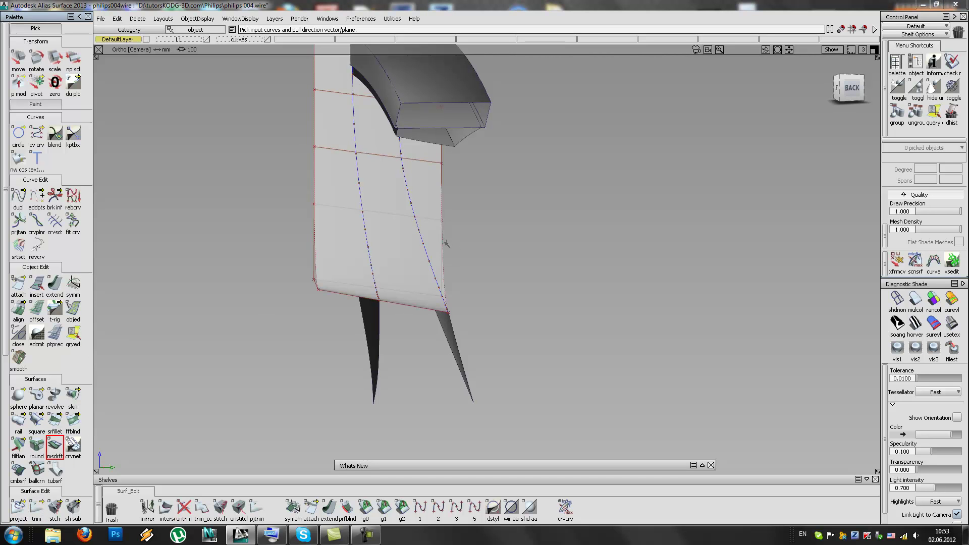
click(443, 195)
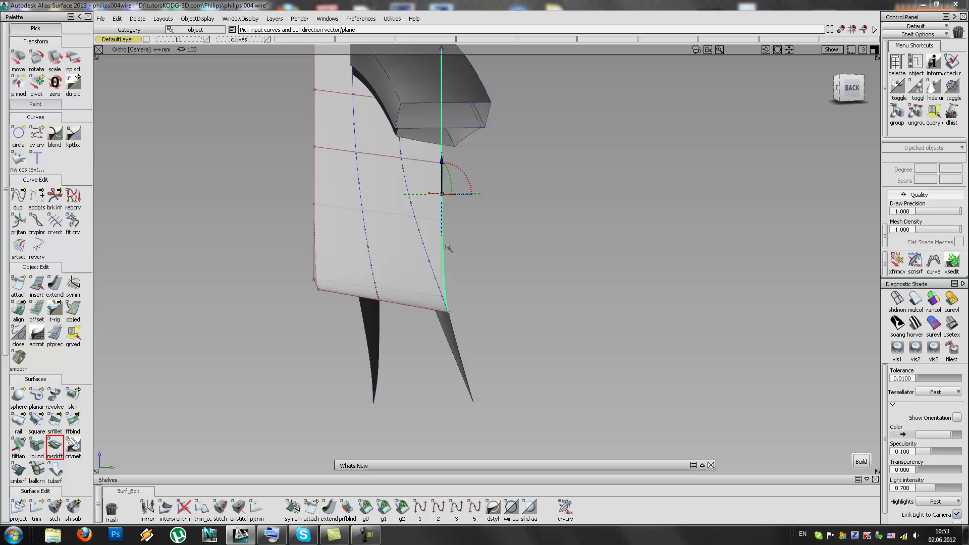
double_click(57, 444)
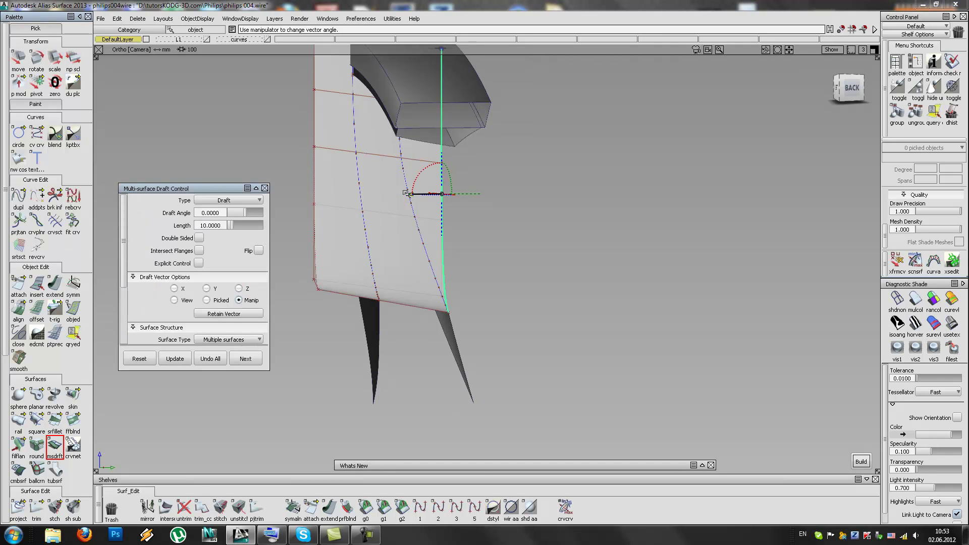
alt+shift+drag(462, 159, 443, 390)
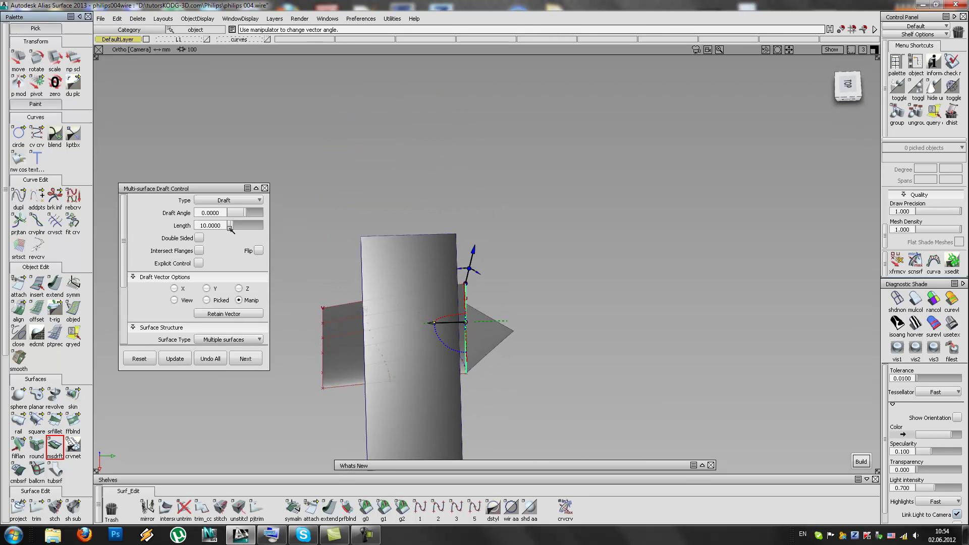
drag(245, 214, 248, 215)
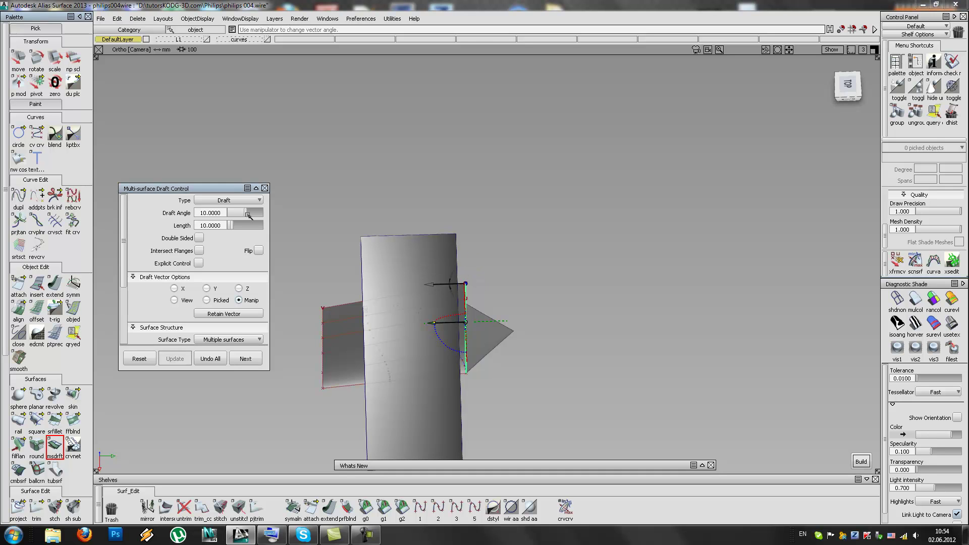
drag(435, 284, 512, 217)
Step: Delete the original strip surface, keeping the new draft surface
ctrl+shift+drag(471, 327, 447, 260)
ctrl+shift+drag(404, 280, 406, 312)
click(392, 306)
key(Delete)
key(Return)
Step: Shorten the draft surface with Extend by pulling its free long edge inward past the dark side surface
alt+shift+drag(483, 311, 490, 281)
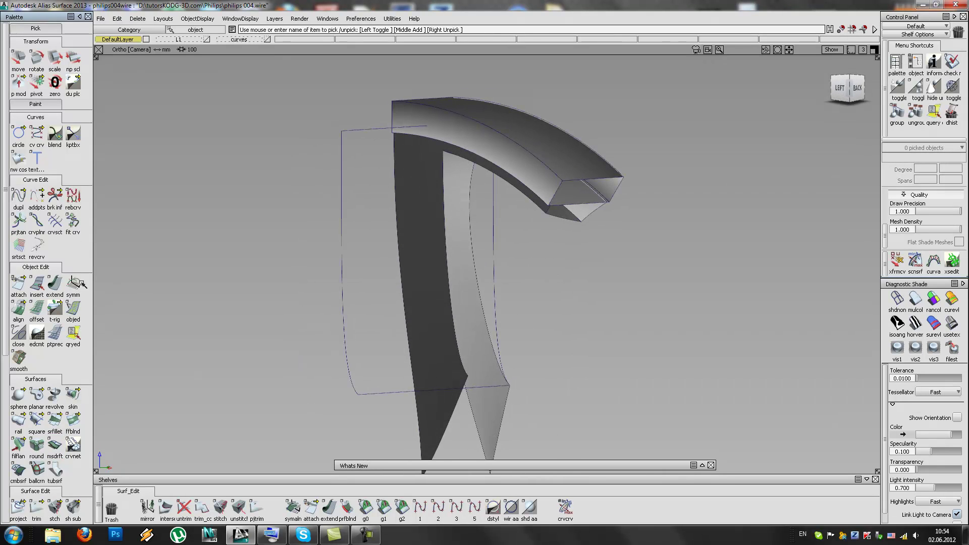
click(56, 285)
click(342, 305)
drag(344, 306, 571, 313)
ctrl+shift+drag(628, 363, 631, 399)
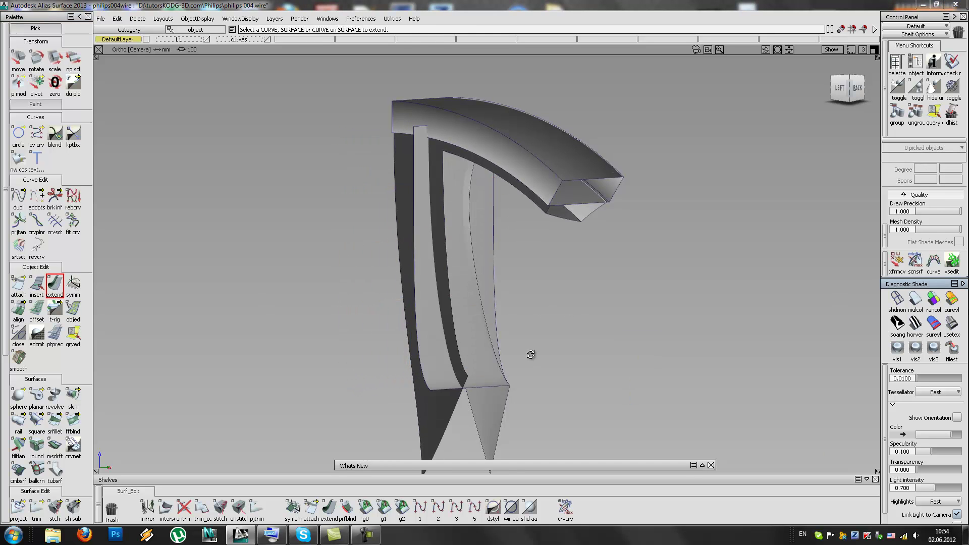
Step: Extend the draft surface's free edge by about -16 mm, back to the dark side surface's lower corner
alt+shift+drag(539, 361, 440, 373)
alt+shift+right_drag(458, 370, 486, 363)
alt+shift+drag(487, 364, 437, 359)
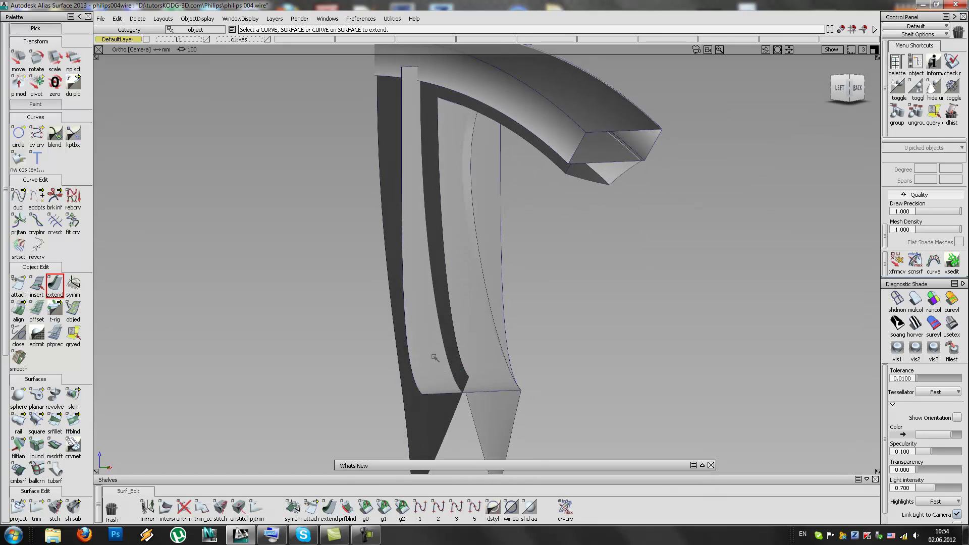
click(408, 352)
drag(412, 302, 441, 245)
ctrl+alt+drag(464, 399, 459, 399)
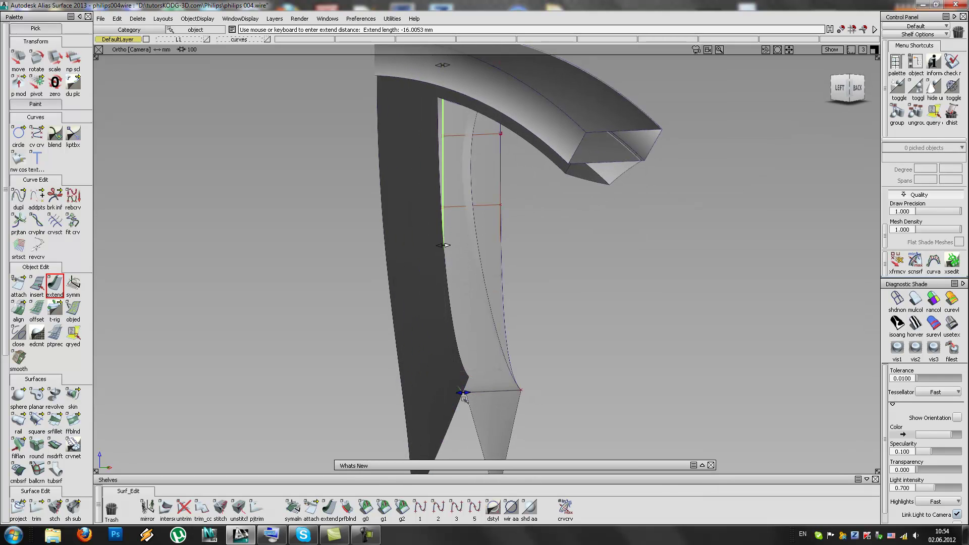
Step: Examine how the draft surface's lower end meets the corners of both side surfaces
alt+shift+right_drag(458, 399, 618, 323)
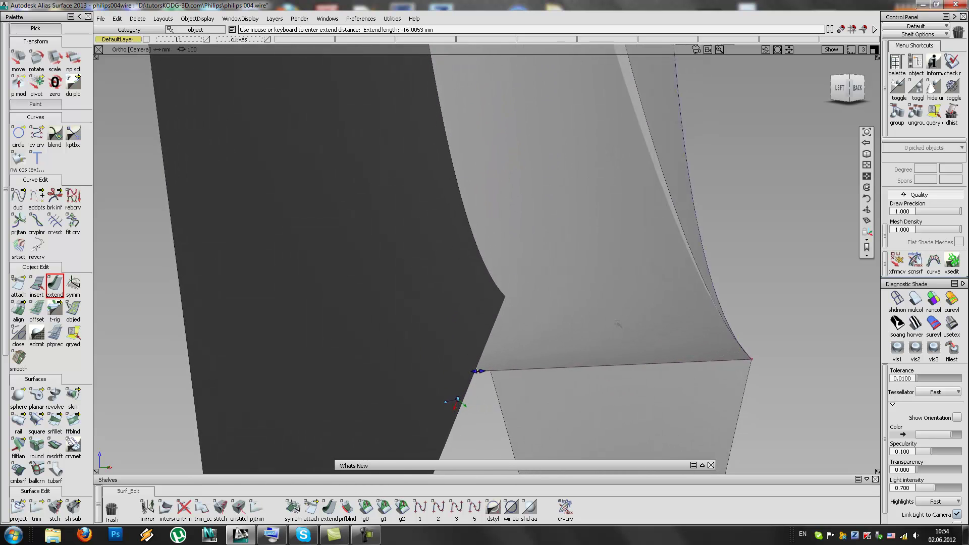
click(469, 400)
alt+shift+drag(488, 376, 296, 258)
alt+shift+right_drag(297, 257, 296, 328)
alt+shift+drag(478, 348, 494, 439)
alt+shift+right_drag(513, 395, 495, 398)
alt+shift+drag(495, 398, 540, 266)
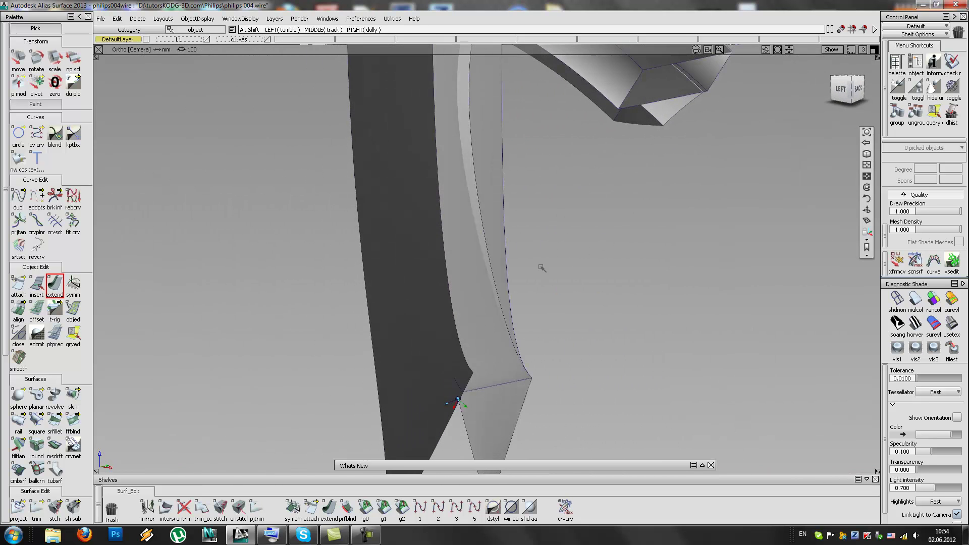
click(501, 383)
Step: Move the CV row on the draft surface's long edge farthest from the dark side surface outward past the light side surface
alt+shift+drag(537, 372, 347, 186)
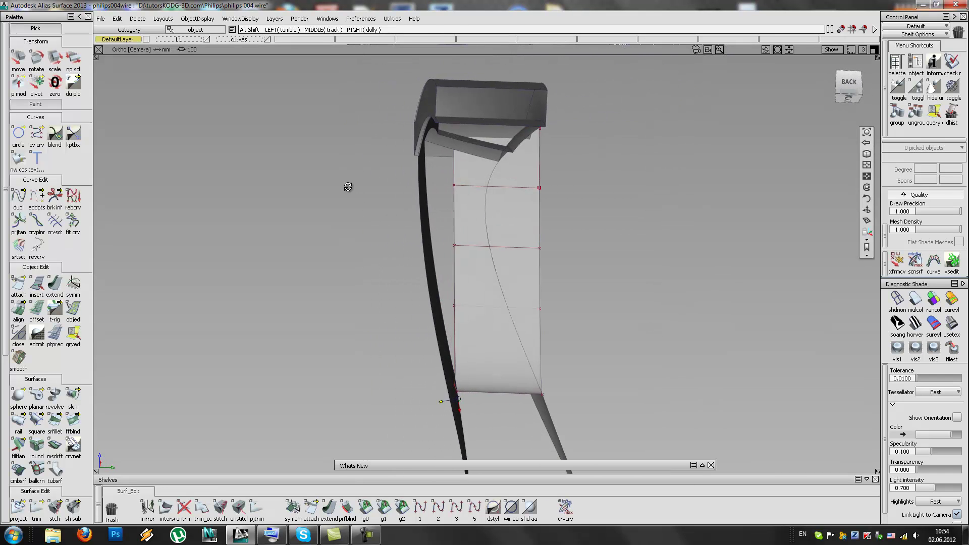
drag(614, 409, 571, 323)
right_drag(575, 420, 575, 317)
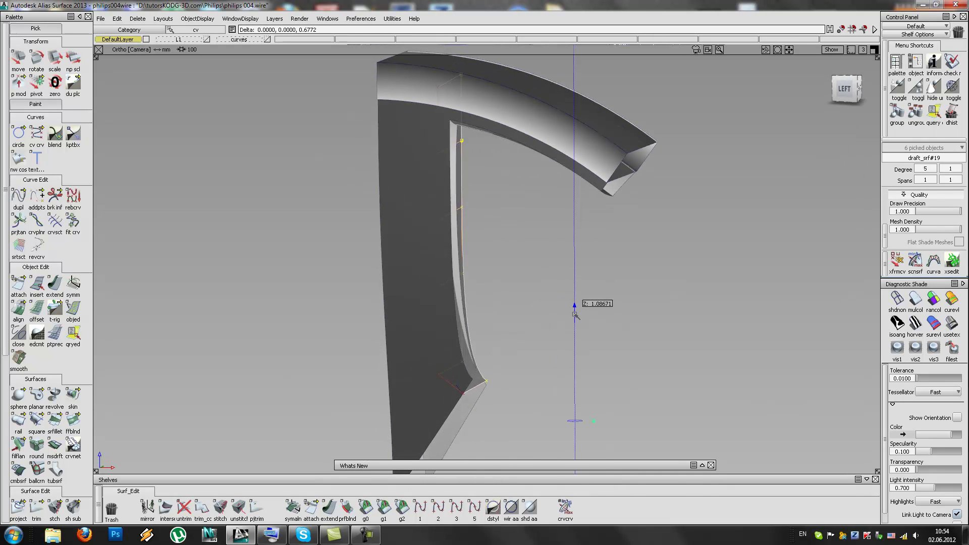
alt+shift+drag(525, 301, 805, 349)
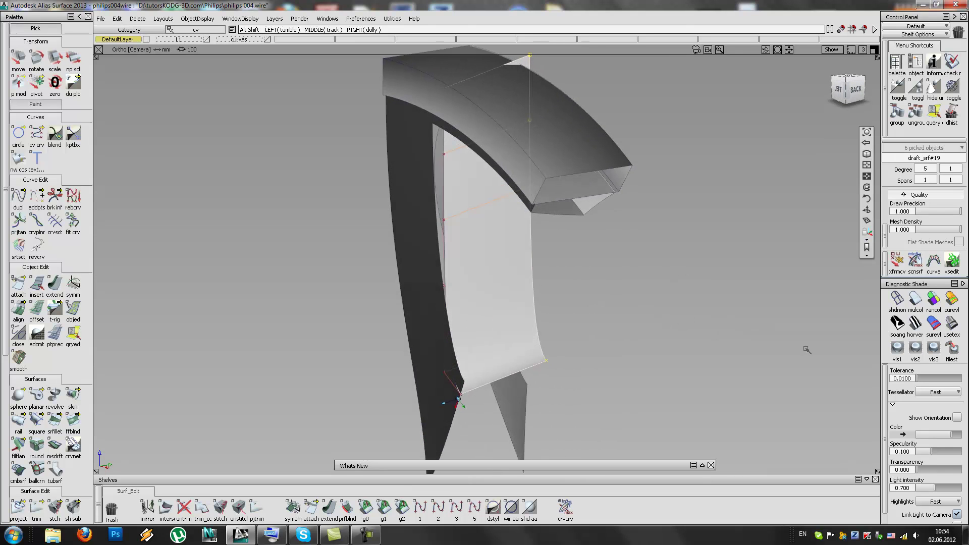
Step: Extend the draft surface's long edge nearest the dark side surface outward beyond that side surface
click(55, 285)
drag(445, 169, 398, 223)
alt+shift+drag(560, 207, 613, 156)
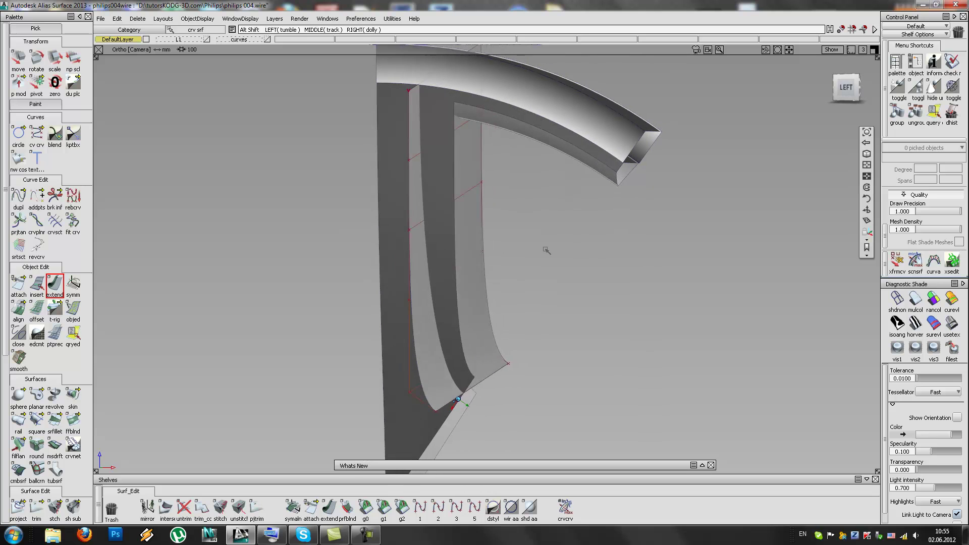
alt+shift+drag(548, 225, 533, 298)
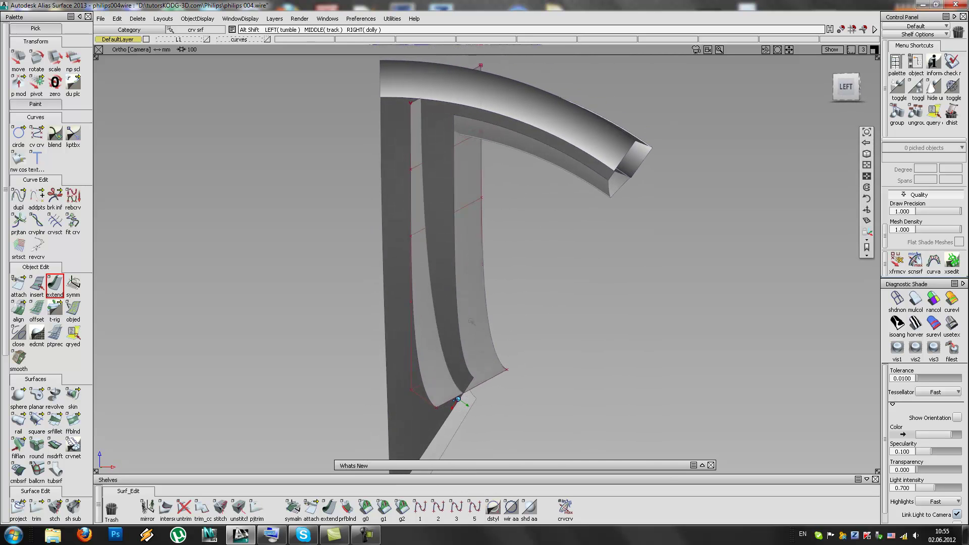
alt+shift+drag(496, 328, 374, 238)
alt+shift+drag(401, 268, 463, 300)
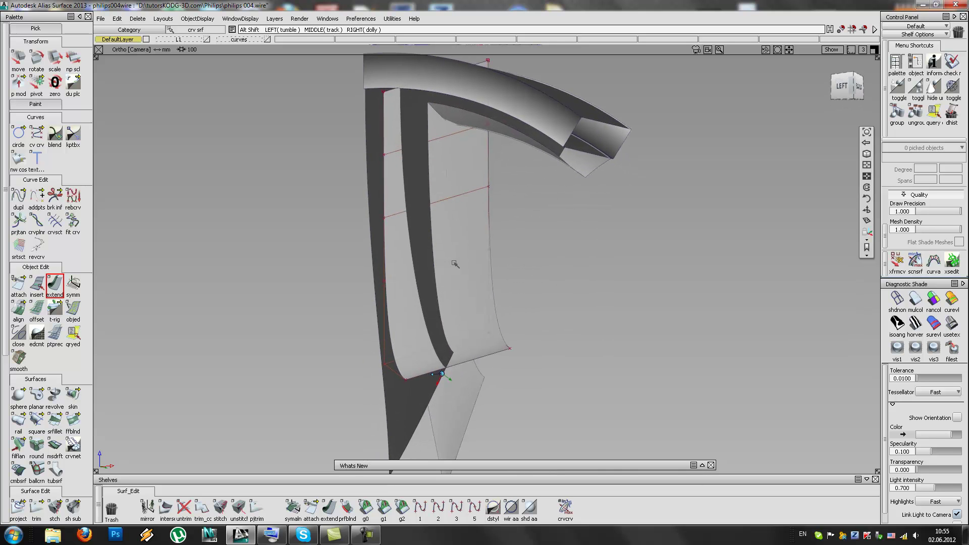
Step: Pull the draft surface's extended dark-side edge back to the dark side surface's lower corner with Extend
alt+shift+right_drag(521, 308, 535, 303)
mouse_move(535, 304)
alt+shift+middle_down()
mouse_move(509, 266)
mouse_move(525, 290)
alt+shift+middle_up()
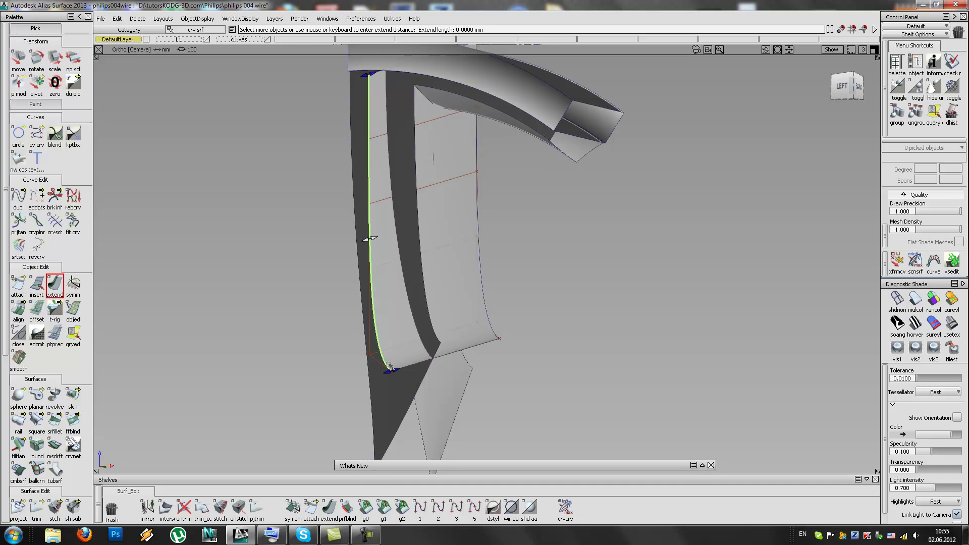
alt+shift+drag(509, 328, 581, 333)
alt+shift+middle_drag(569, 325, 564, 350)
mouse_move(565, 350)
alt+shift+mouse_down()
mouse_move(626, 359)
mouse_move(553, 362)
alt+shift+mouse_up()
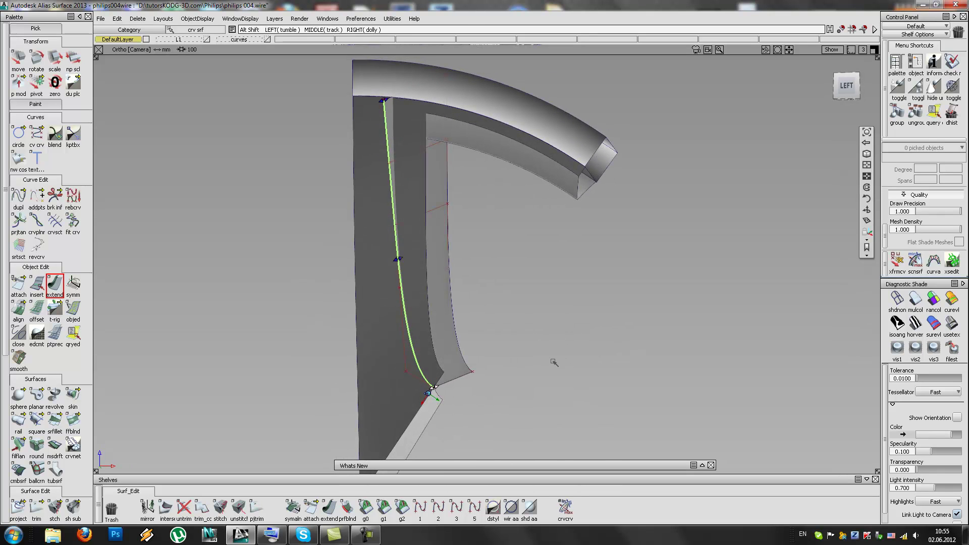
Step: In the left view, rotate the draft surface's upper eight CVs about the next lower hull CV until the dark-side hull is nearly vertical
alt+shift+drag(452, 231, 507, 252)
drag(326, 70, 410, 82)
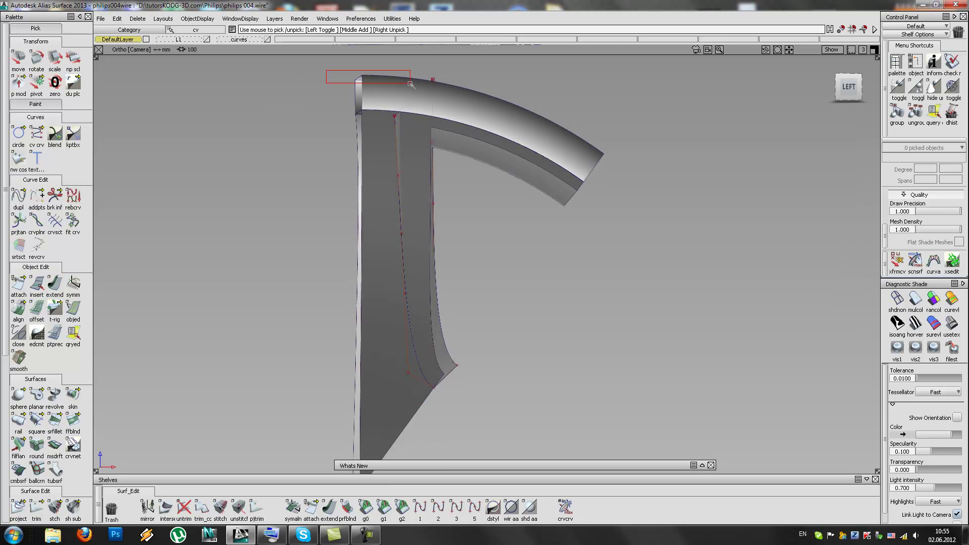
key(F6)
alt+shift+right_drag(478, 231, 428, 203)
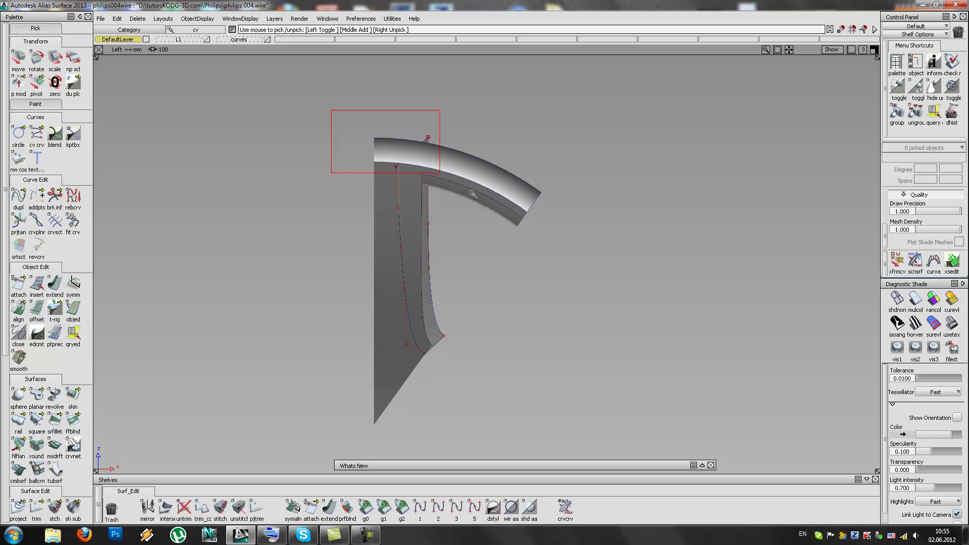
drag(489, 310, 489, 310)
ctrl+shift+click(395, 361)
ctrl+shift+click(415, 353)
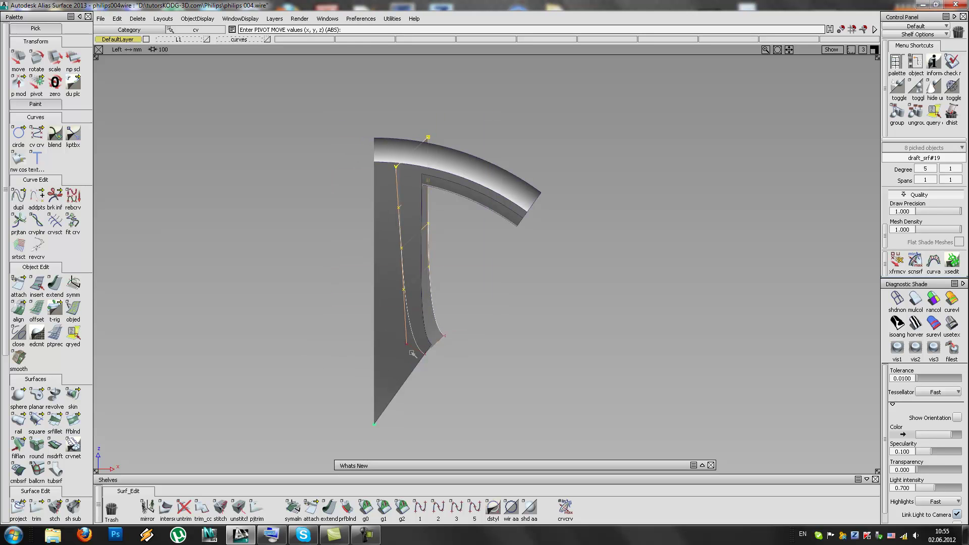
ctrl+shift+middle_drag(408, 342, 407, 364)
middle_drag(455, 400, 645, 396)
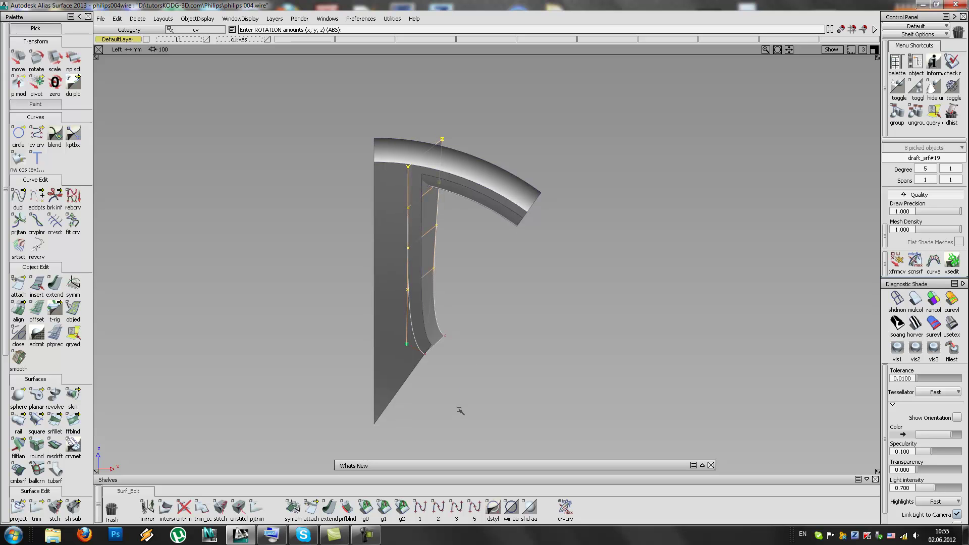
Step: Untrim the light side surface and delete its old strip-shaped curve on surface
scroll(461, 321, up, 3)
alt+shift+drag(462, 347, 386, 404)
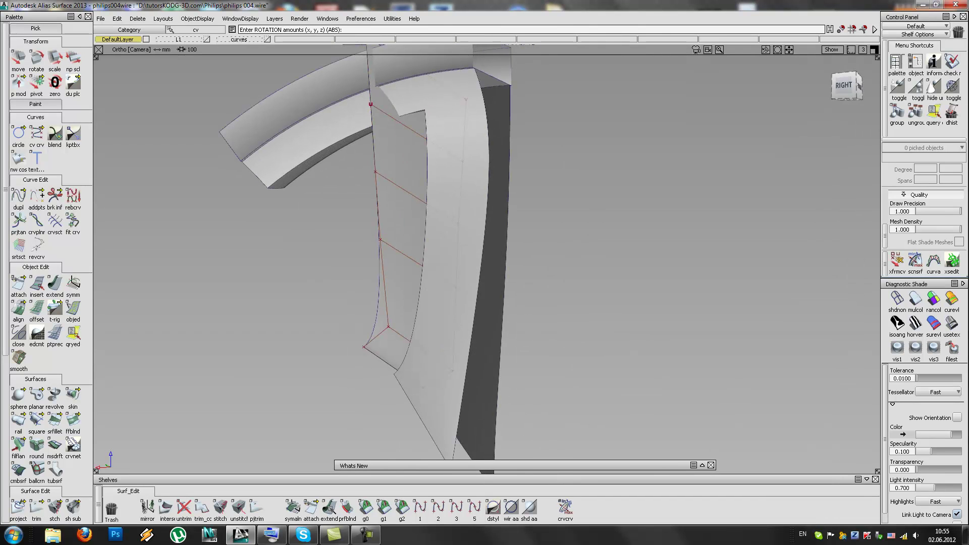
click(183, 508)
click(404, 396)
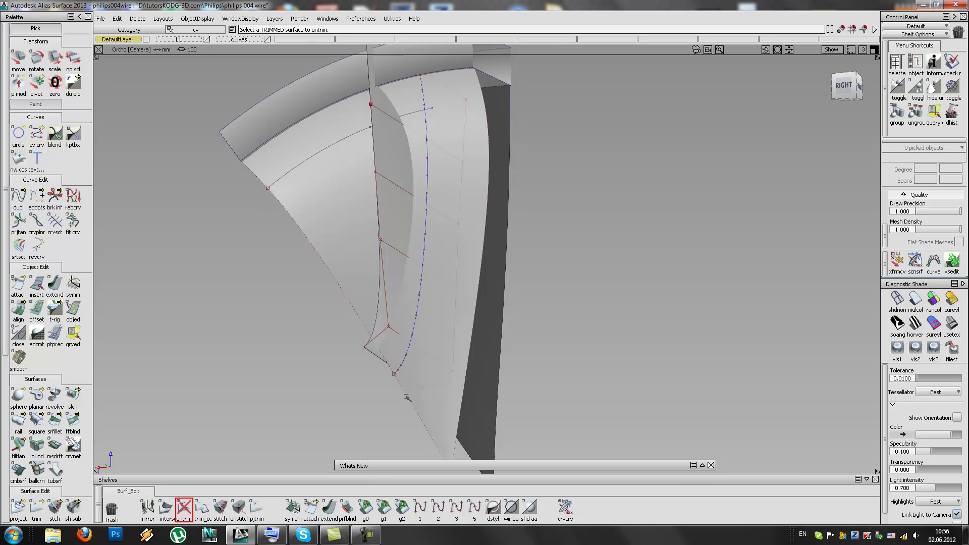
ctrl+shift+drag(449, 369, 407, 337)
click(414, 323)
key(Delete)
key(Return)
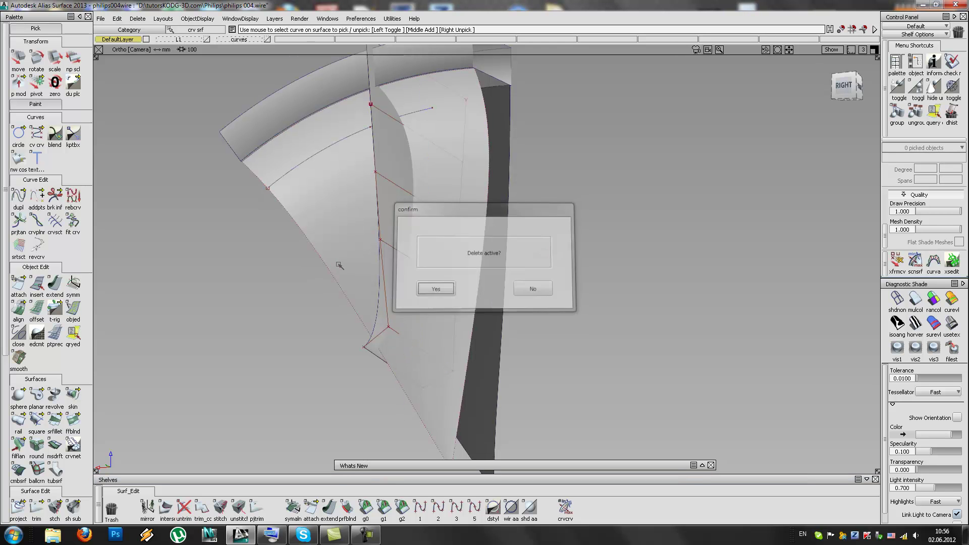
Step: Extend the light side surface's rim edge by about -67.8 mm, making a shortened surface that reaches the draft surface's lower corner
alt+shift+drag(398, 271, 380, 308)
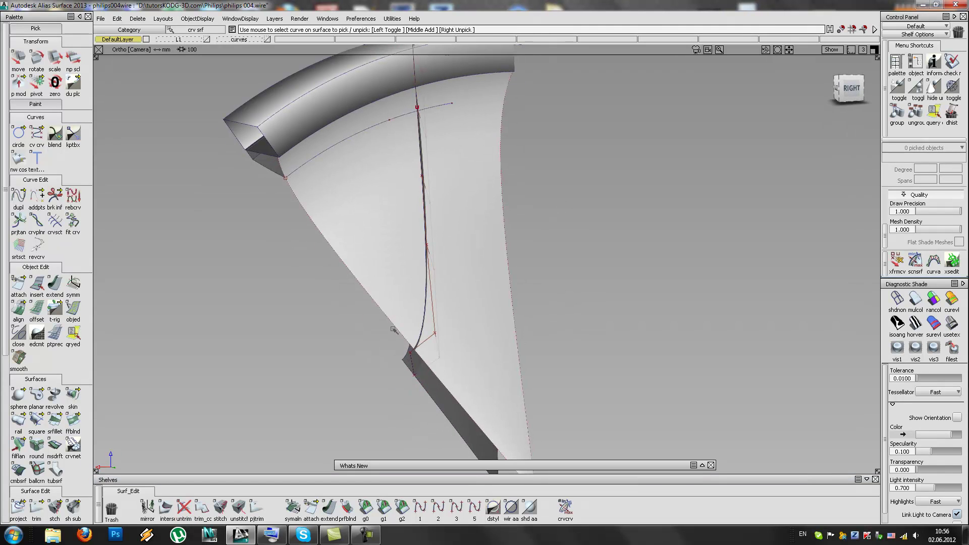
click(329, 506)
alt+shift+drag(312, 159, 272, 90)
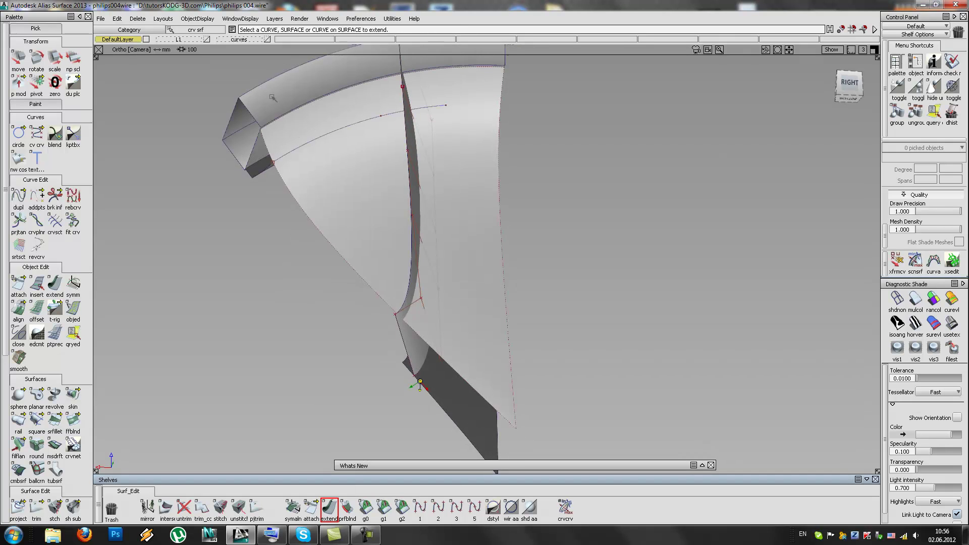
click(276, 120)
click(294, 127)
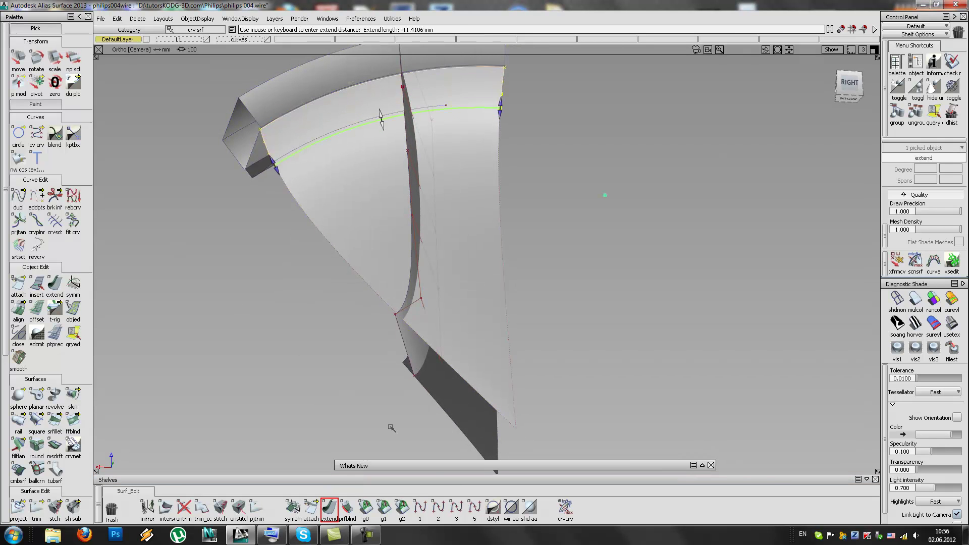
drag(263, 174, 392, 431)
drag(332, 372, 248, 313)
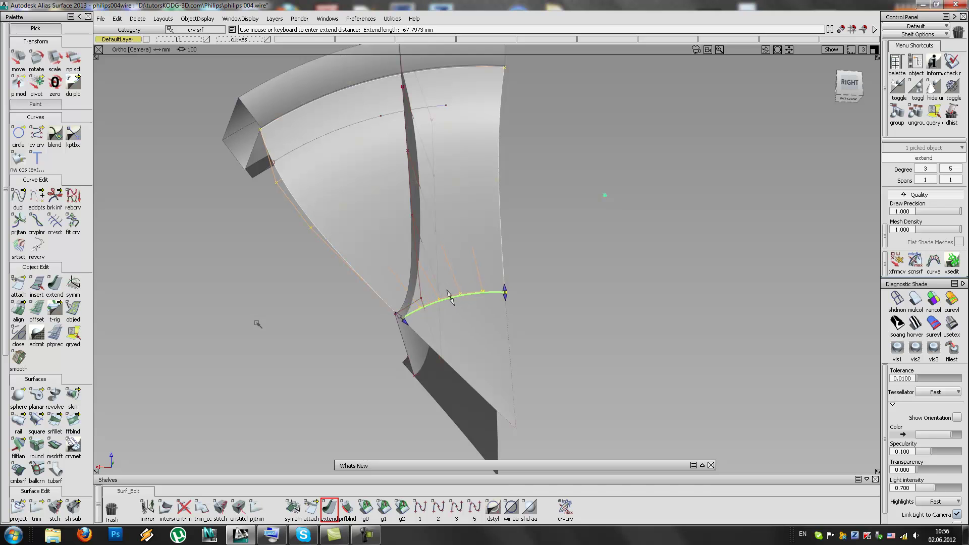
ctrl+shift+drag(319, 353, 310, 323)
Step: Extend the slanted side edge of the shortened light surface outward, and delete the shortened surface
click(398, 309)
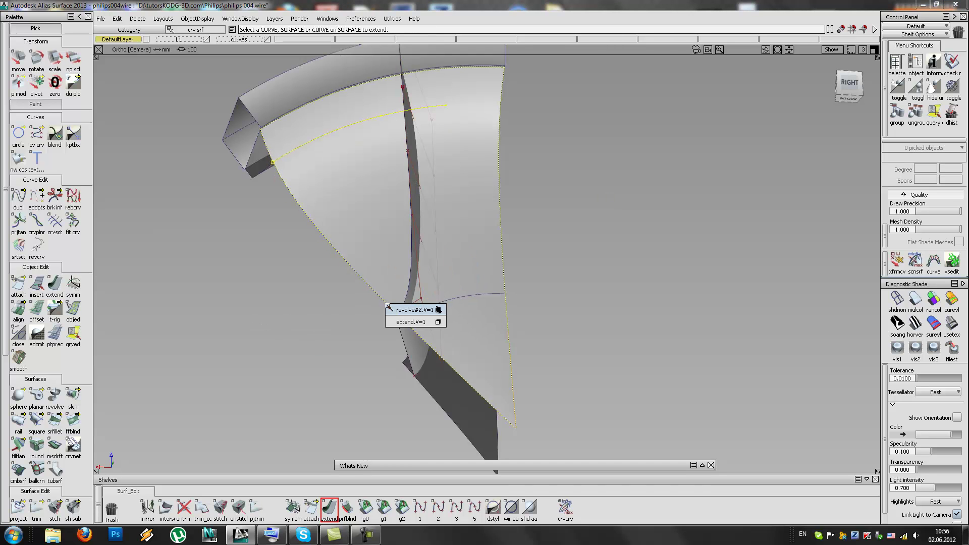
click(412, 320)
mouse_move(491, 302)
ctrl+shift+mouse_down()
mouse_move(493, 270)
mouse_move(483, 290)
ctrl+shift+mouse_up()
click(489, 294)
key(Delete)
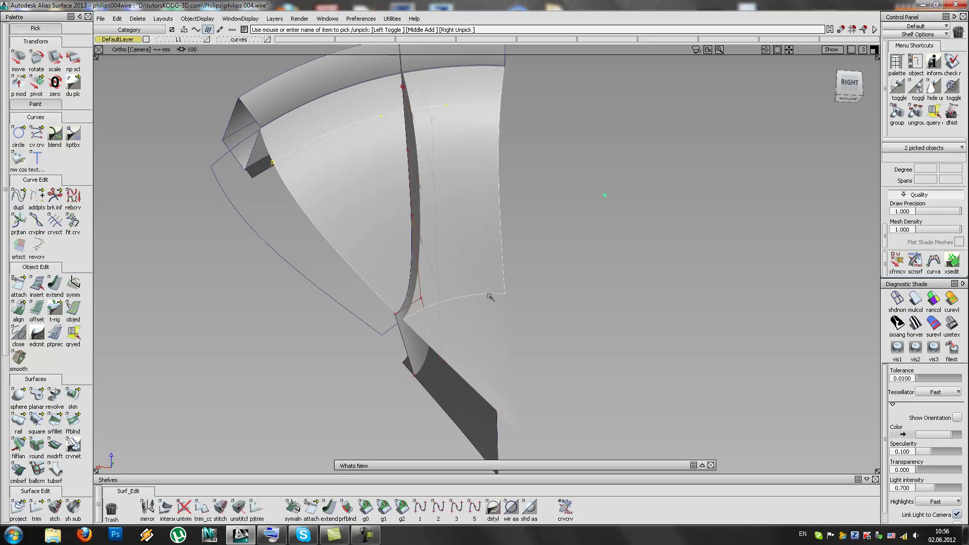
key(Delete)
click(438, 289)
Step: Shorten the draft surface's light-side edge with Extend and snap its lower corner CV to the corner of the light extension surface
alt+shift+drag(413, 319, 454, 237)
click(55, 282)
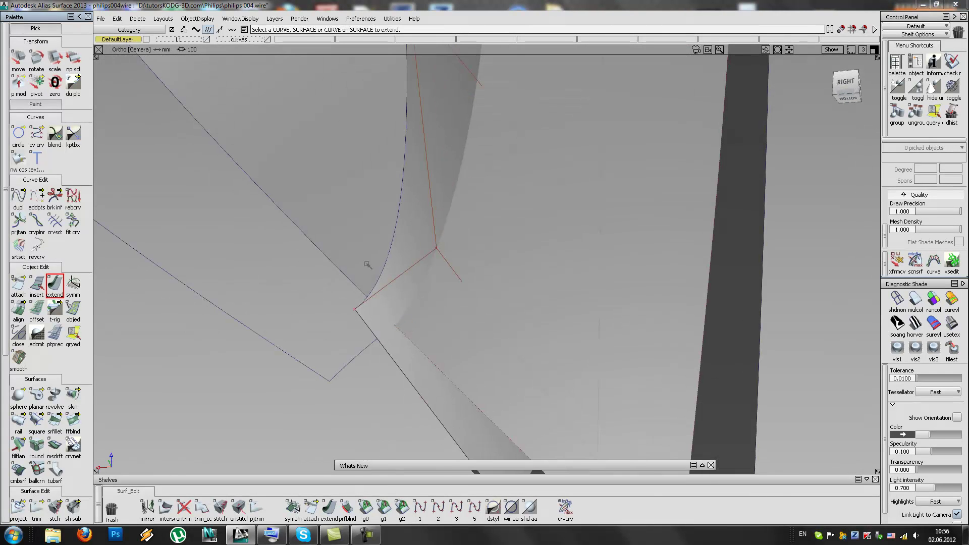
drag(383, 268, 498, 342)
ctrl+shift+drag(416, 355, 385, 344)
ctrl+shift+middle_drag(397, 370, 384, 329)
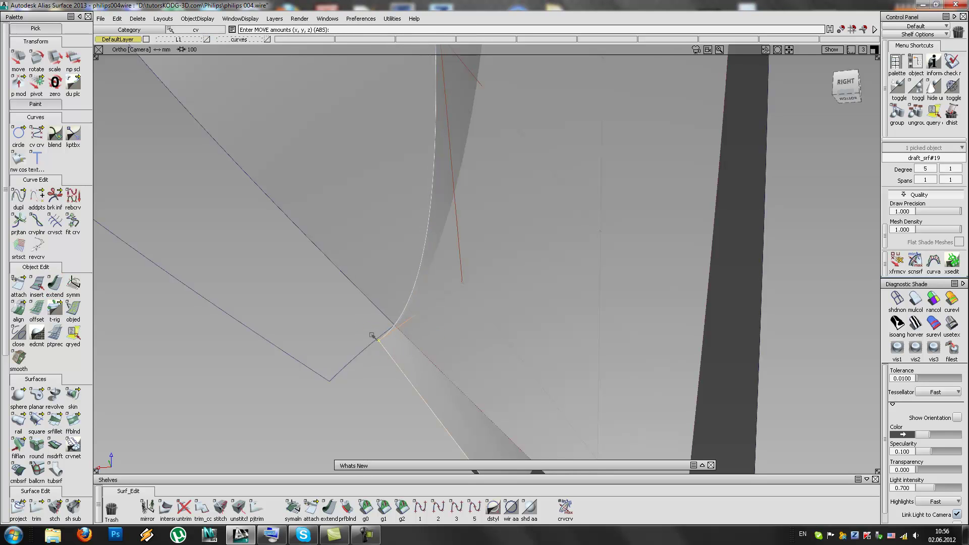
drag(367, 349, 468, 309)
Step: Draw a short degree 1 helper line starting at the draft surface's lower corner on the light side
alt+shift+click(404, 322)
alt+shift+drag(404, 322, 425, 209)
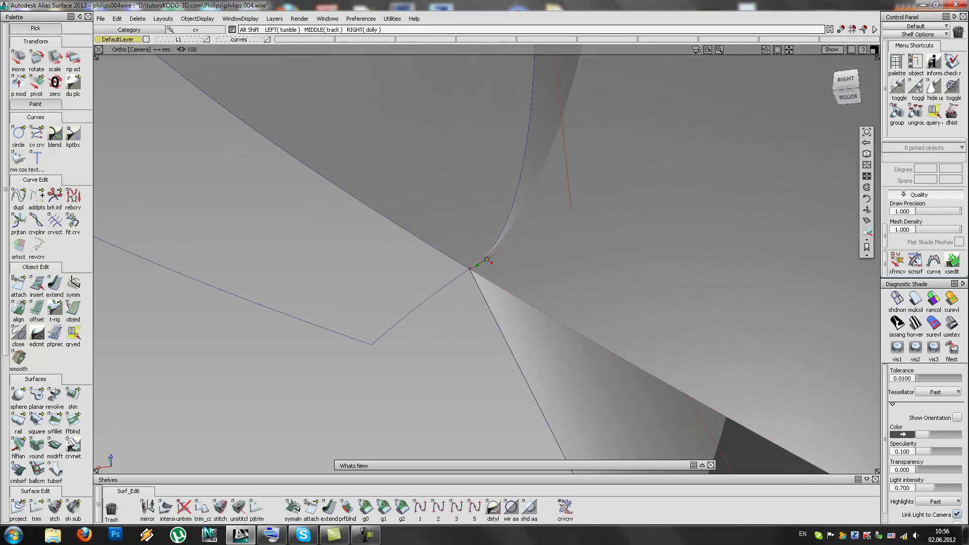
click(424, 508)
click(469, 268)
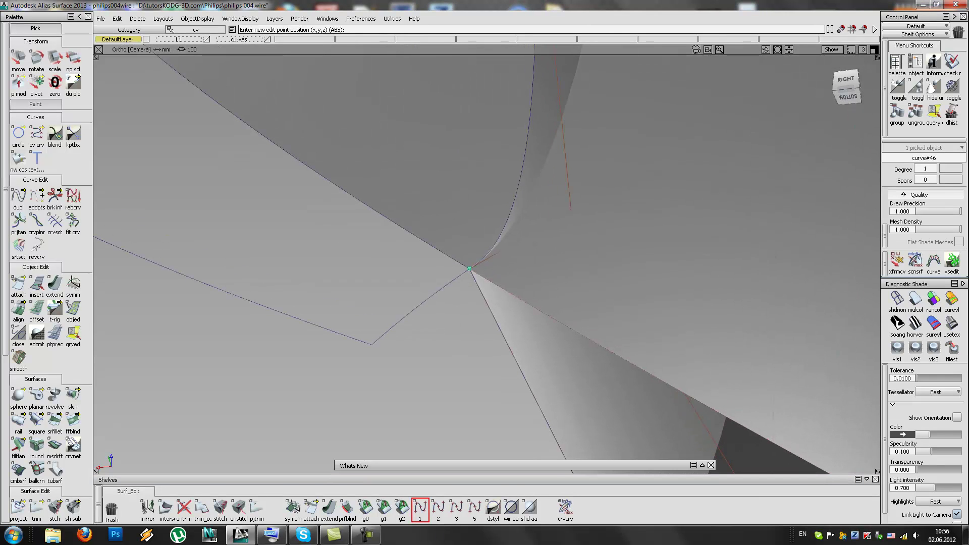
Step: Align the helper line with G1 Tangent continuity to the lower edge of the light extension surface
ctrl+shift+drag(248, 252, 248, 281)
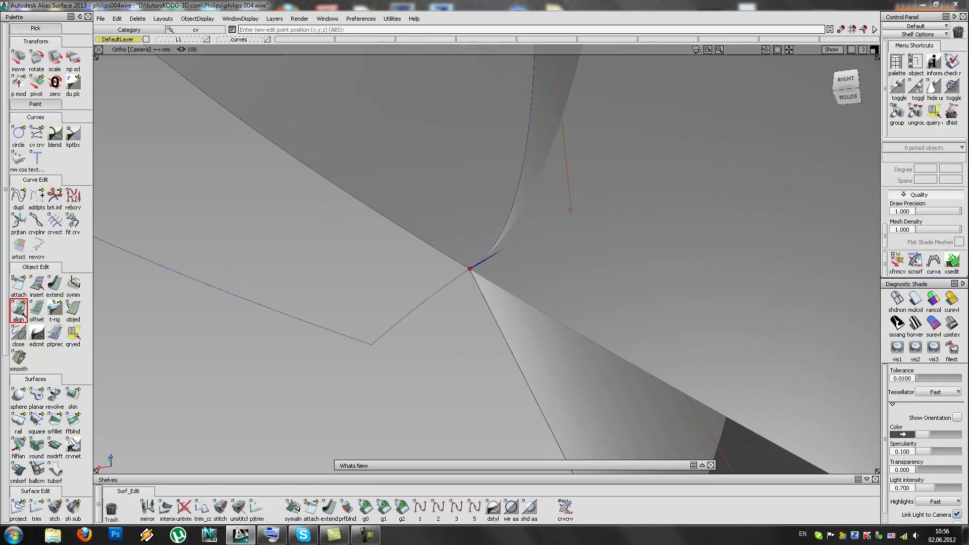
double_click(23, 314)
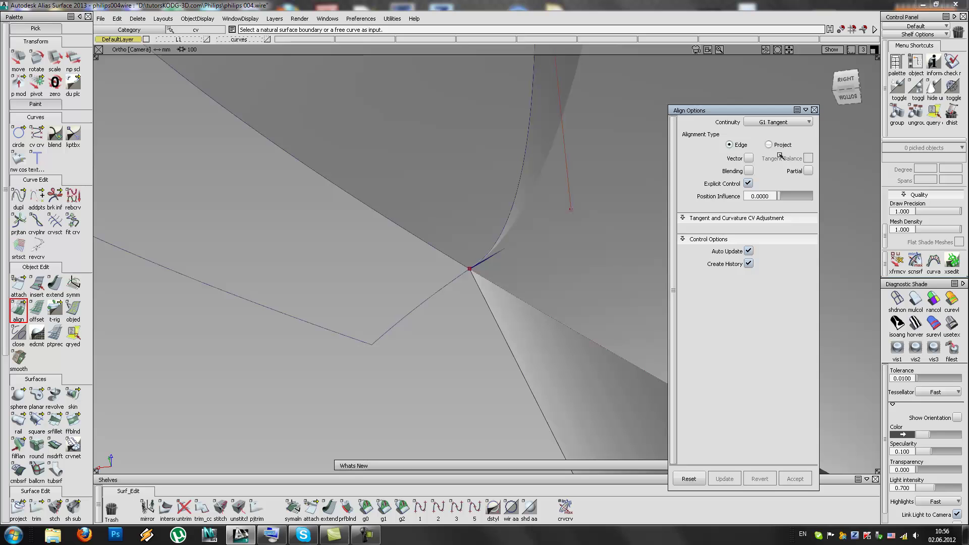
click(482, 260)
click(452, 281)
Step: Snap the draft surface CV next to the lower corner onto the helper line's far end
ctrl+shift+drag(522, 256, 522, 285)
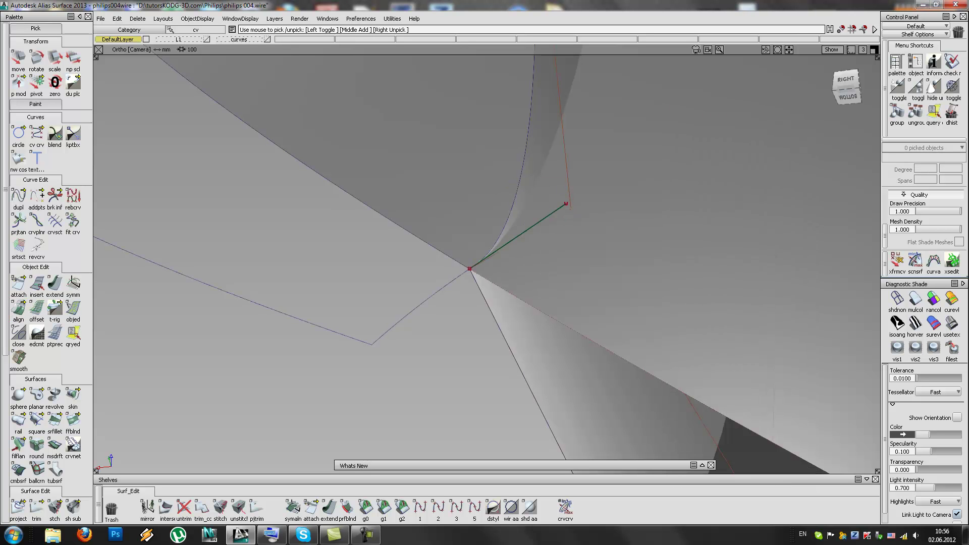
click(509, 217)
ctrl+shift+middle_drag(575, 212, 575, 210)
ctrl+click(566, 205)
Step: Delete the helper line at the draft surface's lower corner
mouse_move(568, 212)
ctrl+shift+mouse_down()
mouse_move(568, 247)
mouse_move(567, 211)
ctrl+shift+mouse_up()
click(550, 215)
key(Delete)
key(Return)
Step: Extend the draft surface's light-side long edge outward past the light side surface
alt+shift+right_drag(557, 217, 425, 290)
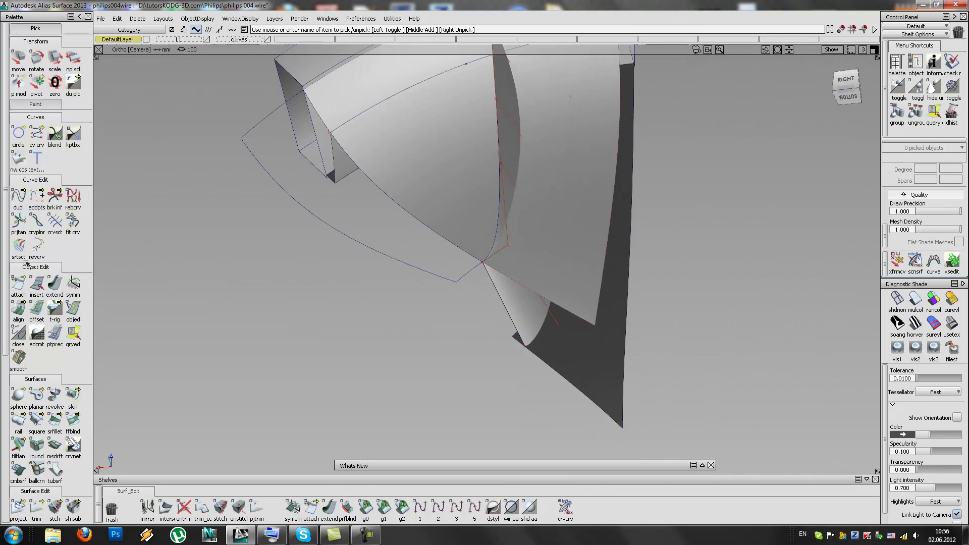
click(51, 286)
drag(501, 166, 432, 125)
ctrl+shift+drag(472, 177, 433, 255)
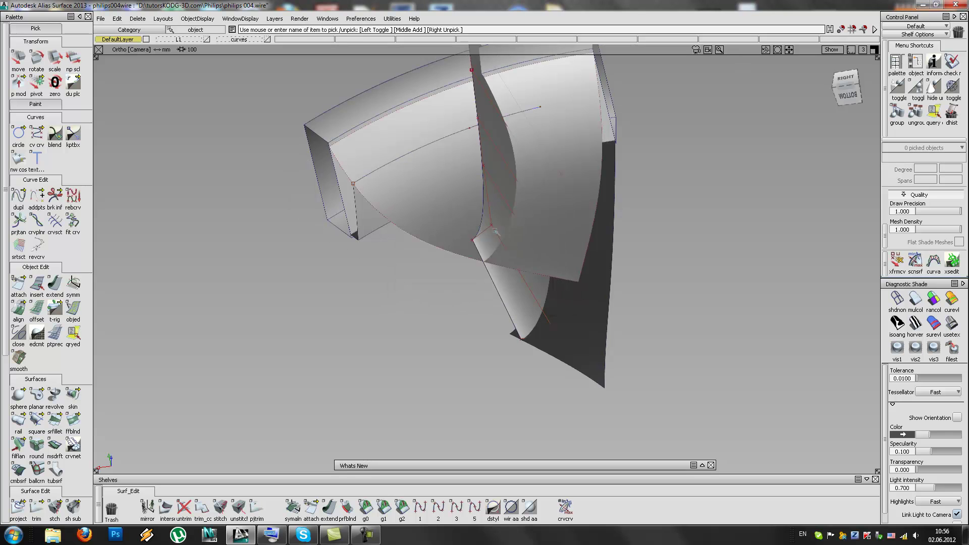
Step: Extend the dark side surface's rim edge inward, making a shortened surface that reaches the draft surface's lower corner
alt+shift+drag(522, 341, 111, 298)
mouse_move(601, 260)
alt+shift+mouse_down()
mouse_move(674, 259)
mouse_move(541, 226)
mouse_move(604, 217)
mouse_move(585, 260)
alt+shift+mouse_up()
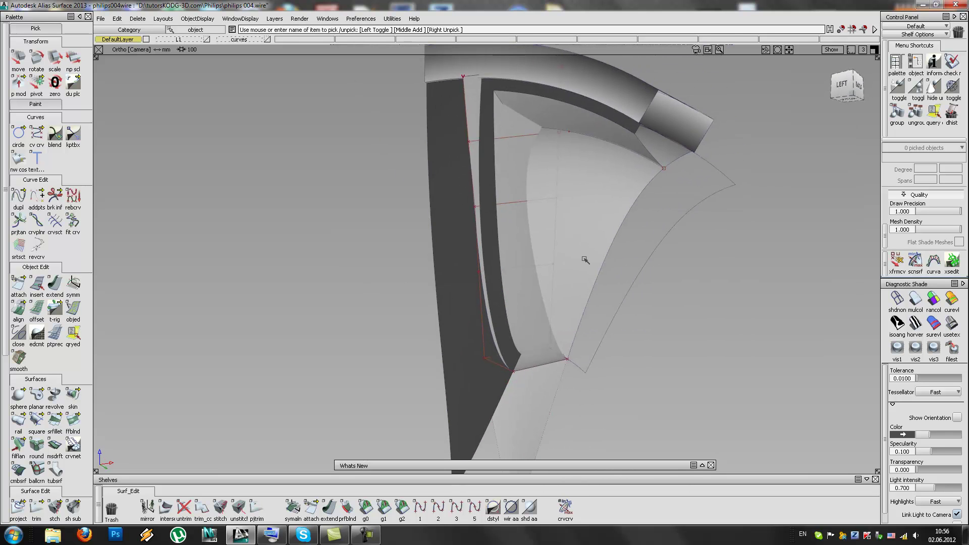
click(329, 507)
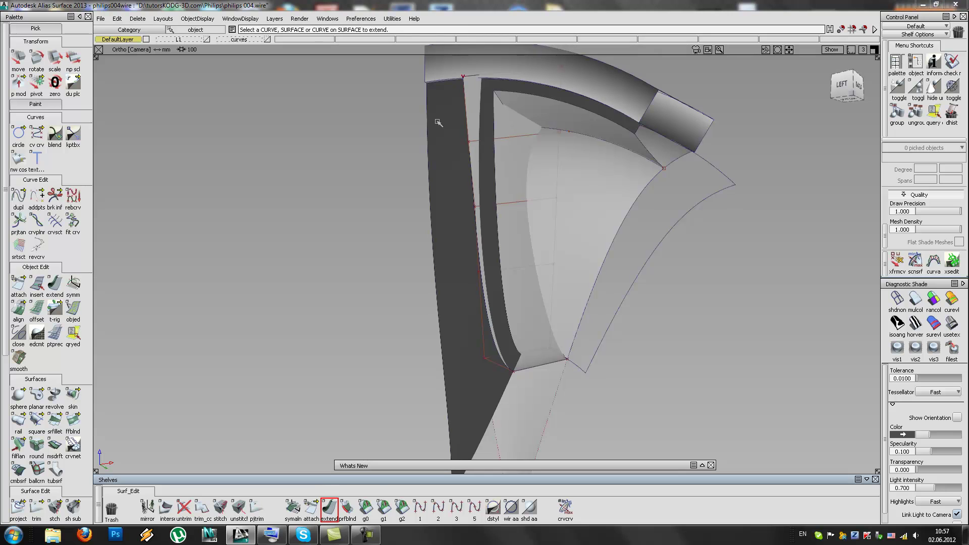
drag(441, 84, 472, 507)
drag(488, 311, 529, 397)
Step: Extend the dark side surface's slanted edge outward and delete the shortened surface beside the draft surface's lower corner
click(527, 394)
click(525, 289)
ctrl+shift+drag(506, 325, 475, 356)
click(475, 356)
key(Delete)
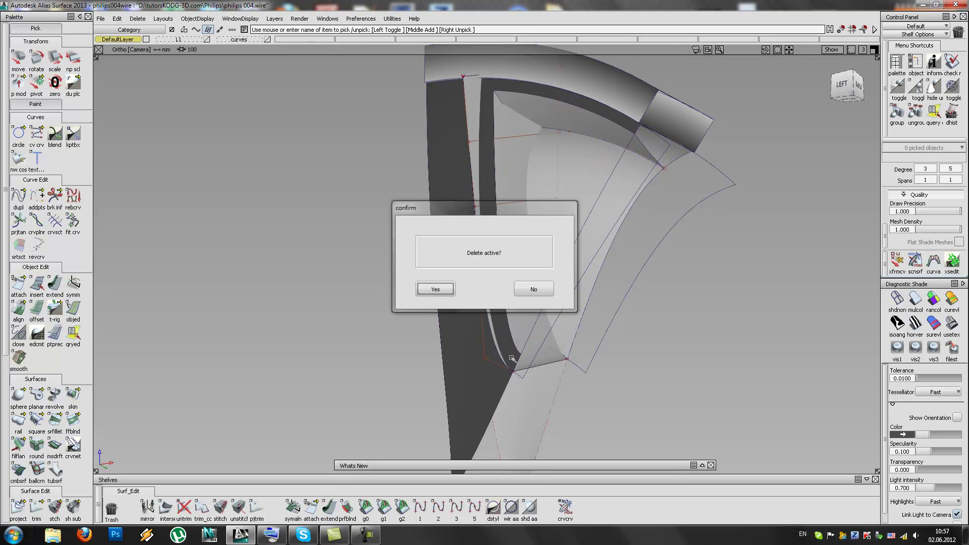
key(Return)
Step: Draw a degree-1 helper line from the draft surface's lower corner to its neighbouring CV and align it G1 Tangent to the dark side extension
scroll(512, 372, up, 6)
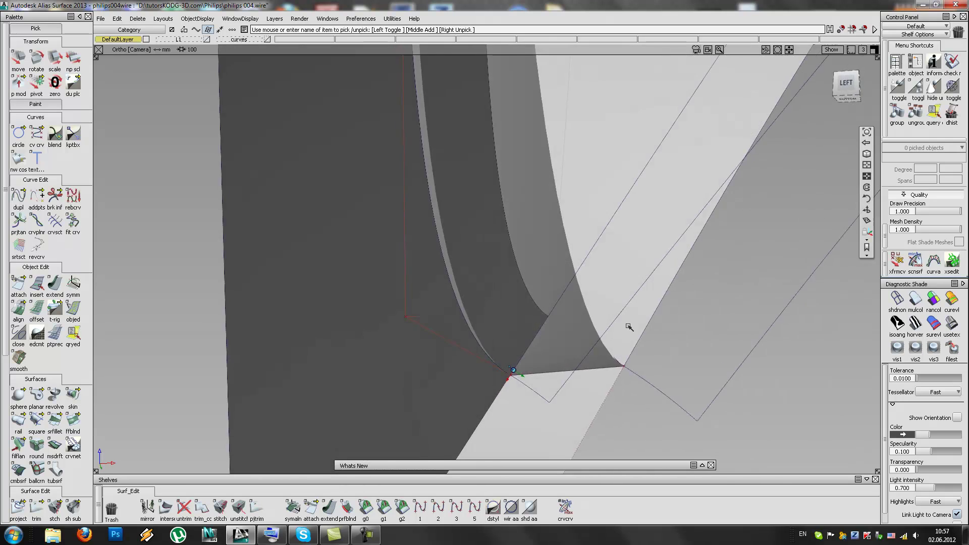
alt+shift+drag(629, 328, 608, 352)
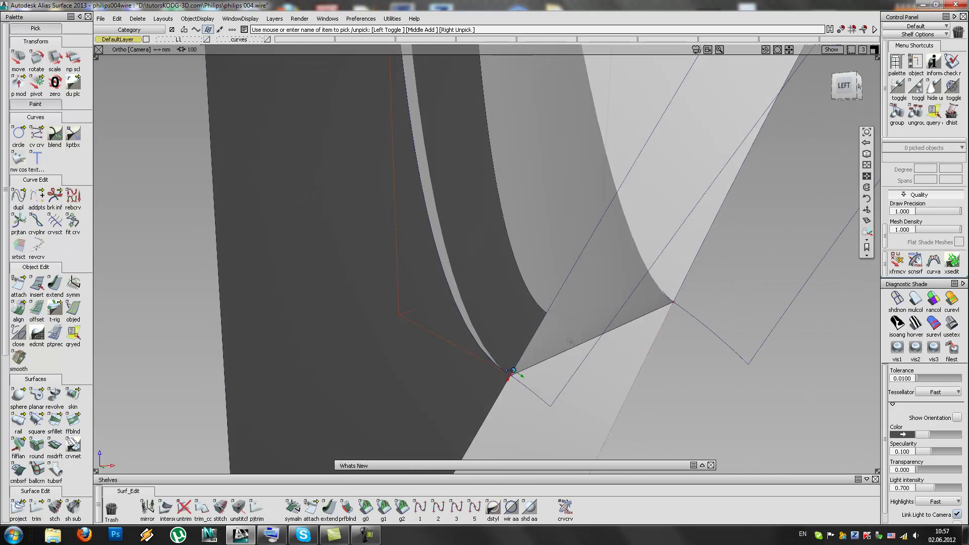
click(423, 507)
ctrl+click(510, 375)
ctrl+click(398, 316)
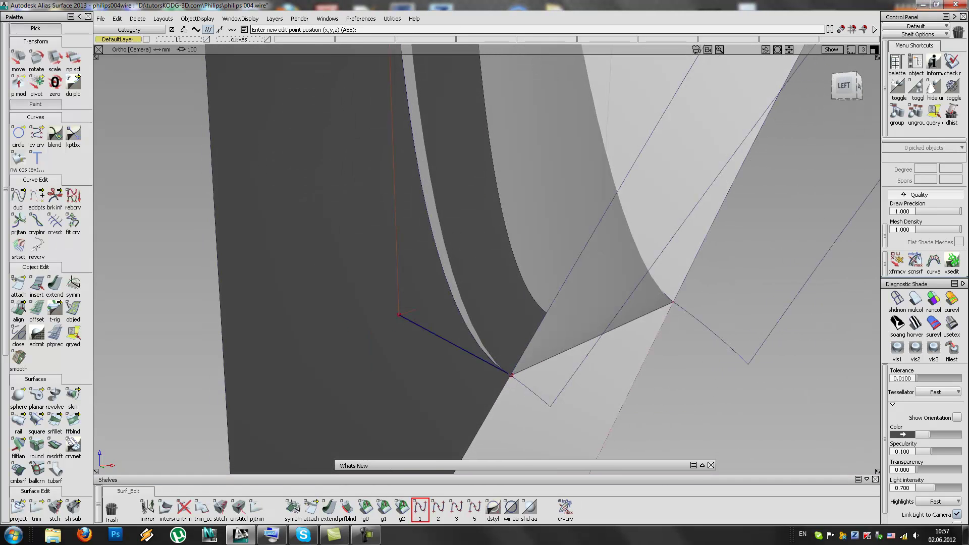
double_click(21, 303)
click(482, 361)
click(525, 388)
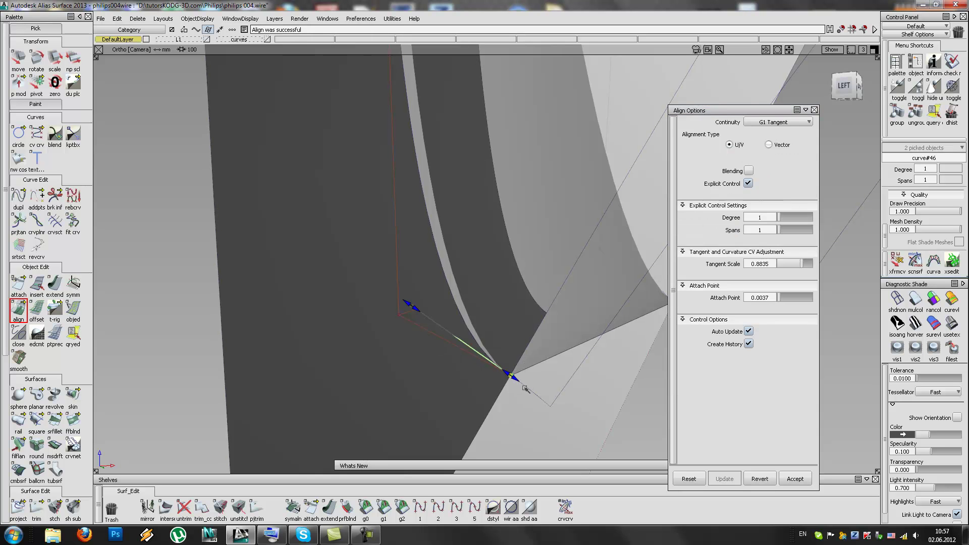
Step: Snap the draft surface CV next to the lower corner onto the aligned helper line's far end
ctrl+shift+drag(341, 320, 389, 305)
click(399, 316)
ctrl+click(393, 307)
ctrl+shift+drag(389, 340, 396, 303)
Step: Delete the helper line and the extension surface beyond the dark side surface's slanted edge
ctrl+shift+drag(422, 271, 444, 319)
click(485, 358)
key(Delete)
key(Return)
click(527, 389)
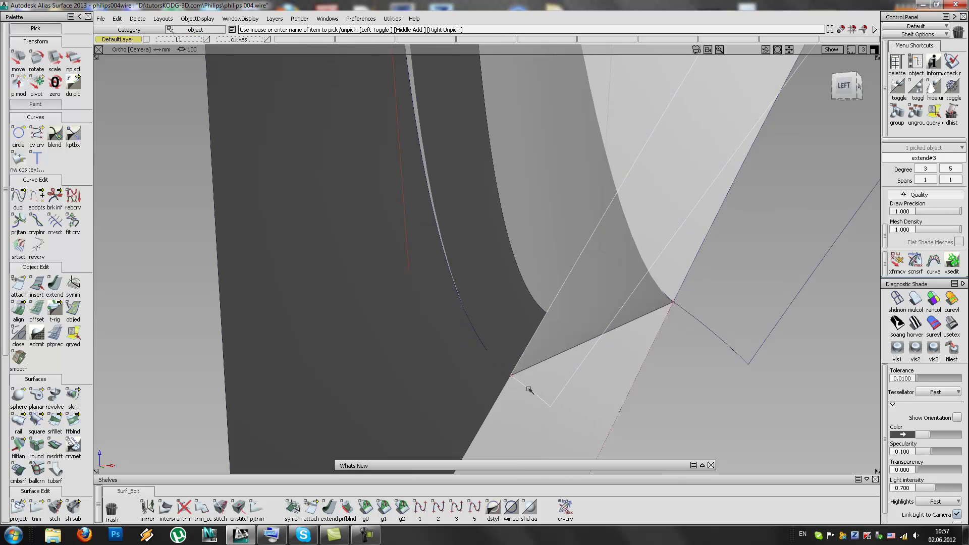
key(Delete)
key(Return)
Step: Extend the draft surface's edge outward past the dark side surface and remove the light side surface's slanted-edge extension
alt+shift+drag(568, 305, 362, 326)
click(54, 284)
click(477, 288)
alt+shift+drag(648, 320, 487, 316)
drag(630, 239, 641, 280)
click(607, 296)
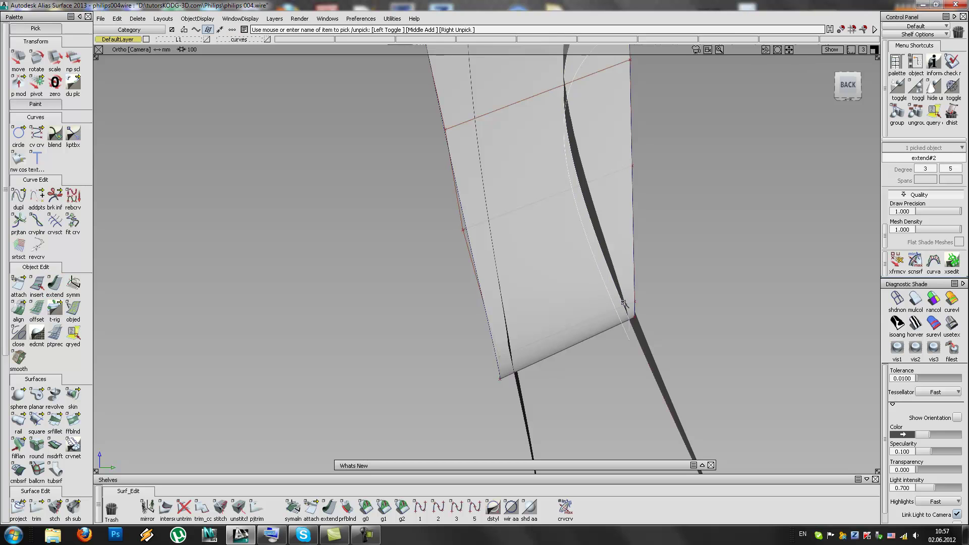
Step: Trim the light side surface where it intersects the draft surface, keeping its outer region below the rim
alt+shift+drag(522, 251, 611, 323)
click(37, 506)
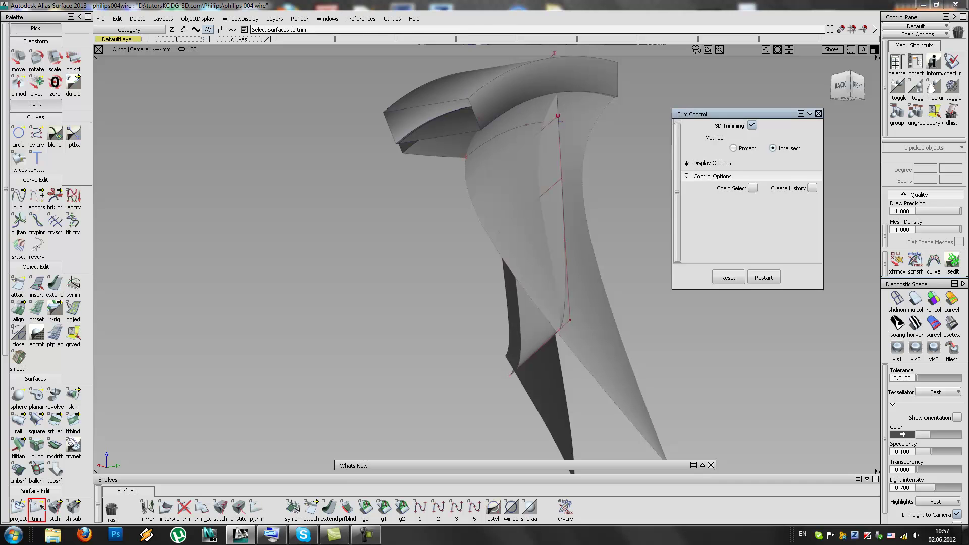
click(568, 306)
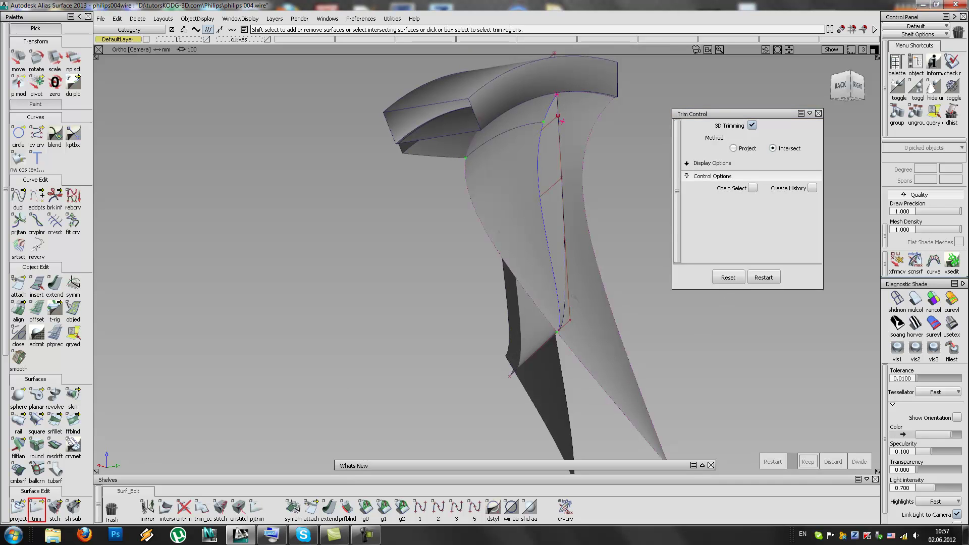
alt+shift+drag(614, 216, 575, 166)
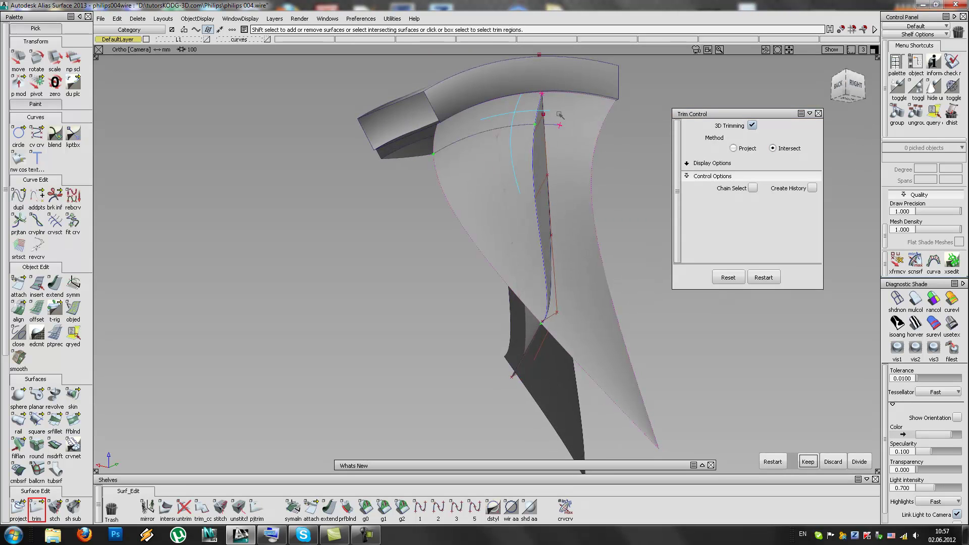
click(589, 120)
key(space)
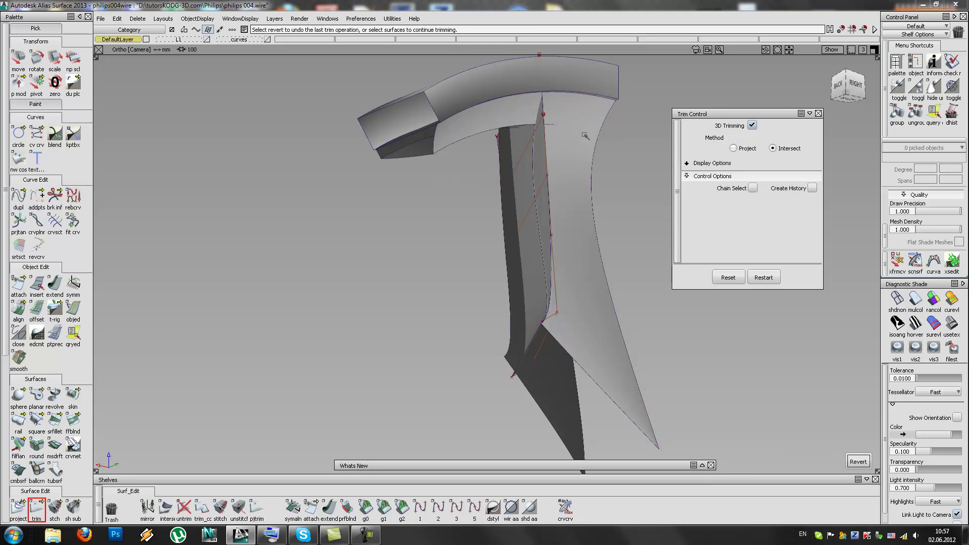
Step: Untrim the inner rim surface and clear the curves on surface around the draft surface
alt+shift+drag(477, 192, 559, 201)
click(506, 378)
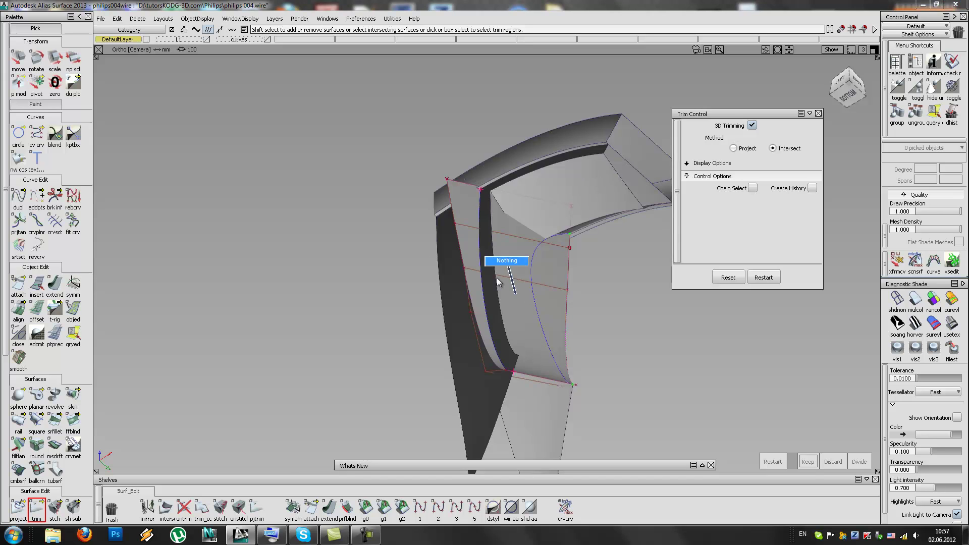
click(185, 508)
click(500, 204)
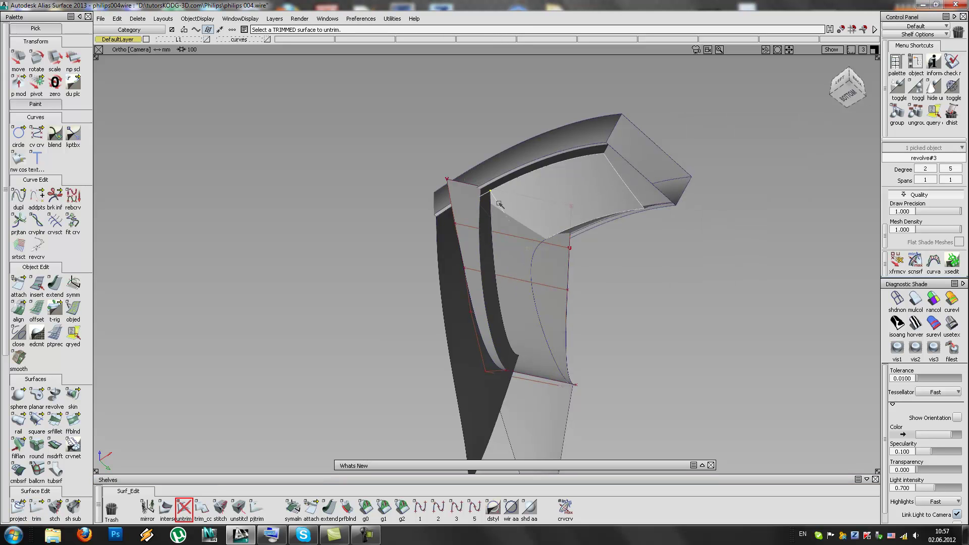
click(514, 233)
click(501, 205)
click(448, 289)
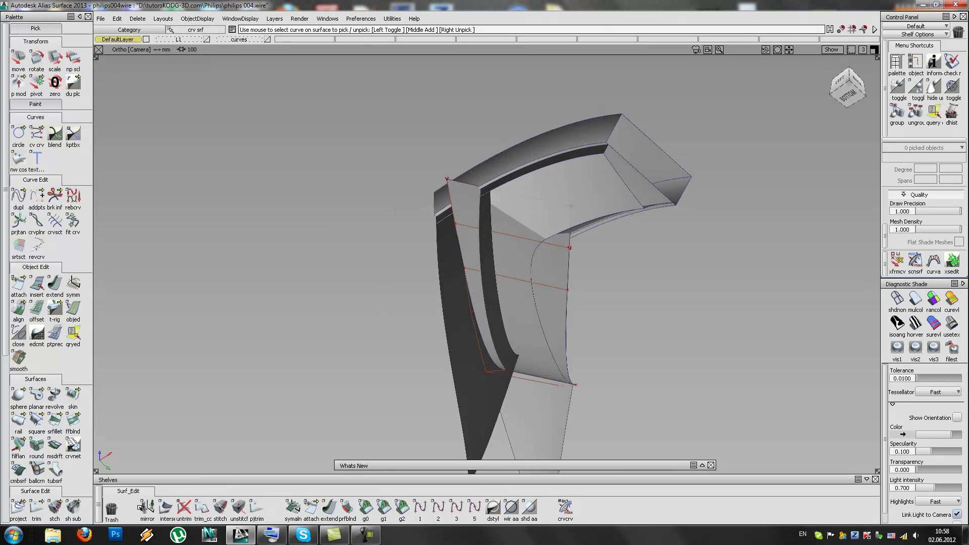
Step: Trim the draft surface along the light side surface, discarding the overhang beyond it
click(40, 502)
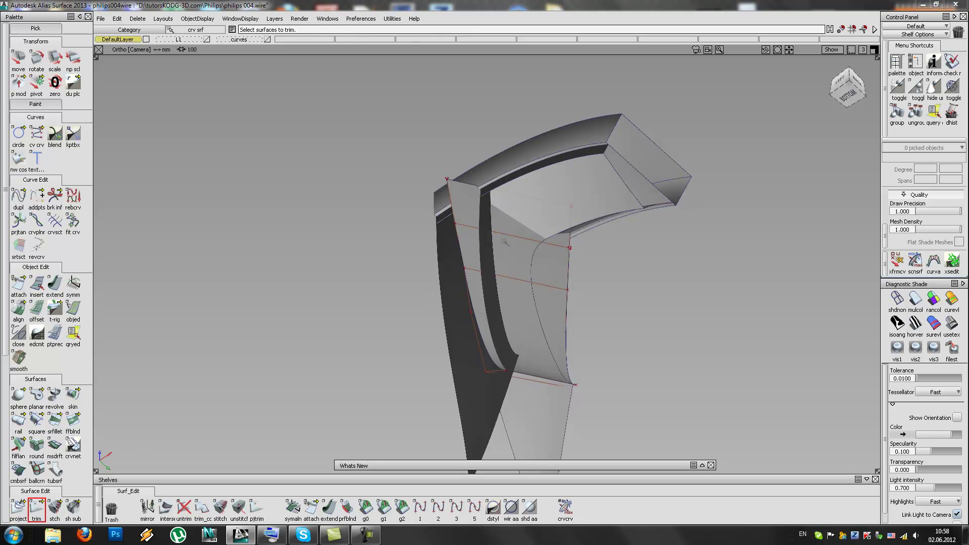
click(540, 376)
click(617, 174)
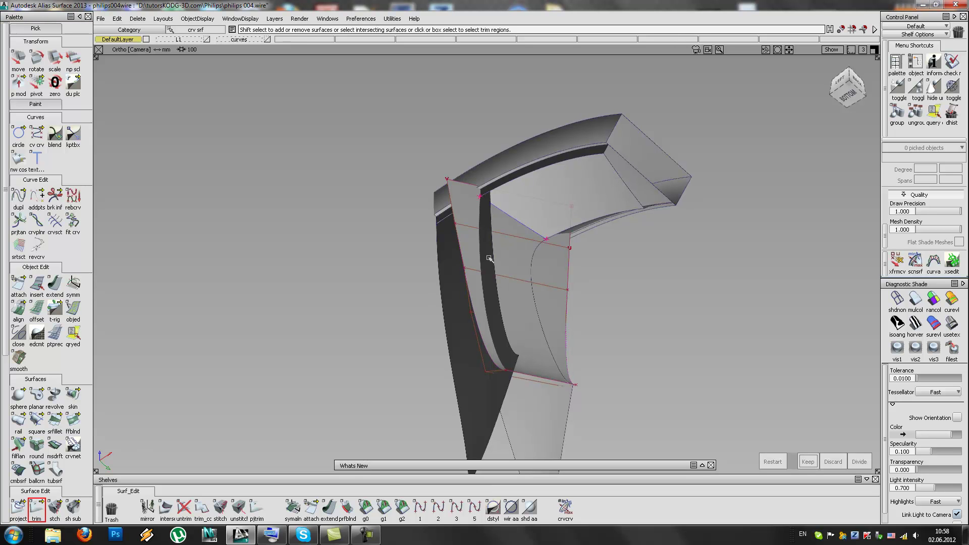
click(516, 277)
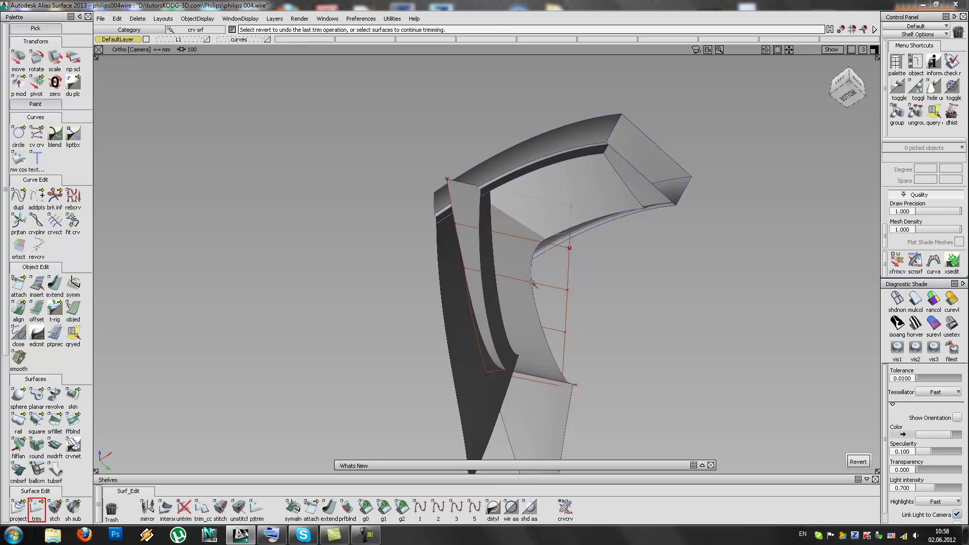
Step: Trim the dark side surface along the draft surface, keeping its outer region
click(499, 282)
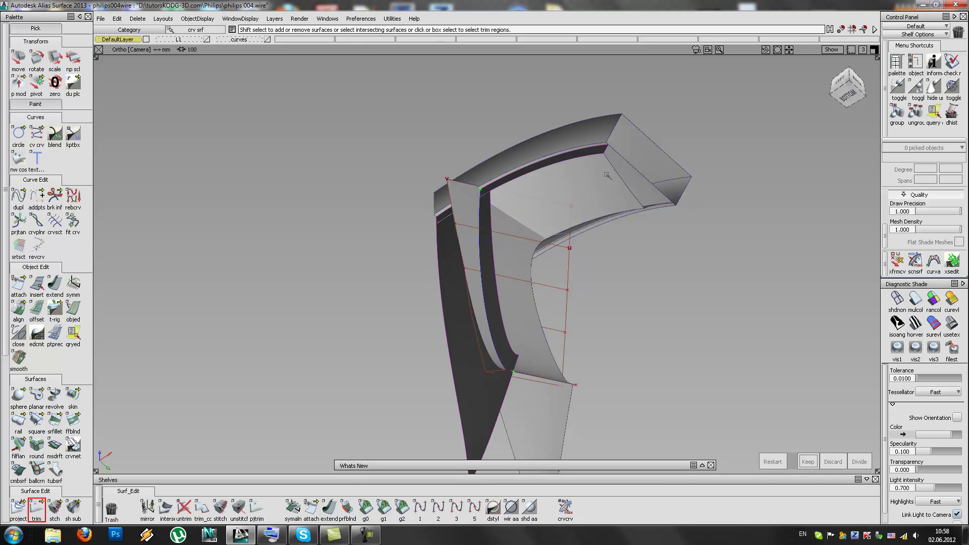
alt+shift+drag(437, 233, 441, 156)
click(459, 213)
drag(451, 197, 509, 141)
key(space)
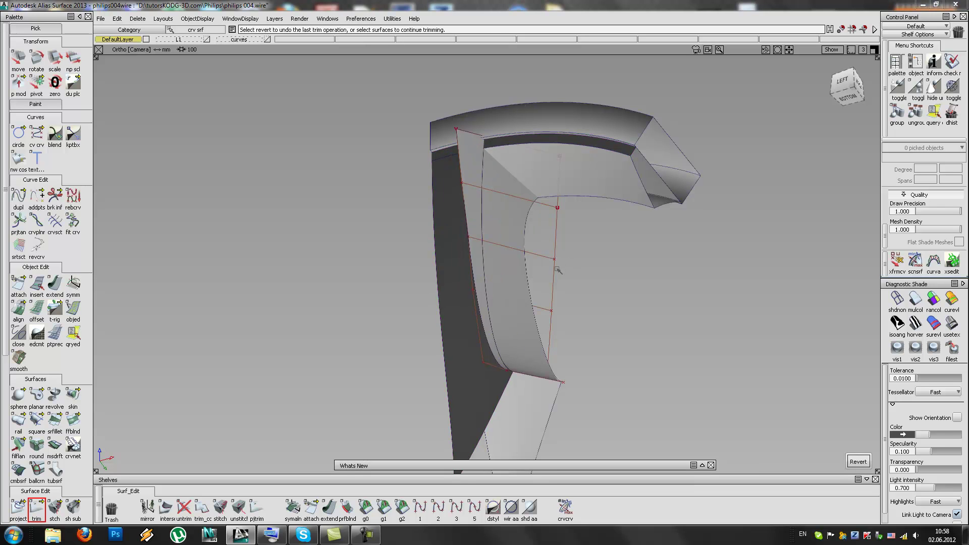
Step: Try to trim the draft surface along its intersection with the dark side surface, keeping the inner region
click(542, 222)
click(536, 253)
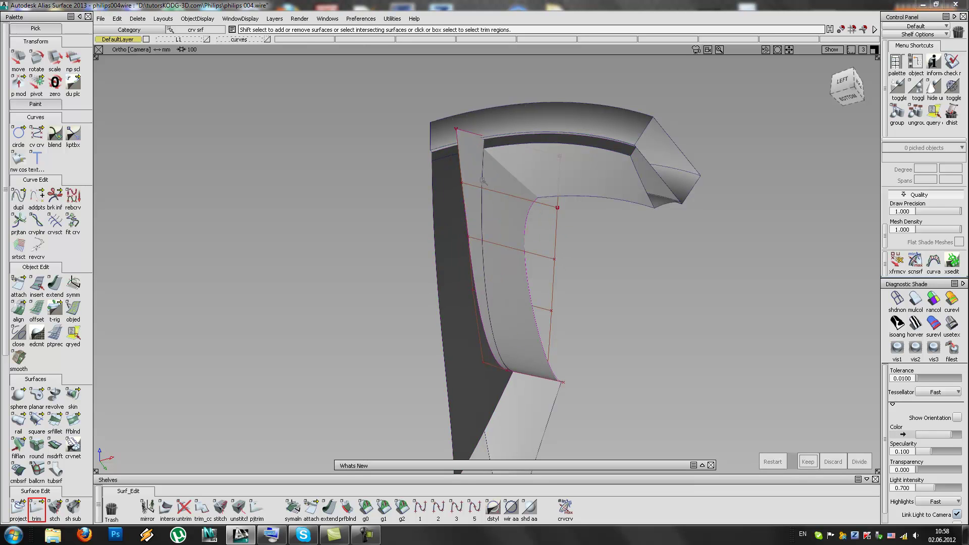
click(483, 181)
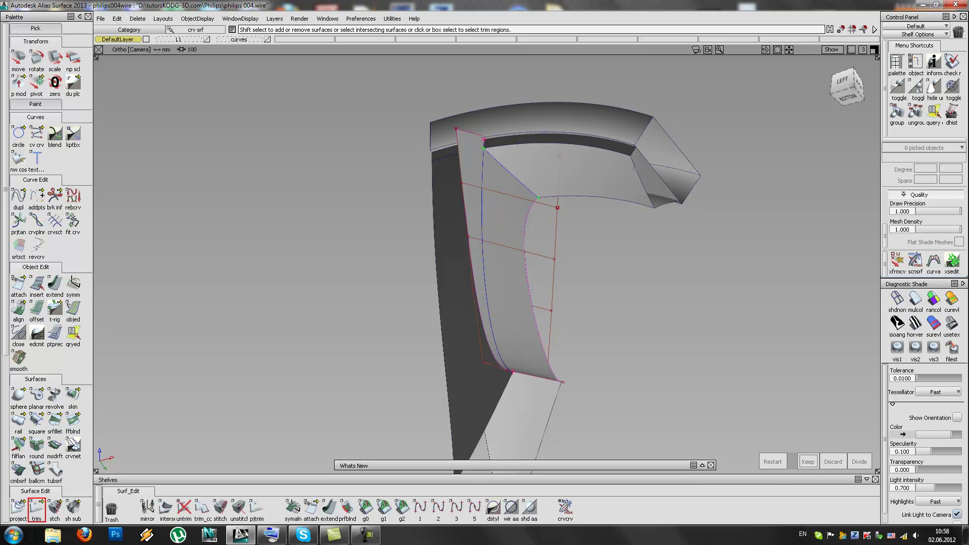
click(507, 281)
key(space)
click(527, 276)
click(507, 273)
Step: Examine where the intersection curve meets the draft surface's lower edge at the dark side corner
alt+shift+drag(576, 276, 525, 353)
alt+shift+right_drag(528, 352, 828, 258)
alt+shift+drag(560, 356, 570, 269)
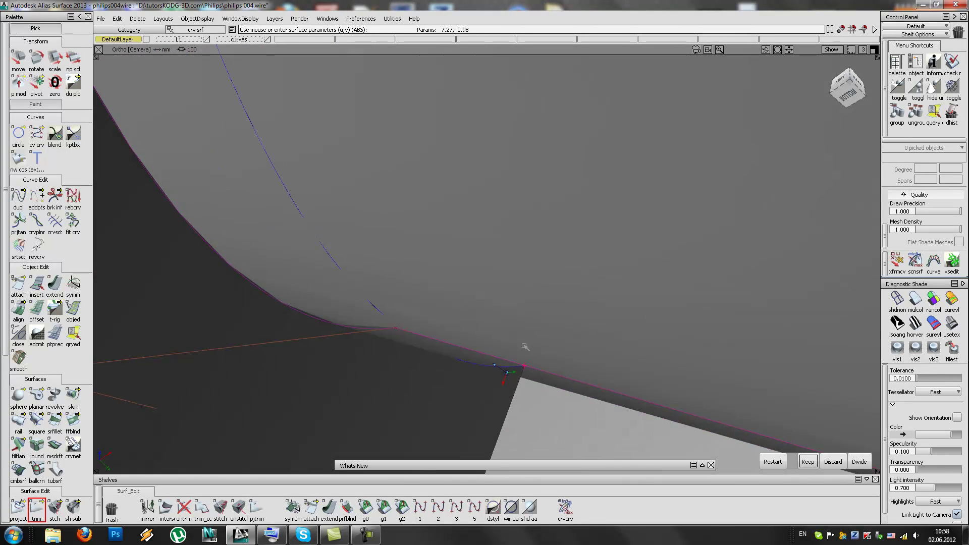
alt+shift+right_drag(521, 371, 823, 217)
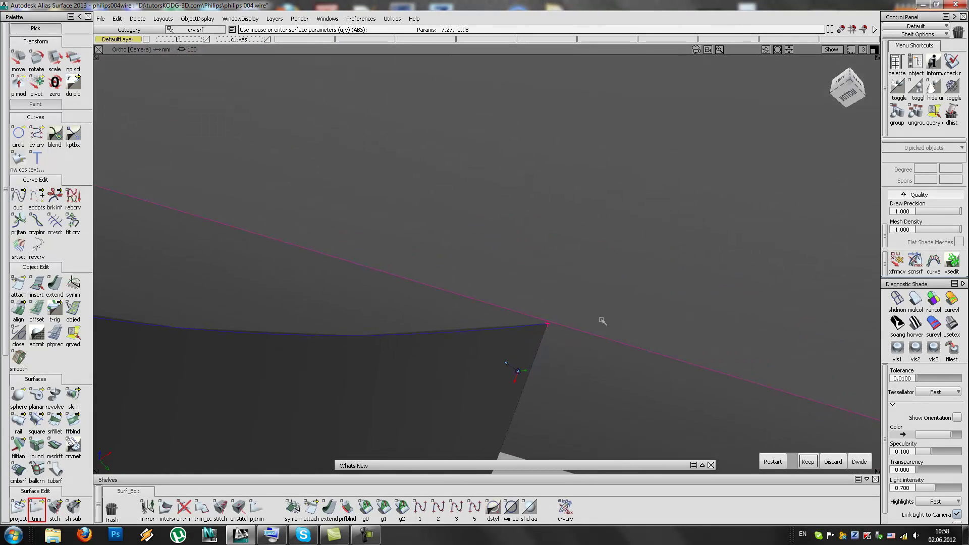
mouse_move(549, 328)
alt+shift+right_down()
mouse_move(768, 238)
mouse_move(425, 324)
alt+shift+right_up()
mouse_move(425, 324)
alt+shift+mouse_down()
mouse_move(266, 346)
mouse_move(567, 406)
mouse_move(475, 422)
alt+shift+mouse_up()
mouse_move(591, 368)
alt+shift+mouse_down()
mouse_move(547, 411)
mouse_move(416, 378)
alt+shift+mouse_up()
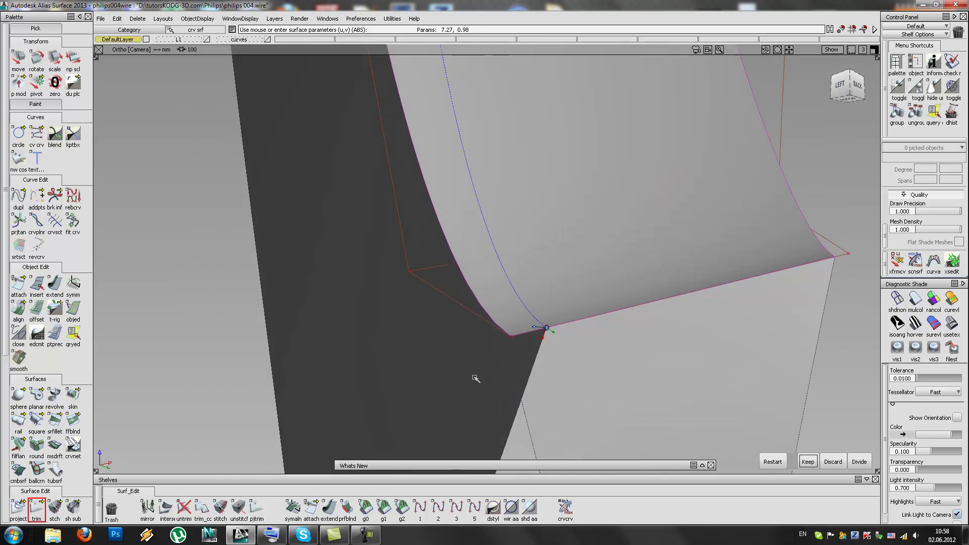
mouse_move(576, 397)
alt+shift+mouse_down()
mouse_move(601, 331)
mouse_move(716, 264)
mouse_move(504, 346)
mouse_move(506, 422)
mouse_move(510, 404)
alt+shift+mouse_up()
alt+shift+right_drag(510, 403, 677, 271)
Step: Untrim the dark side surface along the draft surface
click(49, 291)
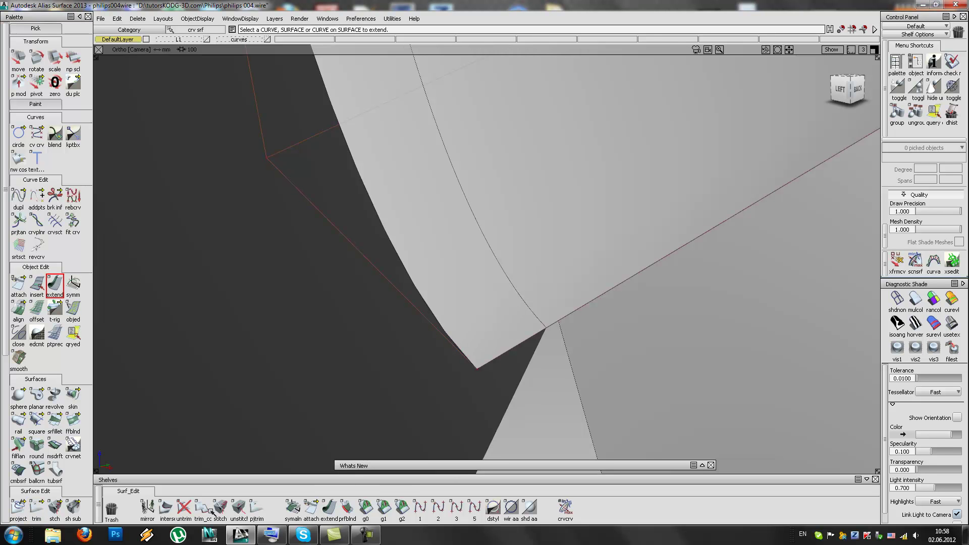
click(183, 508)
click(541, 330)
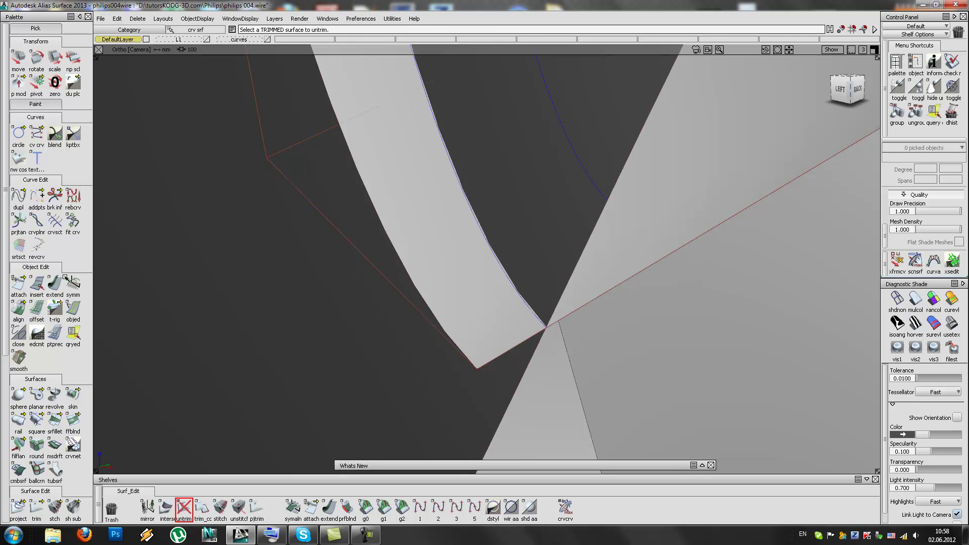
Step: Pull the draft surface's dark-side edge back about 3.38 mm with Extend to the dark side surface's lower corner
click(55, 284)
click(458, 346)
ctrl+alt+click(545, 327)
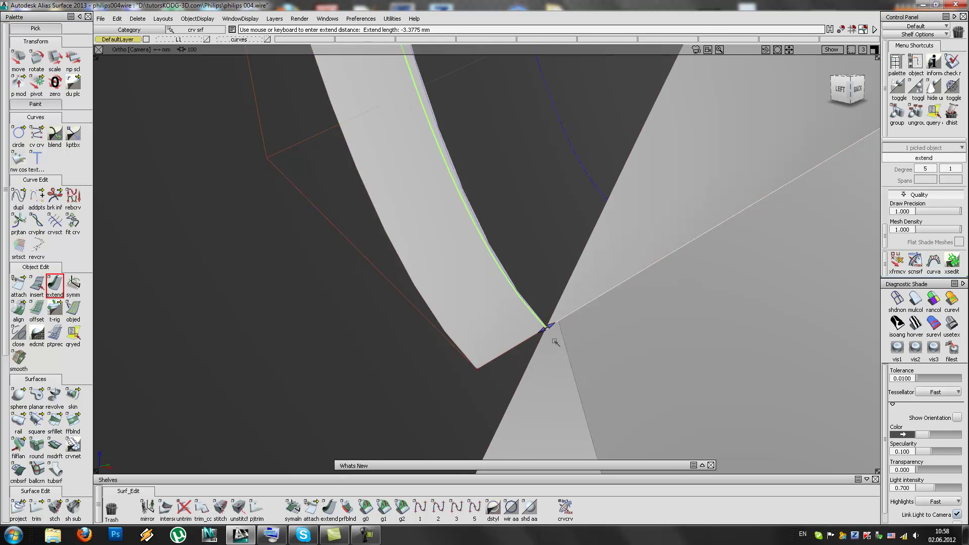
Step: Snap the draft surface's corner CV exactly onto the slanted edge of the dark side surface
alt+shift+right_drag(546, 328, 856, 215)
alt+shift+right_drag(580, 329, 618, 322)
alt+shift+drag(617, 322, 769, 176)
alt+shift+drag(607, 305, 593, 326)
ctrl+shift+drag(514, 322, 554, 387)
click(561, 326)
ctrl+shift+middle_drag(554, 363, 548, 317)
ctrl+alt+drag(526, 307, 679, 390)
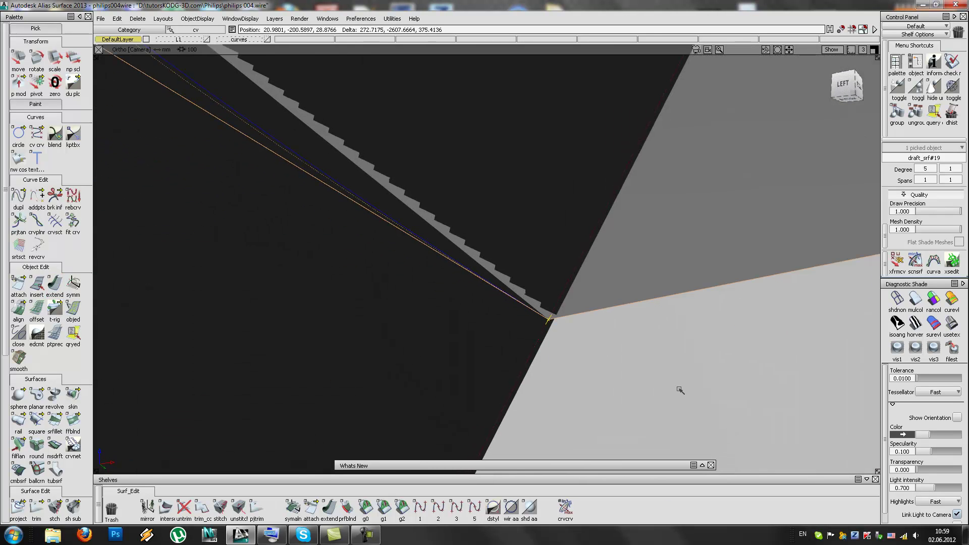
alt+shift+drag(636, 353, 117, 431)
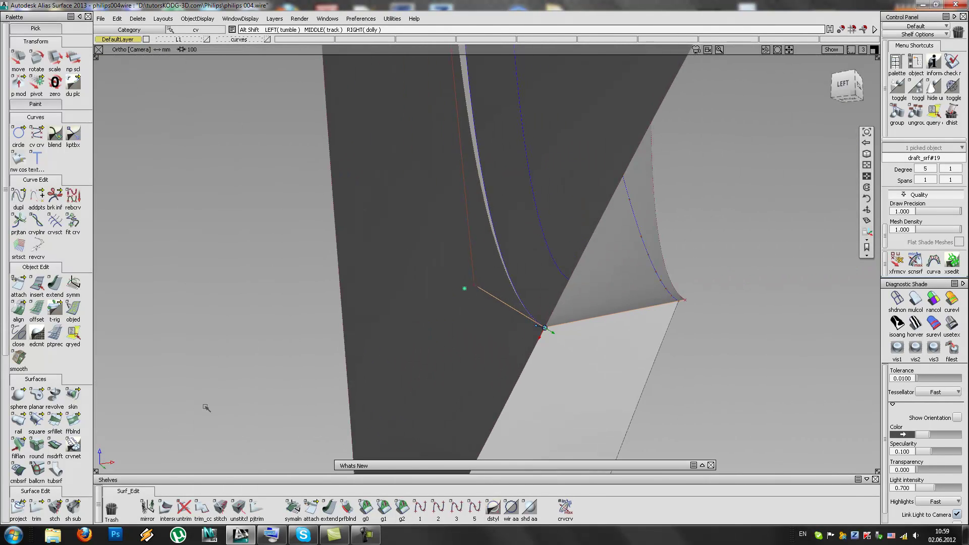
alt+shift+right_drag(117, 431, 56, 435)
ctrl+shift+drag(514, 313, 515, 376)
Step: Delete the old trim curves lying on the untrimmed dark side surface
click(34, 509)
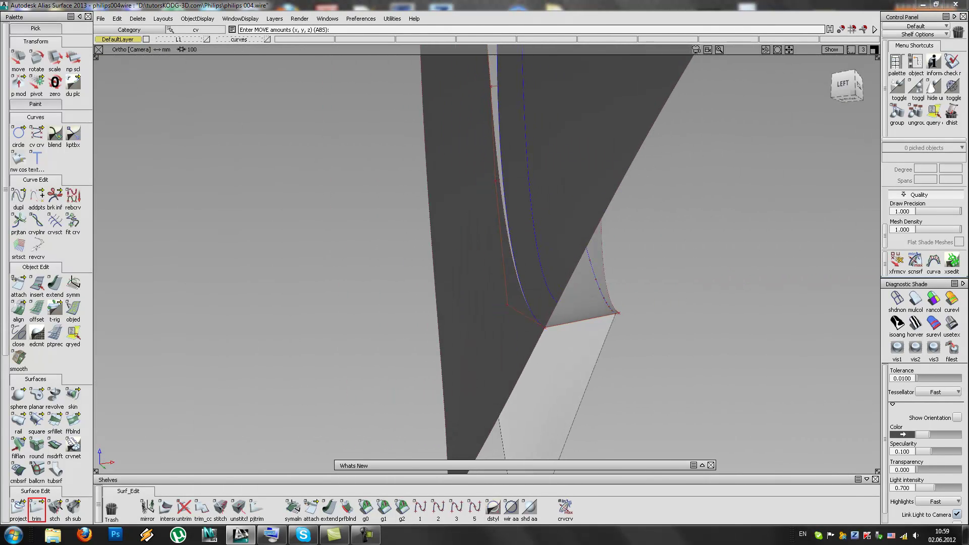
click(37, 507)
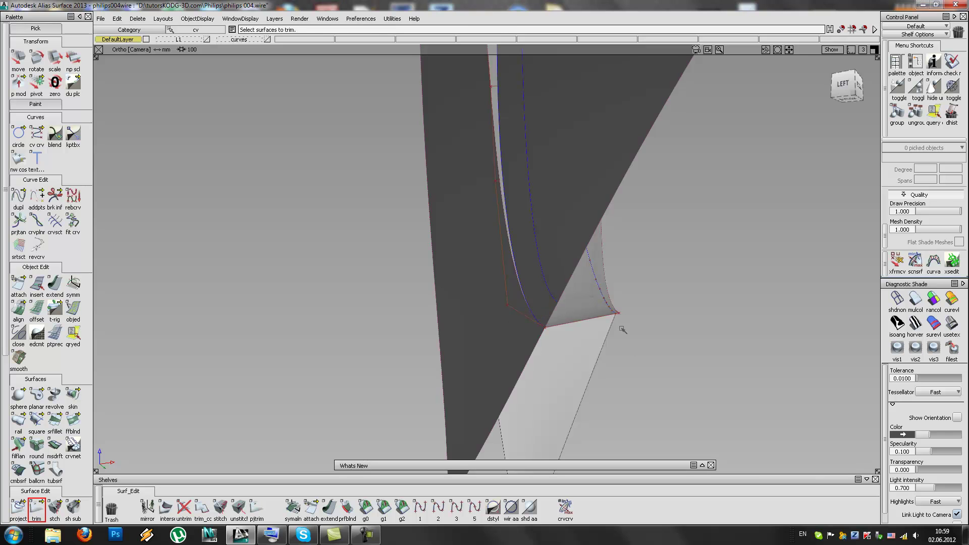
alt+shift+drag(626, 335, 563, 383)
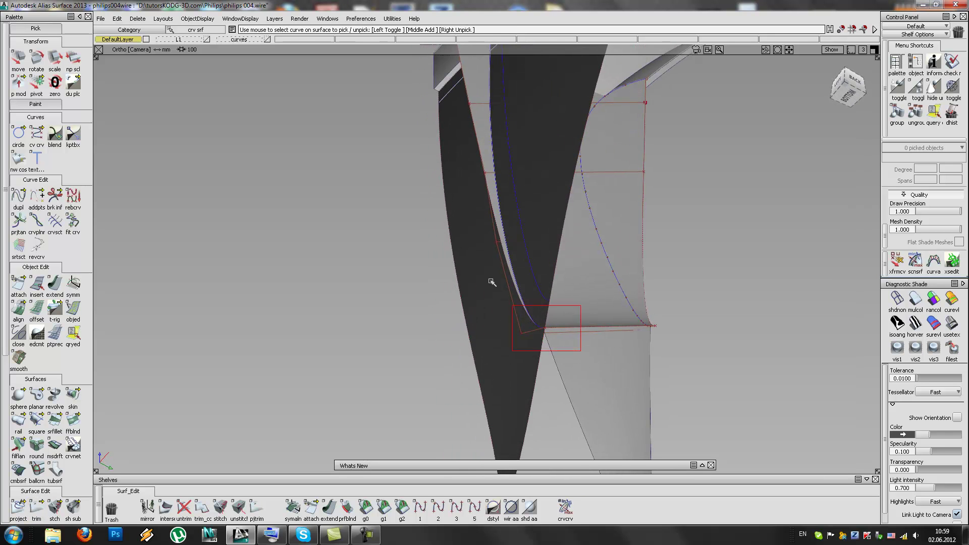
key(Delete)
Step: Trim the dark side surface along the draft surface, keeping the narrow spoke face, and trim the draft surface where it meets the rim
alt+shift+drag(465, 226, 625, 272)
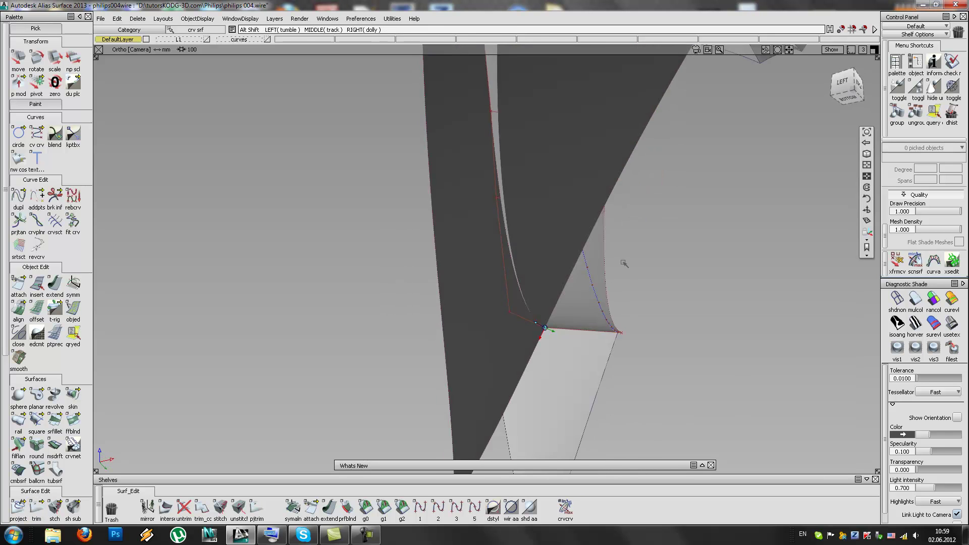
alt+shift+middle_drag(625, 272, 607, 313)
alt+shift+right_drag(607, 313, 591, 301)
alt+shift+middle_drag(591, 301, 586, 312)
alt+shift+drag(586, 311, 495, 336)
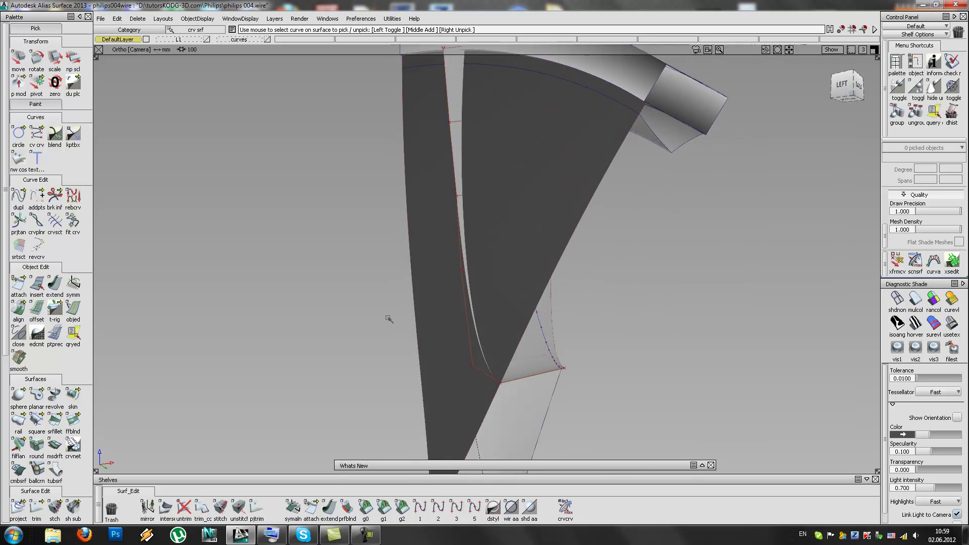
click(35, 515)
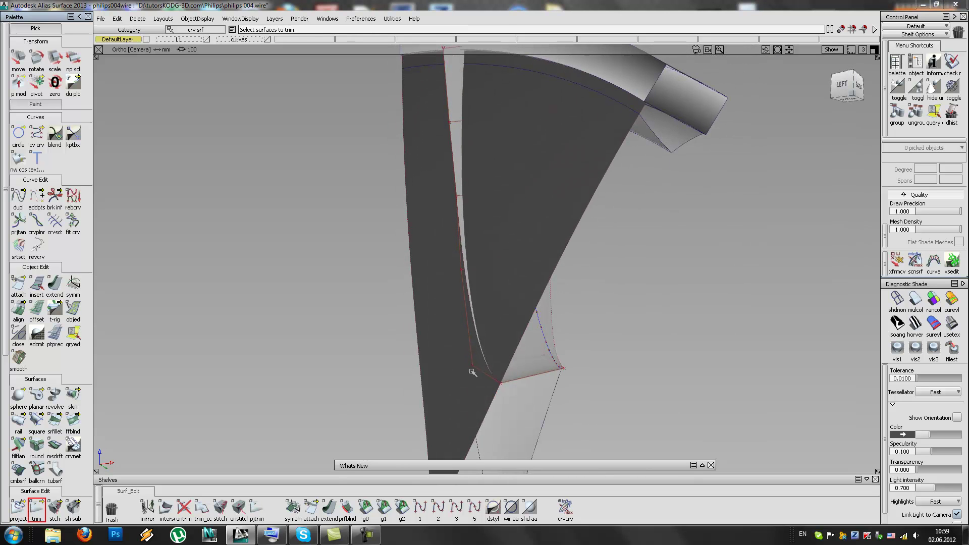
click(494, 390)
click(423, 93)
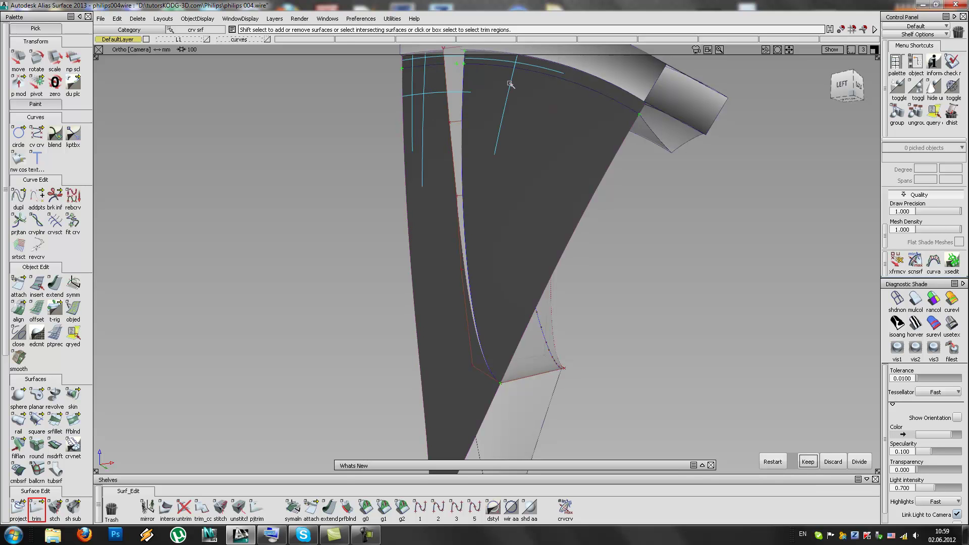
key(space)
click(486, 194)
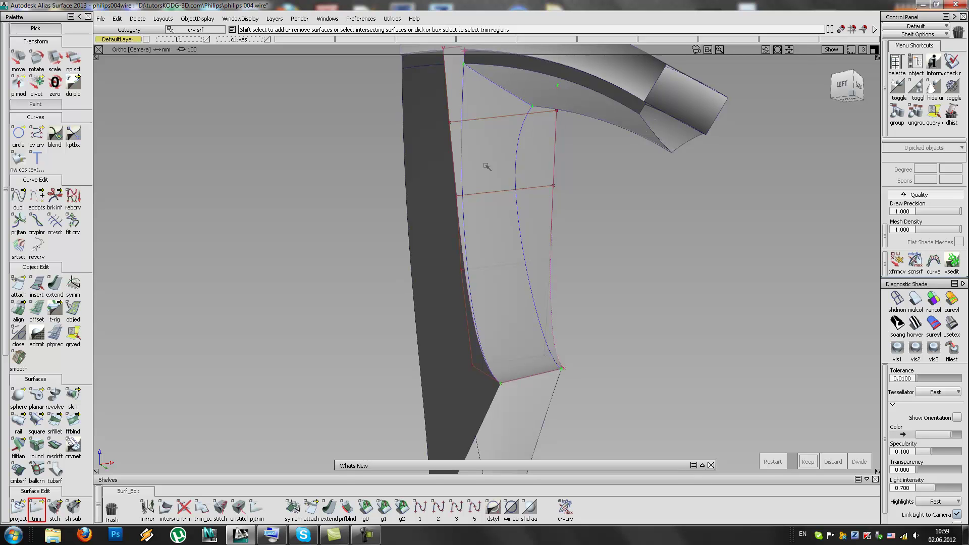
key(Return)
Step: Hide the control vertices of the trimmed draft surface and clear the selection
ctrl+shift+drag(584, 153, 562, 175)
click(554, 183)
click(561, 173)
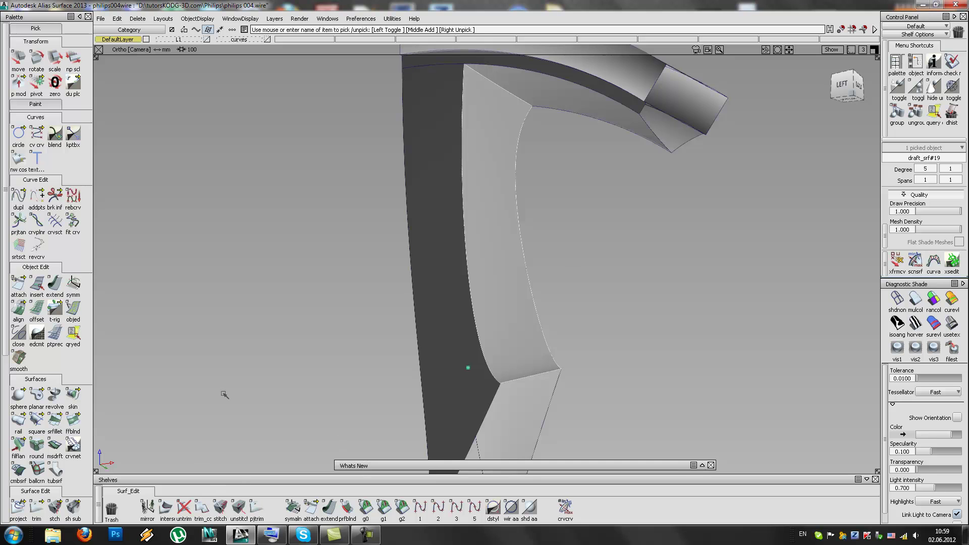
click(216, 433)
Step: Trim the strip under the rim where the spoke's draft surface crosses it, keeping the outer part
click(34, 505)
click(640, 124)
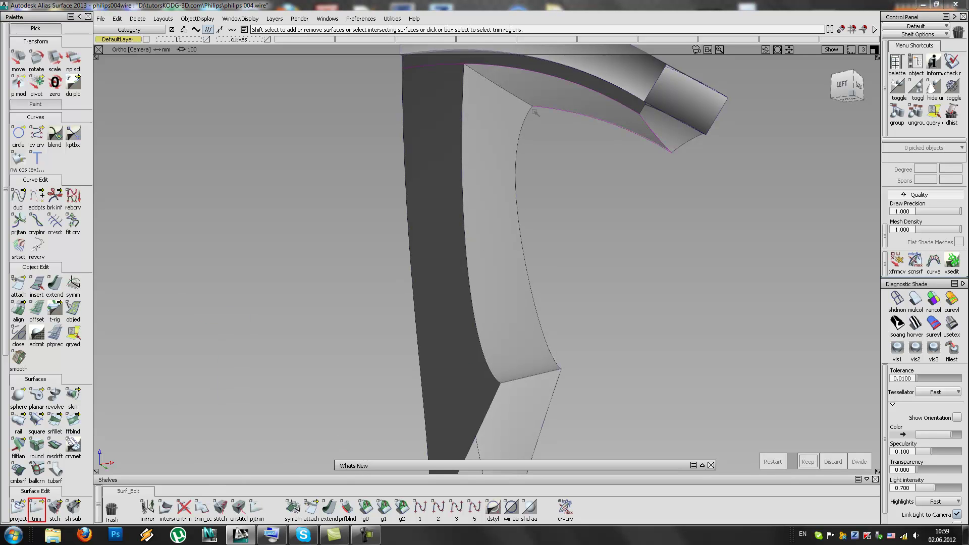
click(631, 127)
key(space)
Step: Pick all five surfaces of the half segment and set their pivot at the spoke's pointed tip
alt+shift+drag(694, 170, 751, 203)
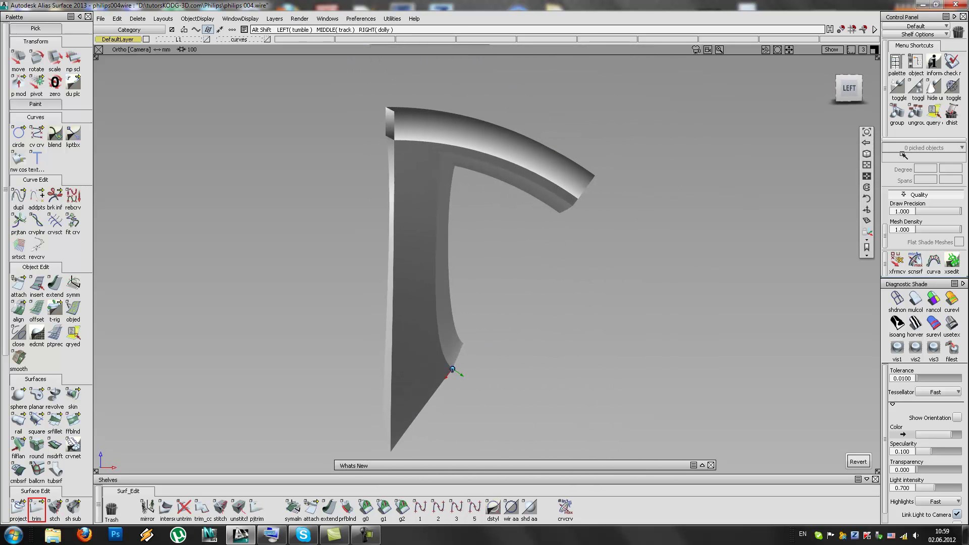
alt+shift+click(848, 89)
alt+shift+middle_drag(658, 230, 650, 261)
alt+shift+drag(705, 233, 562, 201)
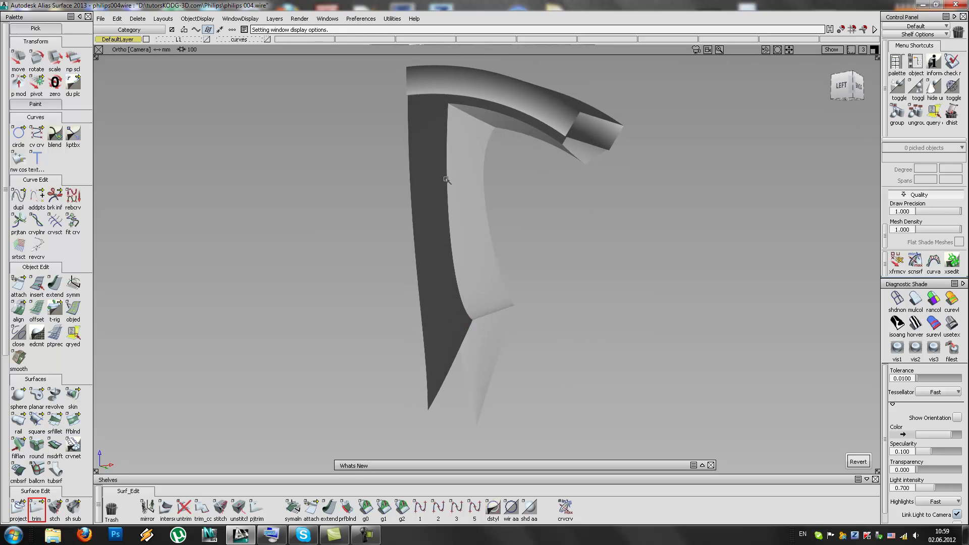
ctrl+shift+drag(624, 144, 628, 89)
ctrl+shift+right_drag(642, 304, 562, 202)
drag(673, 96, 163, 483)
ctrl+shift+middle_drag(442, 430, 448, 424)
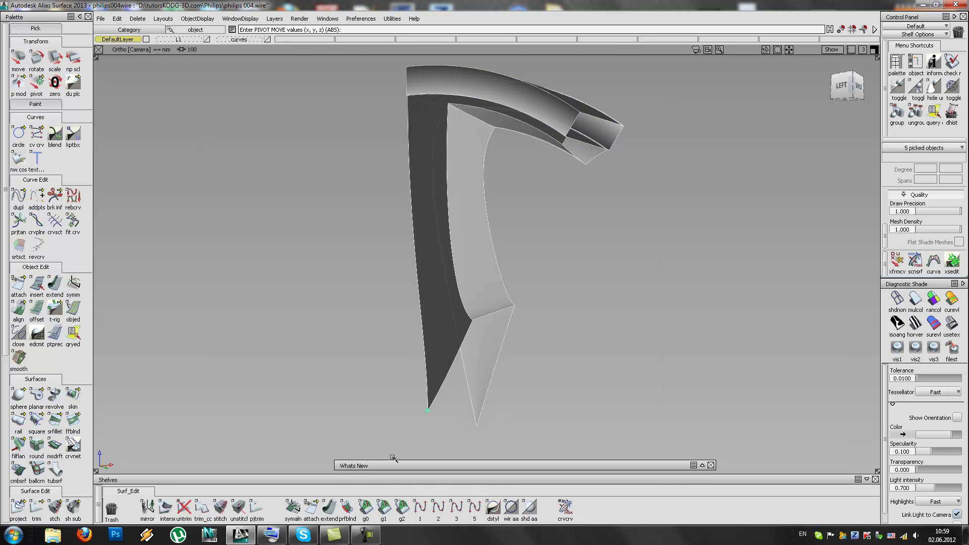
Step: Duplicate the five picked surfaces as a mirrored copy with an X scaling of -1
click(117, 20)
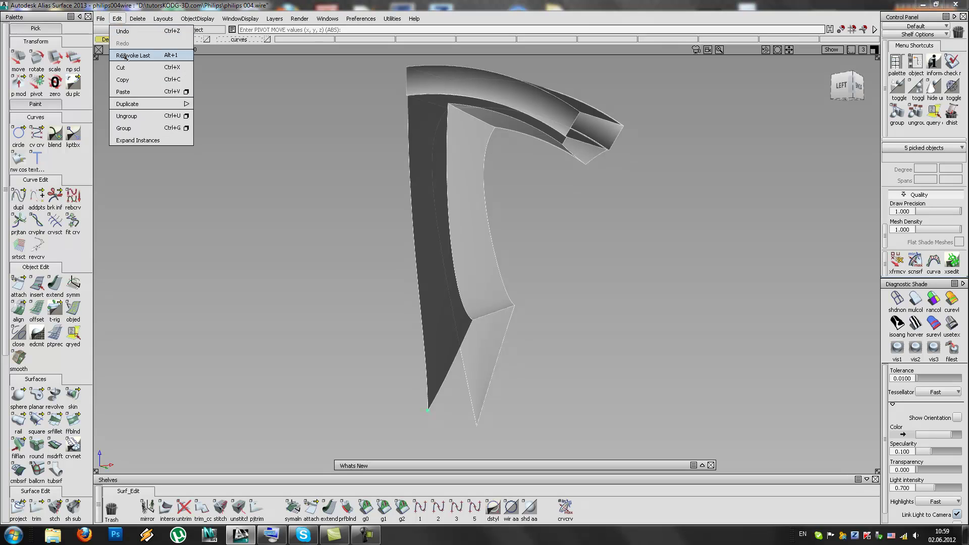
mouse_move(133, 107)
click(227, 104)
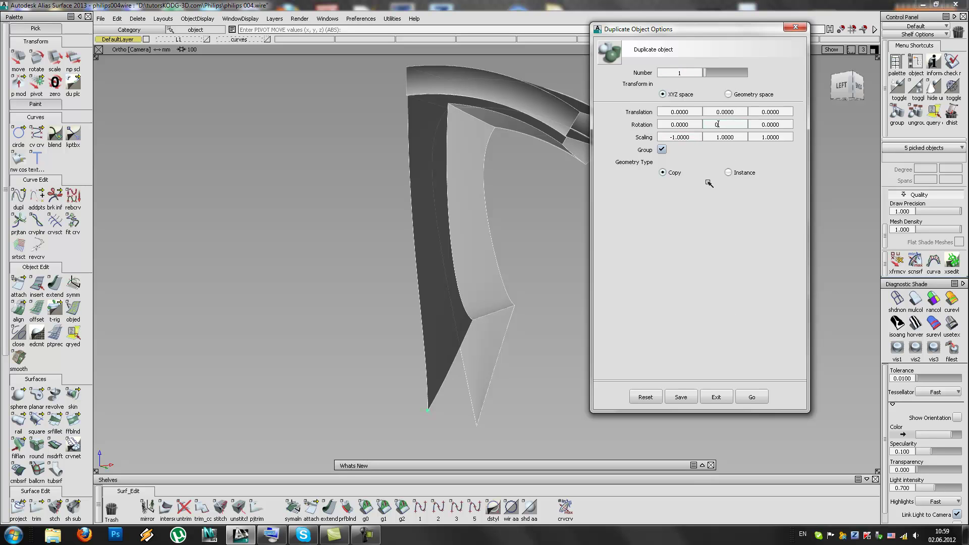
key(Return)
click(536, 151)
Step: Duplicate both halves of the spoke segment around the wheel centre with a 72-degree Y rotation to complete the five-spoke wheel
alt+shift+drag(537, 152, 625, 178)
drag(646, 97, 153, 401)
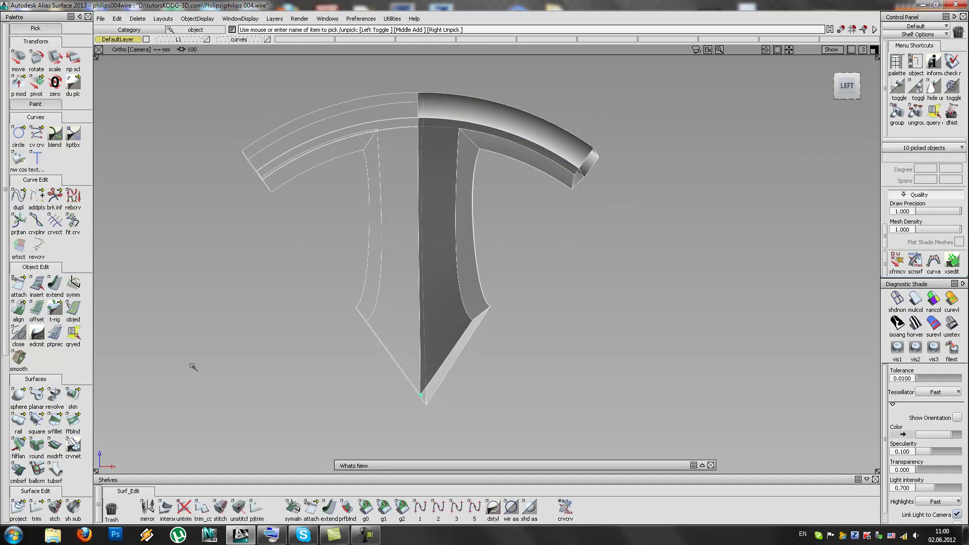
click(117, 18)
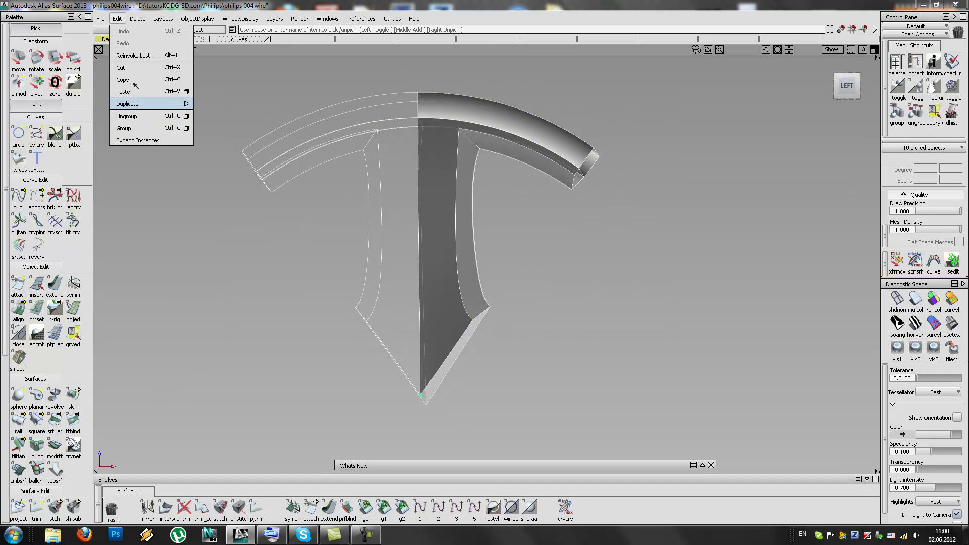
mouse_move(135, 103)
click(228, 104)
click(689, 137)
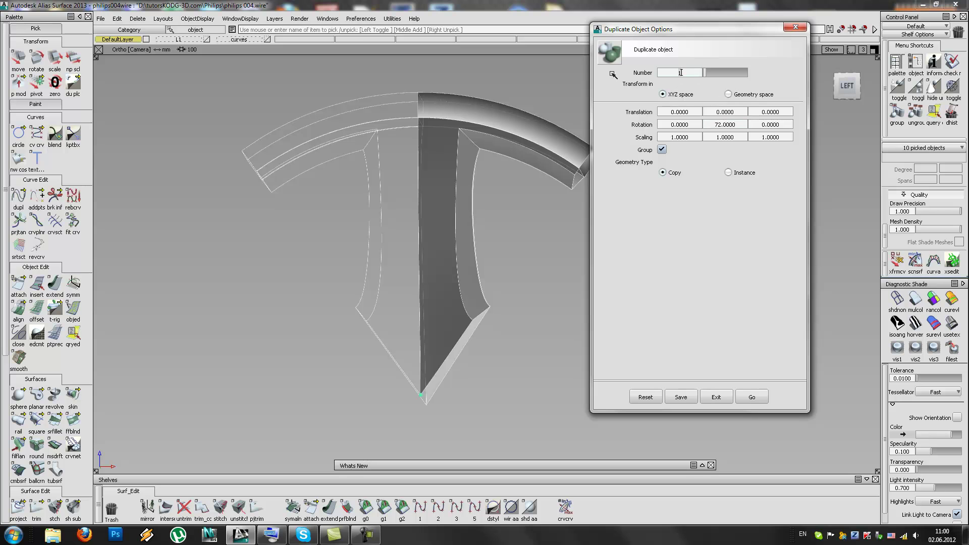
click(765, 394)
Step: Check curvature continuity across the seam between the mirrored draft surfaces at the inner corner of a spoke opening
click(917, 298)
alt+shift+drag(497, 339, 429, 371)
click(402, 507)
click(490, 306)
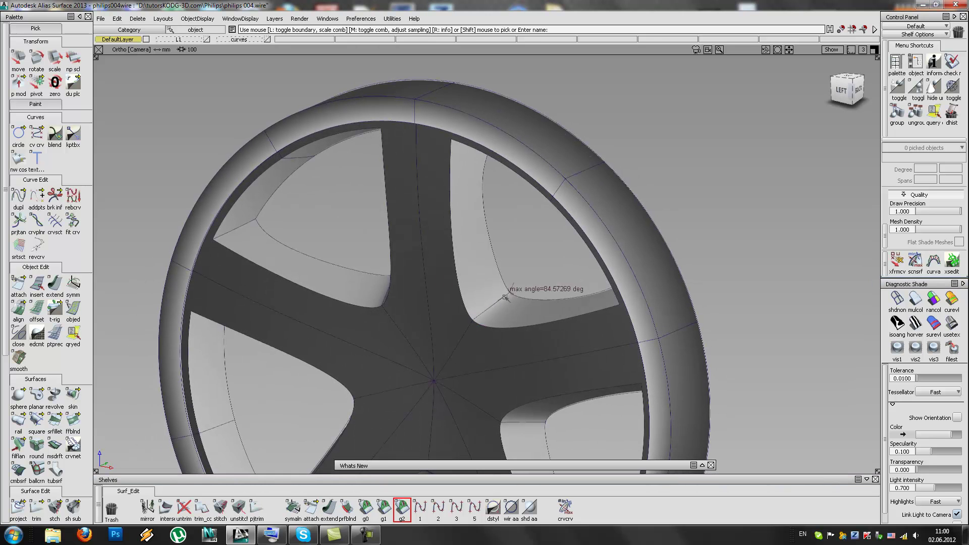
click(479, 317)
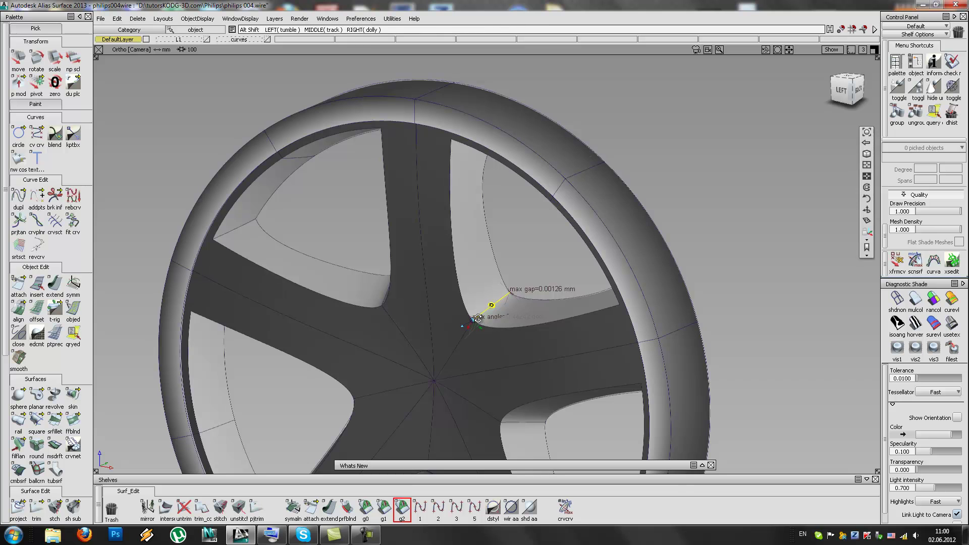
alt+shift+right_drag(482, 319, 545, 290)
alt+shift+drag(545, 290, 448, 309)
alt+shift+right_drag(448, 310, 568, 288)
click(464, 337)
click(454, 329)
Step: Examine the corner seam's gap, angle deviation and shading from close up, along with the shape of the whole wheel
alt+shift+drag(454, 331, 692, 241)
alt+shift+drag(547, 243, 577, 242)
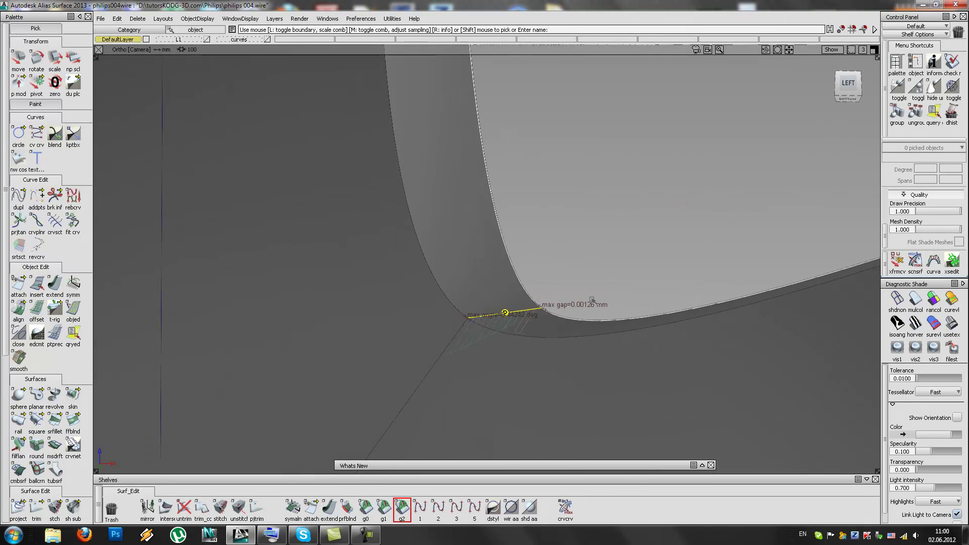
alt+shift+right_drag(468, 319, 644, 268)
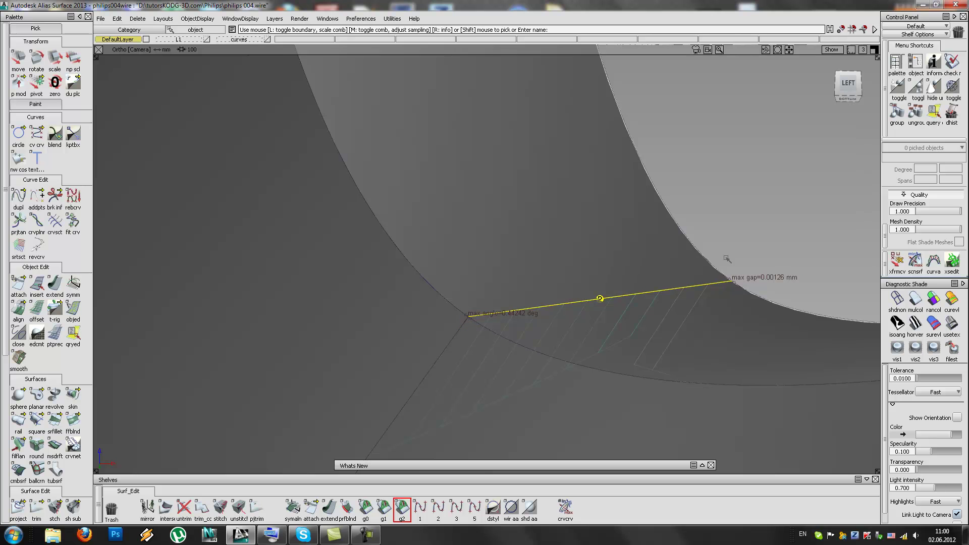
alt+shift+drag(735, 288, 471, 286)
alt+shift+drag(445, 210, 489, 244)
alt+shift+right_drag(554, 309, 491, 265)
alt+shift+right_drag(573, 278, 540, 268)
alt+shift+drag(541, 268, 467, 262)
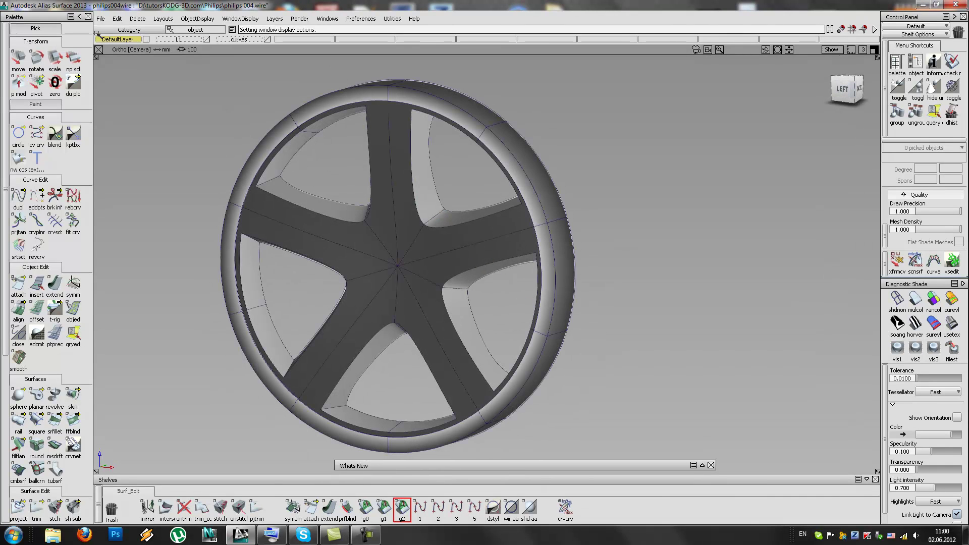
click(136, 18)
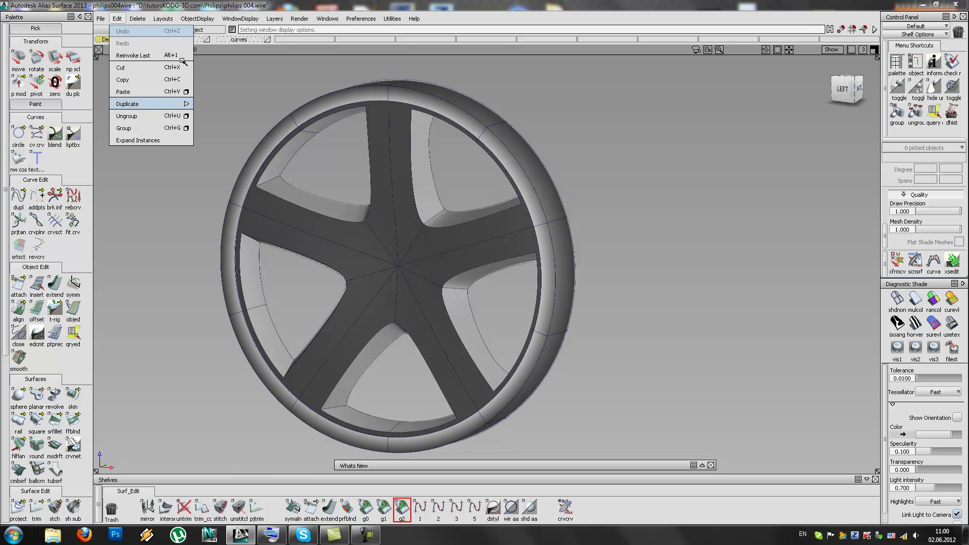
click(458, 203)
alt+shift+drag(370, 240, 429, 266)
alt+shift+right_drag(429, 266, 474, 257)
alt+shift+drag(474, 258, 495, 265)
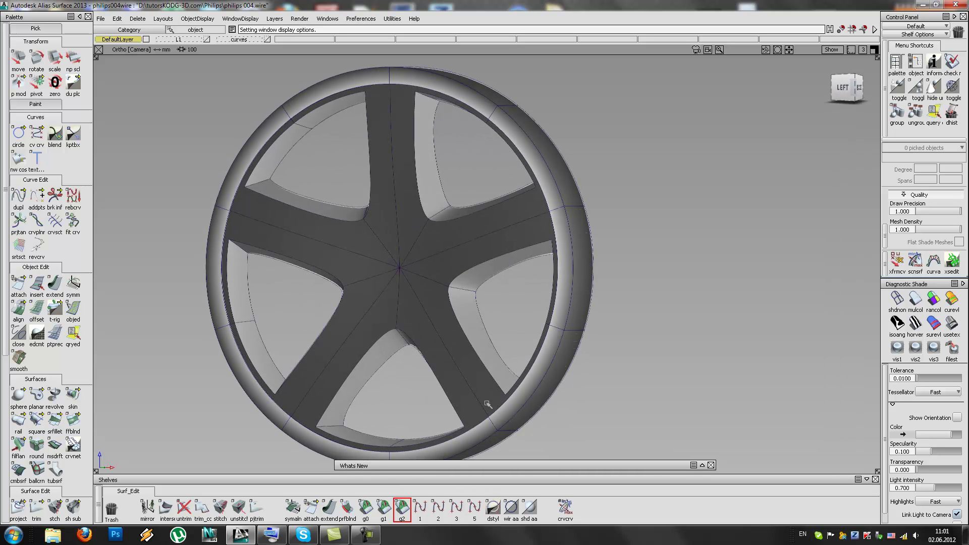
Step: Save the complete wheel model to the current file
click(103, 19)
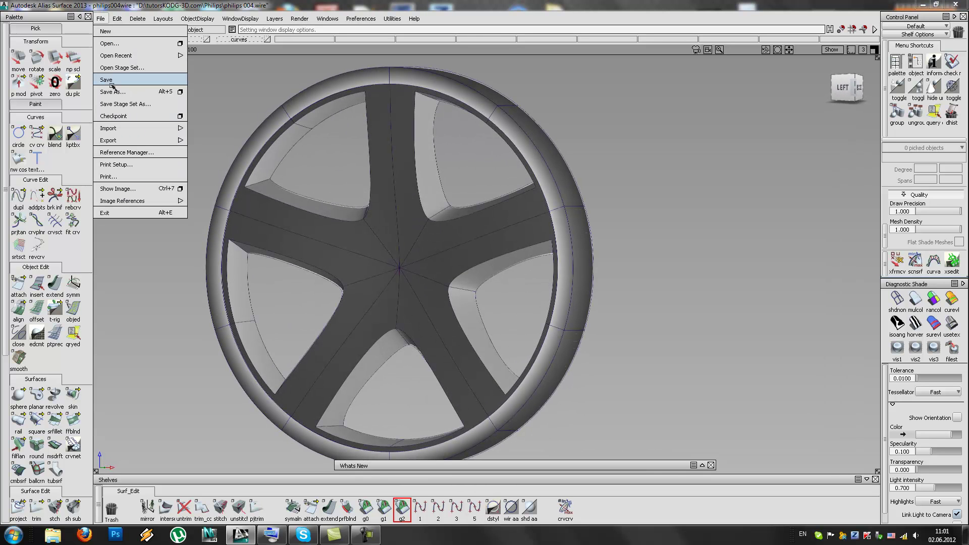
click(107, 80)
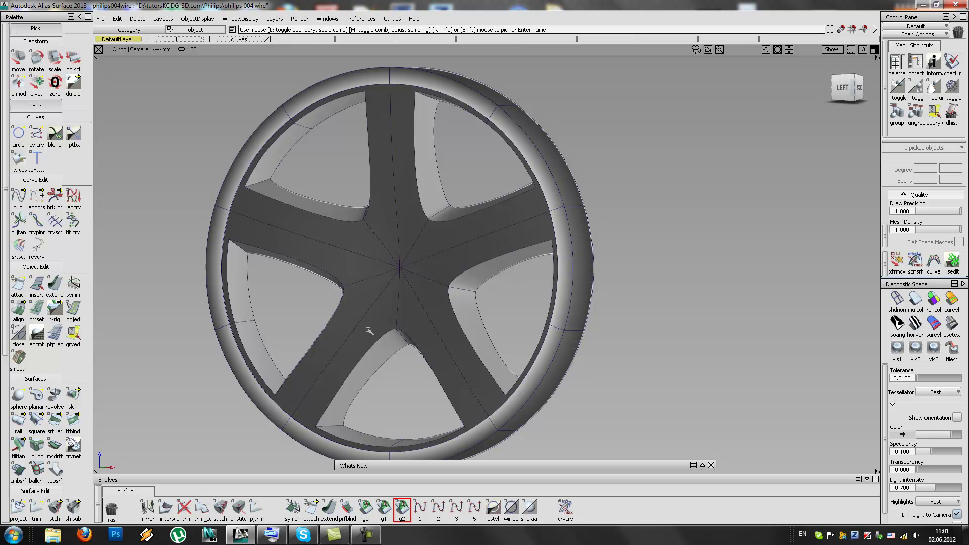
Step: Delete the spoke and rim copies in the upper half of the wheel
alt+shift+drag(332, 275, 417, 273)
ctrl+shift+drag(509, 75, 512, 113)
mouse_move(633, 81)
mouse_down()
mouse_move(612, 116)
mouse_move(143, 232)
mouse_up()
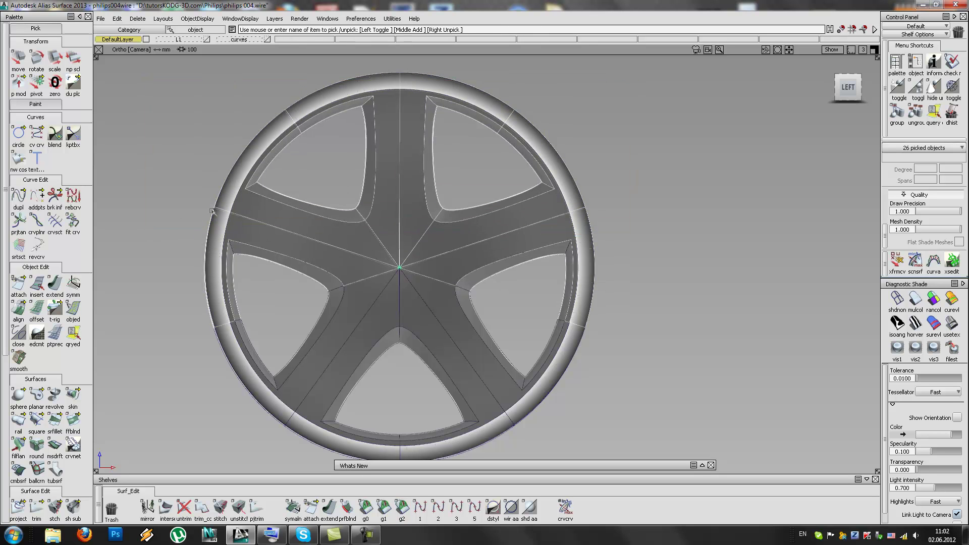
key(Delete)
key(Return)
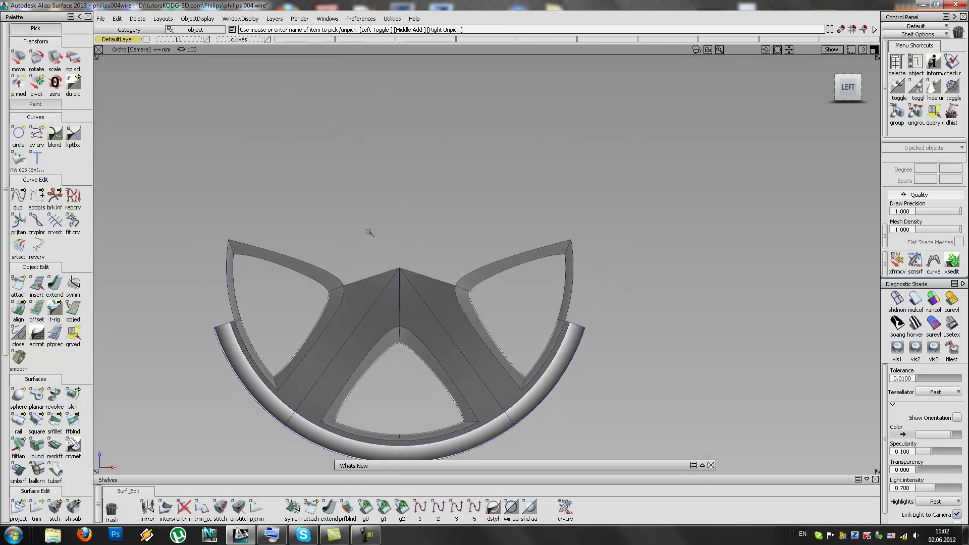
Step: Delete the remaining copies, leaving only the lower half-spoke segment on the left side of the vertical centre line
drag(353, 241, 189, 361)
key(Delete)
key(Return)
key(Delete)
key(Return)
drag(608, 199, 433, 444)
key(Delete)
alt+shift+click(400, 336)
alt+shift+middle_drag(427, 330, 422, 266)
alt+shift+drag(423, 266, 467, 241)
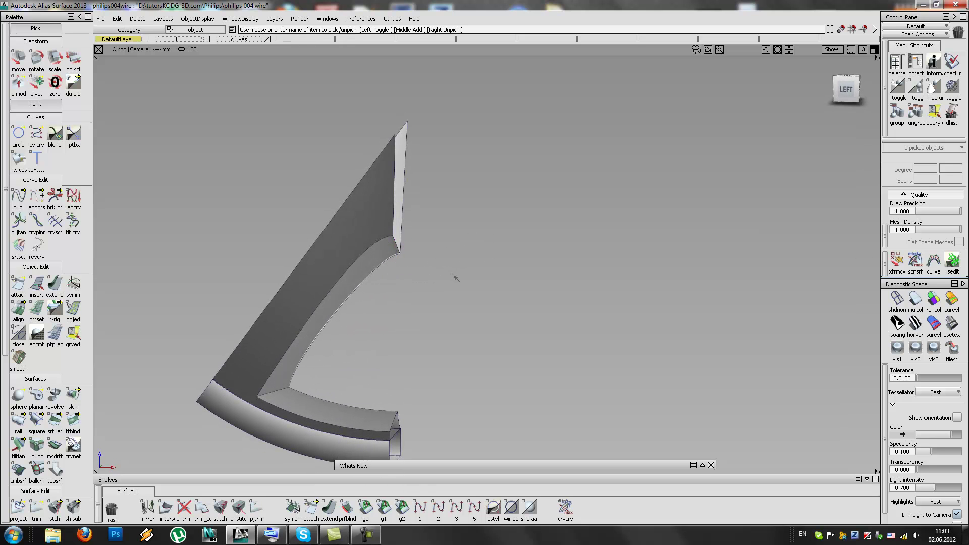
Step: Show the draft surface's control vertices and view the half segment in the orthographic Left view
mouse_move(410, 231)
ctrl+shift+mouse_down()
mouse_move(397, 248)
mouse_move(415, 229)
mouse_move(474, 252)
mouse_move(424, 223)
mouse_move(402, 242)
mouse_move(431, 248)
mouse_move(437, 225)
mouse_move(424, 232)
ctrl+shift+mouse_up()
click(396, 248)
alt+shift+drag(362, 330, 381, 290)
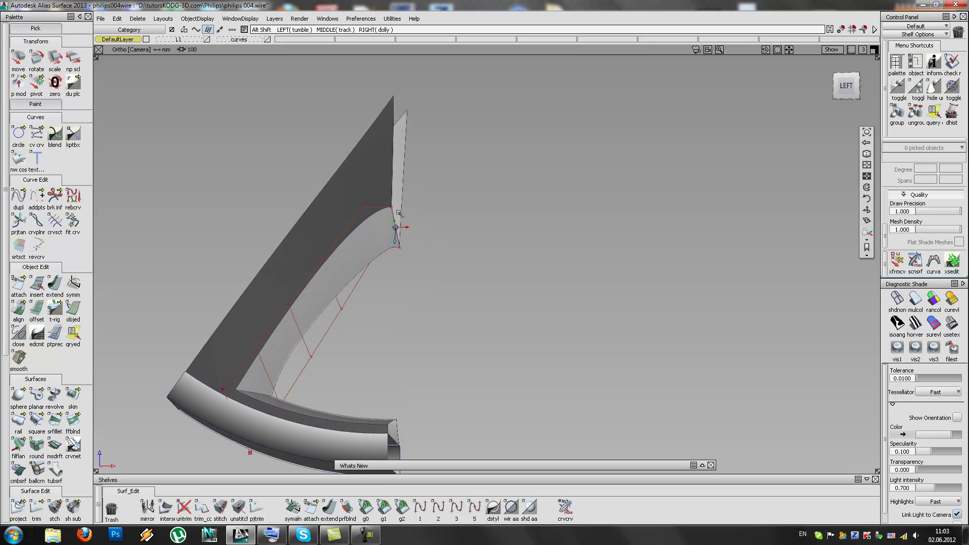
alt+shift+drag(393, 212, 393, 213)
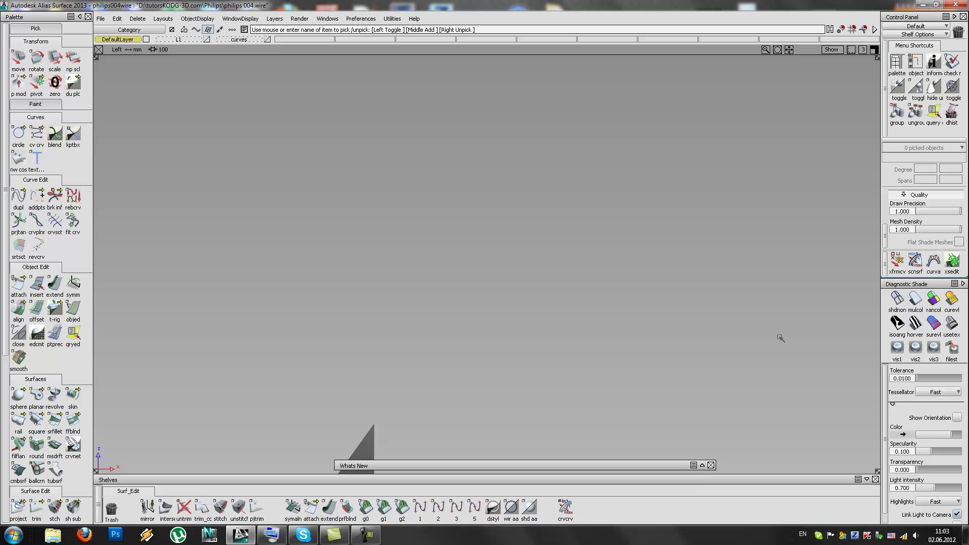
alt+shift+middle_drag(549, 301, 536, 172)
alt+shift+middle_drag(512, 321, 542, 211)
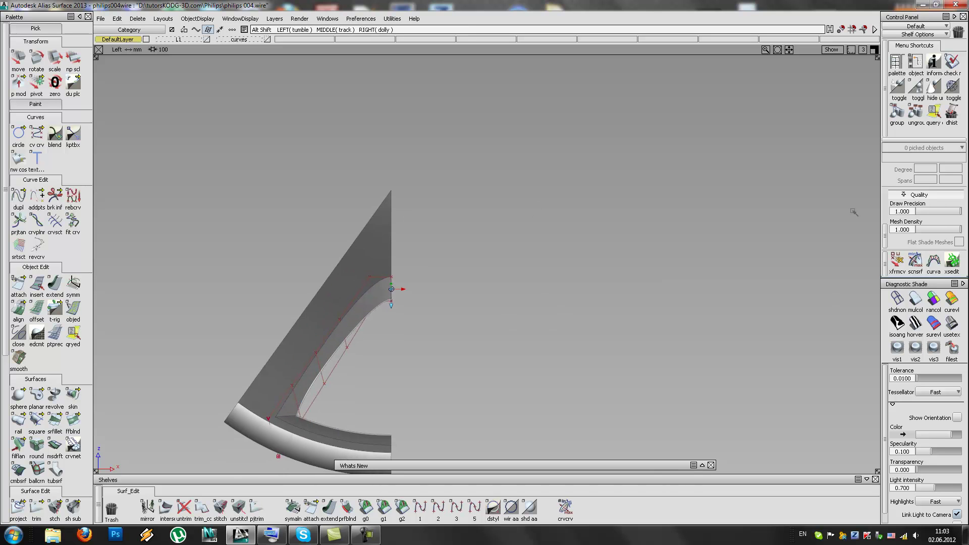
Step: Turn off shading and level the two upper CVs of the draft surface horizontally at the symmetry edge
click(896, 303)
alt+shift+right_drag(426, 328, 587, 261)
alt+shift+middle_drag(453, 288, 528, 294)
alt+shift+right_drag(528, 294, 538, 286)
ctrl+shift+drag(421, 199, 488, 269)
ctrl+shift+middle_drag(481, 271, 487, 187)
alt+shift+middle_drag(528, 201, 506, 223)
drag(447, 207, 447, 236)
click(305, 236)
right_drag(339, 215, 453, 217)
drag(452, 231, 450, 239)
click(340, 397)
Step: Move the draft surface's lower end CV up the symmetry edge to the end of the lower boundary curve
ctrl+shift+drag(448, 421, 448, 401)
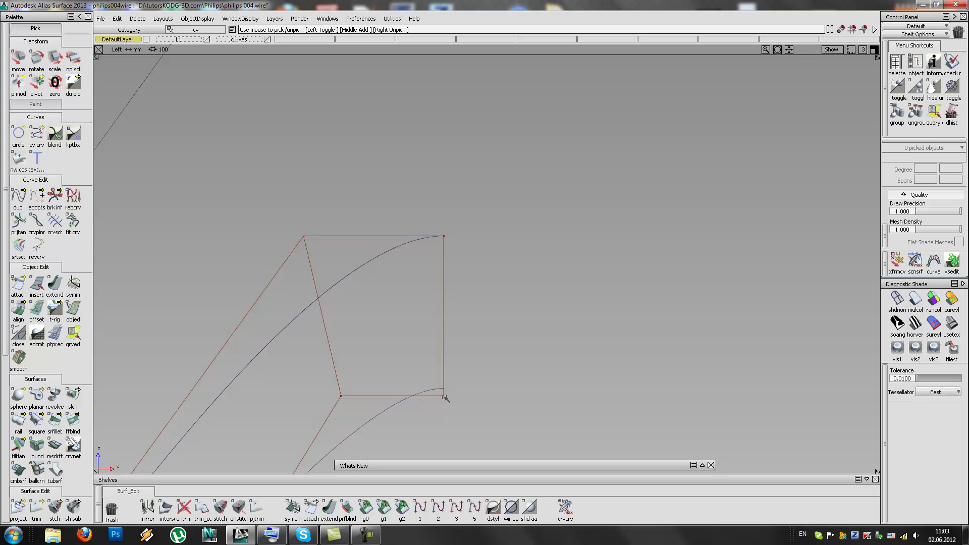
click(444, 397)
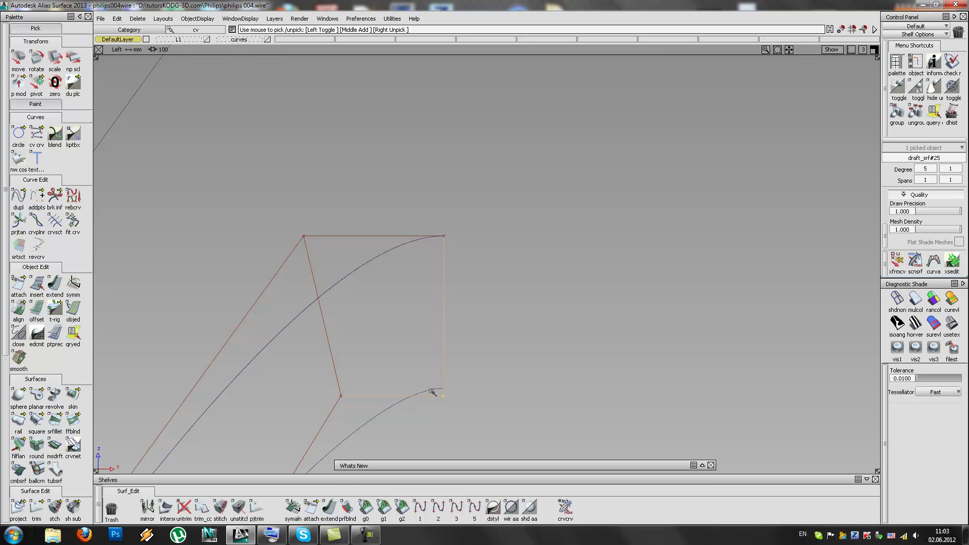
ctrl+shift+middle_drag(444, 417, 436, 388)
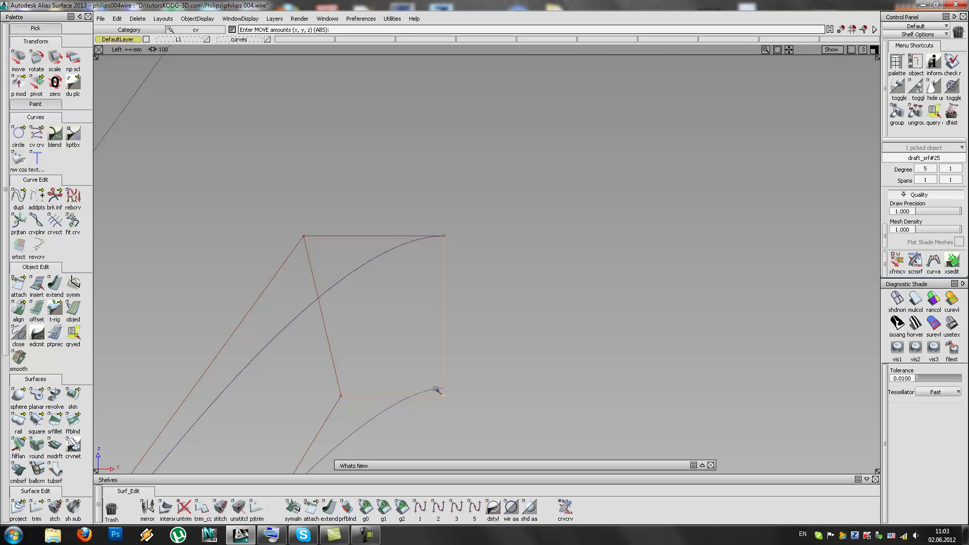
drag(434, 391, 503, 400)
Step: Level the draft surface's second lower CV with the lower end CV and line the two up in the Back view
ctrl+shift+drag(452, 427, 384, 384)
drag(322, 376, 403, 426)
drag(454, 392, 456, 394)
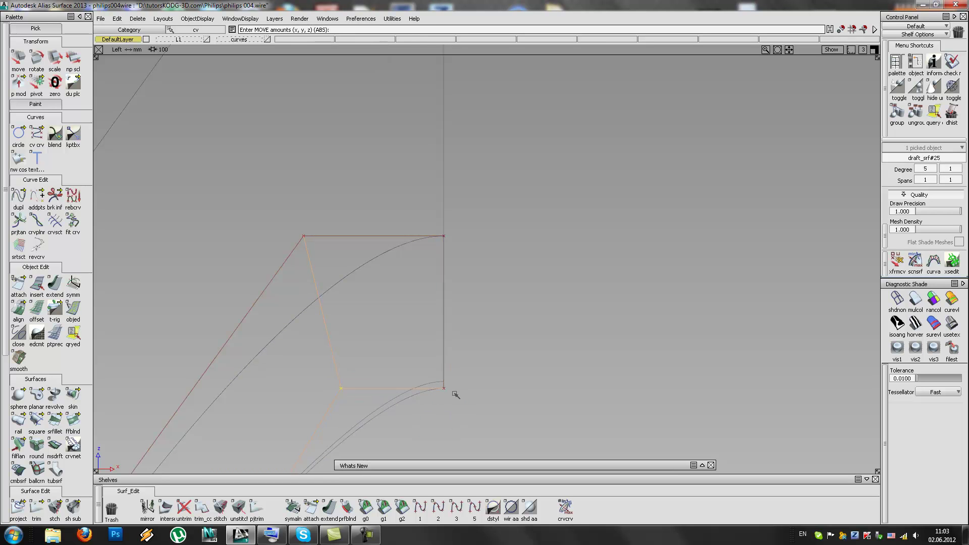
key(F7)
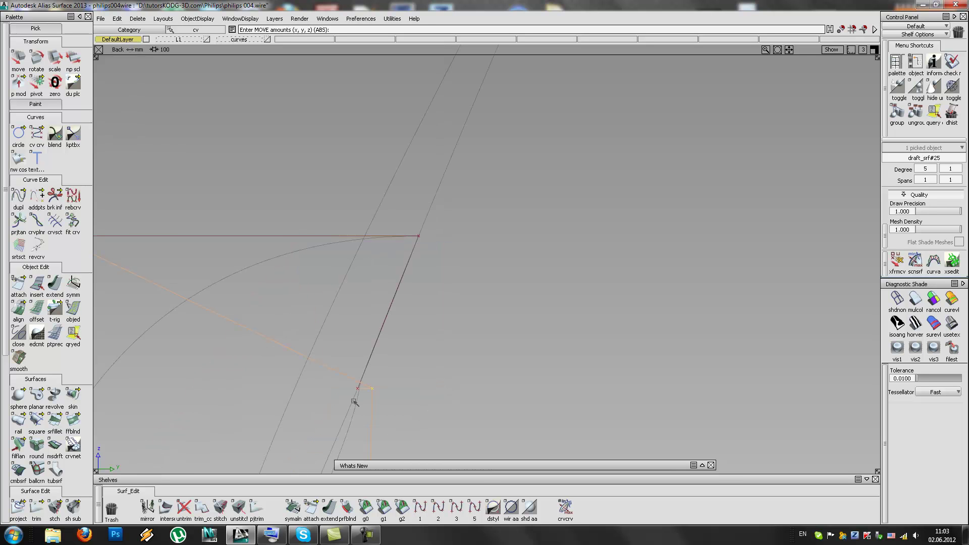
alt+shift+right_drag(404, 367, 413, 333)
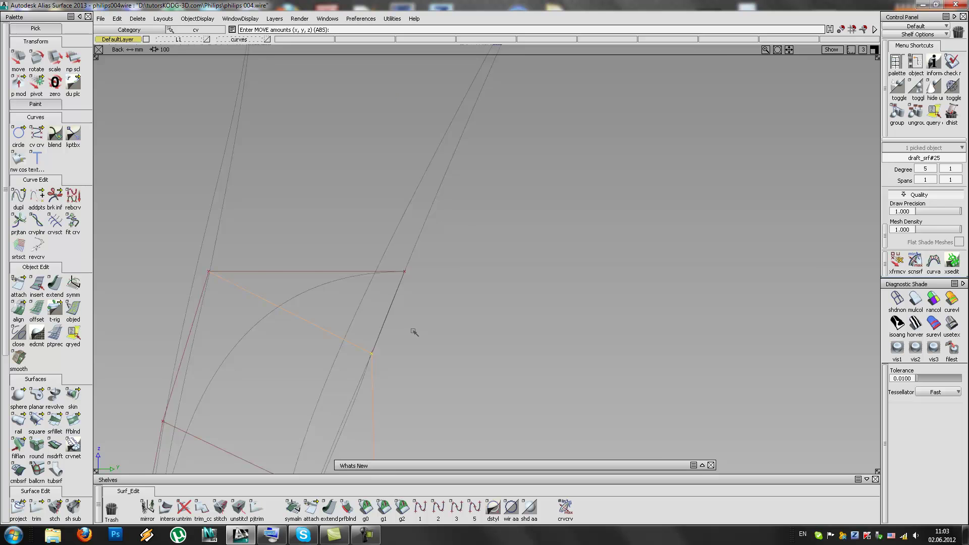
Step: Line up the draft surface's two upper CVs at the symmetry edge in the Back view
key(F8)
alt+shift+drag(460, 228, 168, 233)
alt+shift+right_drag(169, 233, 270, 206)
ctrl+shift+drag(364, 231, 417, 229)
ctrl+shift+middle_drag(417, 230, 410, 177)
ctrl+alt+drag(291, 189, 293, 223)
key(F7)
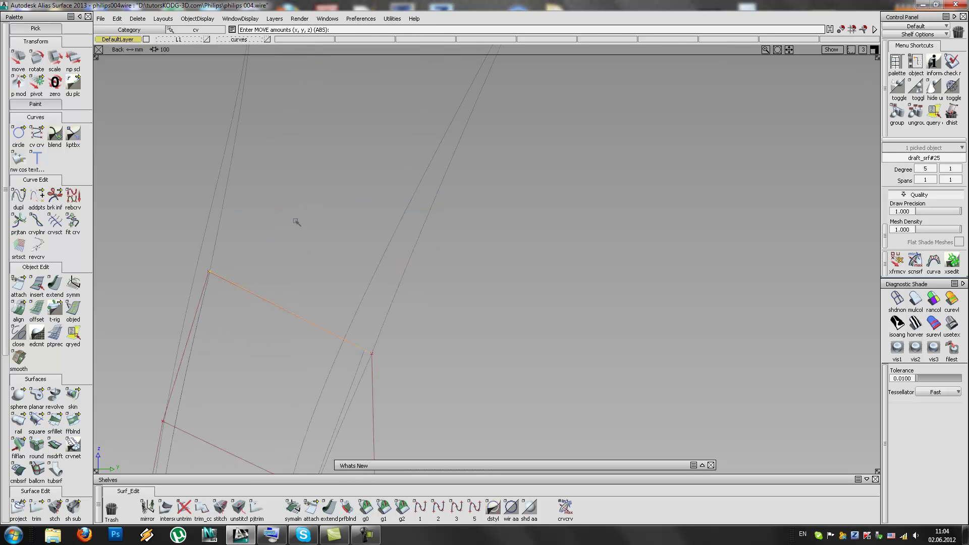
Step: Fine-tune the upper CVs at the symmetry edge to meet the spoke surface's corner, then unpick them
key(F6)
ctrl+shift+drag(438, 314, 428, 268)
mouse_move(352, 247)
ctrl+shift+mouse_down()
mouse_move(394, 255)
mouse_move(423, 307)
ctrl+shift+mouse_up()
ctrl+shift+middle_drag(424, 307, 416, 227)
ctrl+alt+right_drag(481, 264, 481, 273)
key(F7)
ctrl+alt+middle_drag(253, 275, 256, 276)
ctrl+shift+drag(271, 301, 270, 235)
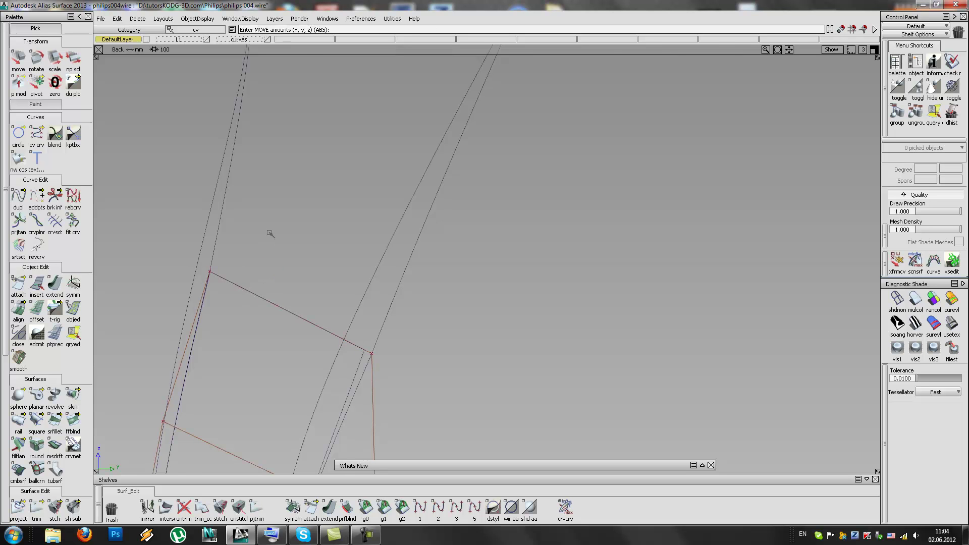
Step: Untrim the draft surface in the shaded perspective view and delete its old curves-on-surface
key(F8)
mouse_move(369, 246)
alt+shift+mouse_down()
mouse_move(447, 281)
mouse_move(521, 283)
mouse_move(632, 312)
mouse_move(341, 492)
alt+shift+mouse_up()
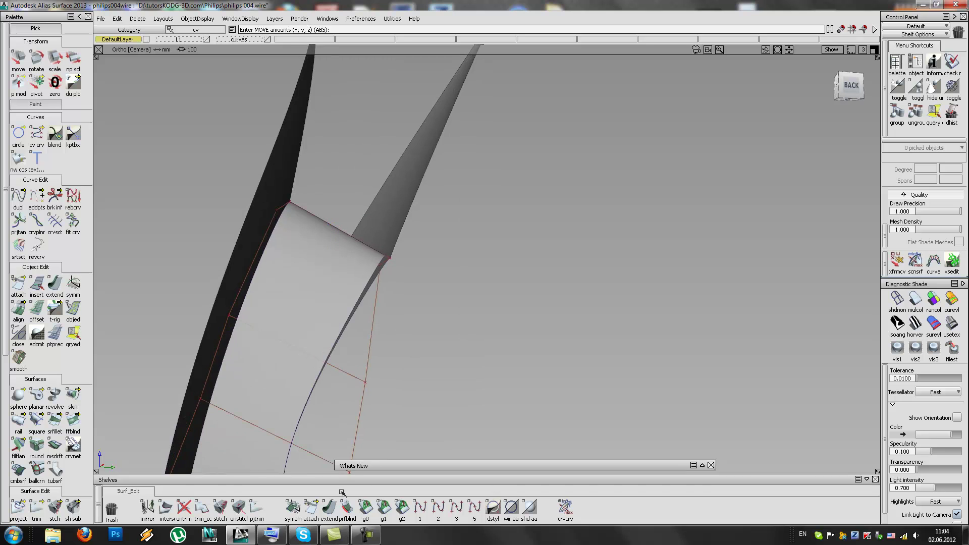
click(178, 507)
click(298, 371)
ctrl+shift+drag(371, 286, 372, 261)
drag(273, 265, 81, 157)
key(Delete)
key(Return)
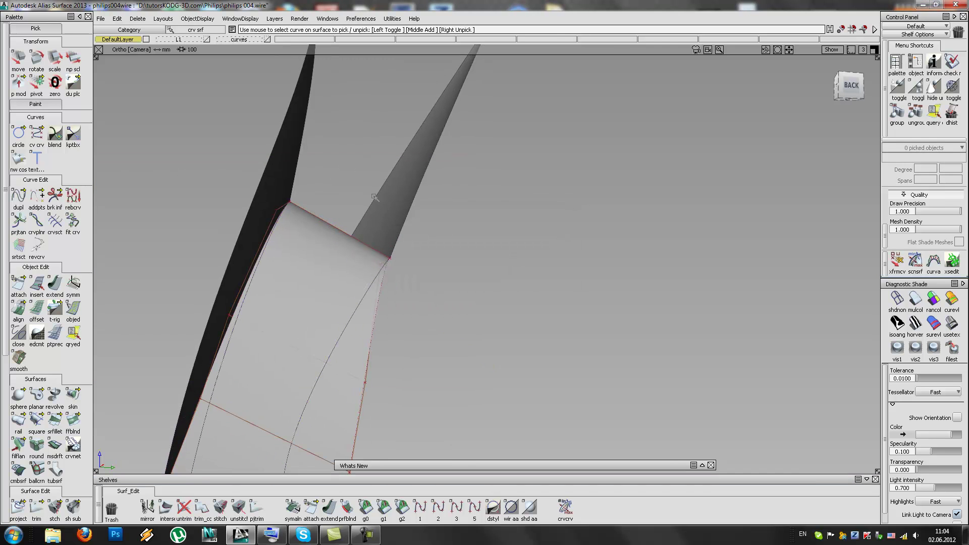
alt+shift+right_drag(389, 206, 383, 204)
alt+shift+drag(383, 204, 338, 249)
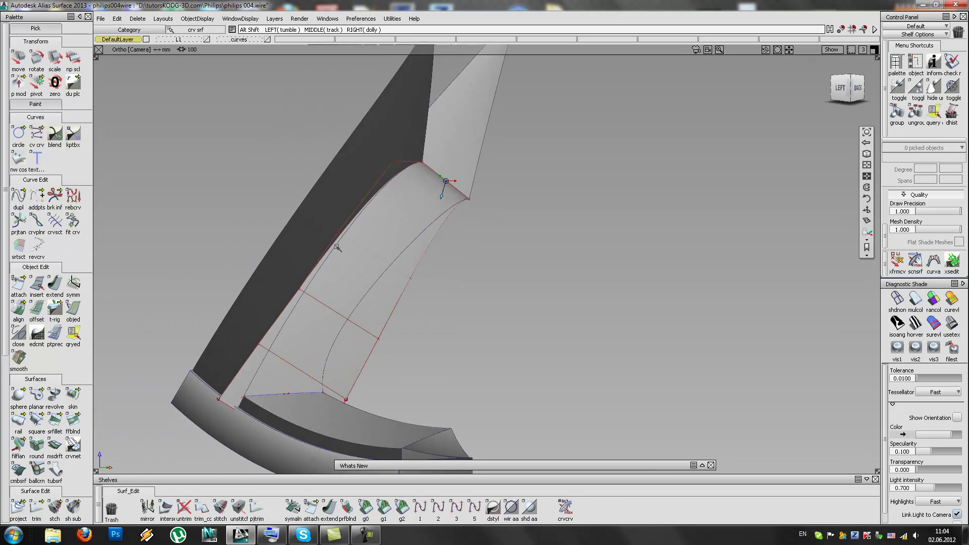
Step: Start trimming the draft surface using the Project method along the Normal vector and pick it as the surface to trim
click(37, 506)
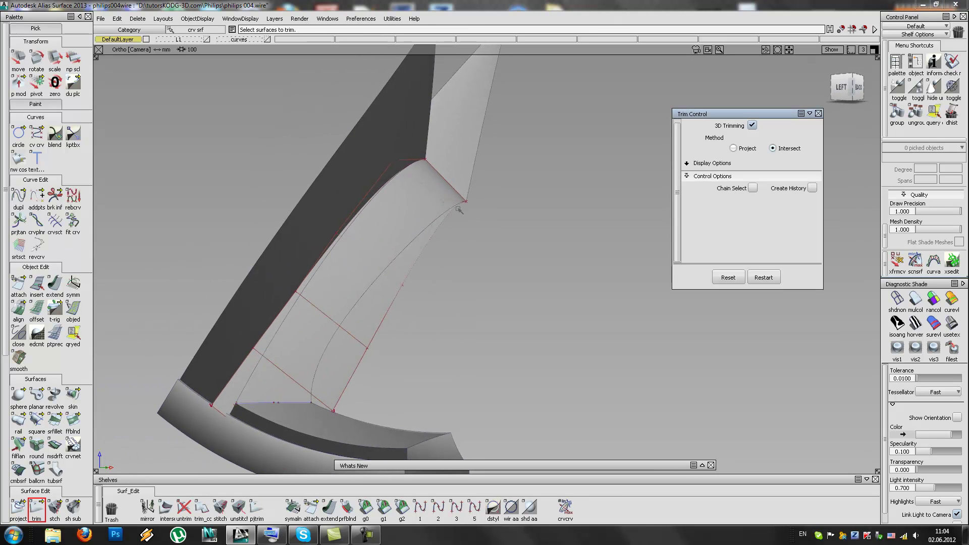
click(446, 179)
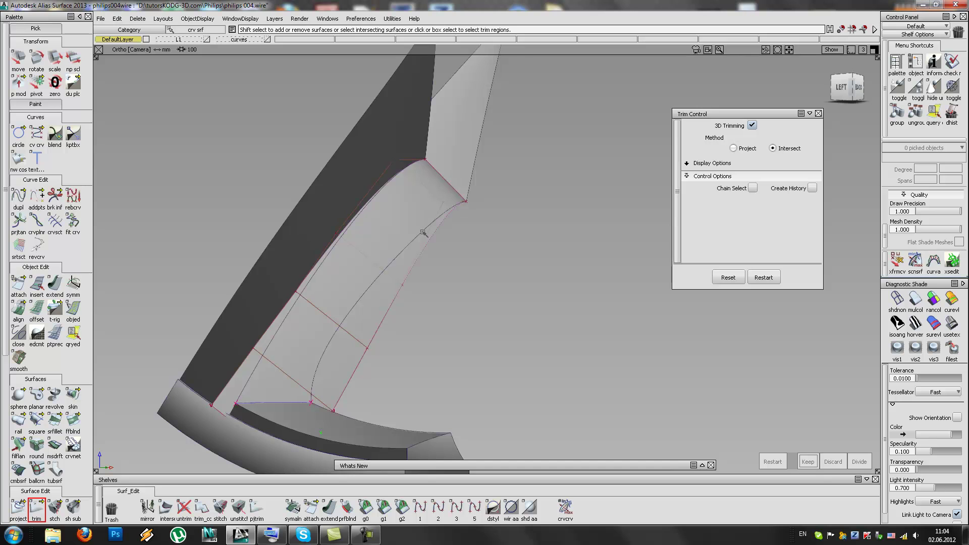
click(733, 148)
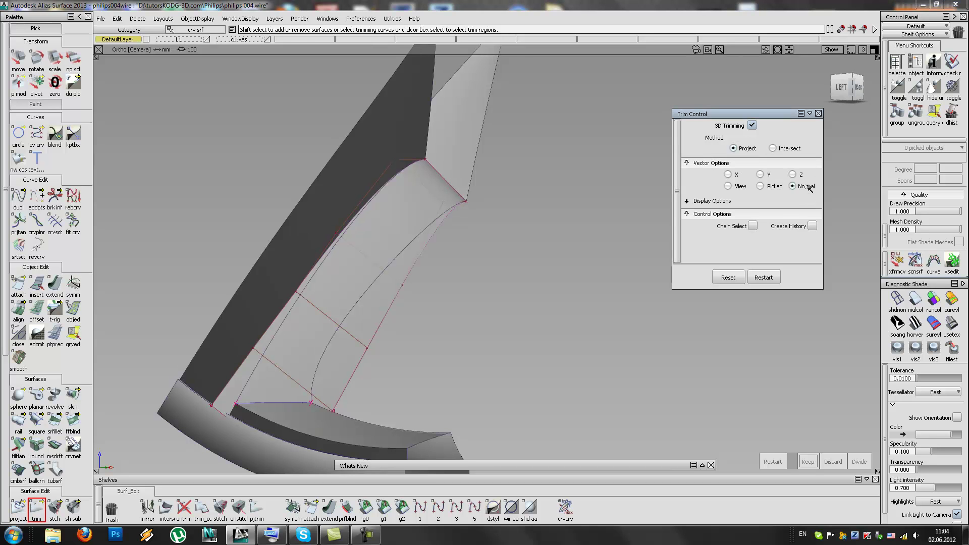
click(443, 174)
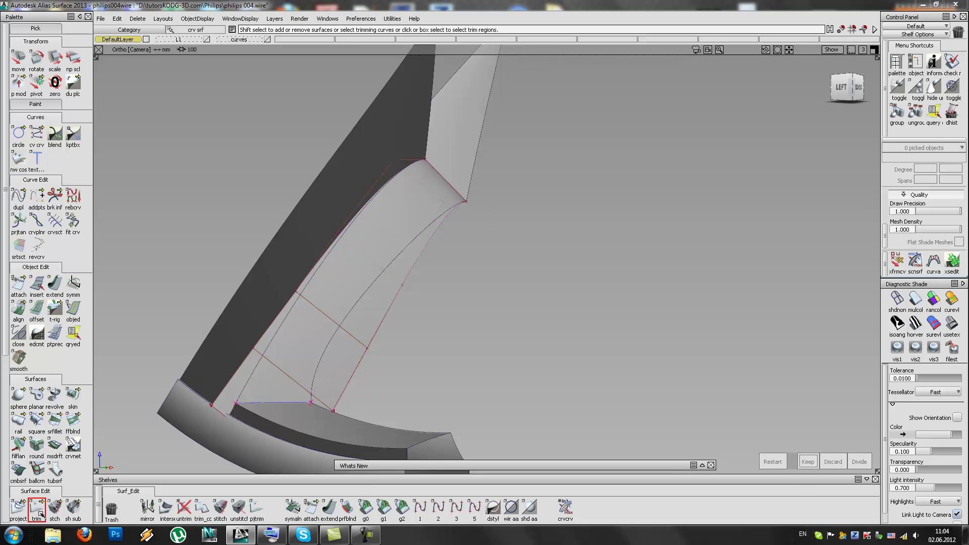
double_click(43, 510)
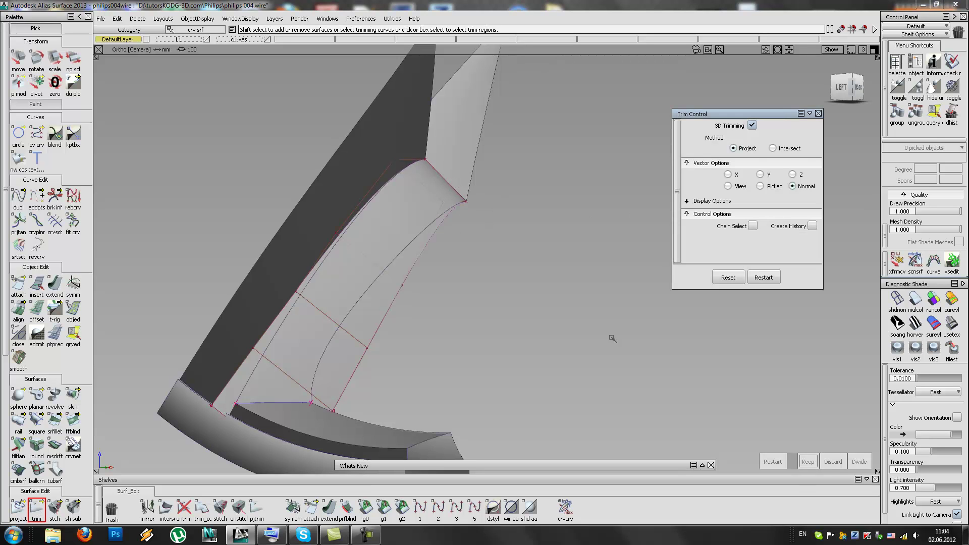
click(446, 186)
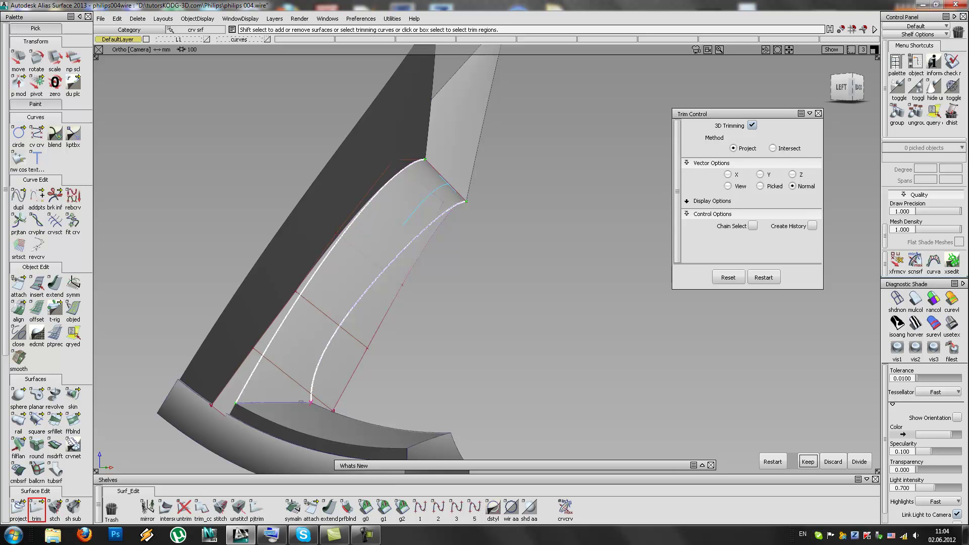
Step: Switch the trim method to Intersect with the revolved rim surface and keep the draft surface's region between the two boundary curves
scroll(315, 402, up, 5)
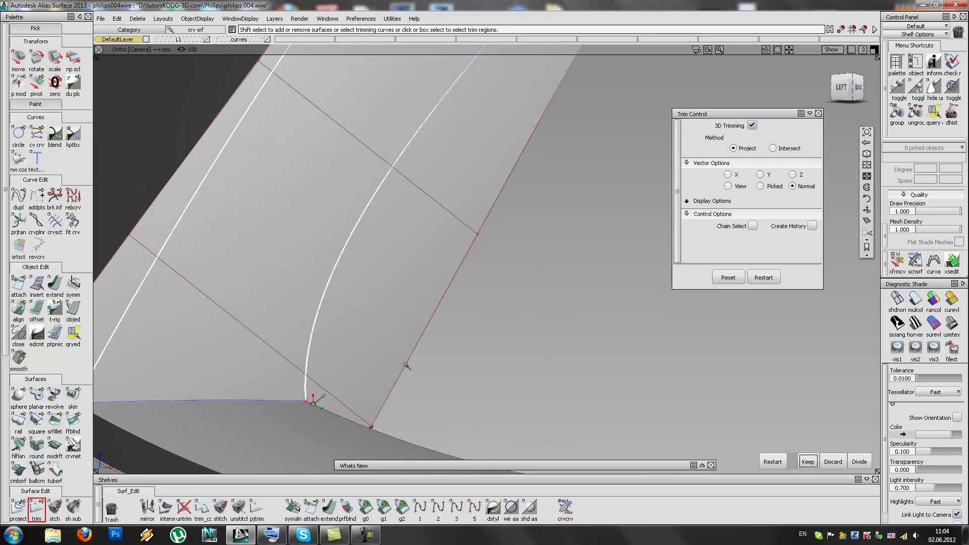
alt+shift+drag(394, 385, 533, 291)
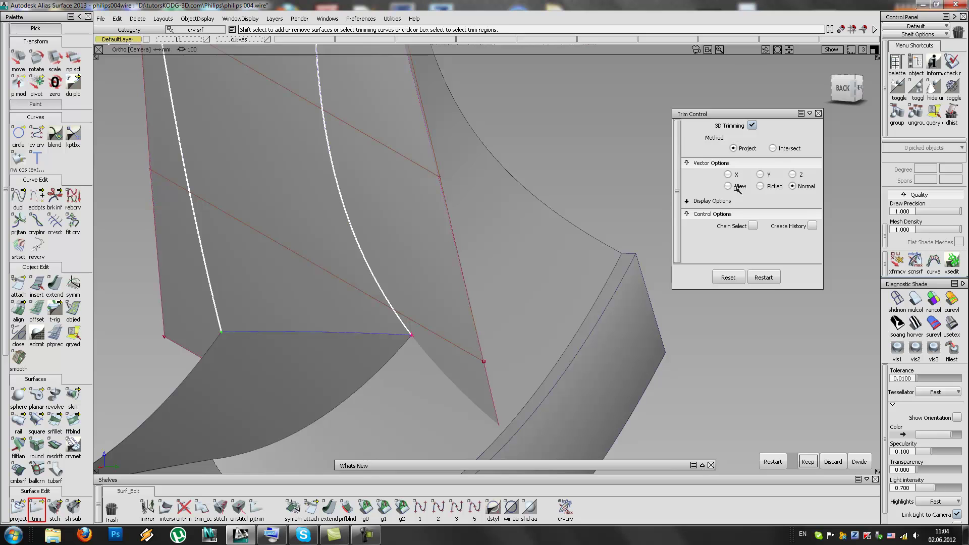
click(790, 149)
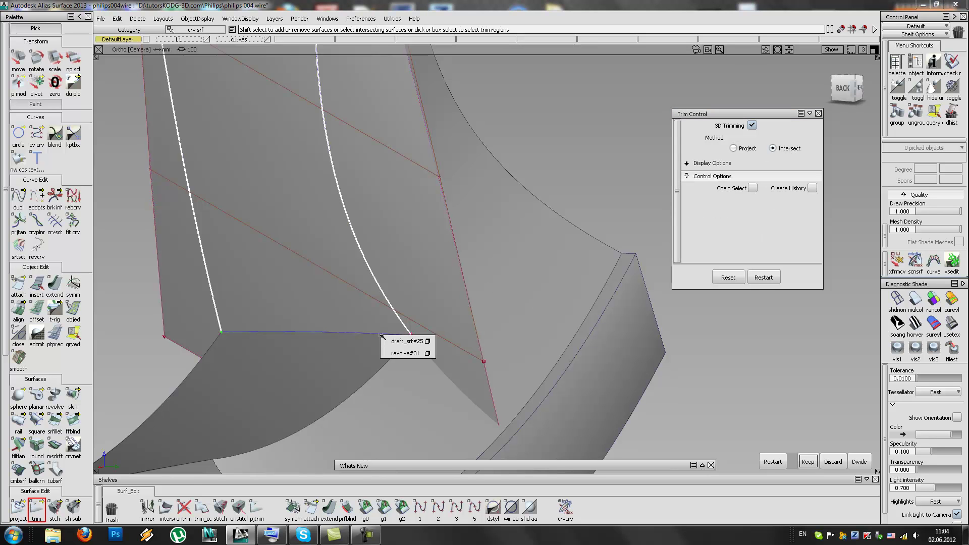
click(353, 300)
key(space)
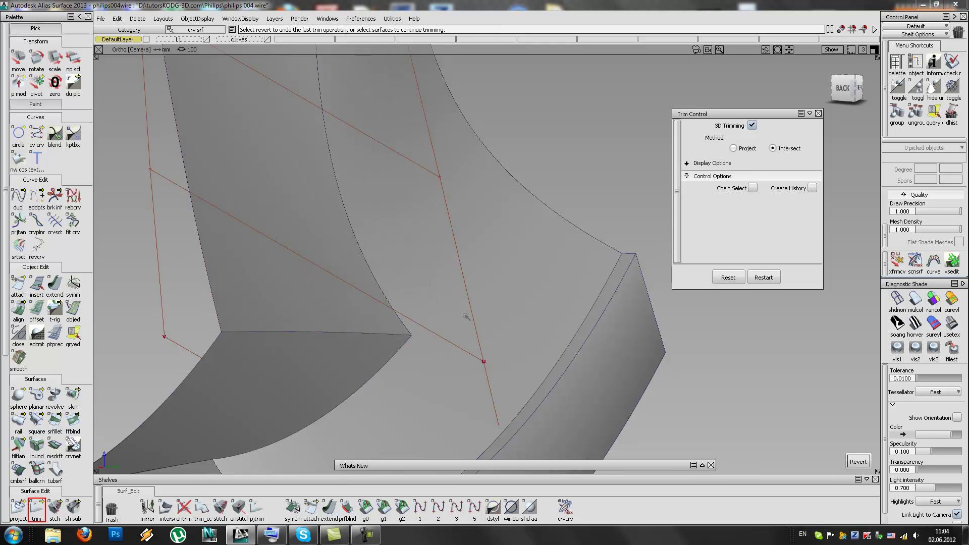
Step: Hide the draft surface's control vertices and clear the selection
ctrl+shift+drag(467, 326, 457, 351)
click(458, 350)
ctrl+shift+right_drag(459, 349, 432, 379)
drag(438, 249, 620, 356)
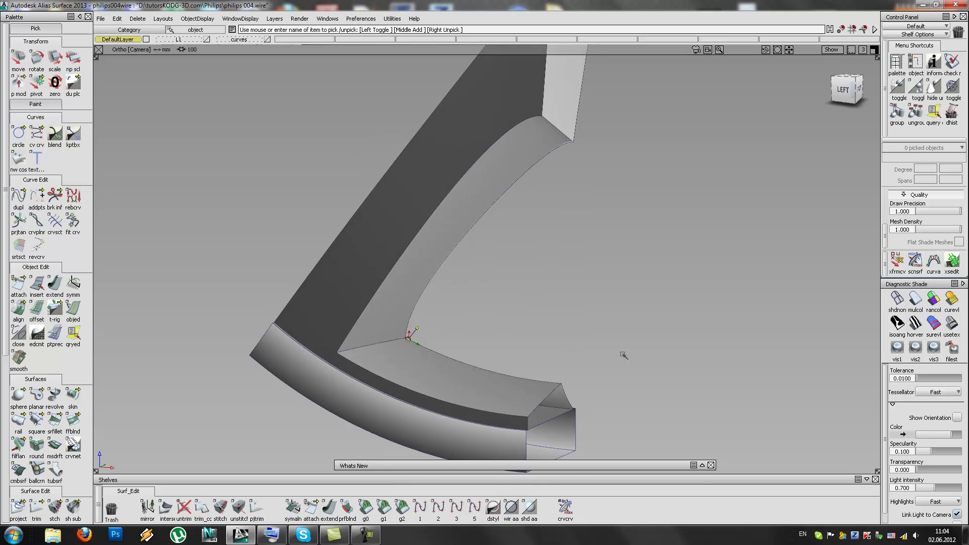
Step: Check the G0 continuity of the trimmed draft surface against the adjoining spoke surfaces and inspect the half segment
click(365, 506)
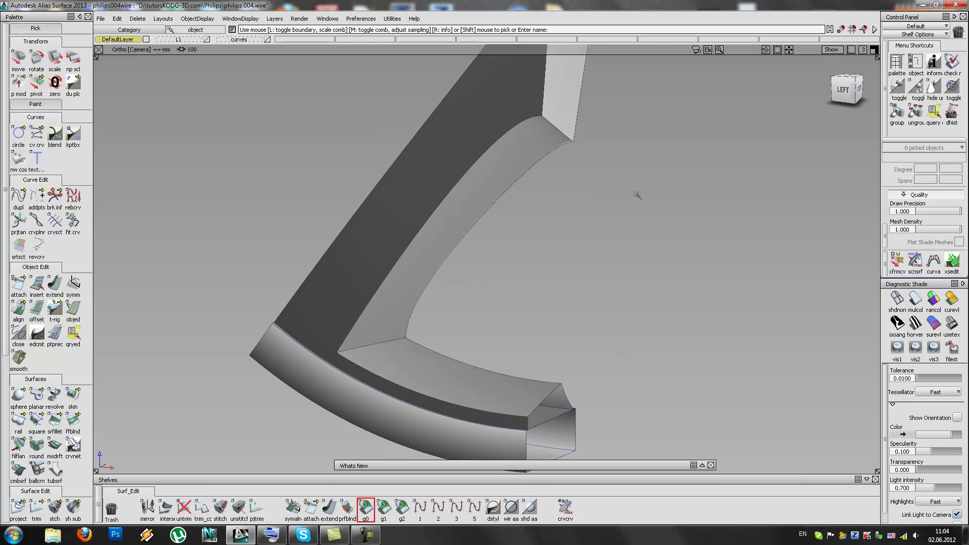
alt+shift+middle_drag(588, 169, 547, 199)
click(525, 176)
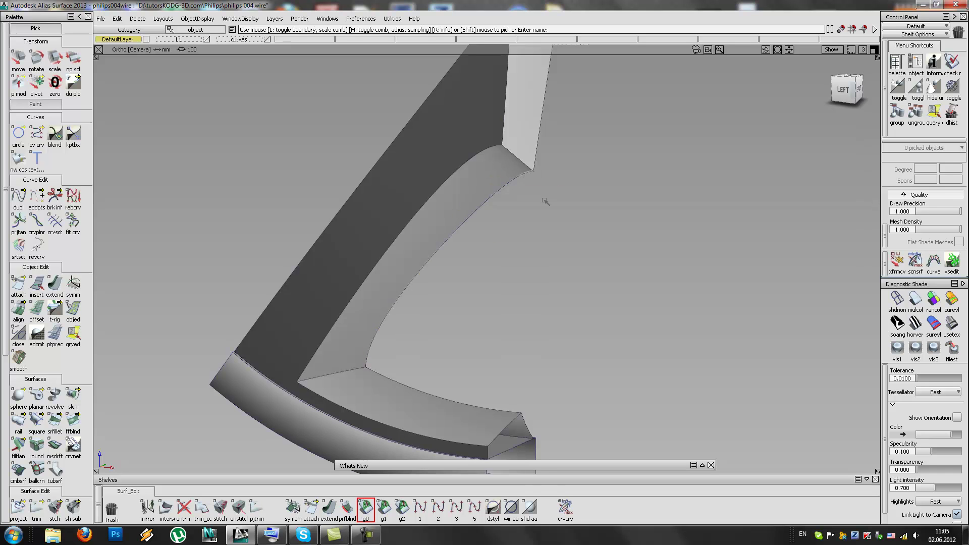
alt+shift+drag(504, 252, 580, 216)
alt+shift+right_drag(580, 216, 547, 262)
alt+shift+drag(547, 262, 379, 336)
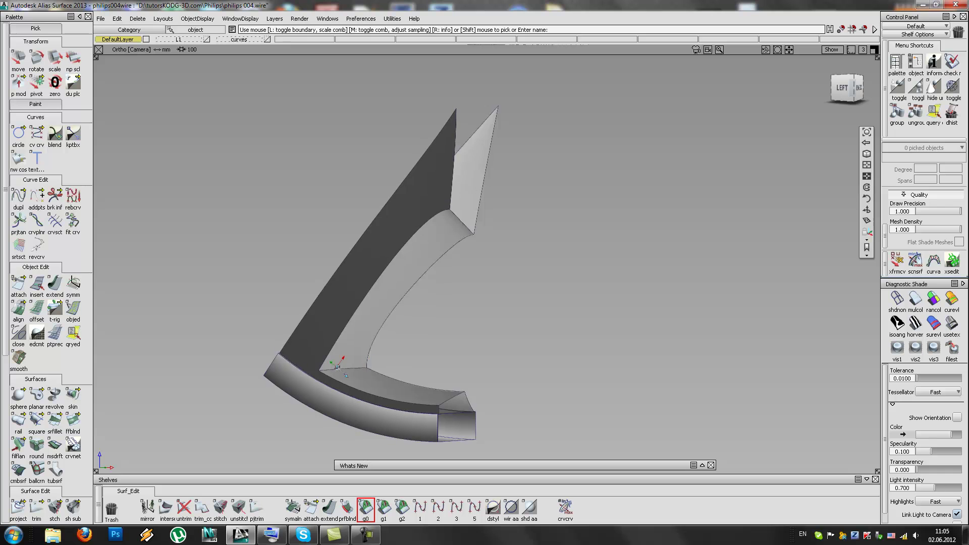
alt+shift+right_drag(337, 370, 364, 358)
alt+shift+drag(520, 175, 549, 255)
Step: Try duplicating the half segment's five surfaces with the copy number set to 1 and the Y rotation to 0, and remove the copy
click(287, 510)
drag(287, 511, 126, 415)
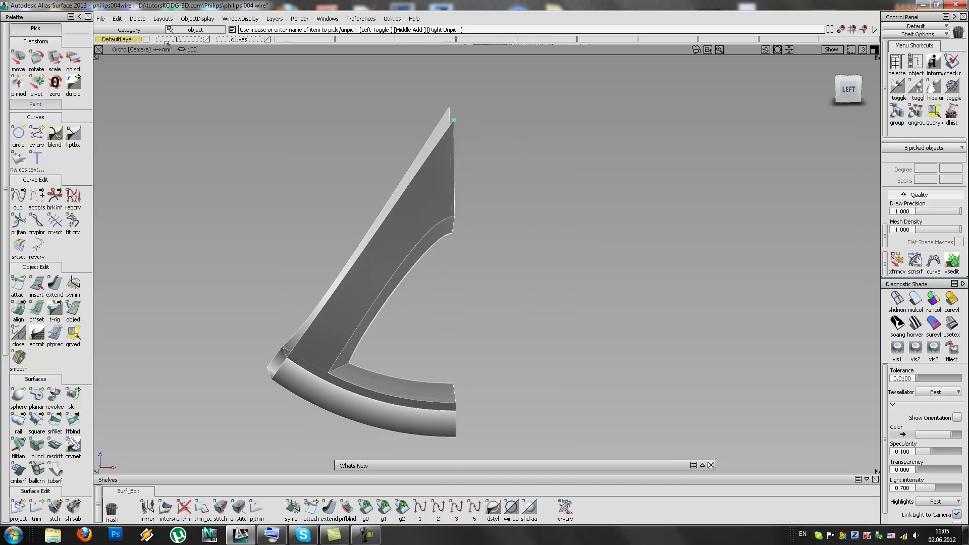
click(99, 19)
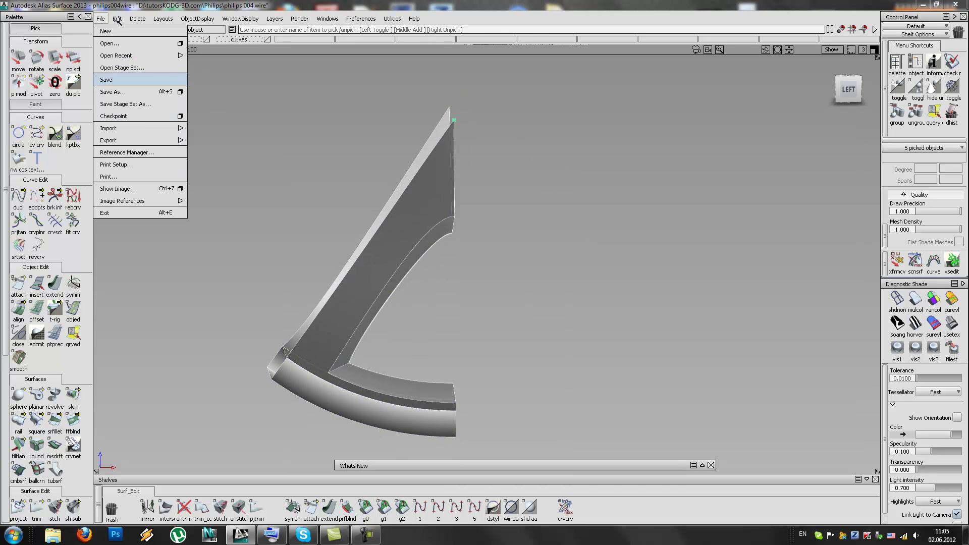
click(117, 19)
mouse_move(154, 105)
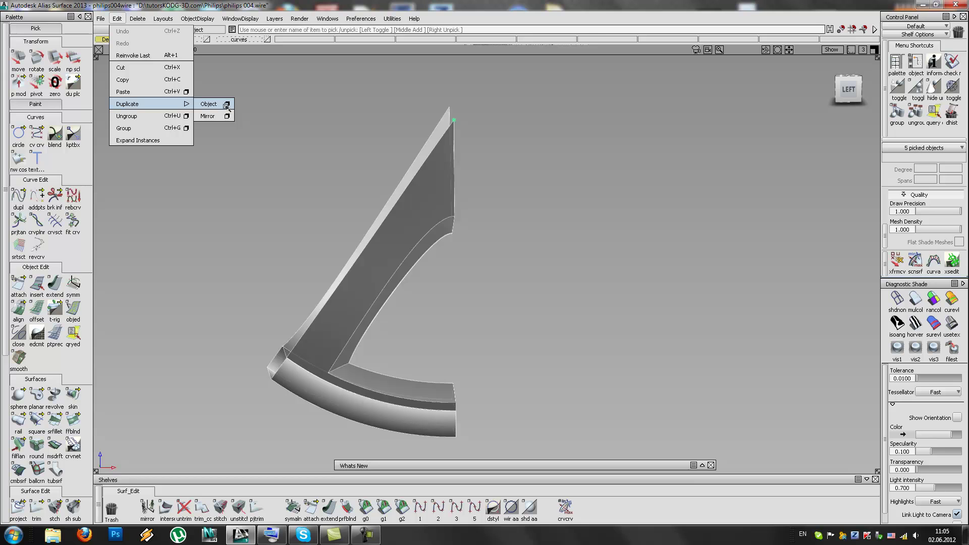
click(228, 106)
click(687, 139)
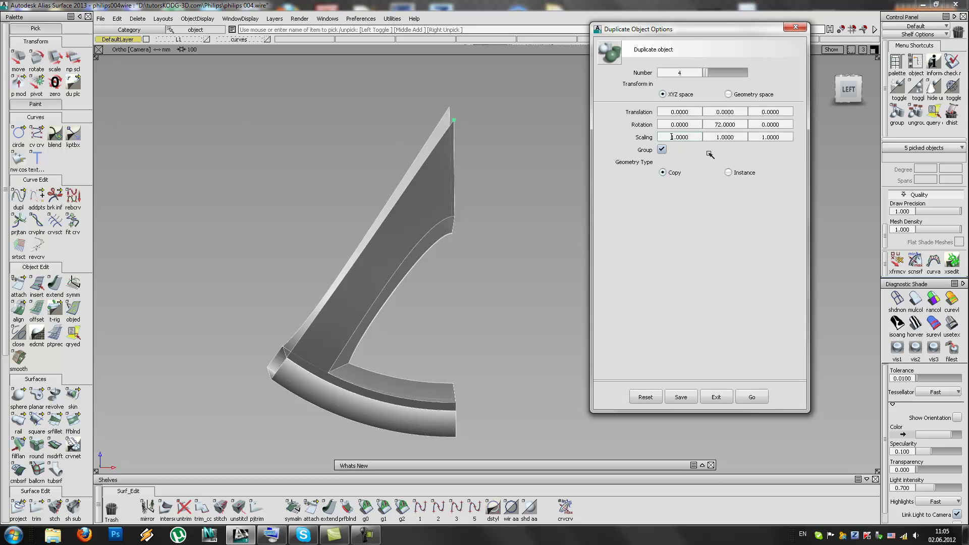
drag(740, 124, 715, 123)
text(0)
click(681, 73)
click(763, 392)
alt+shift+drag(471, 348, 411, 289)
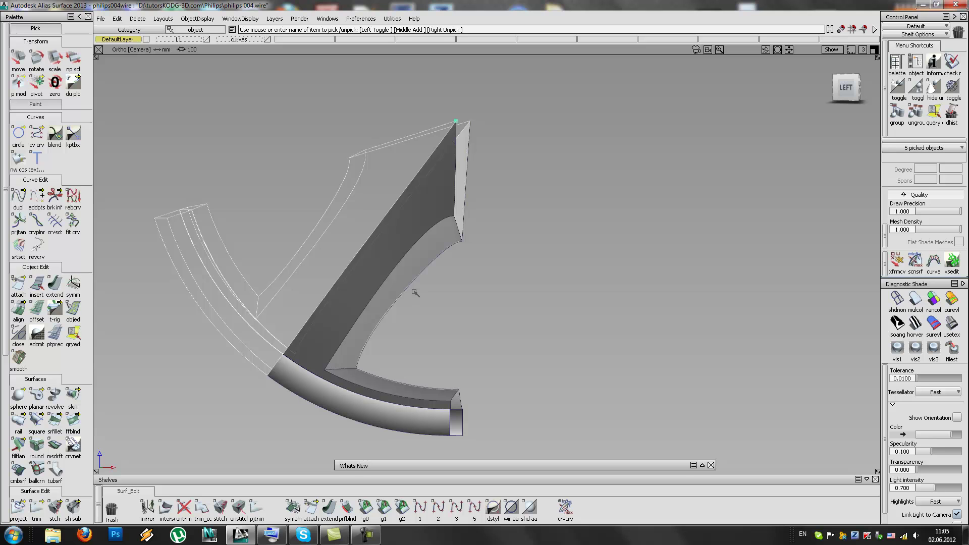
key(Delete)
click(438, 287)
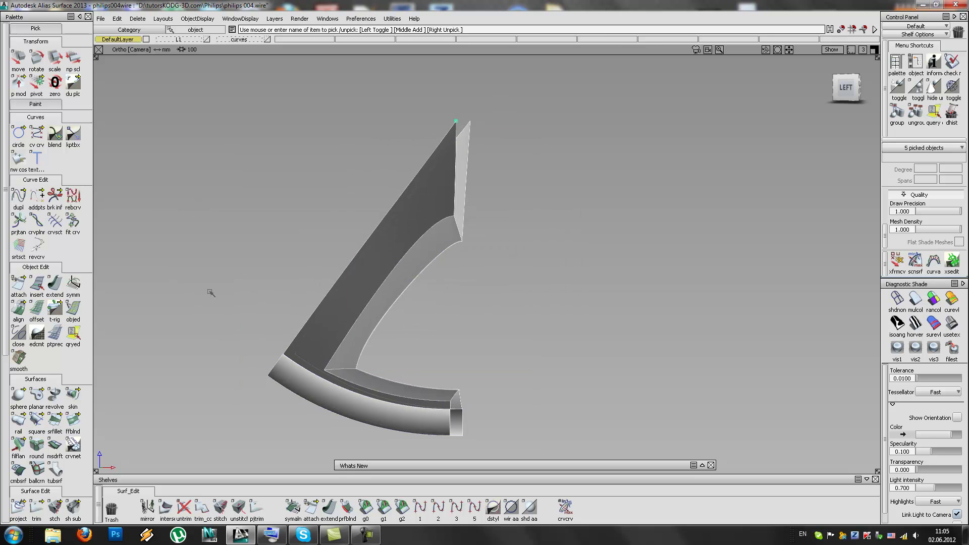
Step: Try duplicating the five surfaces once more with zero rotation, and delete the duplicate
click(101, 18)
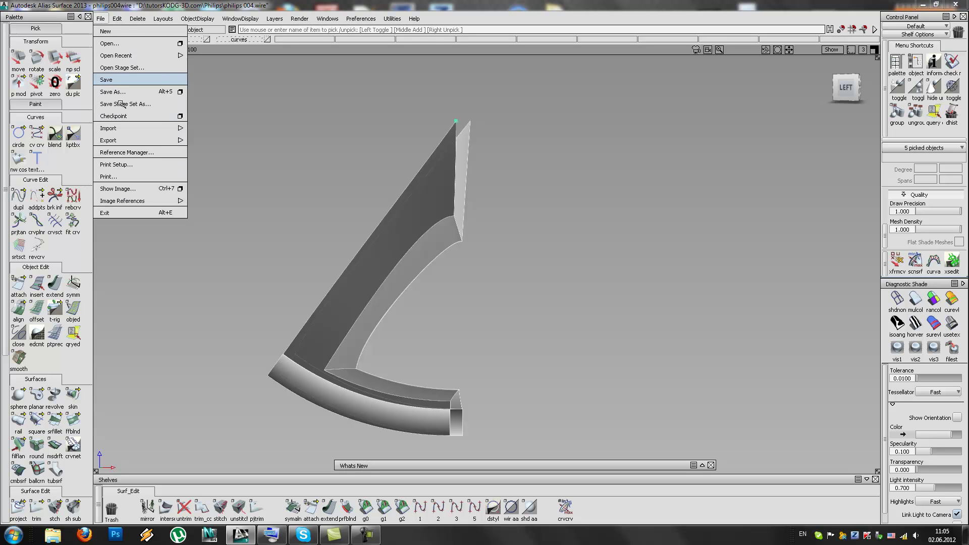
mouse_move(125, 20)
mouse_move(158, 105)
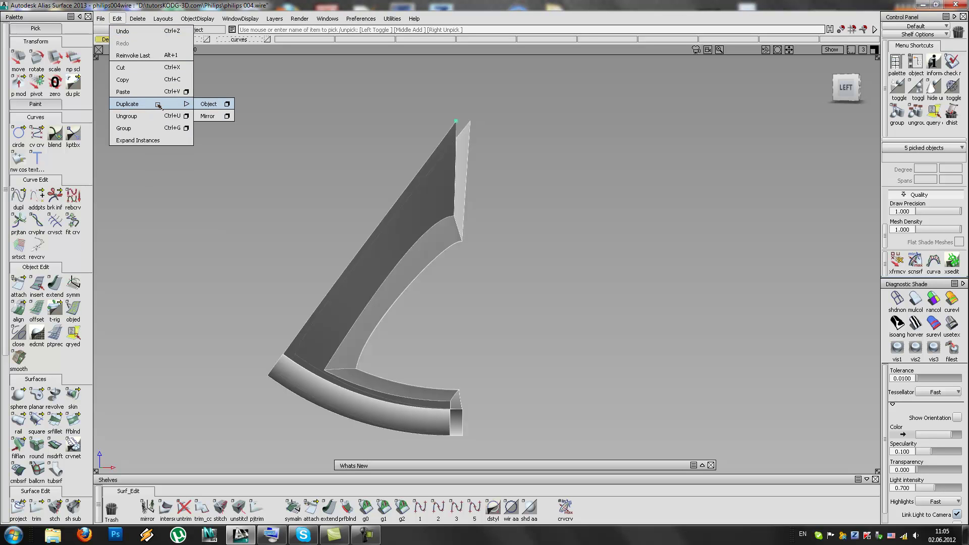
click(227, 104)
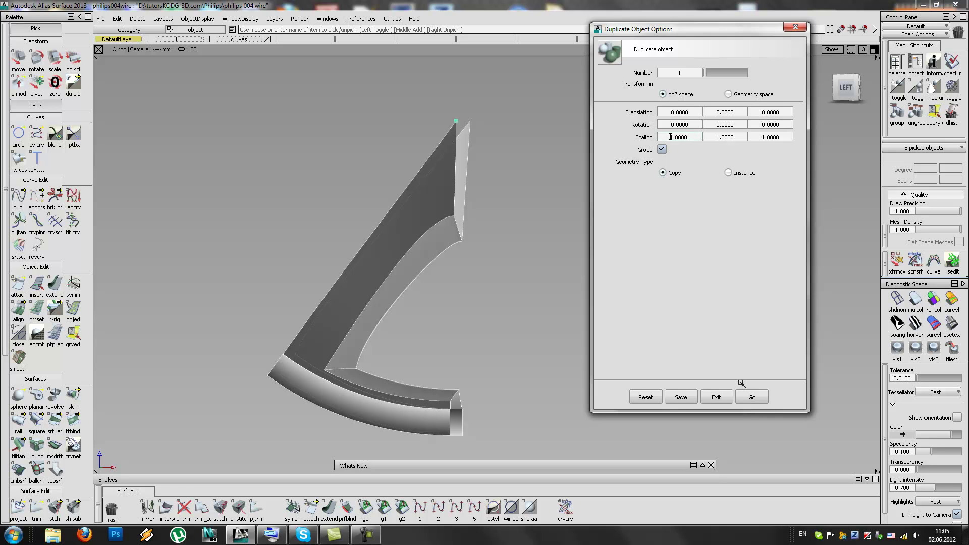
click(752, 397)
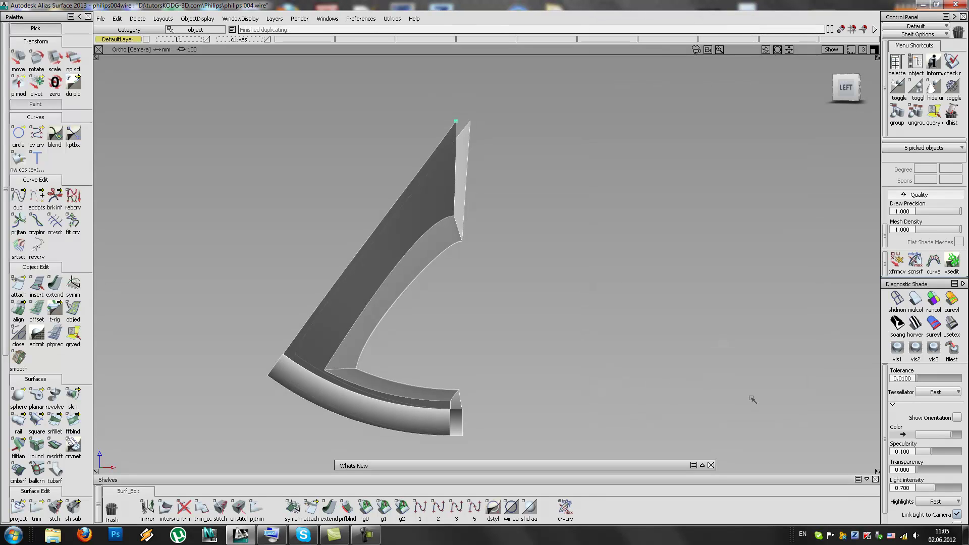
alt+shift+drag(604, 318, 173, 321)
key(Delete)
key(Return)
Step: Duplicate the half segment's five surfaces with X scaling -1 to mirror them across the symmetry plane, and shade the mirrored half
alt+shift+right_drag(316, 306, 225, 307)
alt+shift+drag(225, 308, 505, 293)
drag(554, 138, 348, 371)
alt+shift+drag(407, 347, 407, 345)
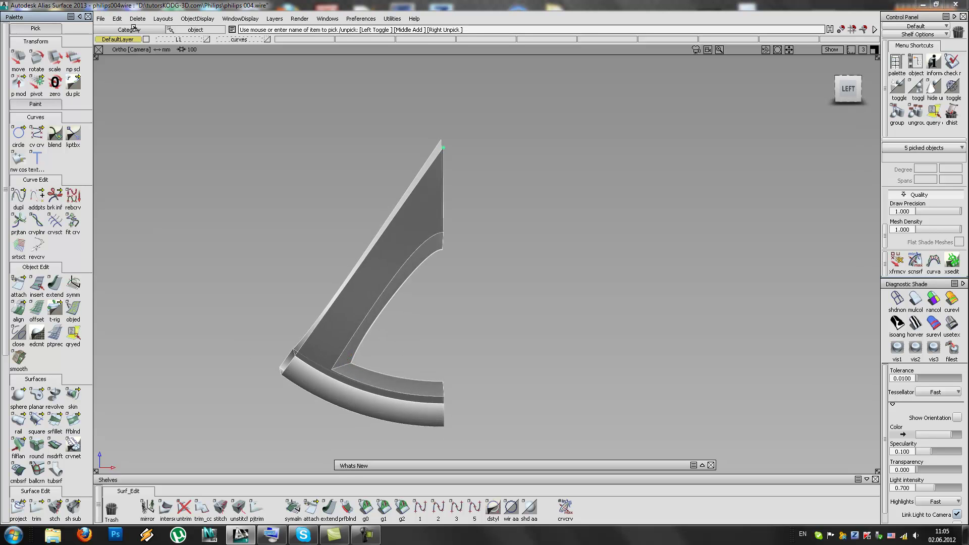
click(111, 18)
mouse_move(135, 104)
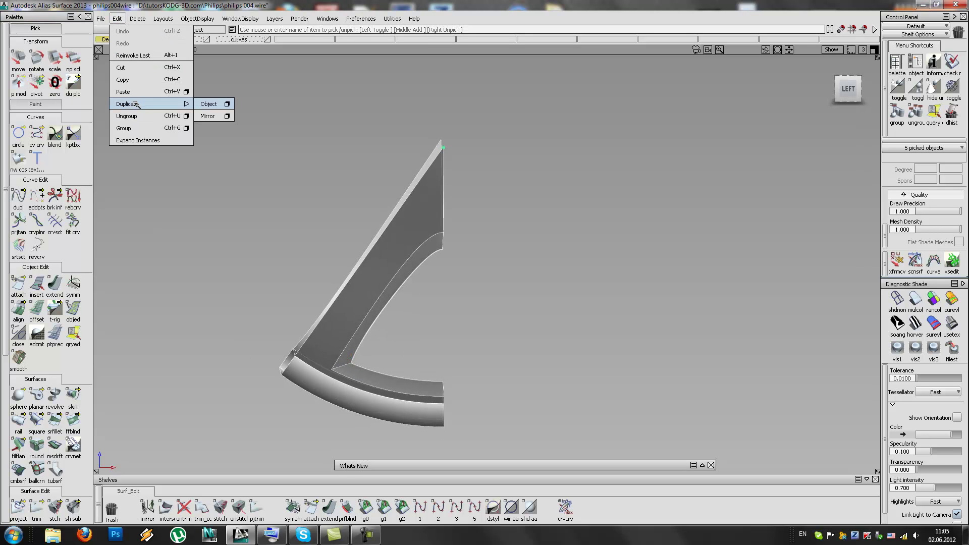
click(227, 104)
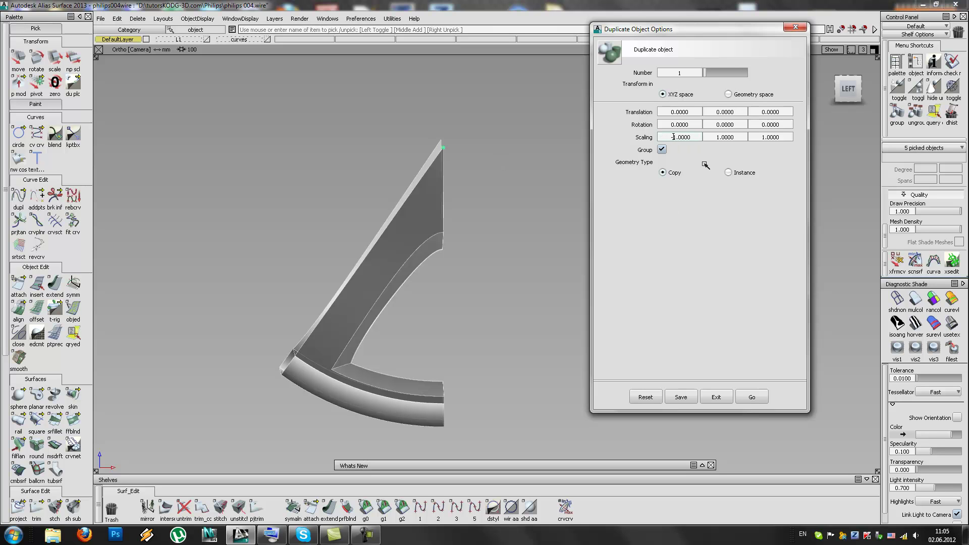
click(750, 397)
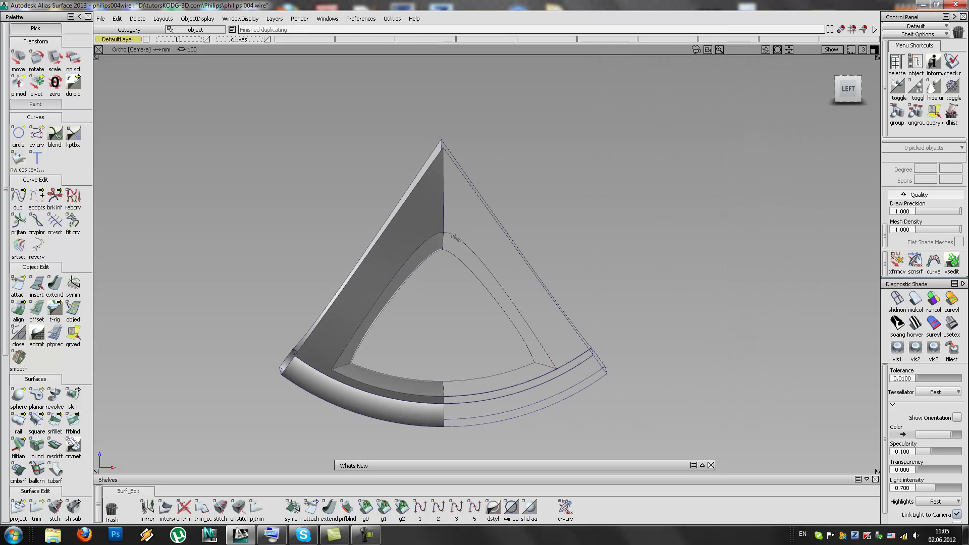
click(917, 298)
Step: Check the G2 continuity along the symmetry seams between the two segment halves, and delete the check locators
alt+shift+right_drag(416, 244, 486, 201)
alt+shift+drag(486, 201, 486, 182)
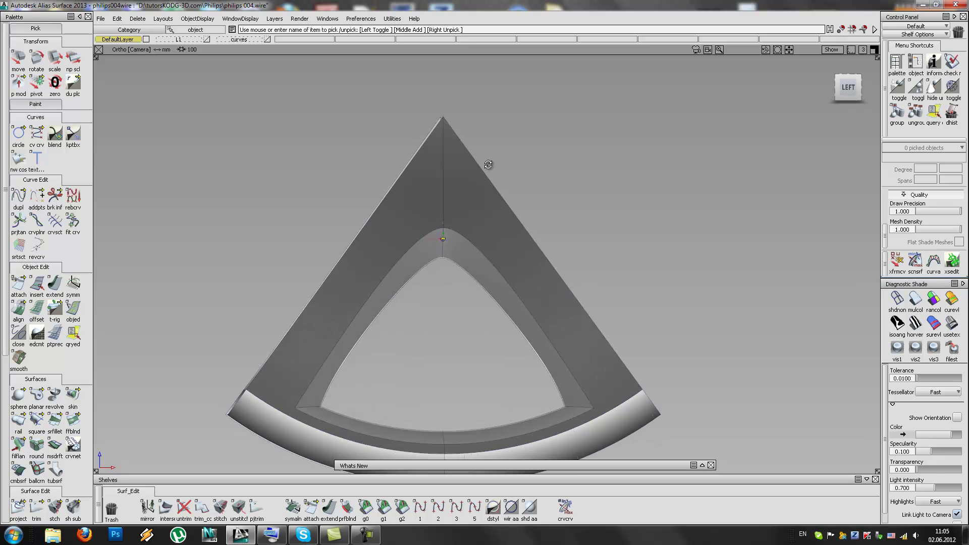
click(400, 506)
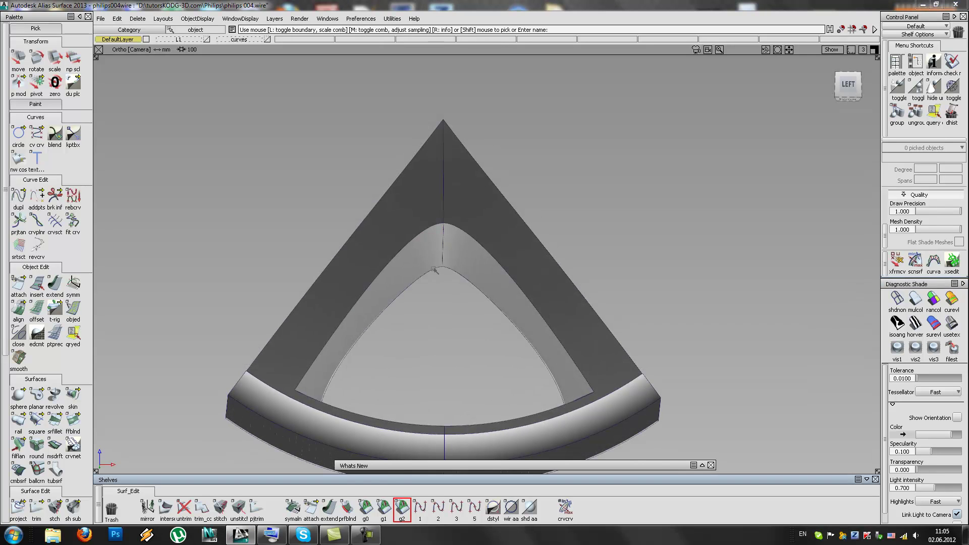
click(446, 250)
alt+shift+drag(449, 252, 486, 280)
scroll(446, 242, up, 5)
click(452, 227)
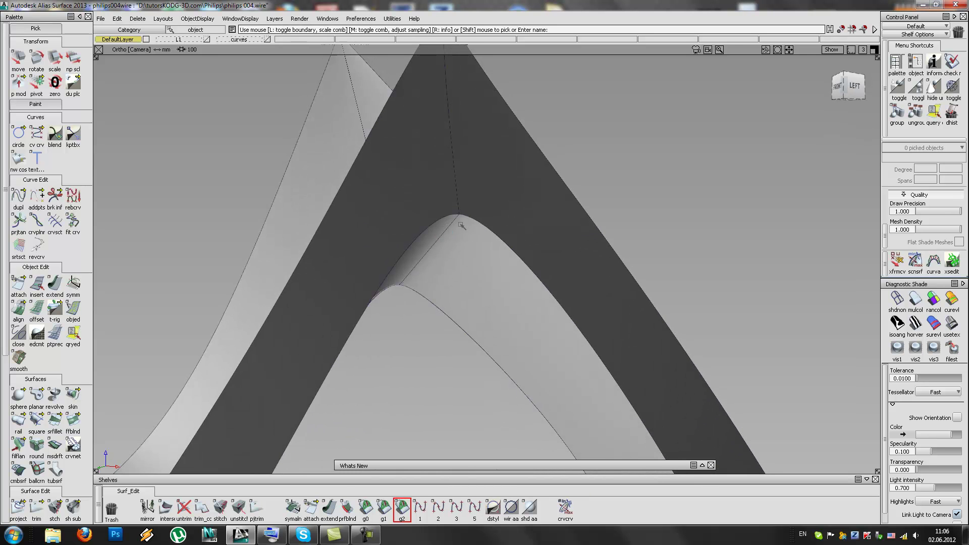
click(458, 197)
click(356, 111)
alt+shift+right_drag(445, 150, 379, 222)
mouse_move(379, 222)
alt+shift+mouse_down()
mouse_move(461, 318)
mouse_move(469, 361)
alt+shift+mouse_up()
ctrl+shift+drag(540, 382, 472, 318)
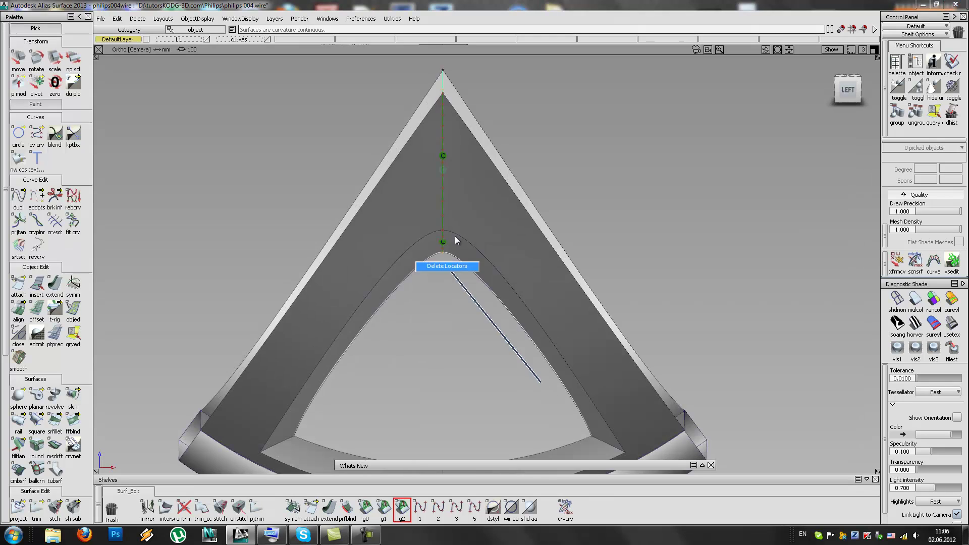
Step: Delete the mirrored half of the segment
alt+shift+right_drag(472, 318, 459, 259)
alt+shift+drag(459, 259, 495, 253)
ctrl+shift+drag(599, 156, 615, 189)
drag(615, 189, 520, 510)
key(Delete)
Step: Build a G1 circular surface fillet of radius 5 between the spoke's draft surface and the rim's inner draft surface
alt+shift+drag(512, 380, 358, 355)
alt+shift+right_drag(349, 349, 371, 341)
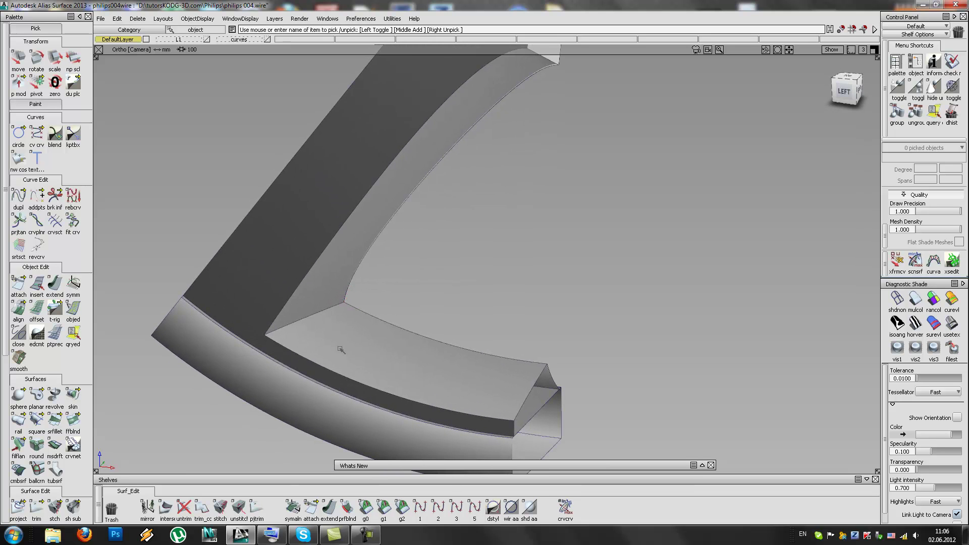
click(55, 420)
click(335, 317)
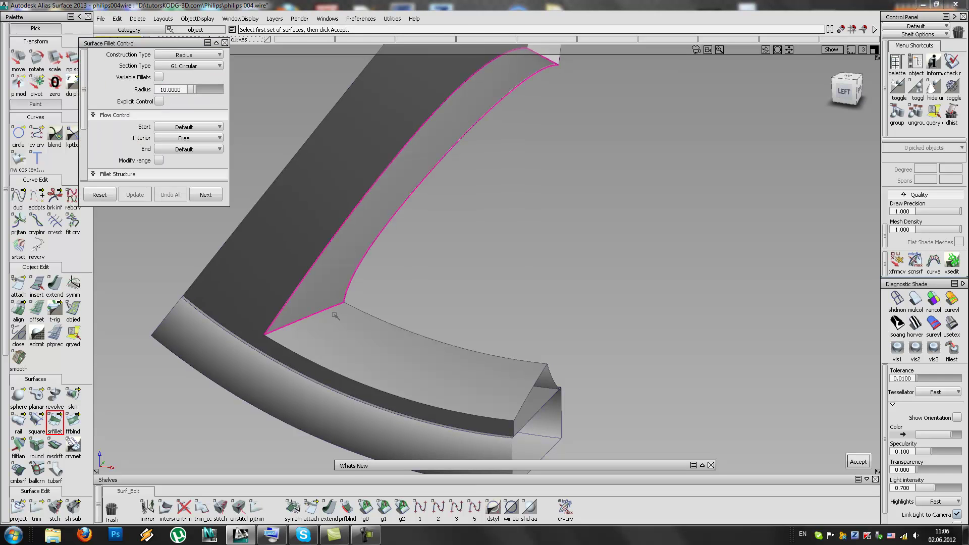
click(323, 314)
alt+shift+drag(428, 289, 499, 266)
key(space)
alt+shift+drag(401, 282, 418, 269)
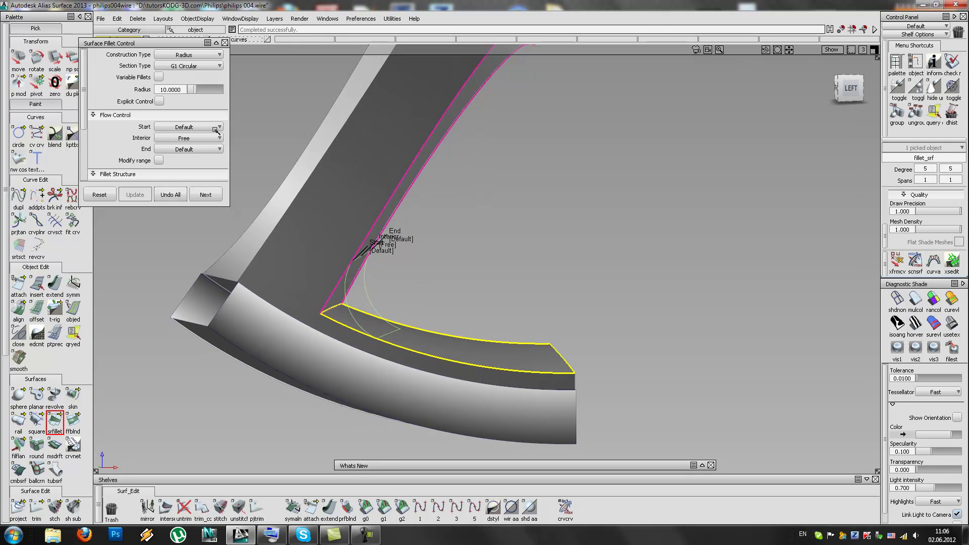
drag(181, 89, 34, 91)
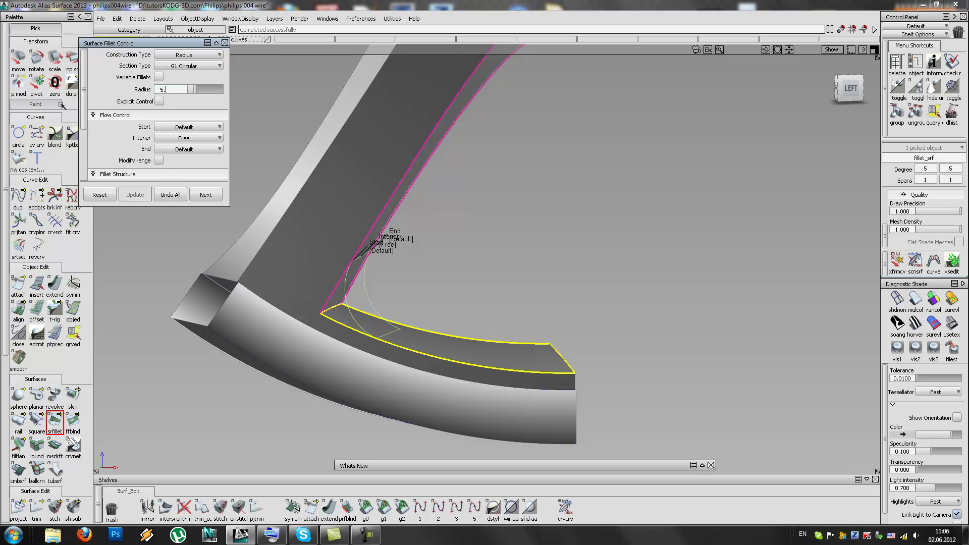
key(Return)
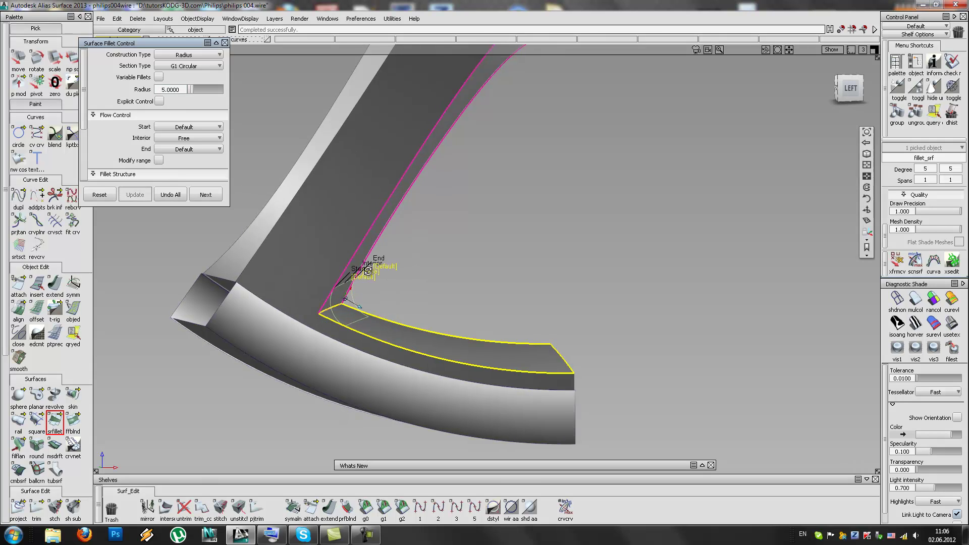
Step: Set the fillet's start and end flow control to Edge align, update it, and shade the fillet surface
alt+shift+drag(375, 272, 281, 286)
click(297, 277)
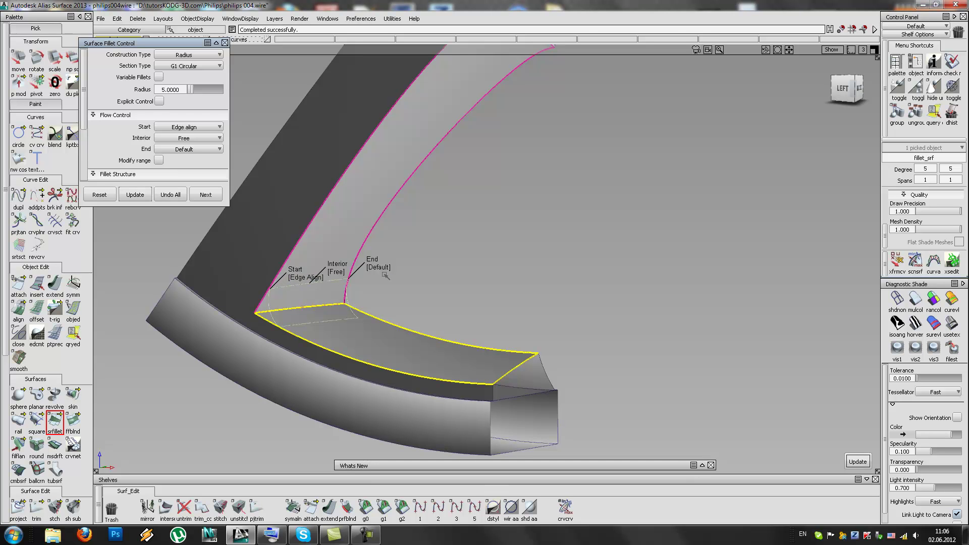
alt+shift+drag(374, 301, 401, 301)
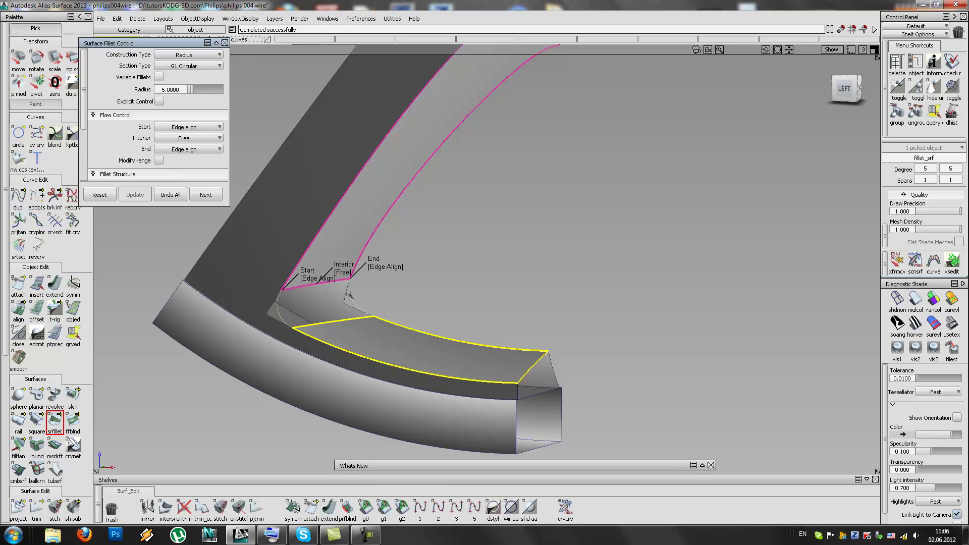
key(space)
click(917, 302)
alt+shift+drag(374, 289, 402, 294)
Step: Query-edit the corner fillet and change its section type to G2 Curvature
click(79, 332)
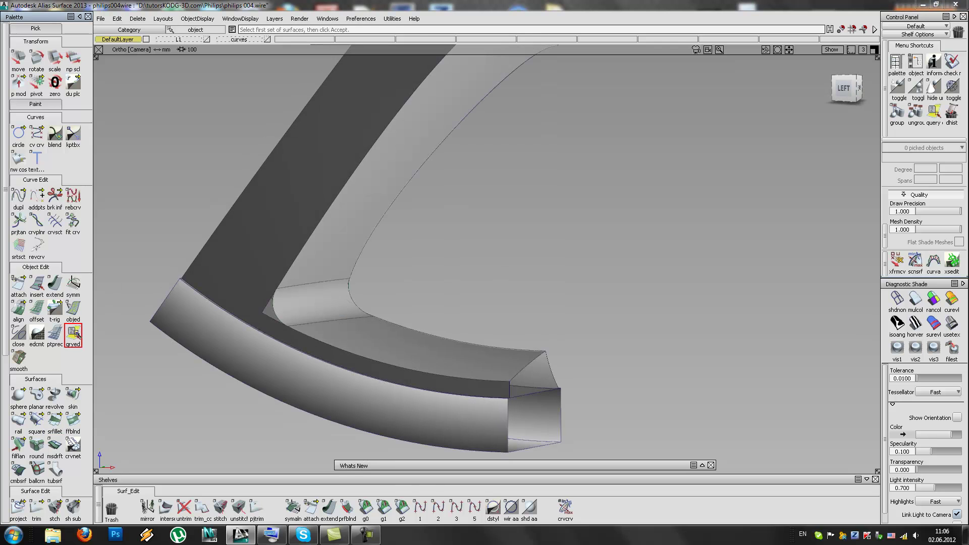
click(348, 301)
click(183, 66)
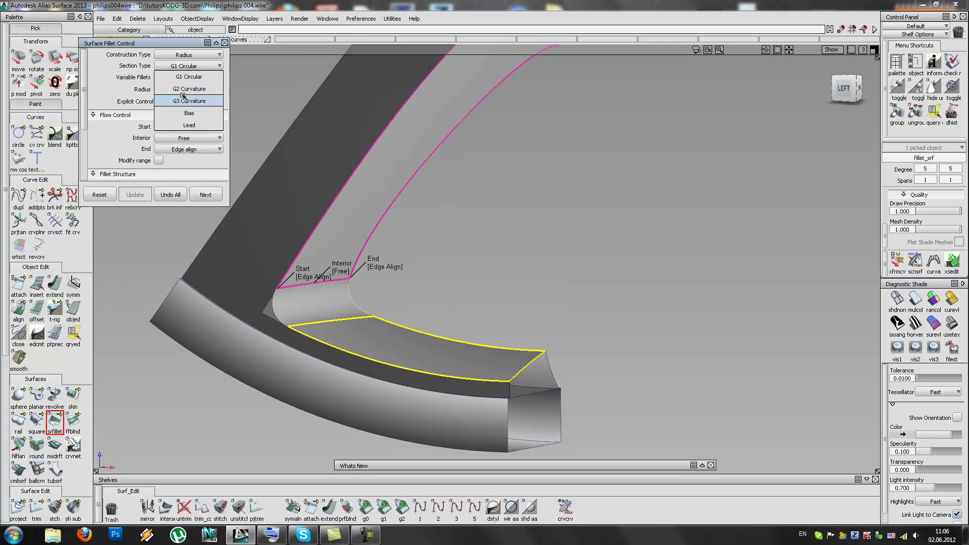
click(187, 89)
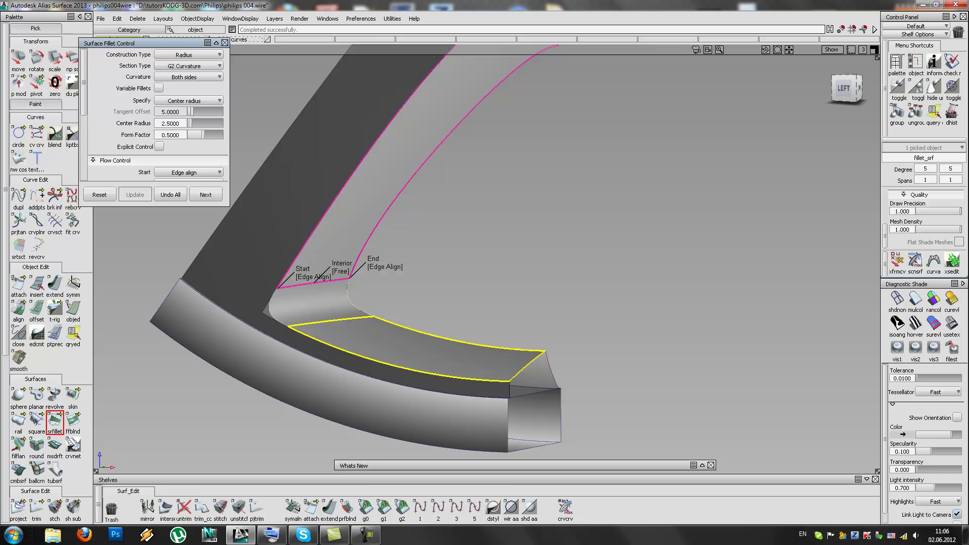
ctrl+shift+drag(355, 299, 389, 270)
mouse_move(389, 270)
alt+shift+right_down()
mouse_move(370, 286)
mouse_move(393, 268)
alt+shift+right_up()
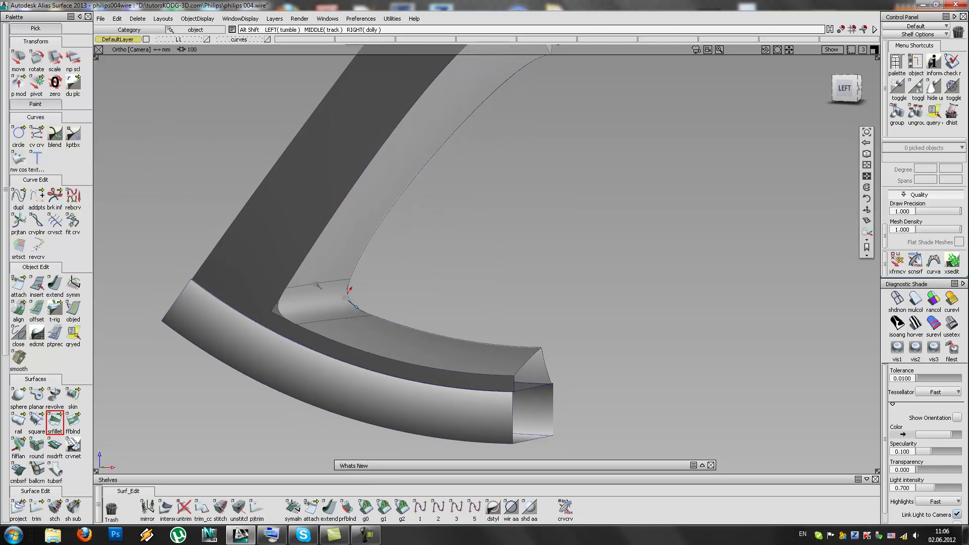
Step: Select the corner fillet surface and delete its construction history
alt+shift+right_drag(283, 309, 364, 277)
ctrl+shift+drag(383, 308, 314, 265)
click(277, 317)
click(956, 113)
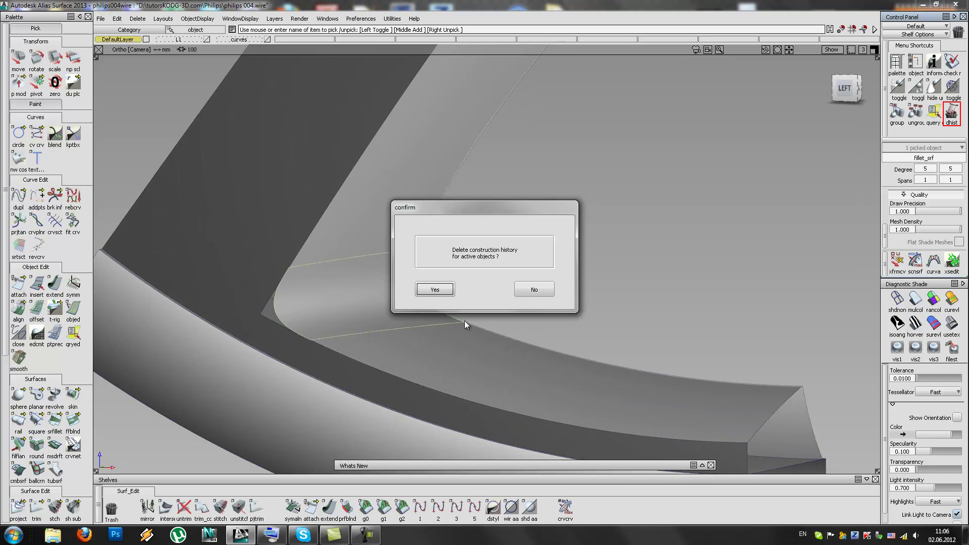